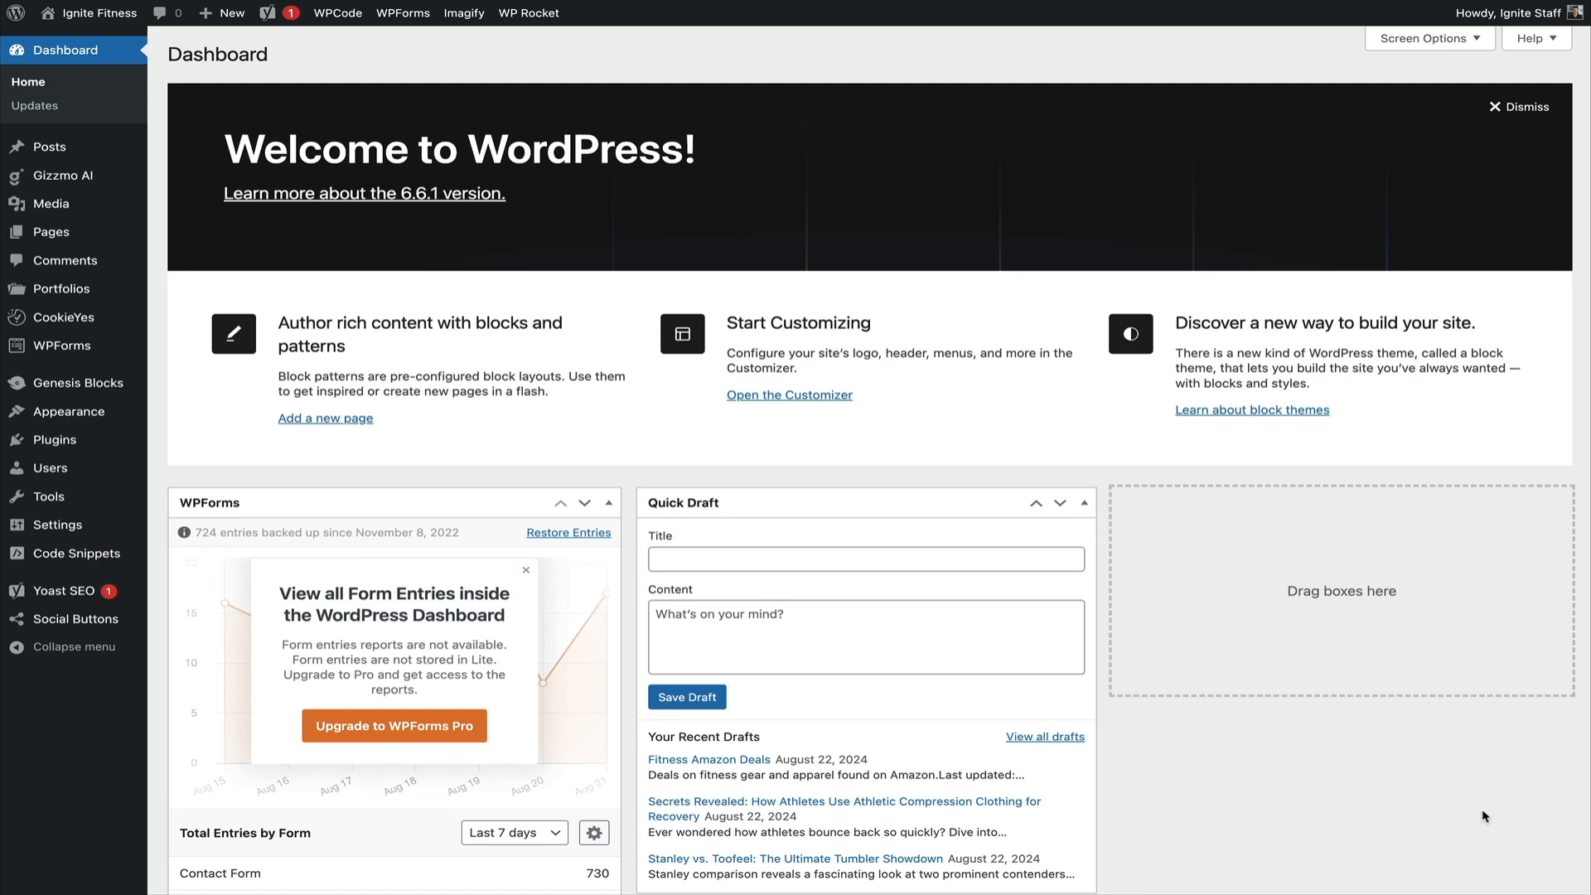
Search the directory of new WordPress plugins for "gizzmo".
mouse_move(137, 443)
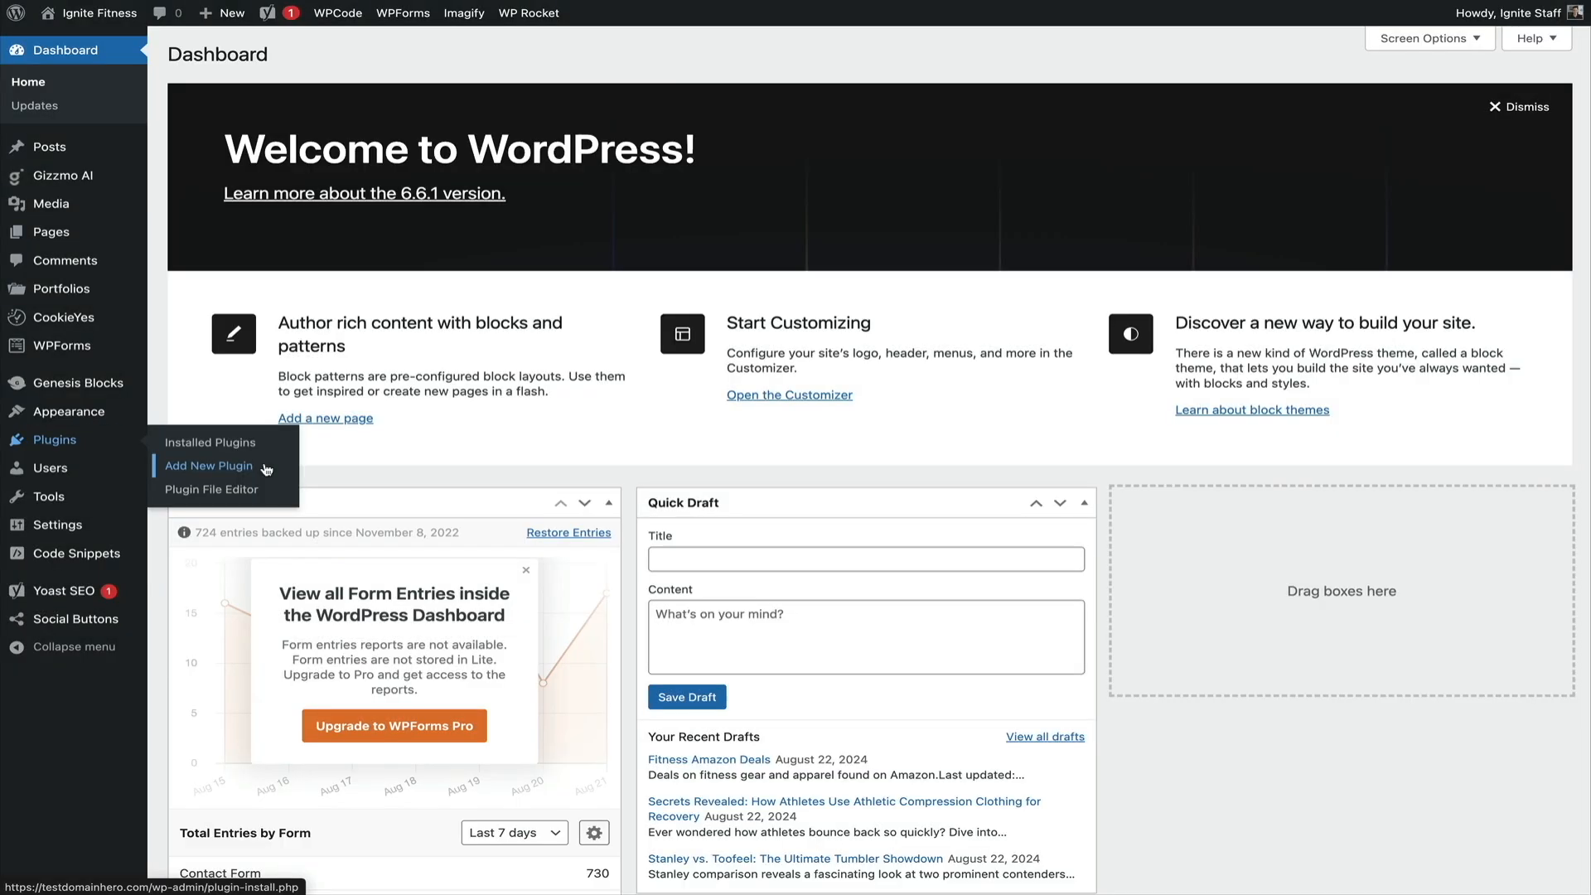
click(206, 464)
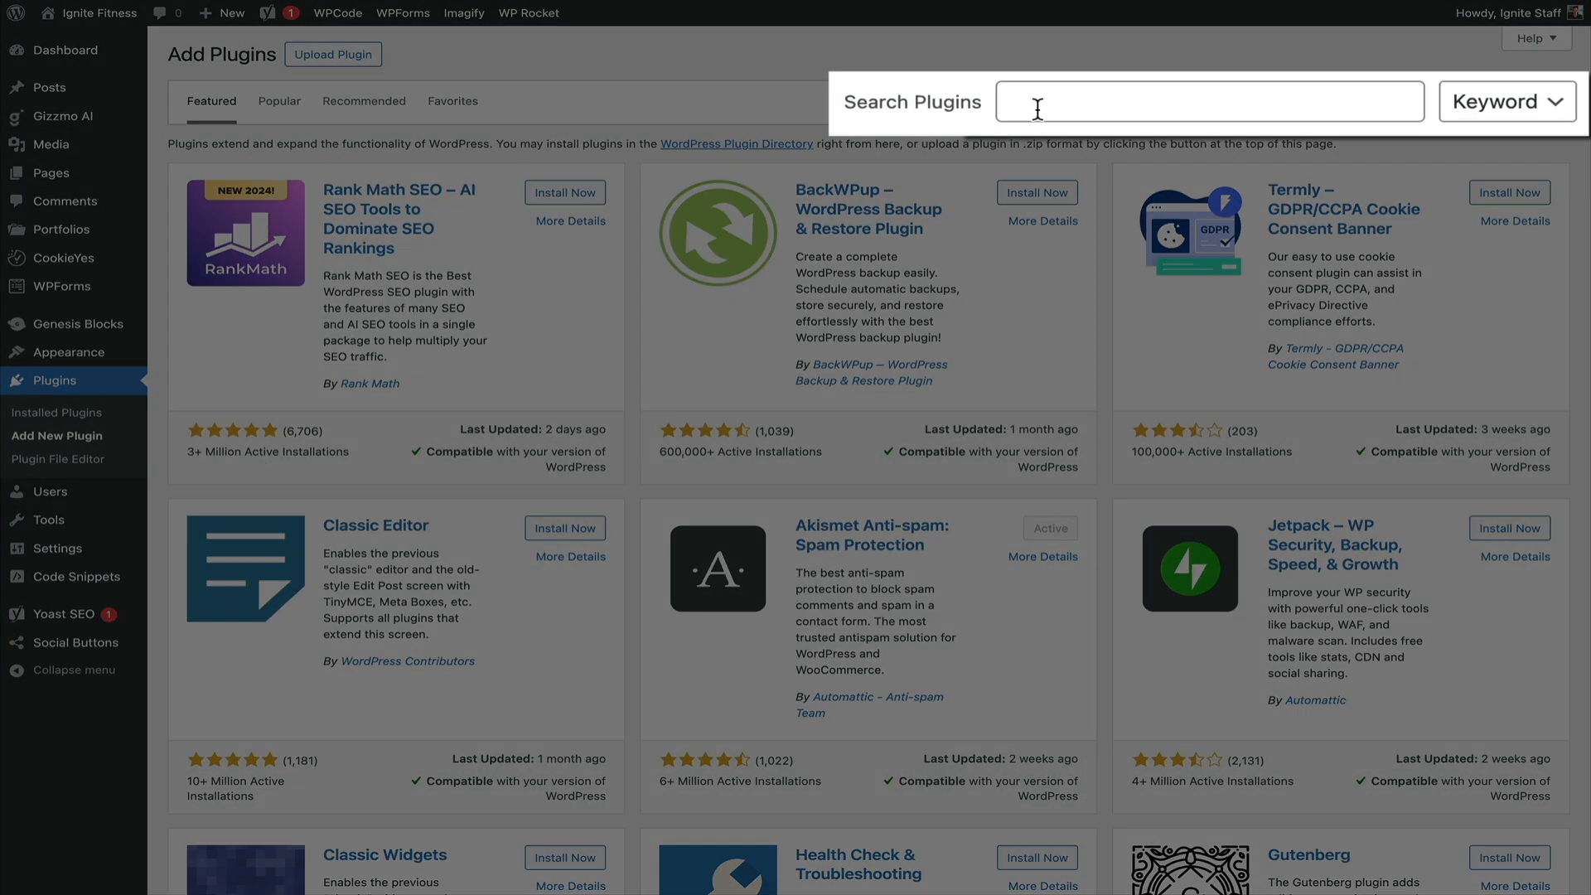
click(1243, 103)
text(gizzmo)
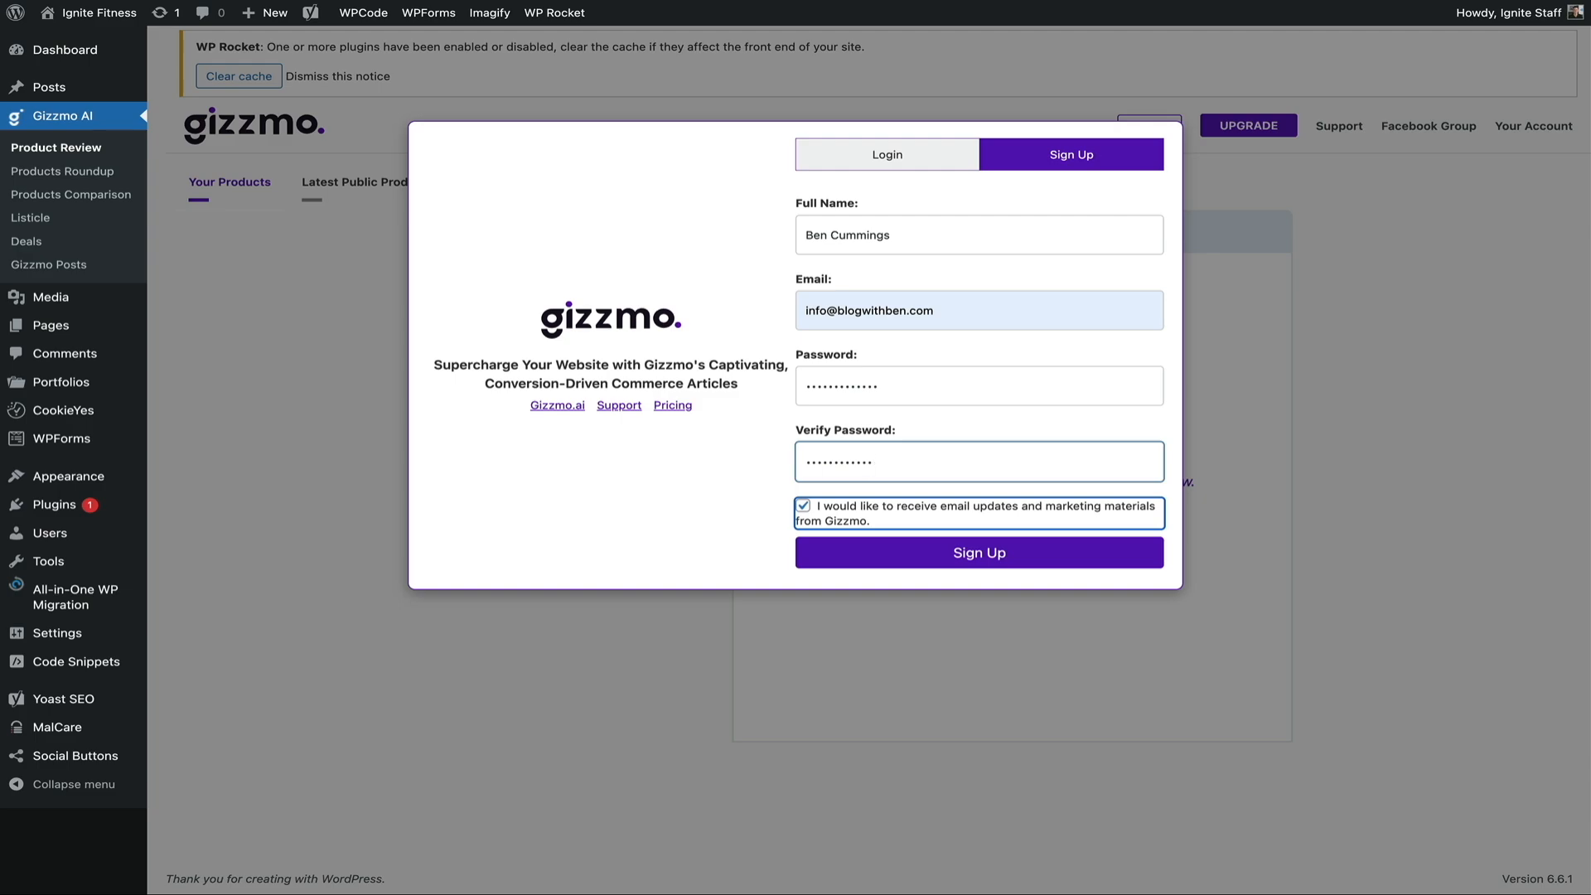
Complete the Verify Password field in the Gizzmo sign-up form.
text(•)
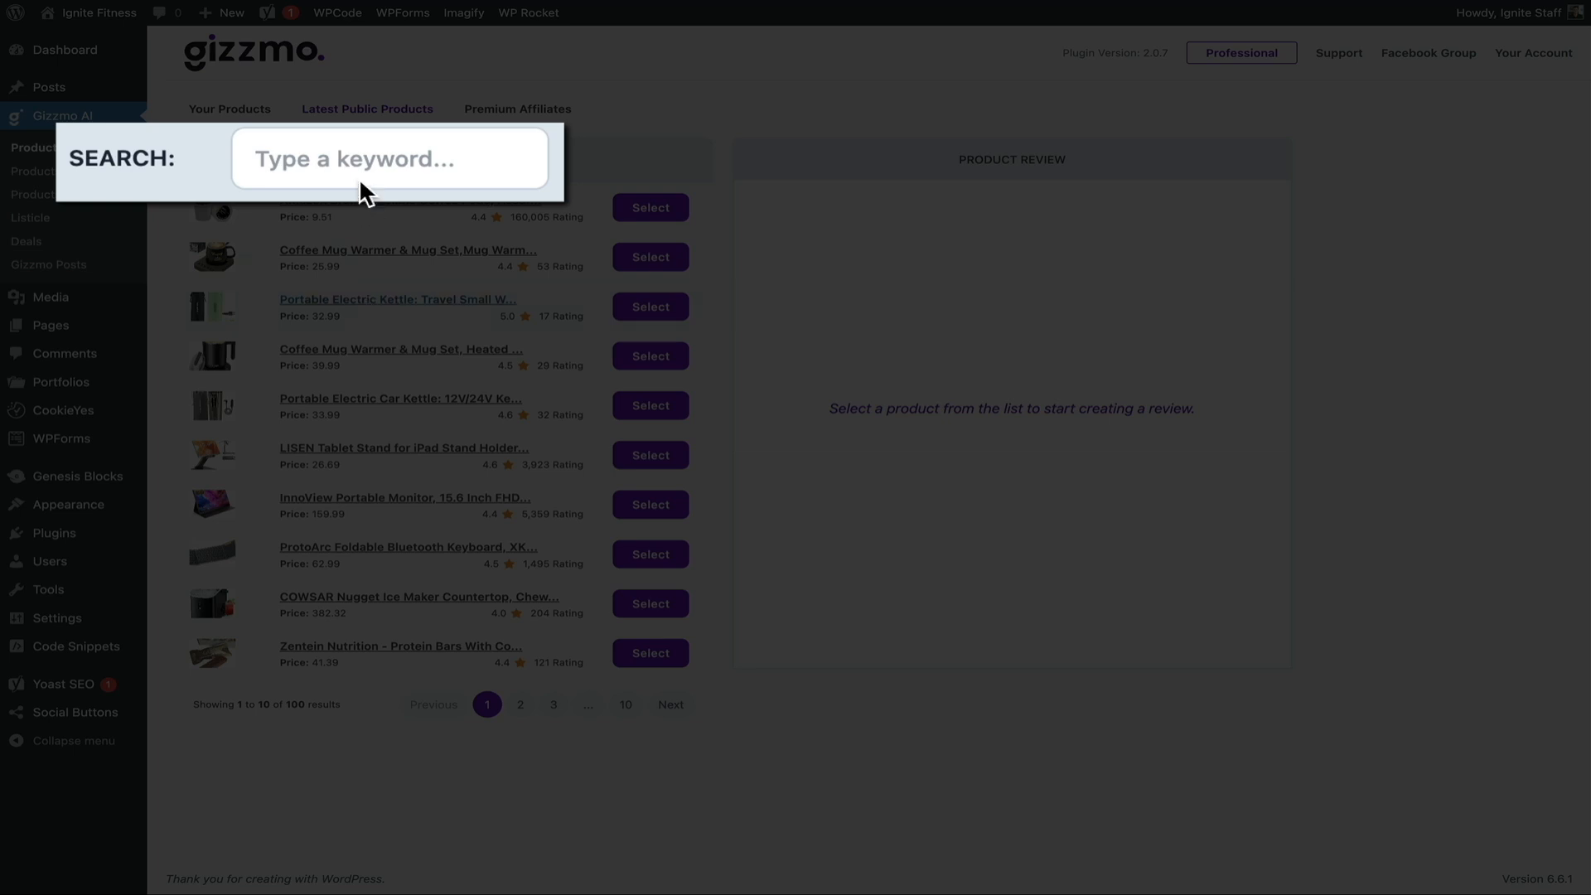
Search the latest public products for "Fitness" and select the TOZO S5 Smart Watch for the review.
click(287, 163)
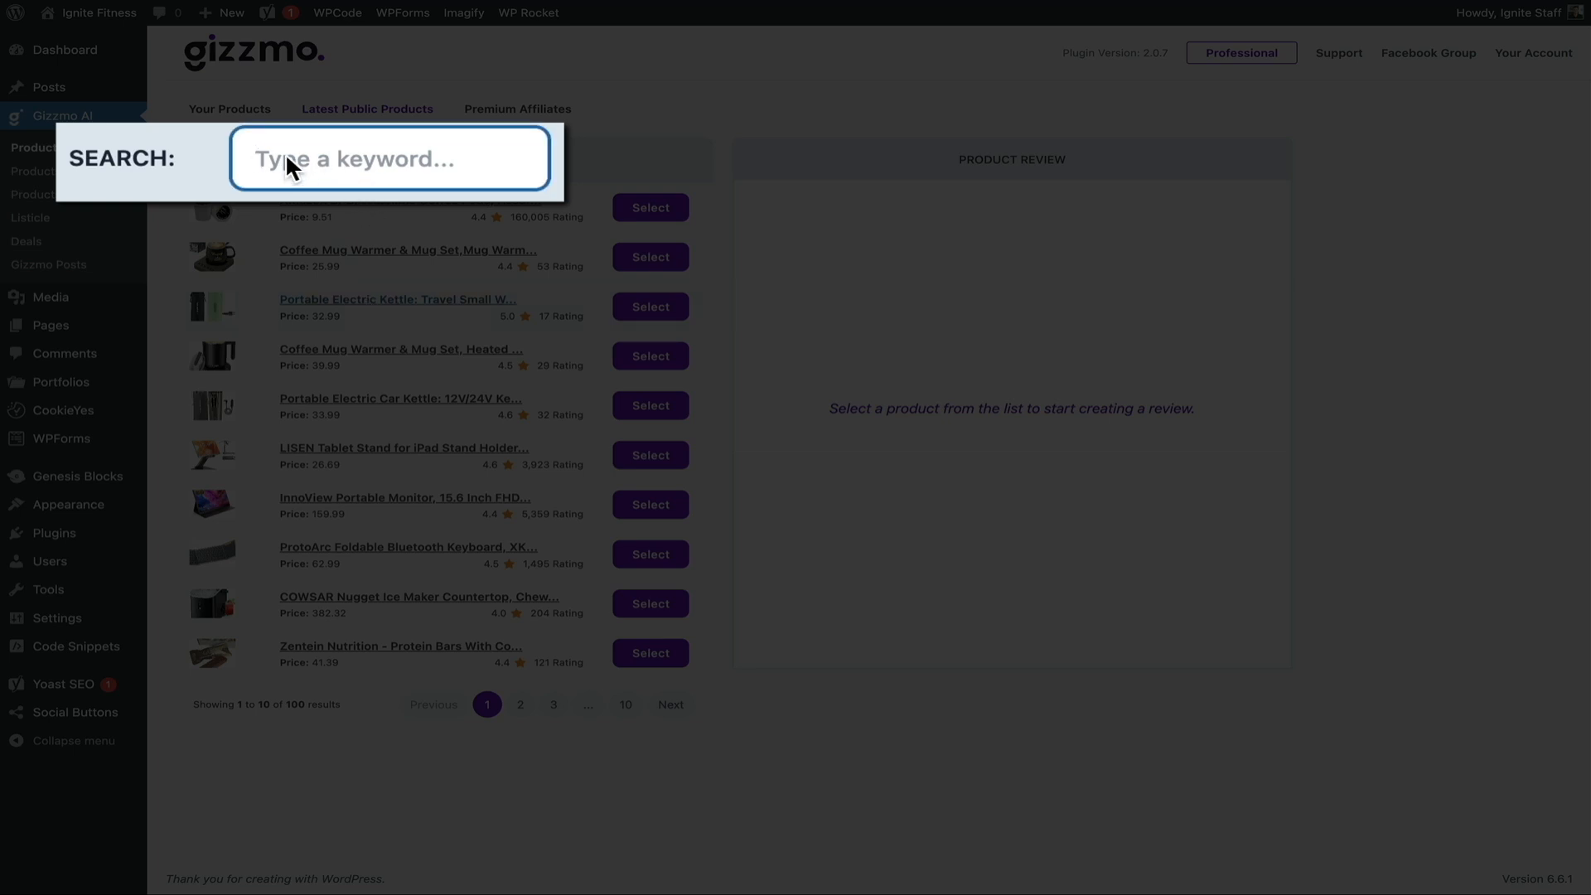
text(Fitne)
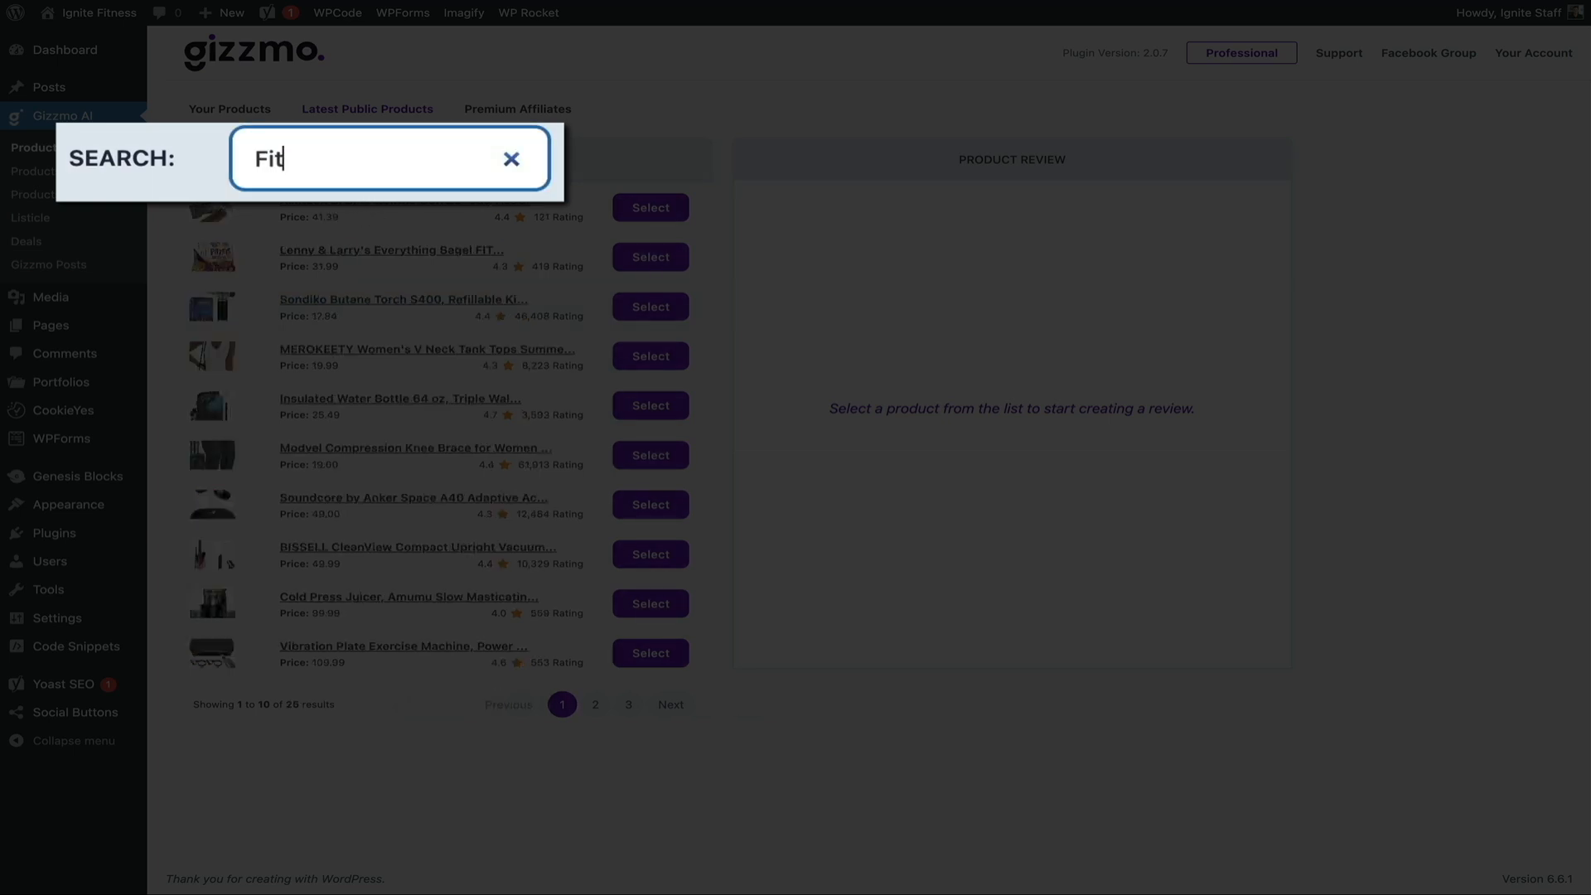
text(ss)
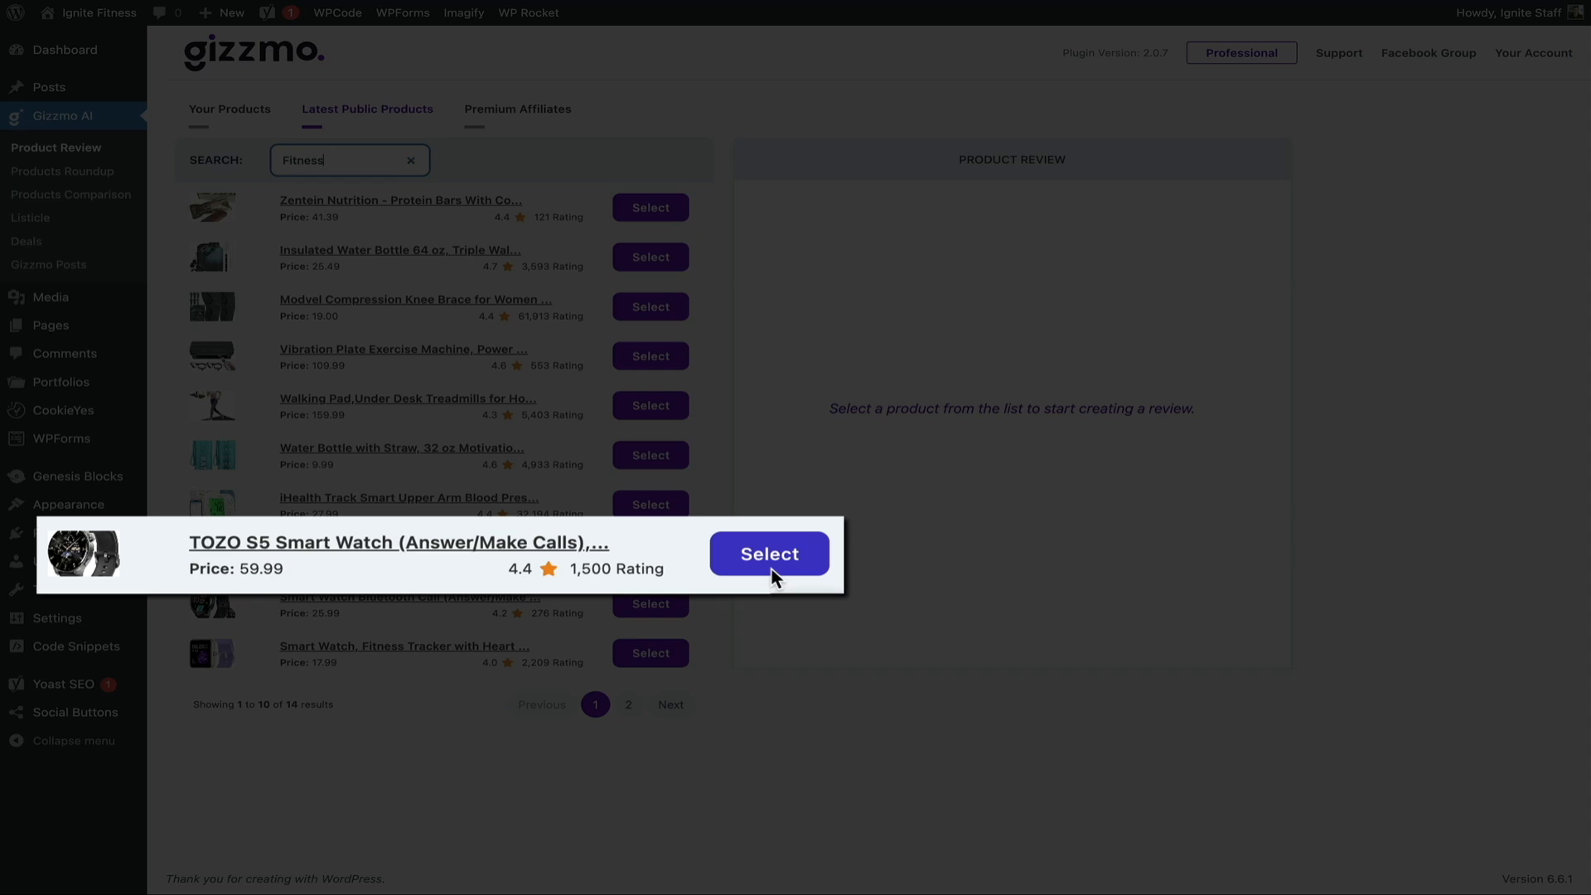
click(653, 567)
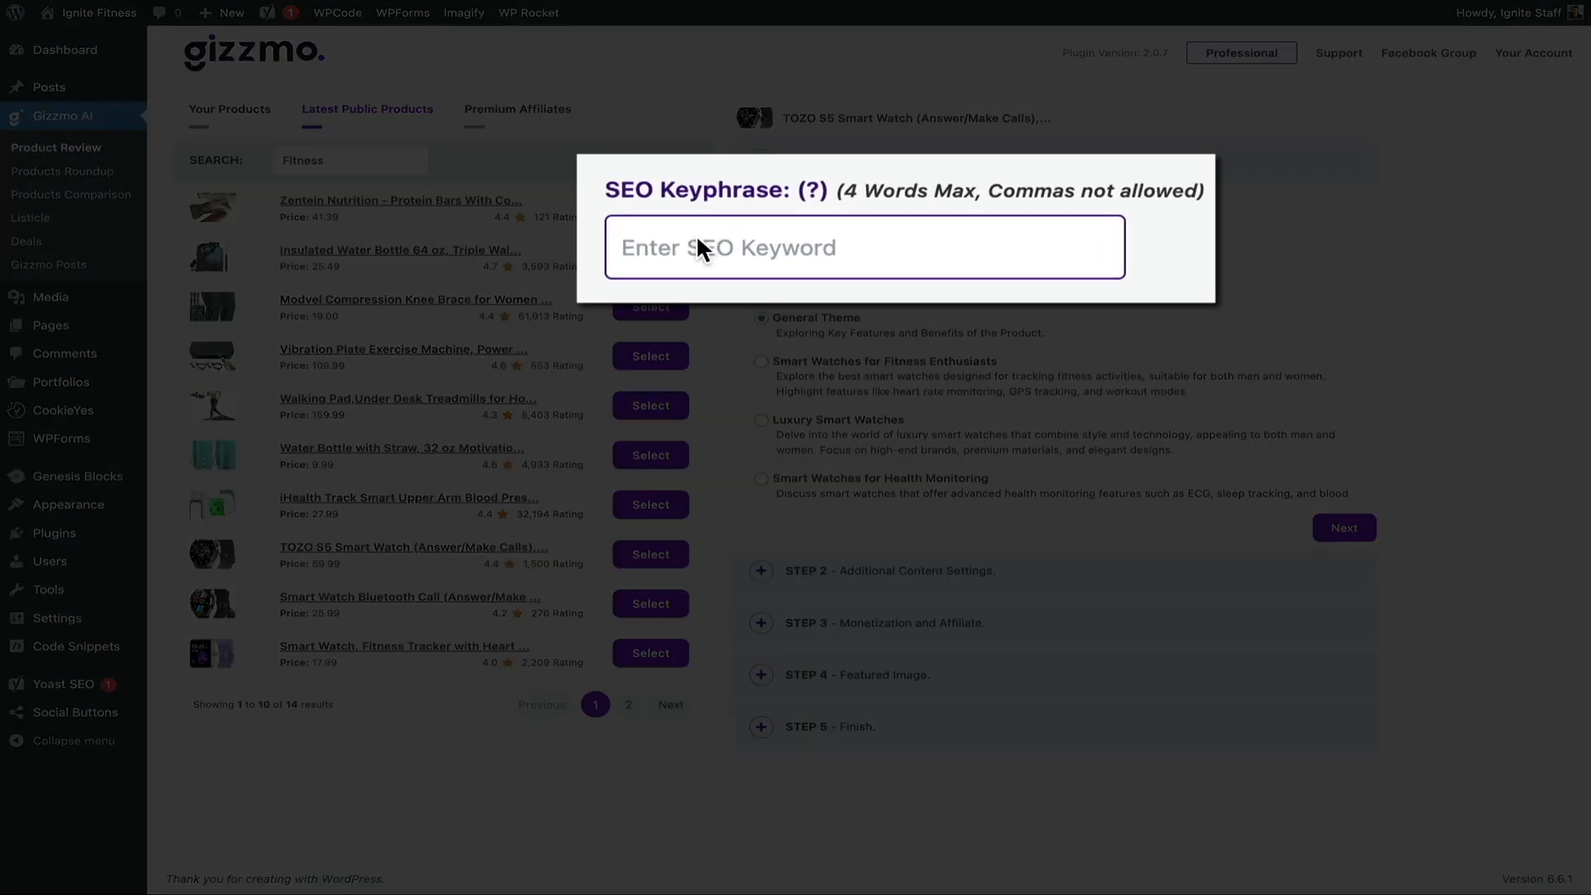
Set the SEO keyphrase to "smart watch review", with the Smart Watches for Fitness Enthusiasts theme, and accept the default additional content settings.
click(795, 238)
text(smart watch revie)
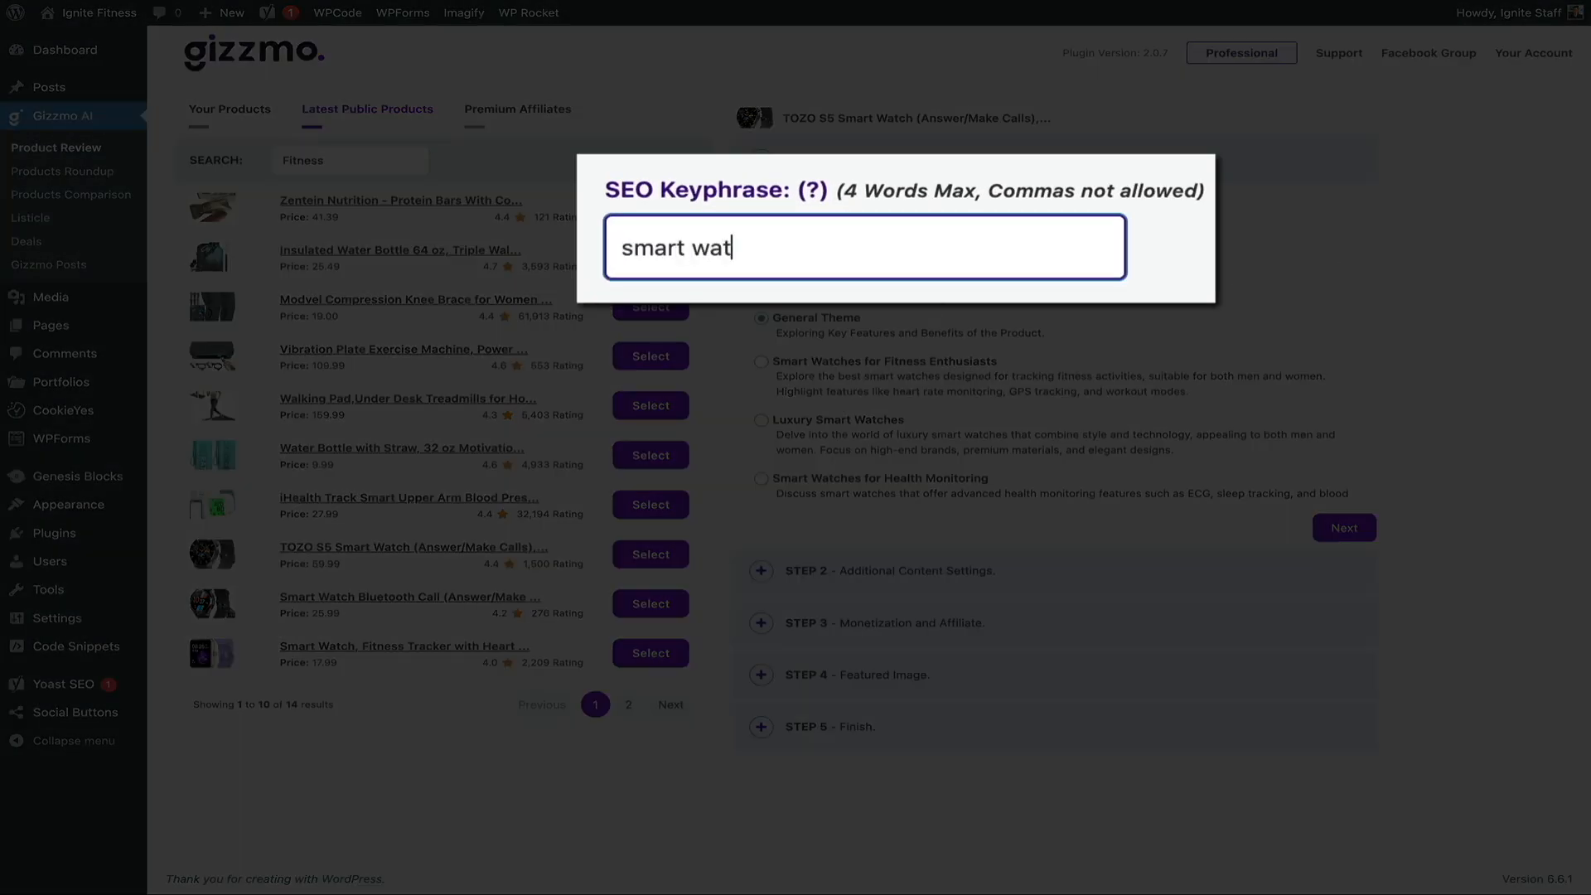
text(w)
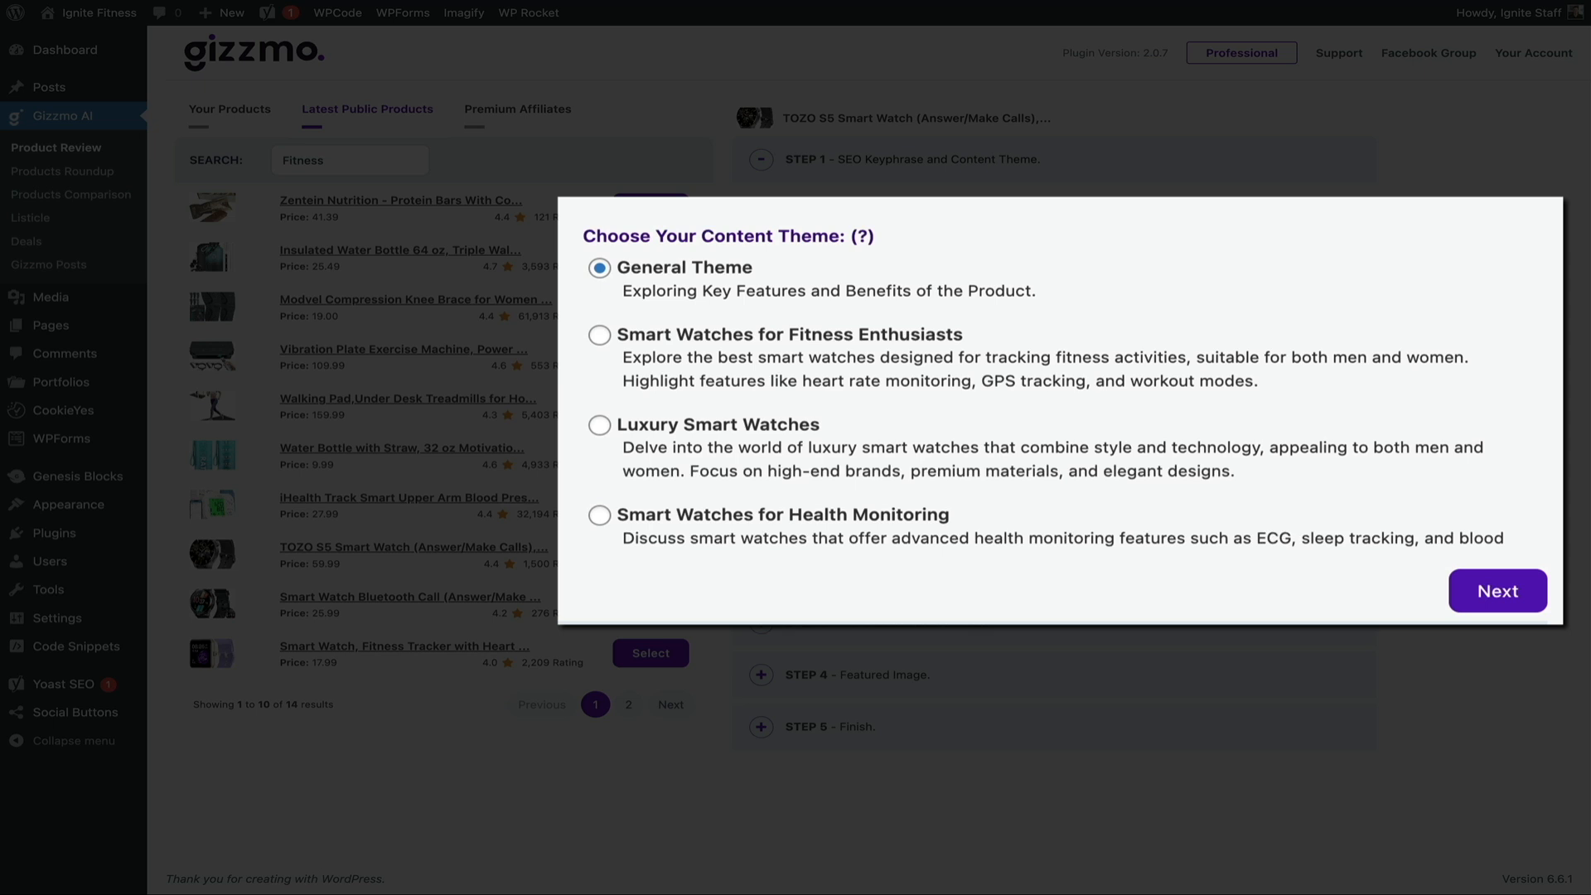
click(600, 336)
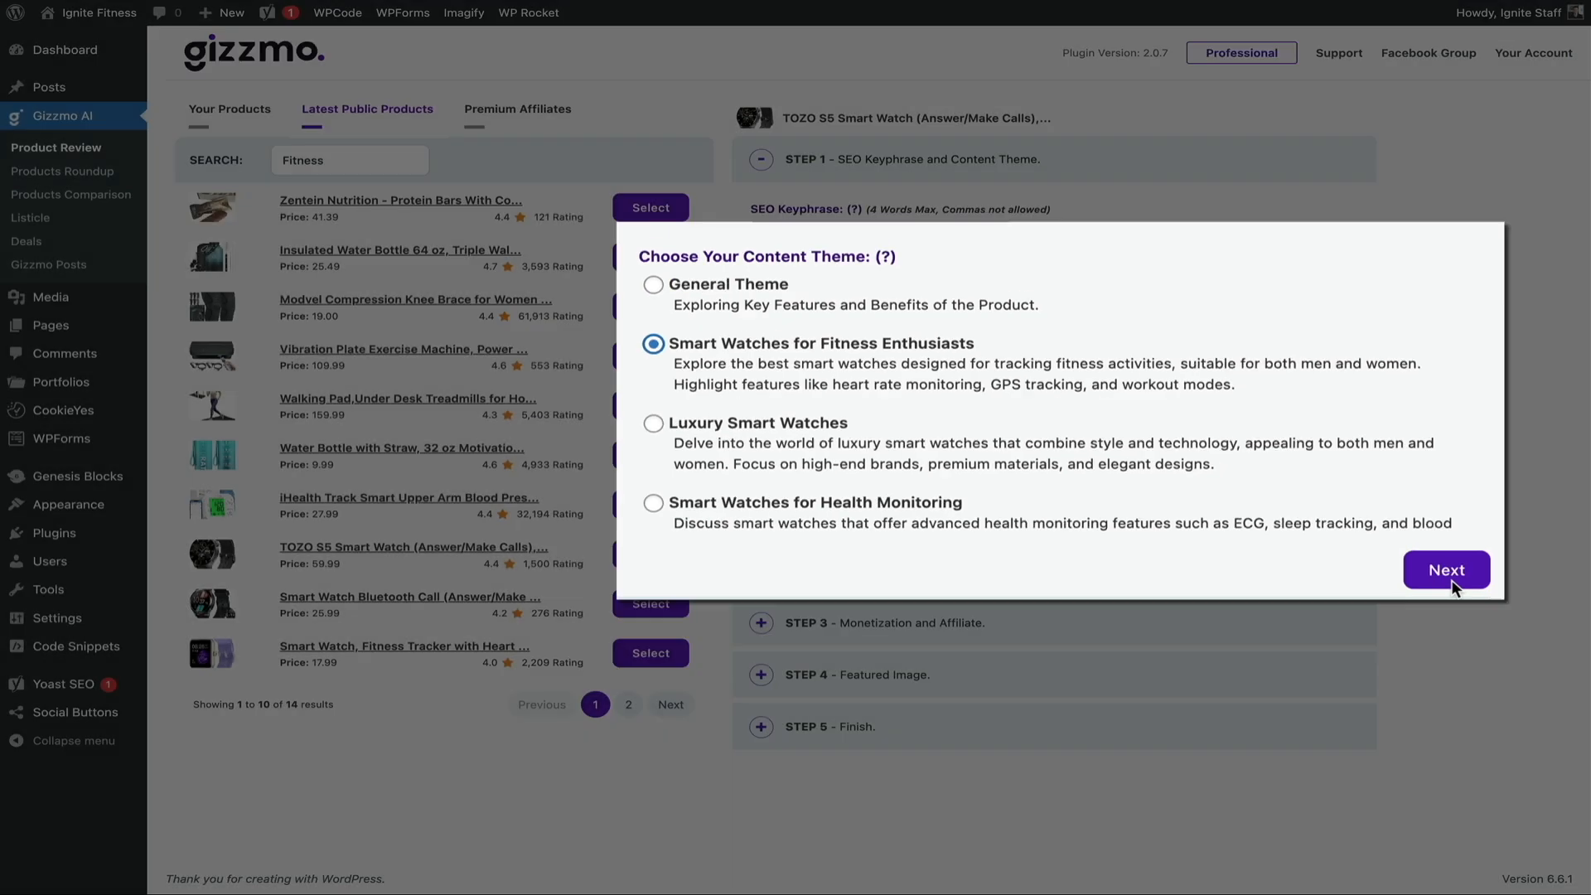
click(1503, 605)
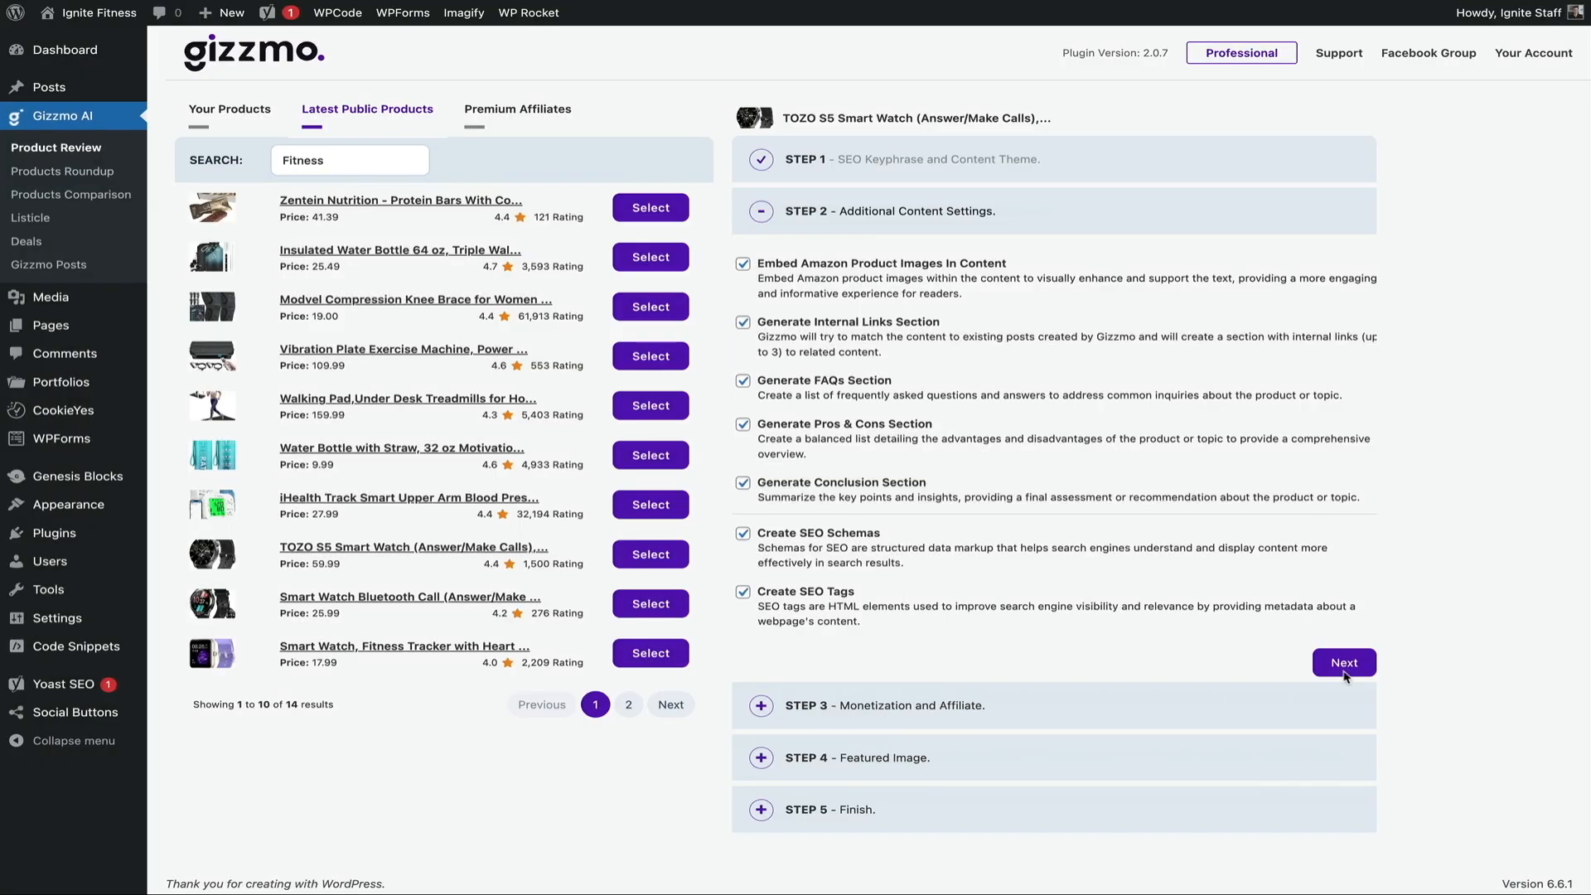
click(1345, 675)
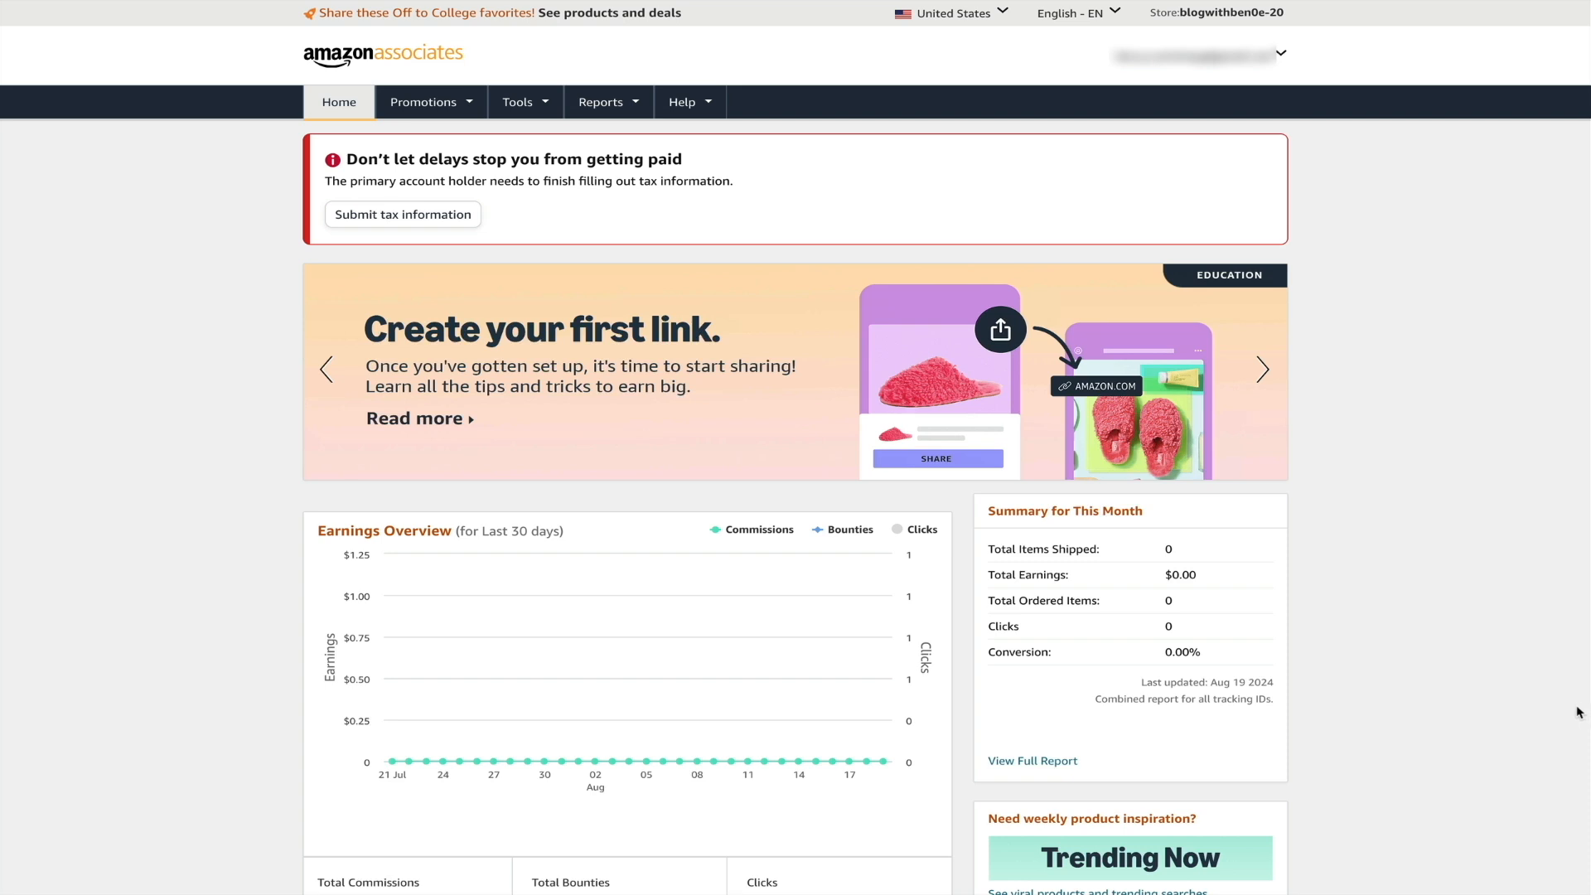
Switch to Amazon Associates and open the management page for the account's tracking IDs.
click(1281, 54)
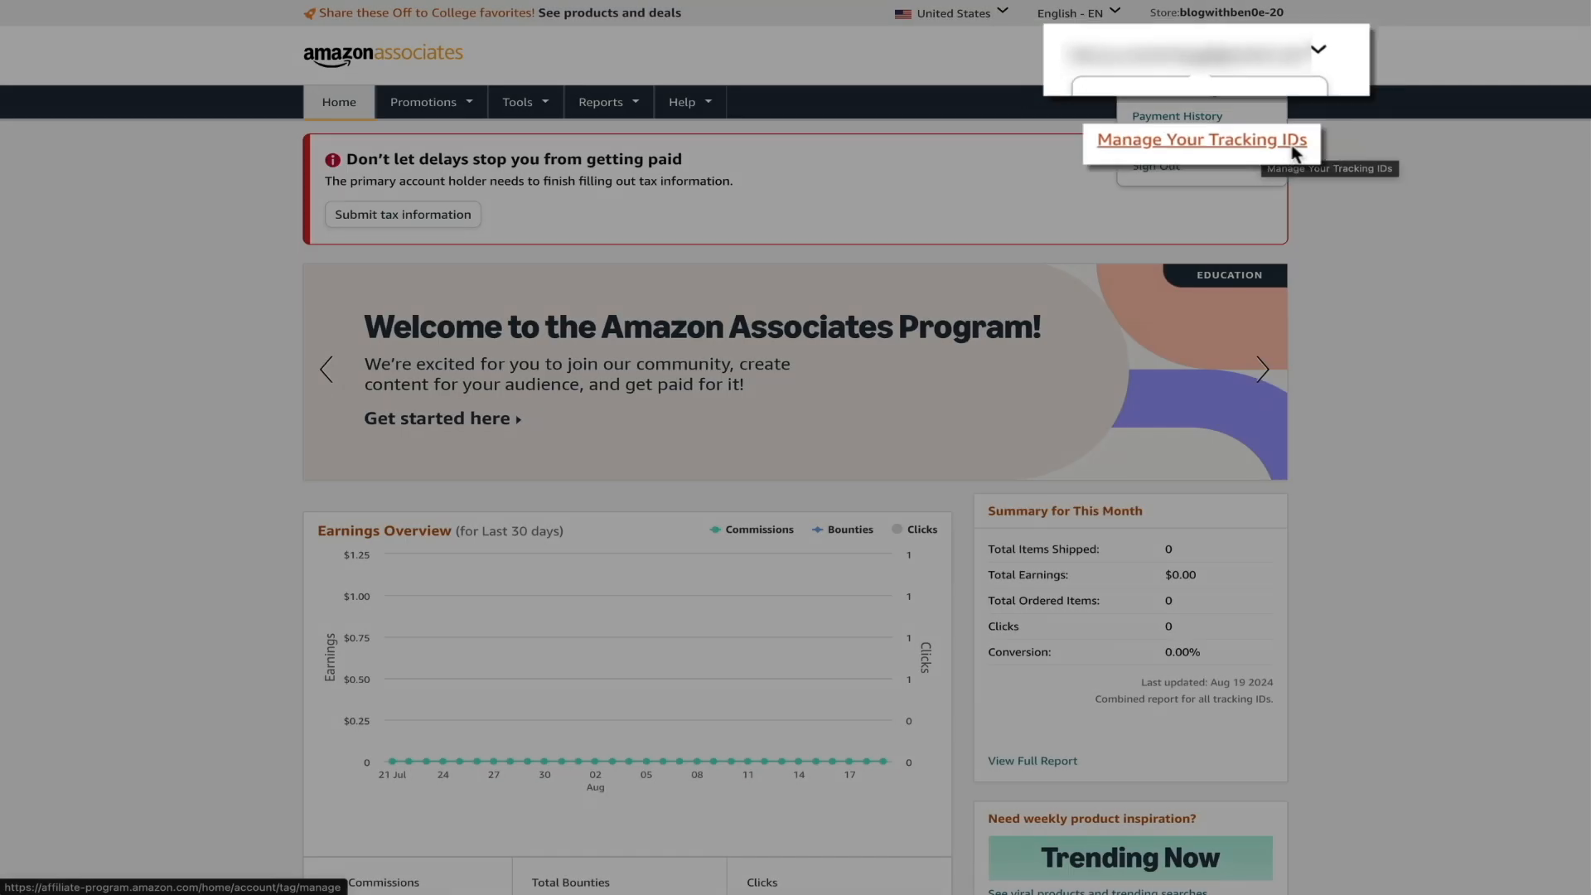
click(1261, 141)
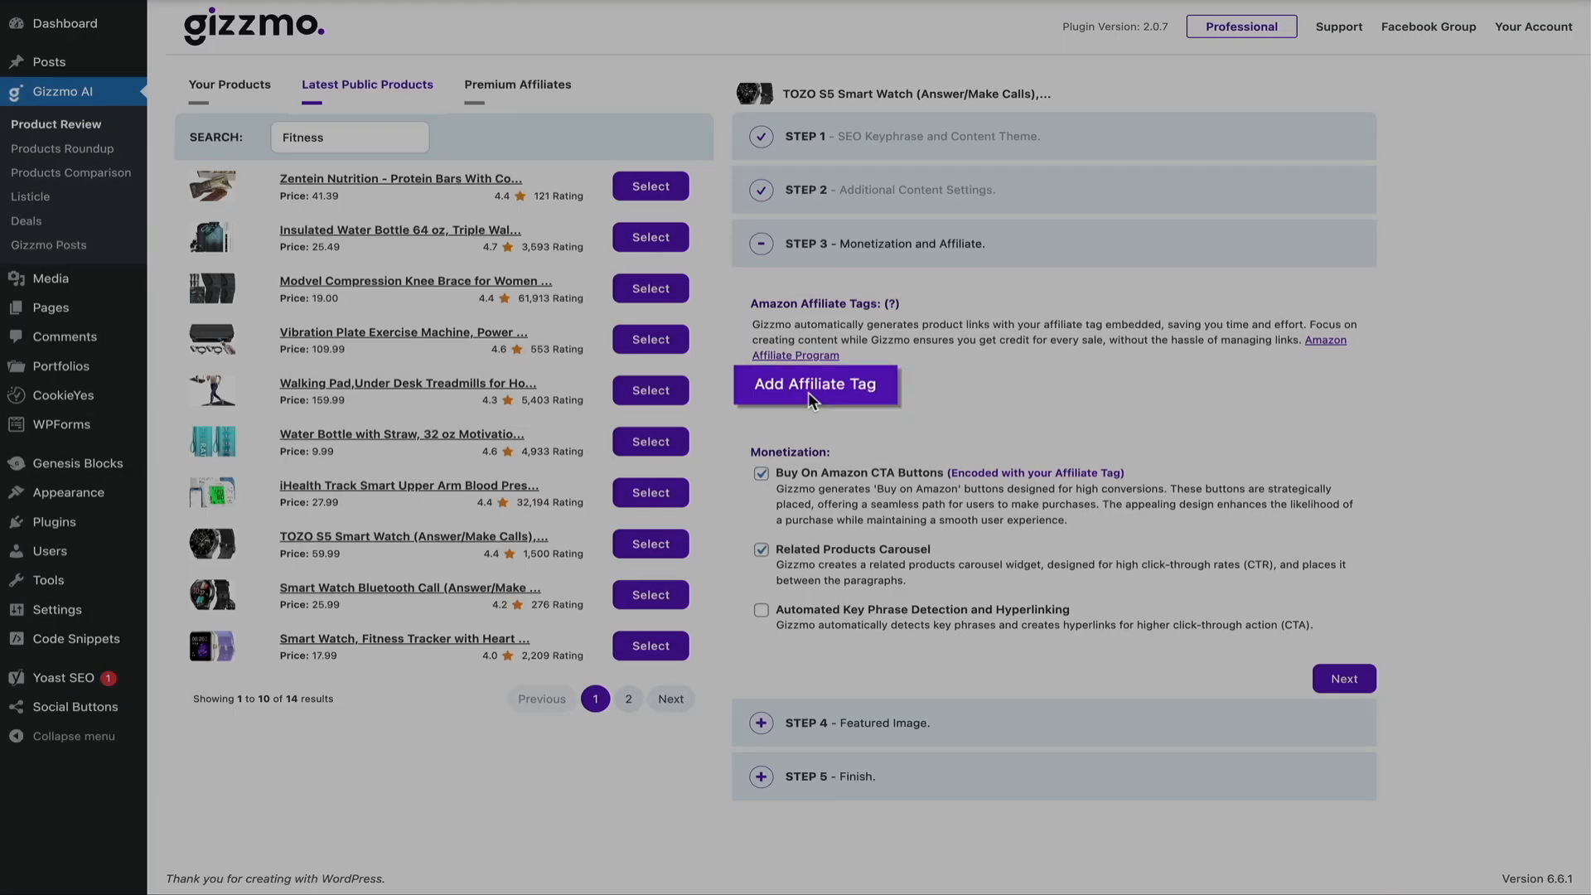
Add the Amazon Associates tracking ID as affiliate tag in Gizzmo and enable Automated Key Phrase Detection and Hyperlinking.
click(808, 393)
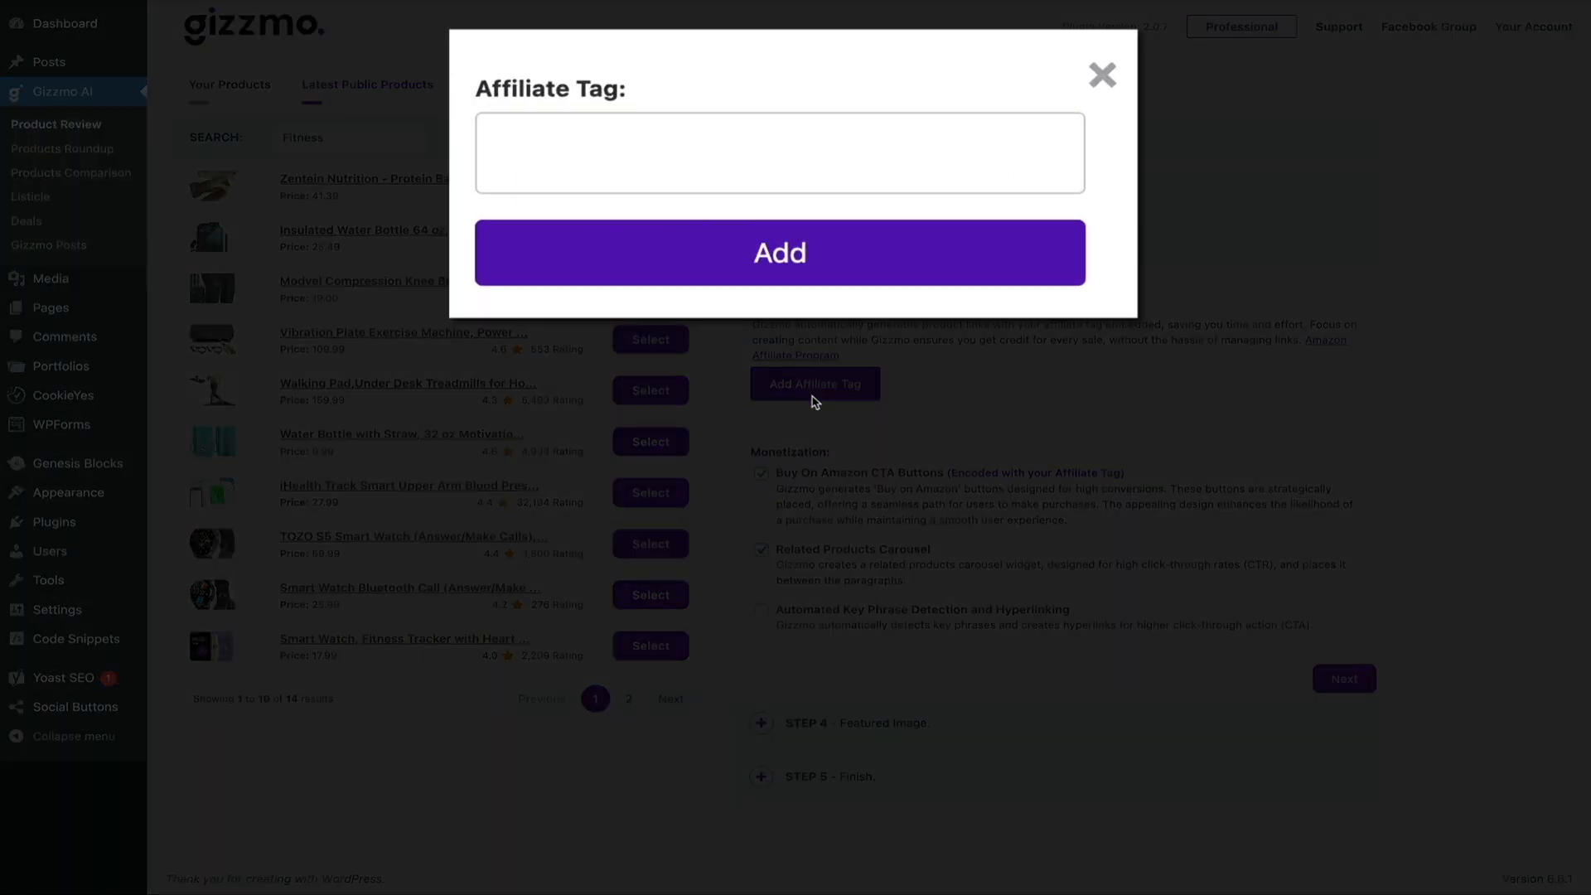
click(507, 143)
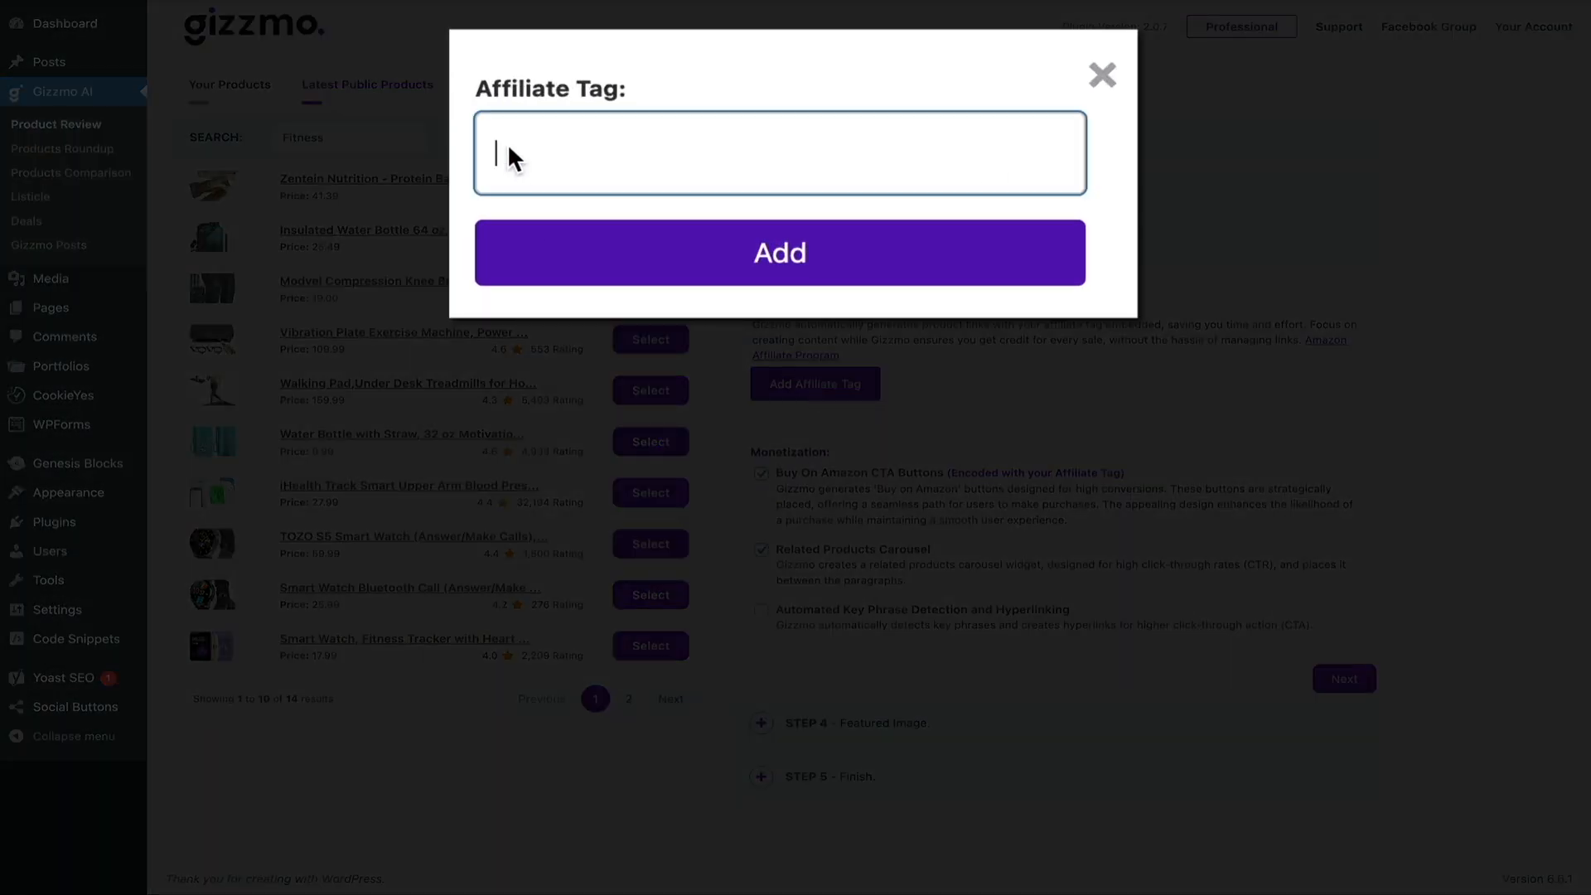
text(blogwithben0e-20)
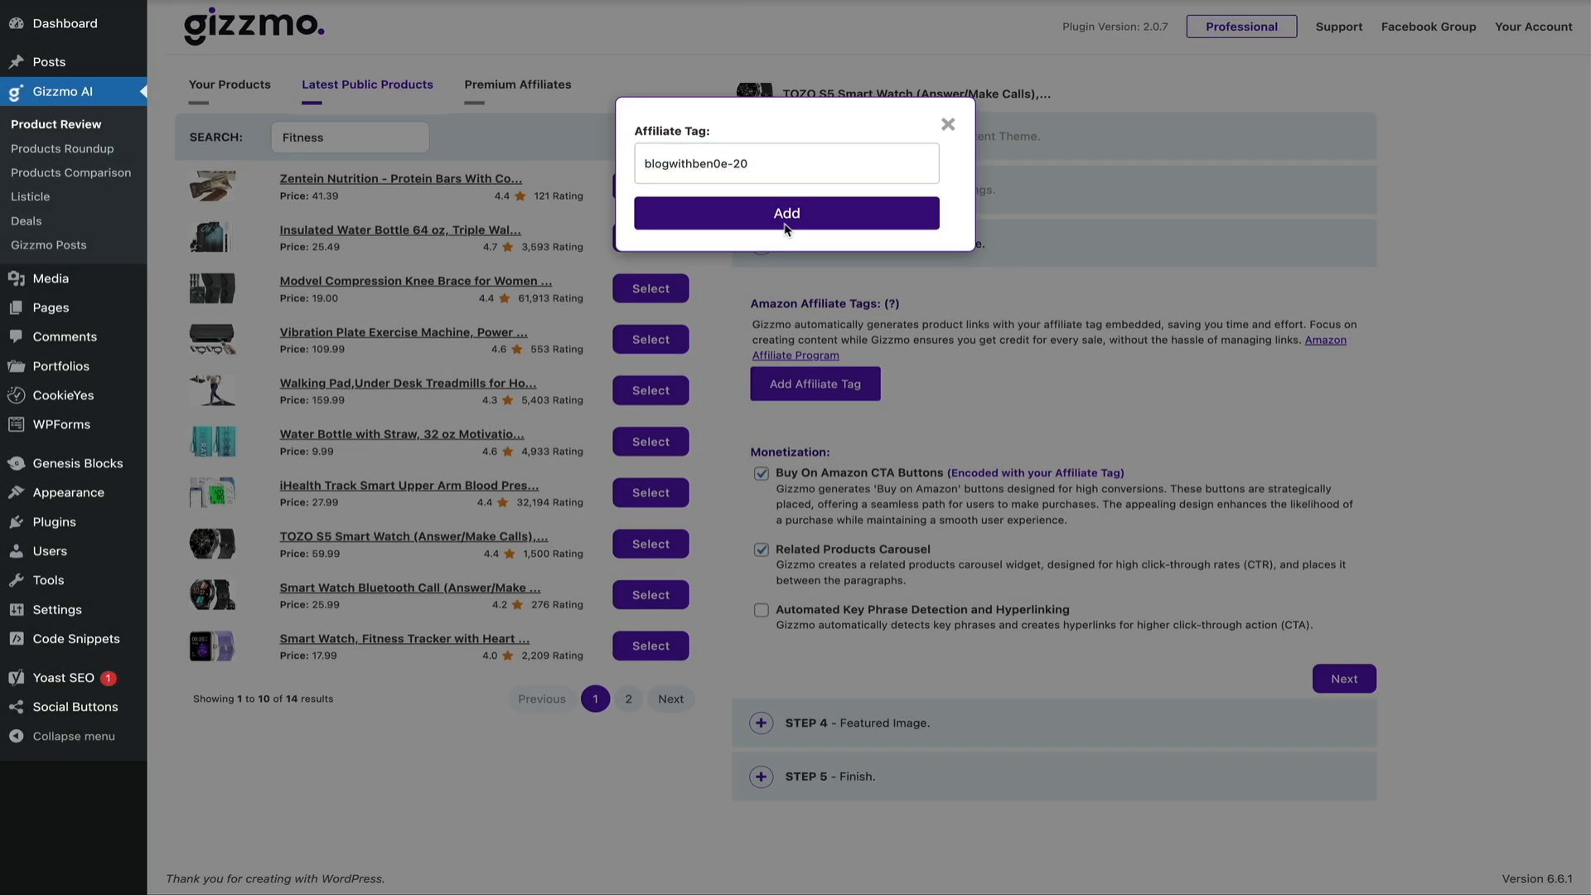
click(786, 218)
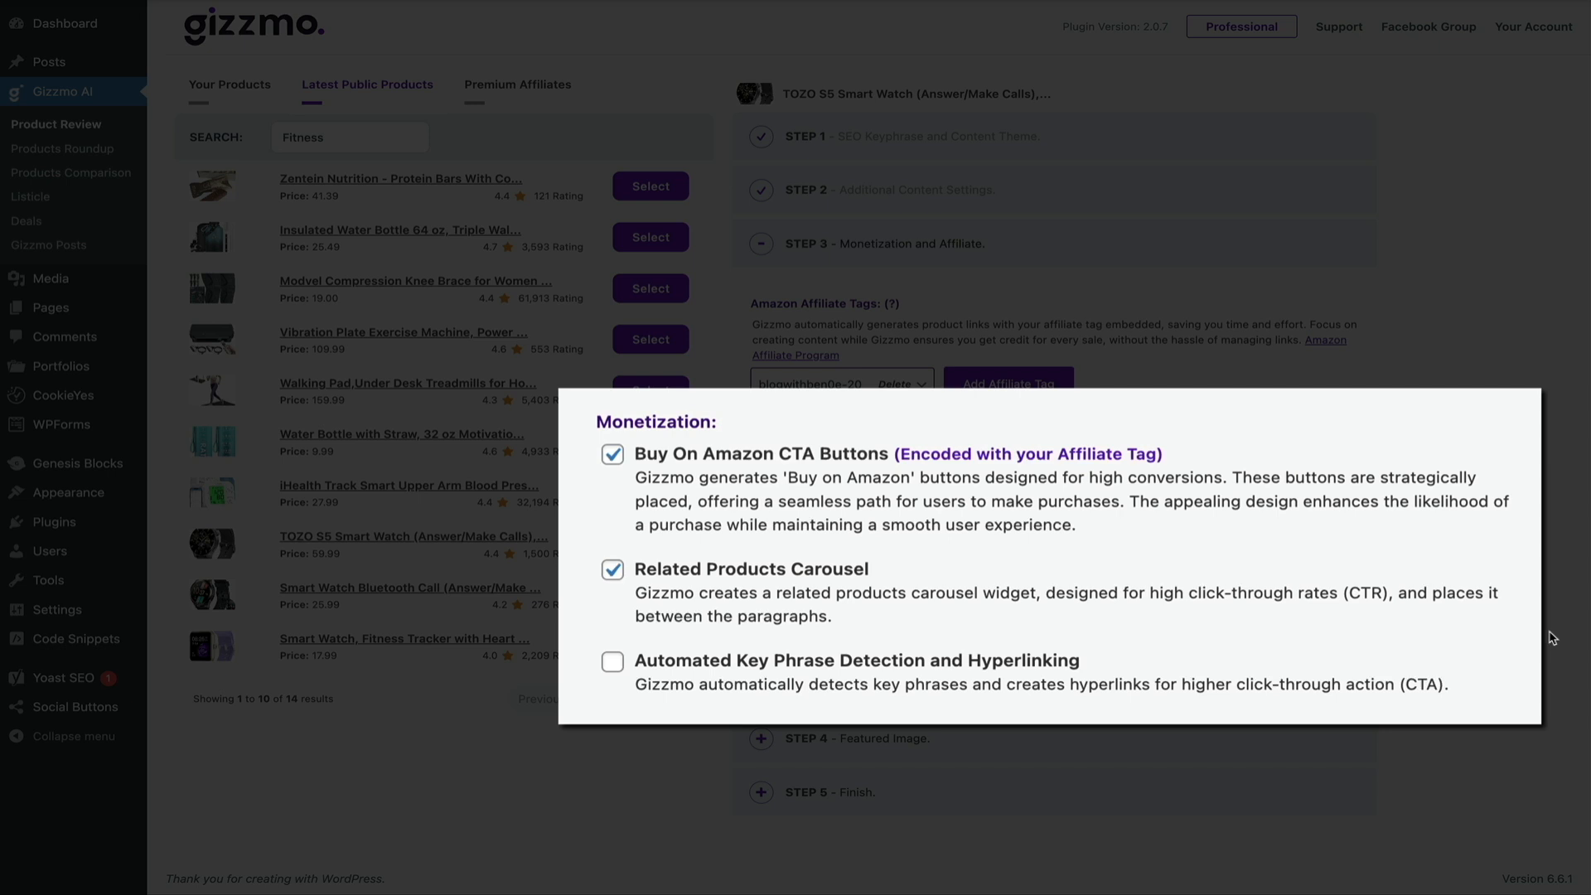
click(612, 663)
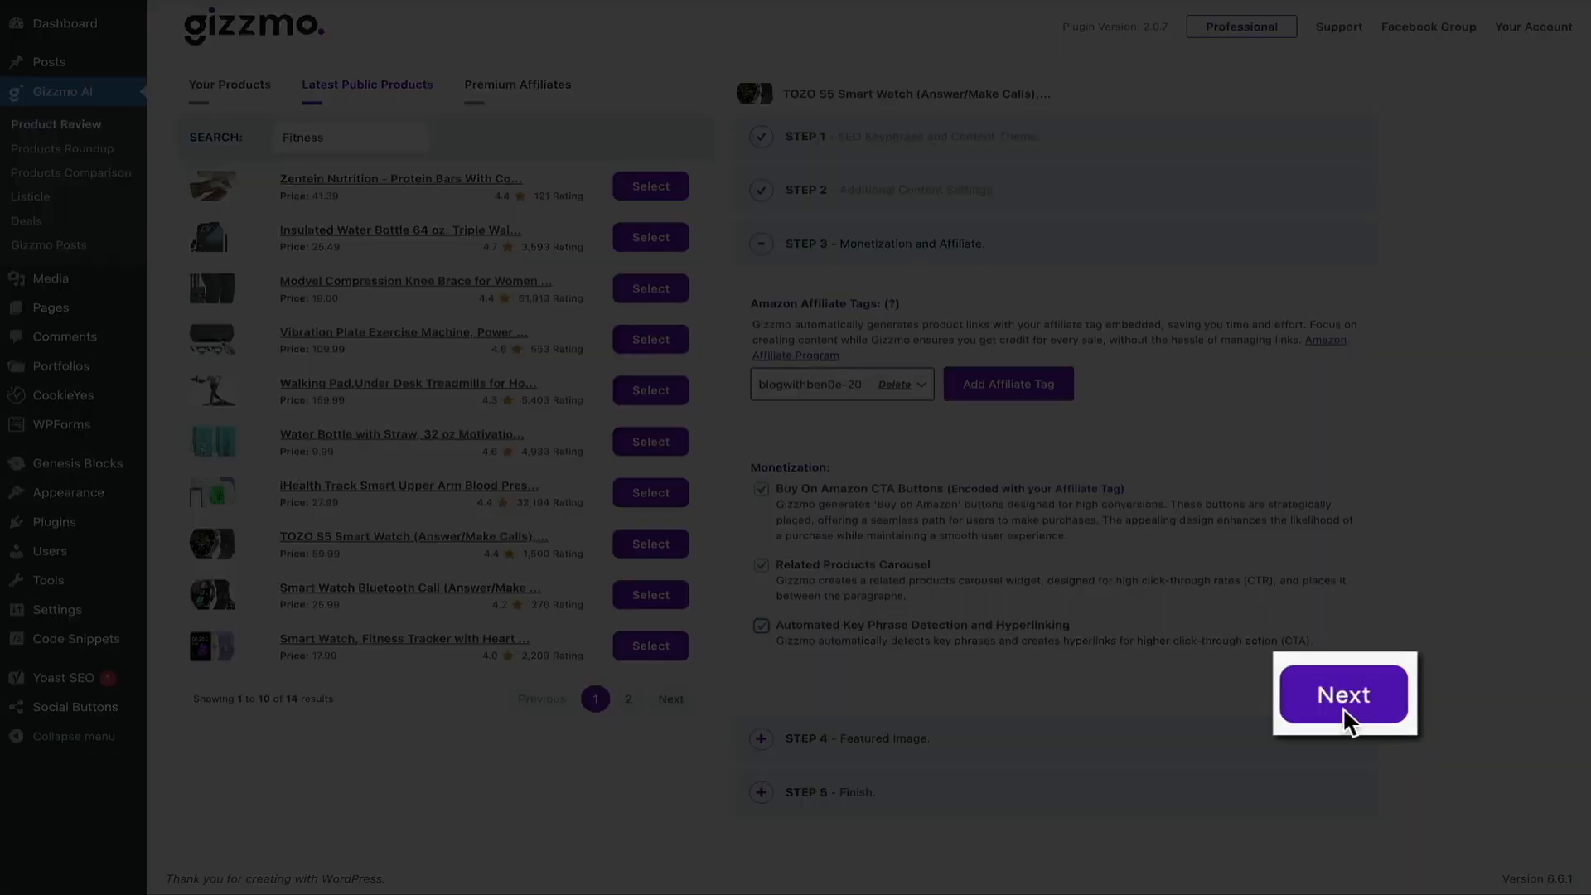
click(1343, 709)
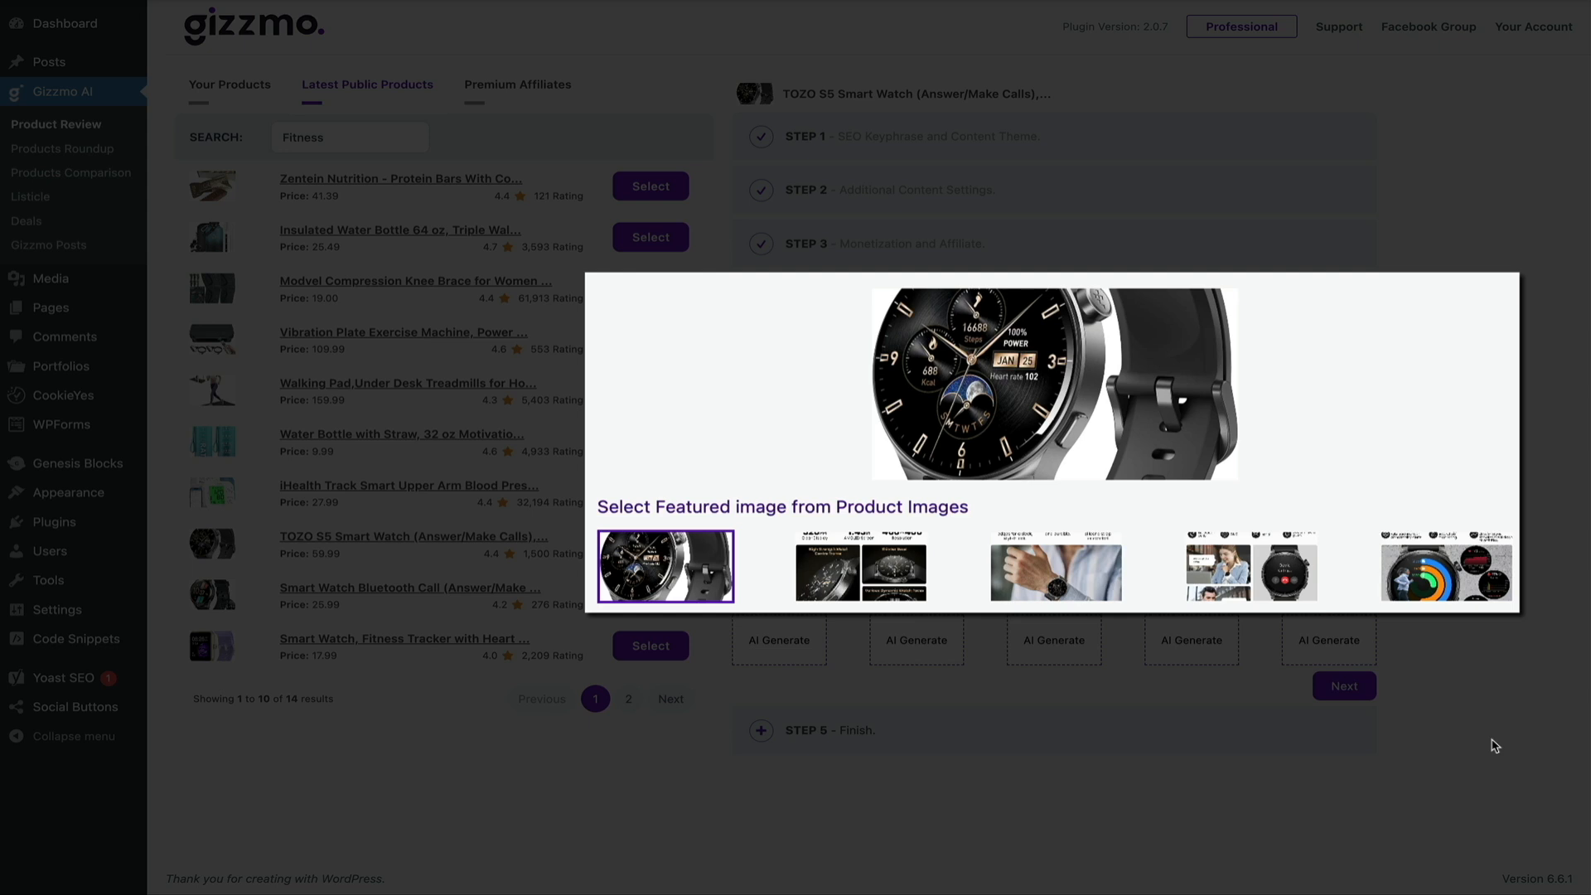
Preview each TOZO watch product image as the featured image and return to the first one.
click(849, 570)
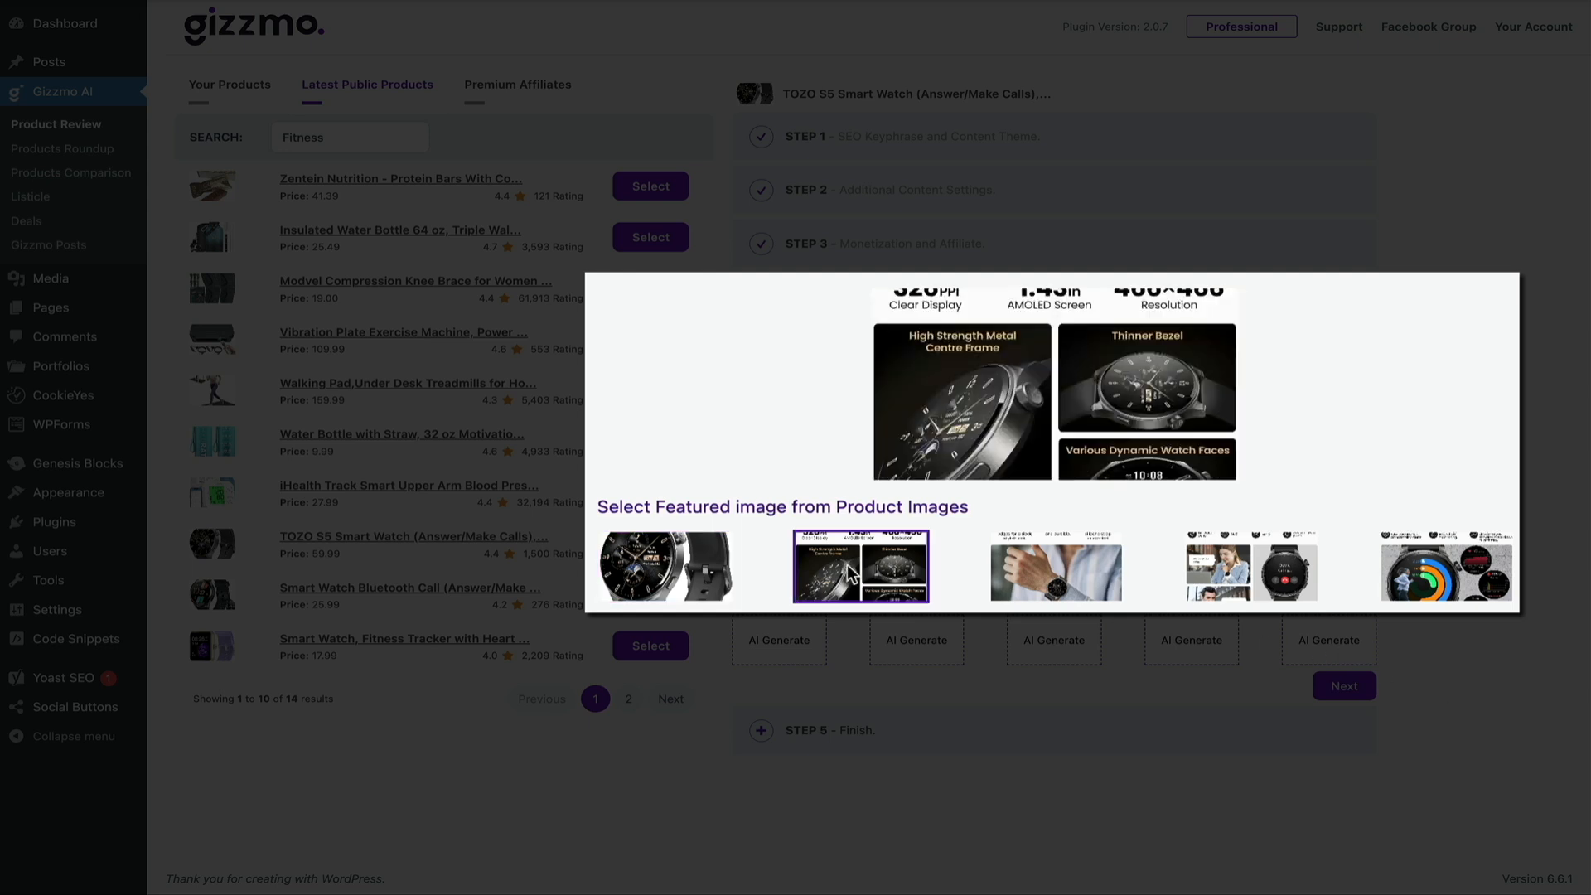
click(1023, 571)
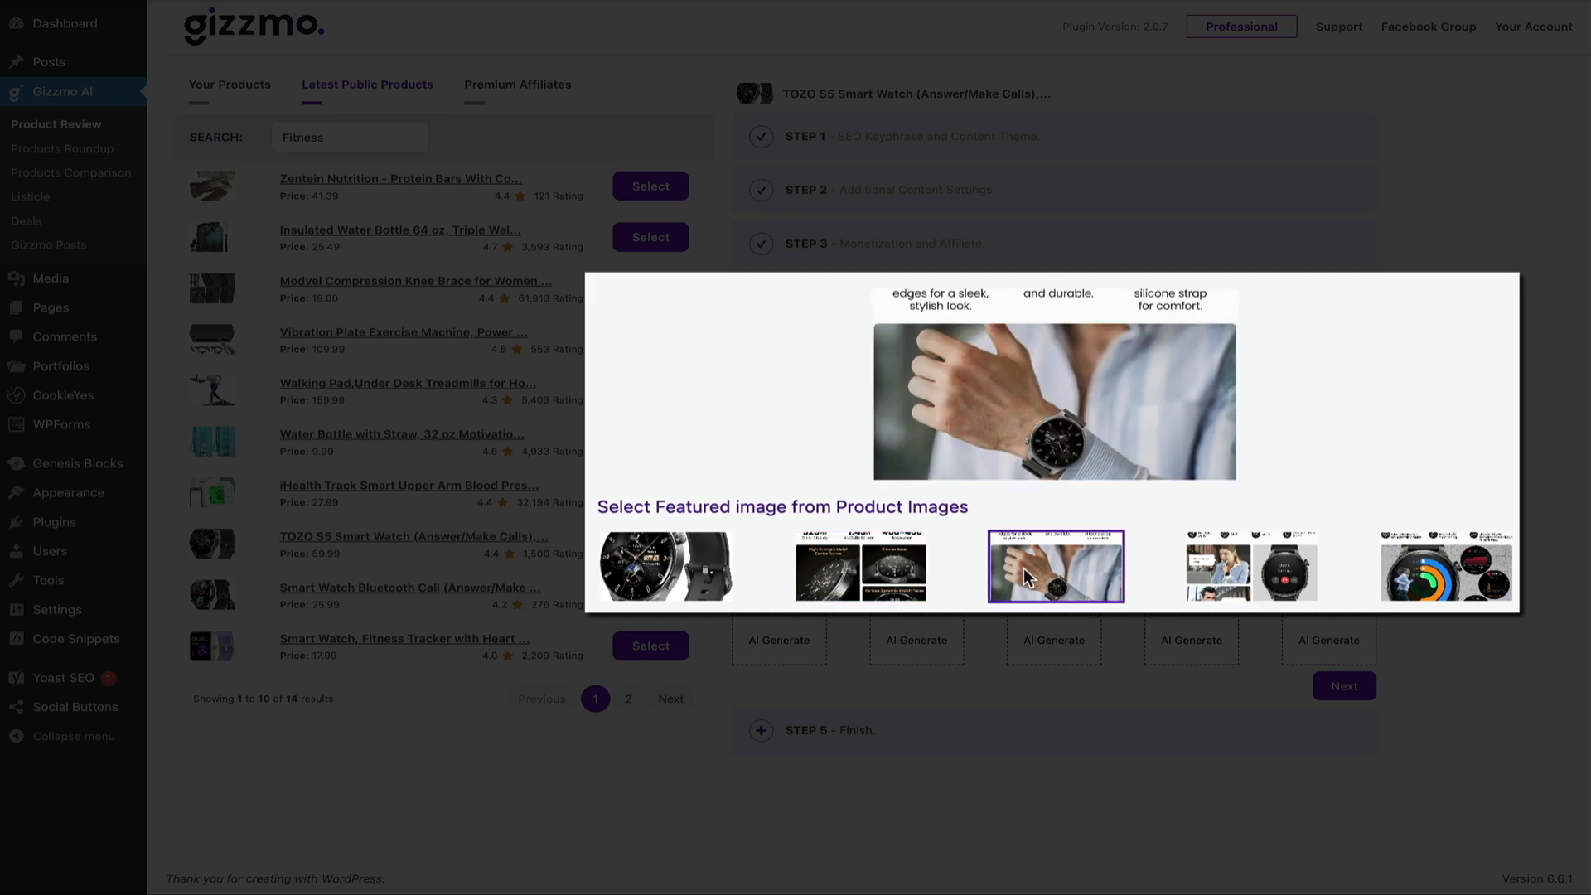
click(1221, 569)
click(1427, 578)
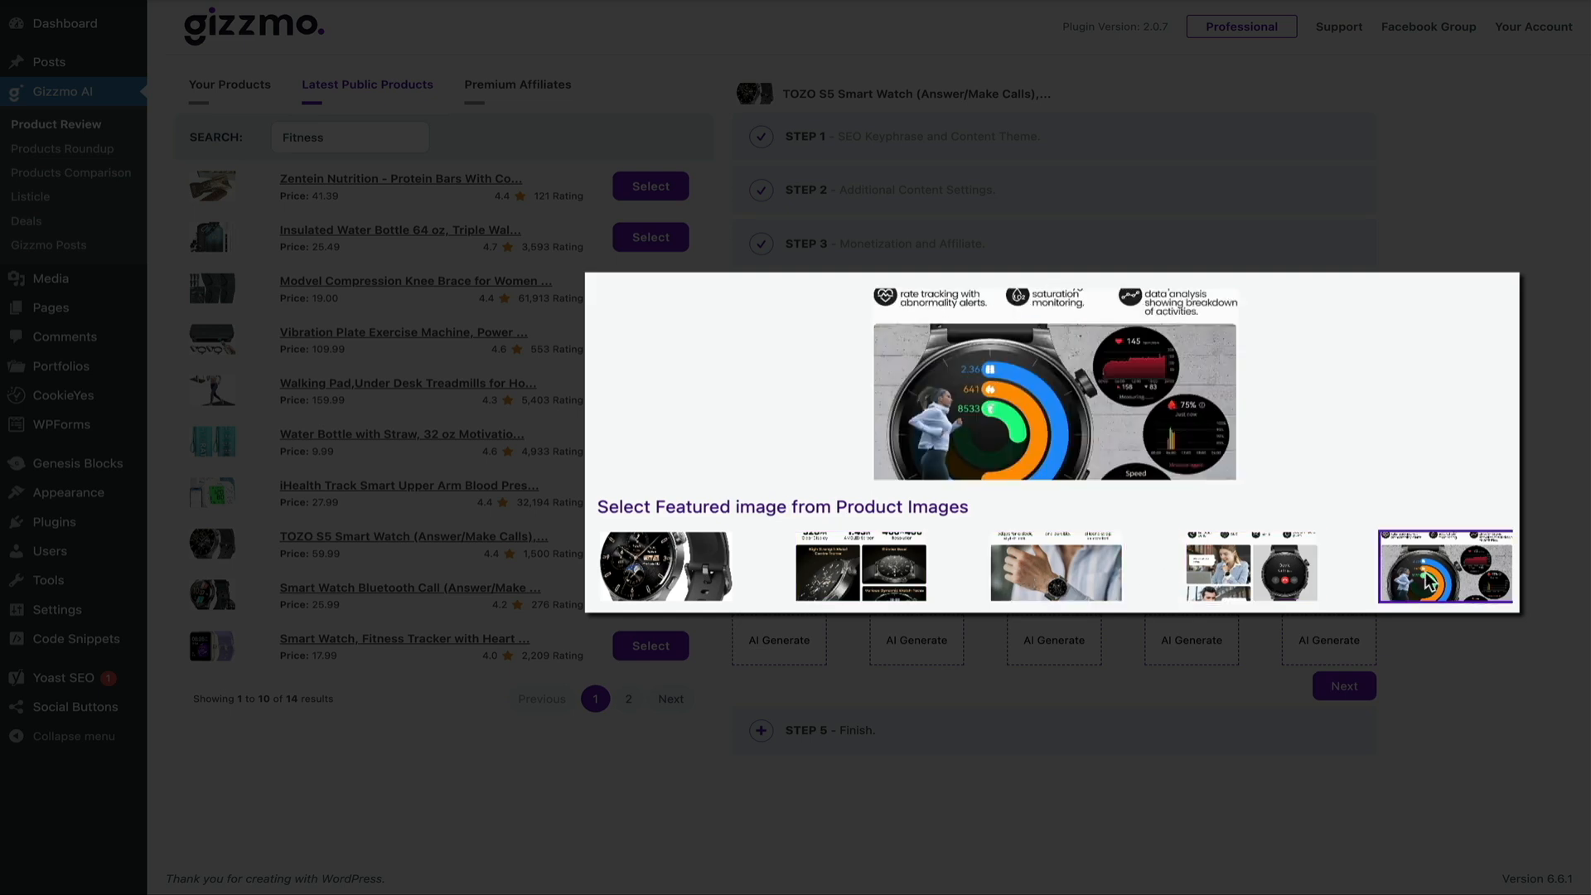
click(665, 565)
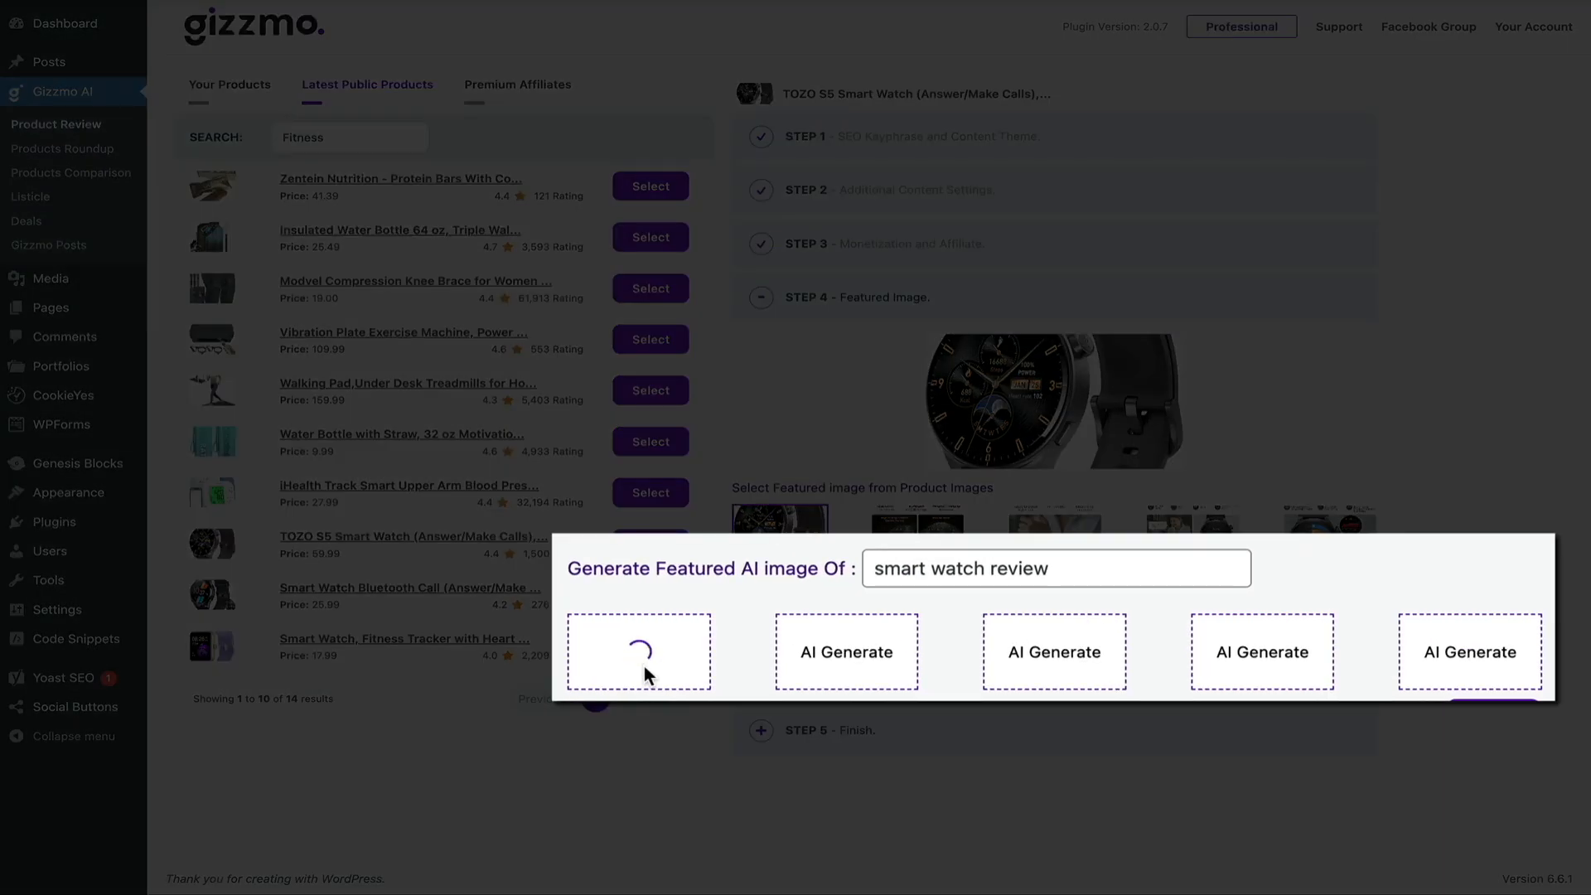
Generate AI images of "smart watch review" in all five slots, but use the first product image as the featured image.
click(840, 664)
click(1060, 673)
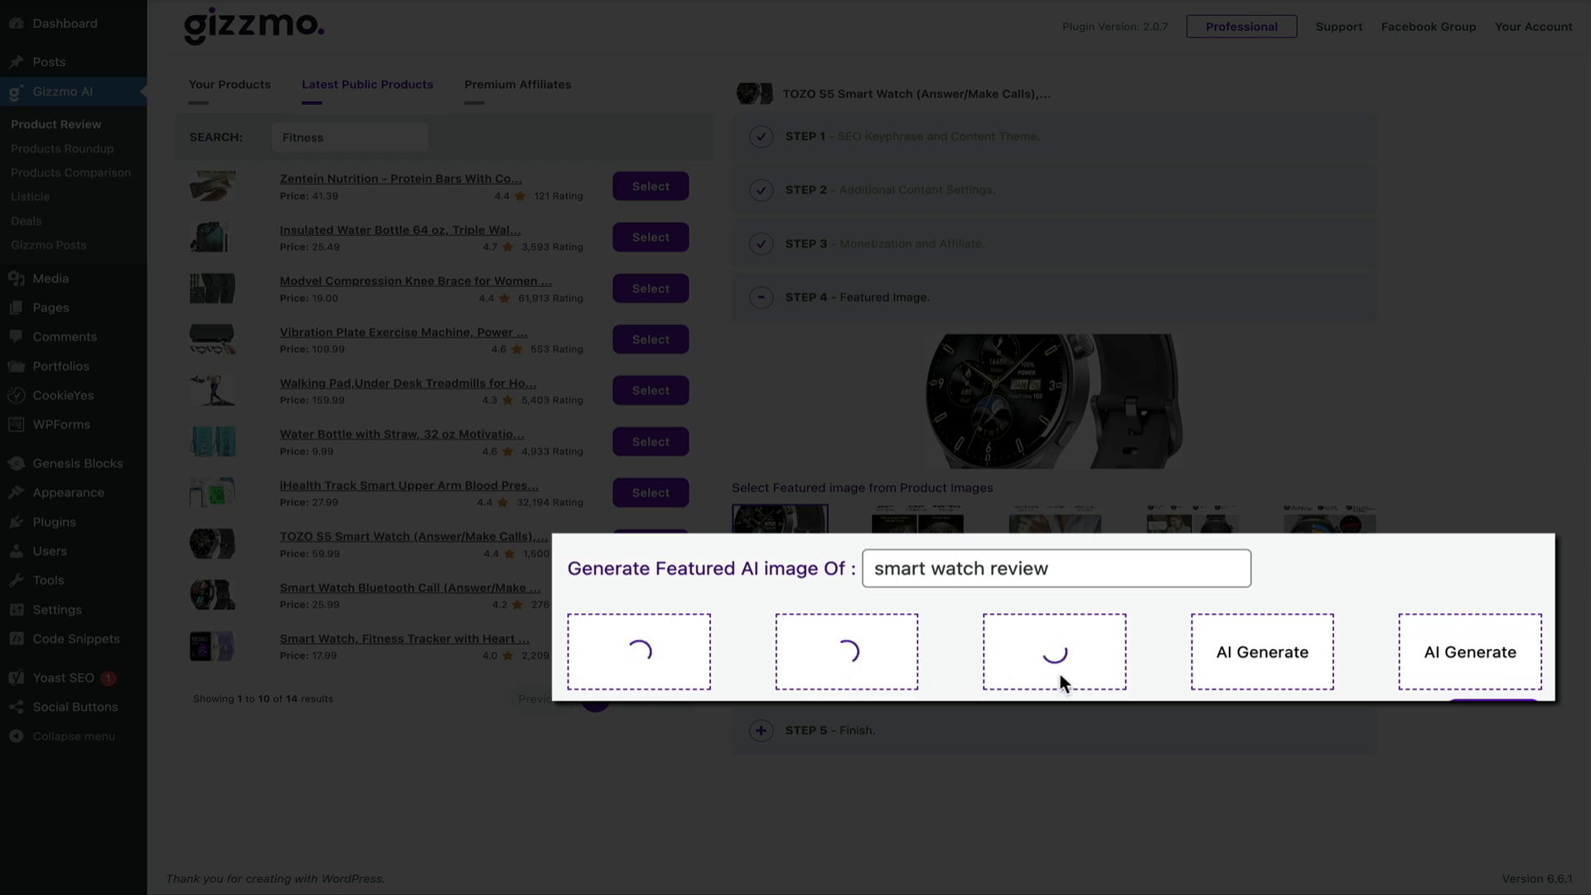
click(1249, 679)
click(1471, 673)
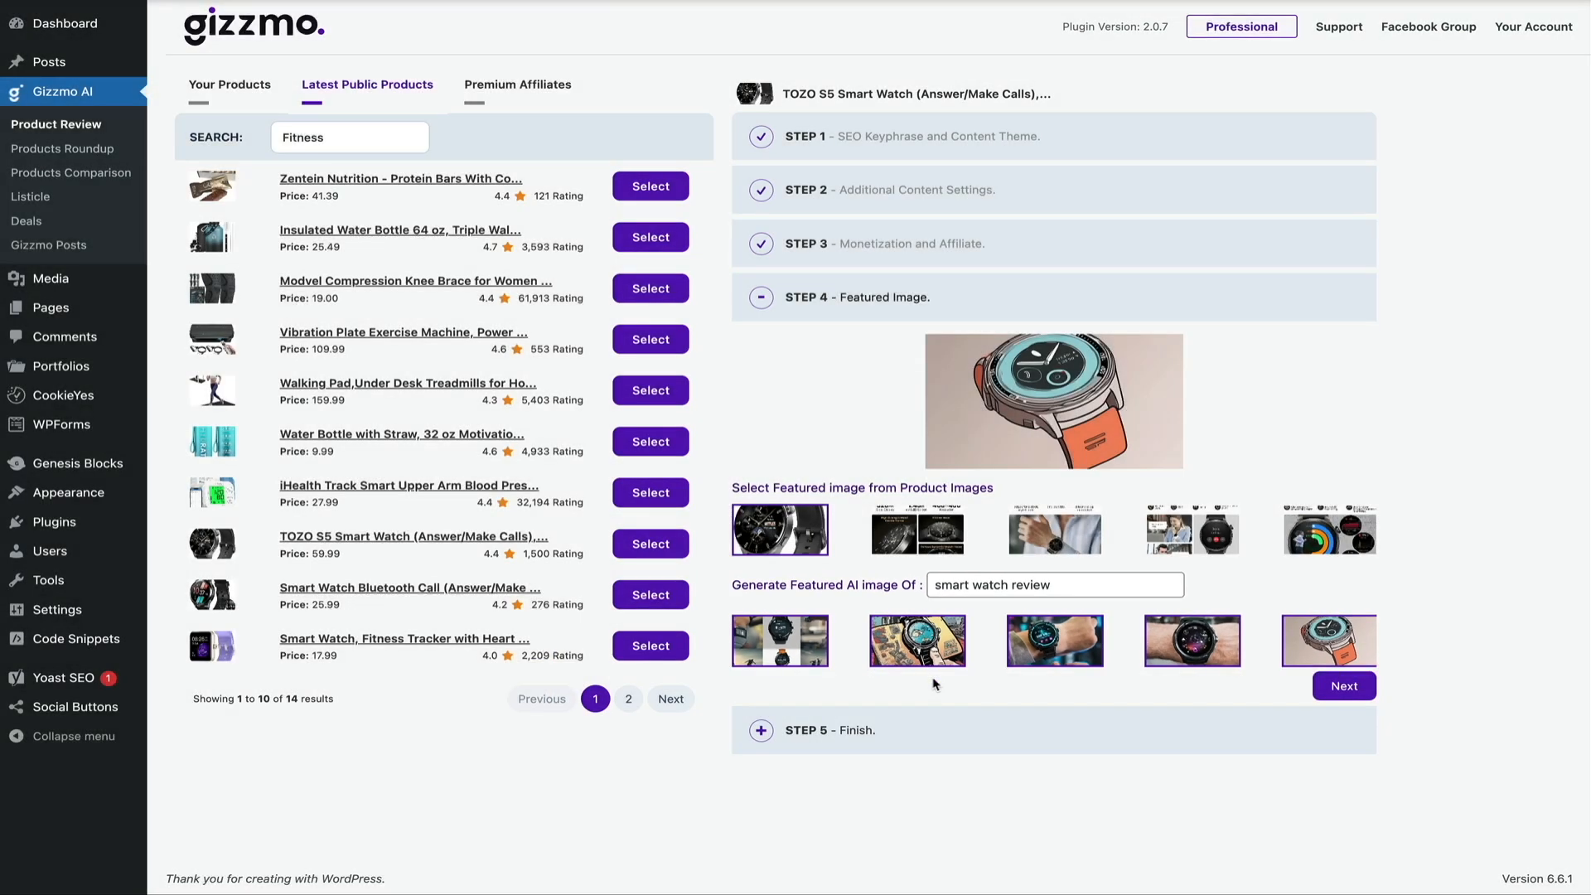
click(753, 540)
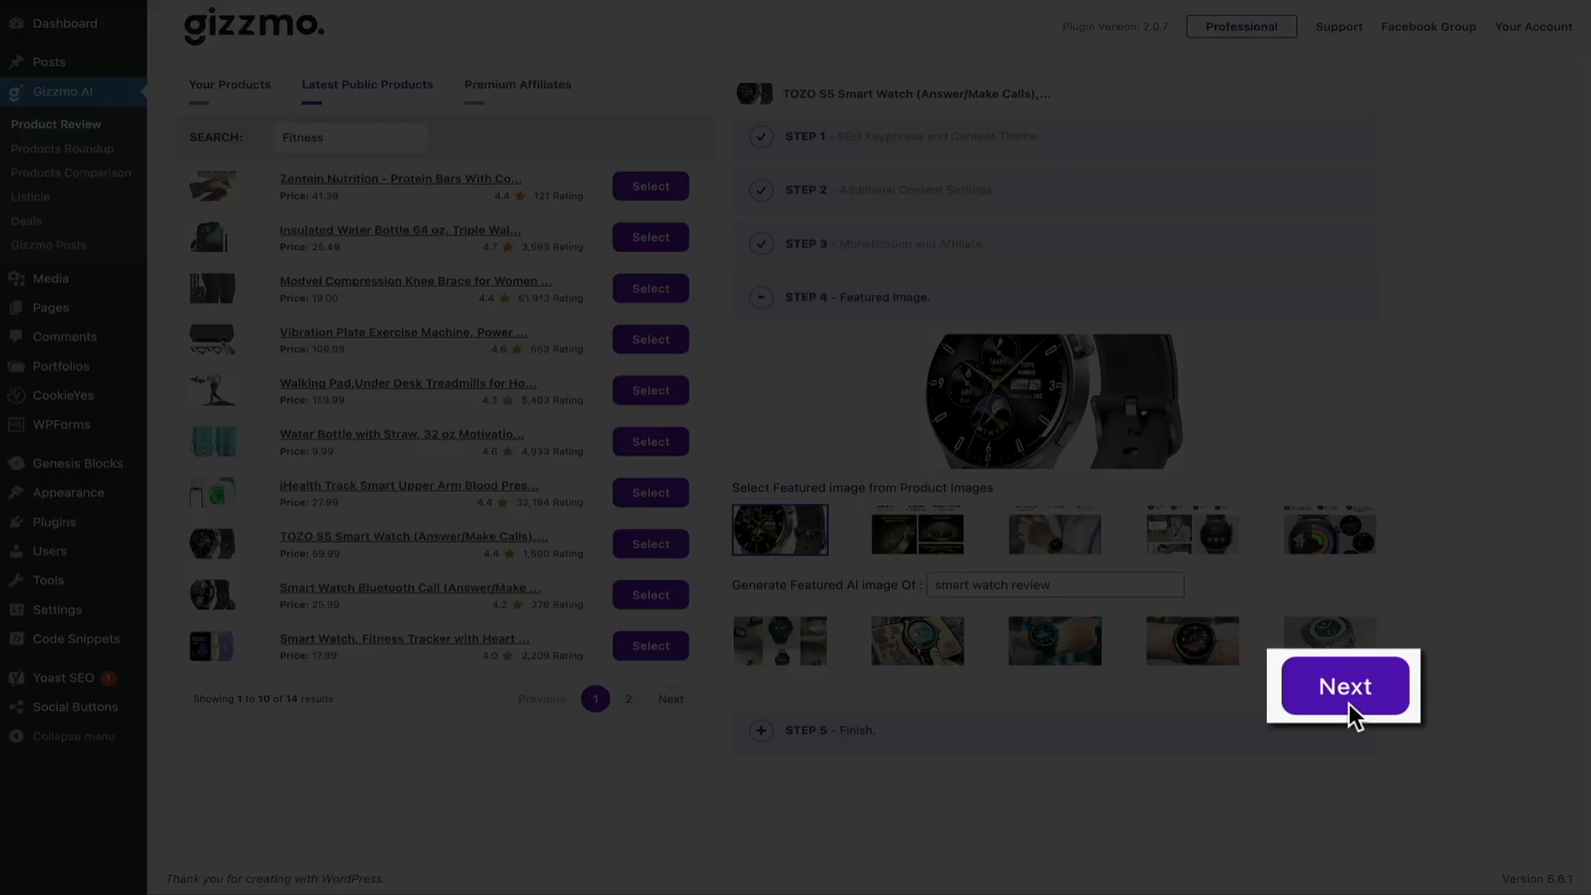
click(1349, 701)
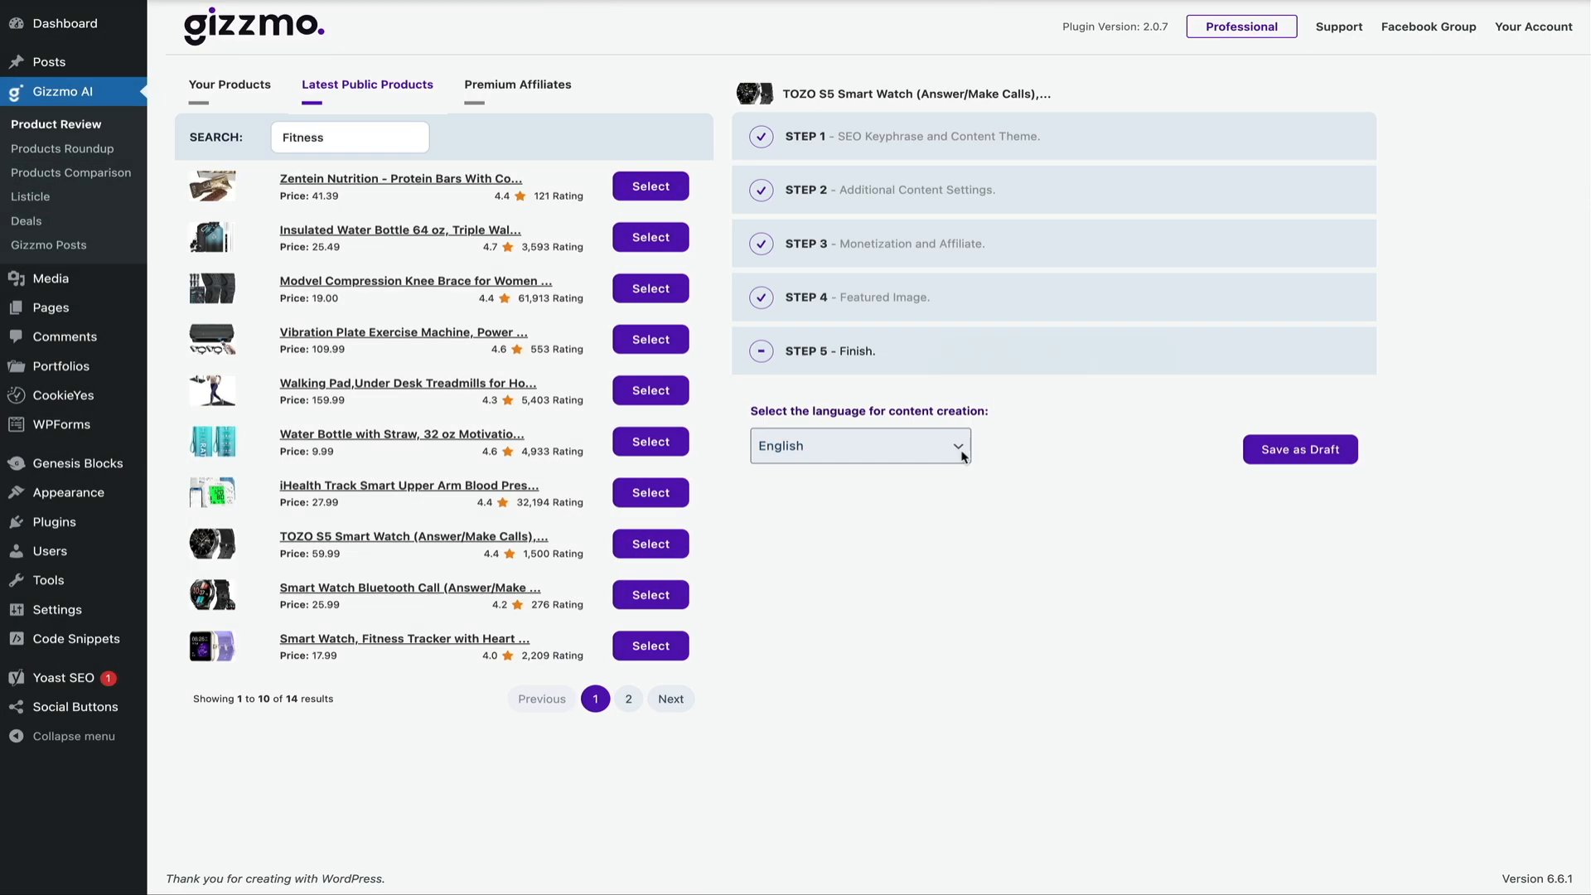
Keep English as the content language and save the smart watch review as a draft.
click(960, 454)
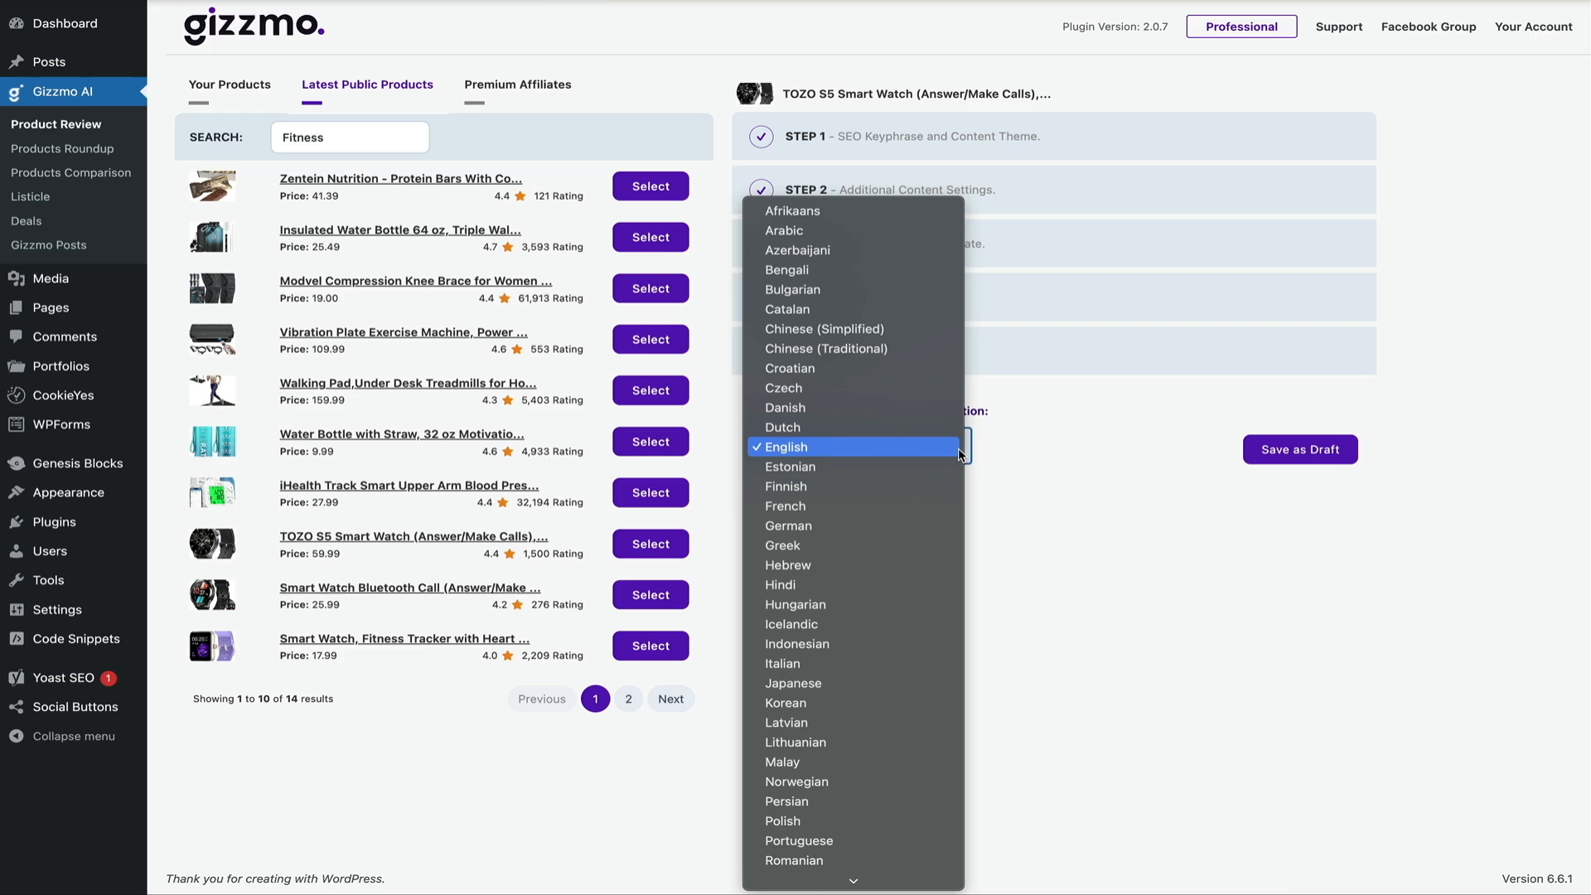
click(959, 454)
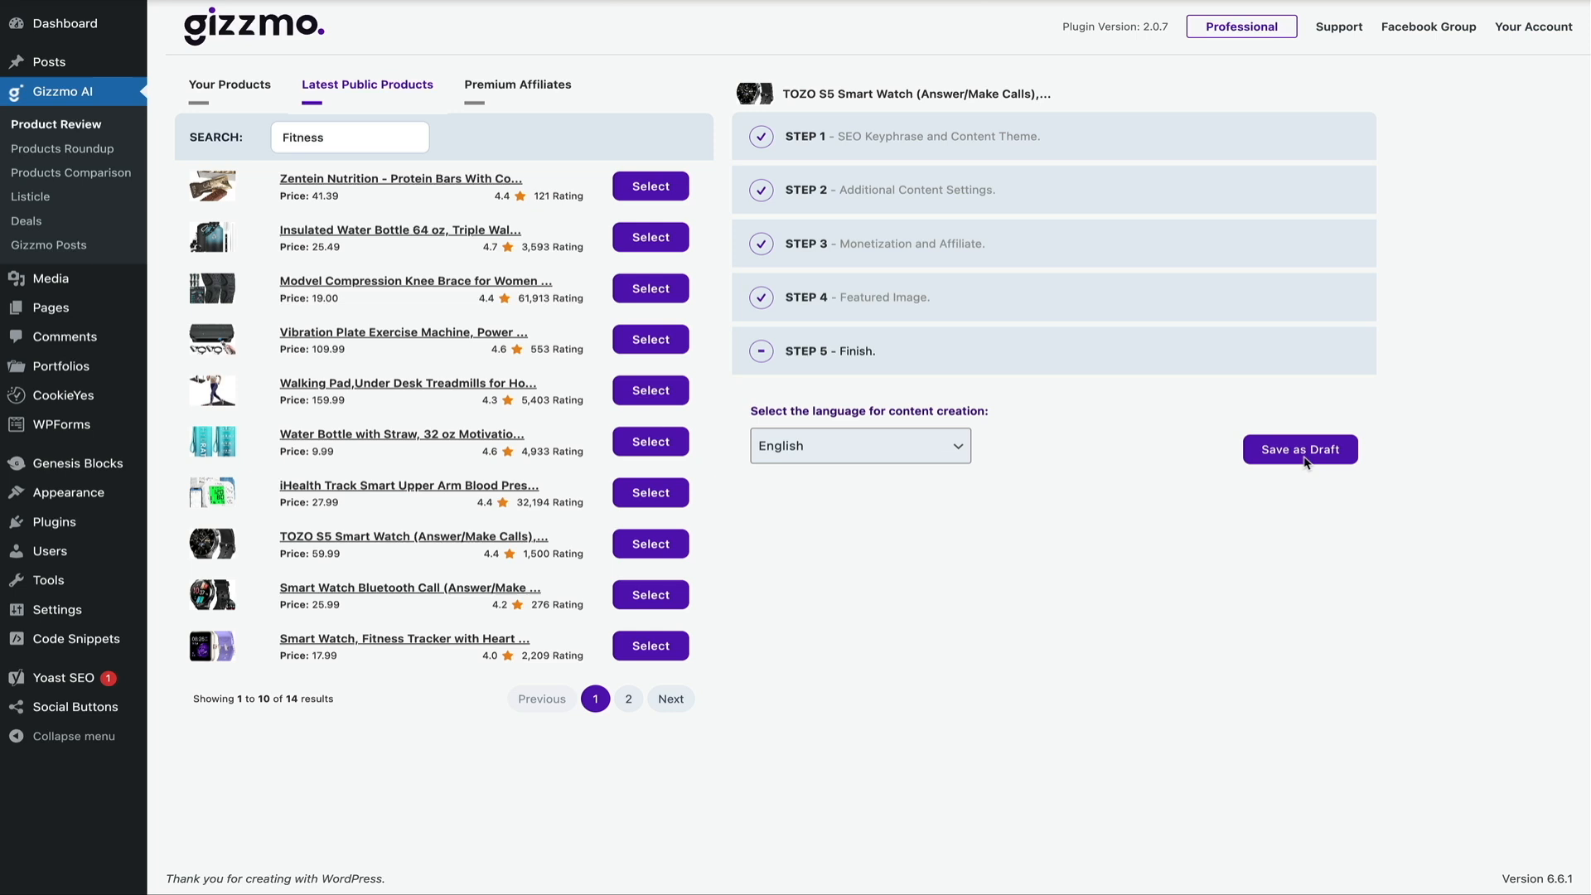
click(1306, 458)
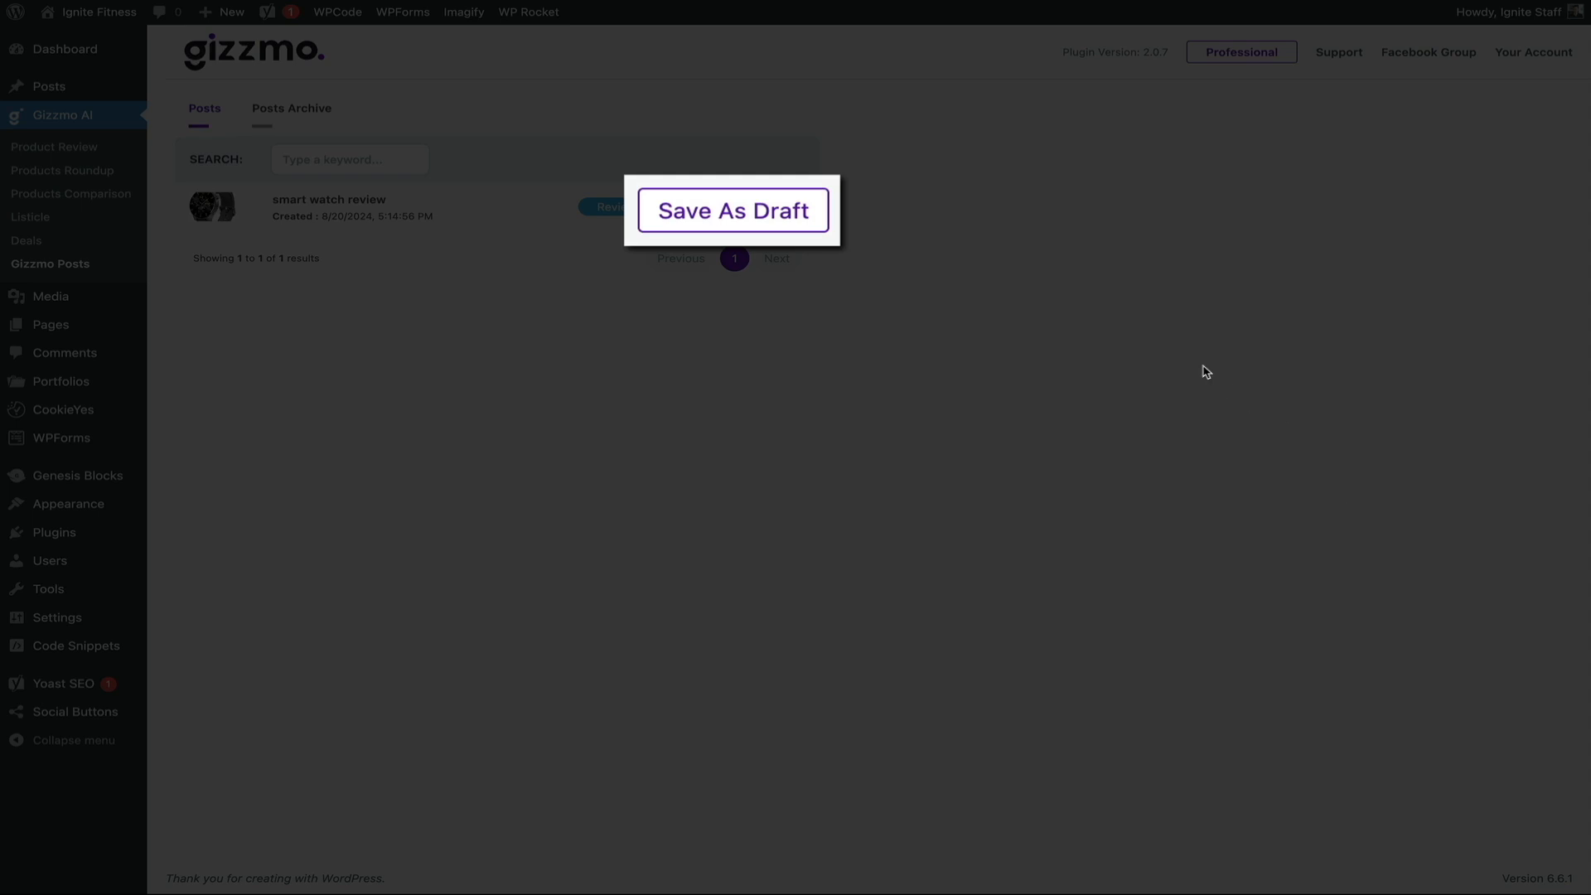
click(733, 217)
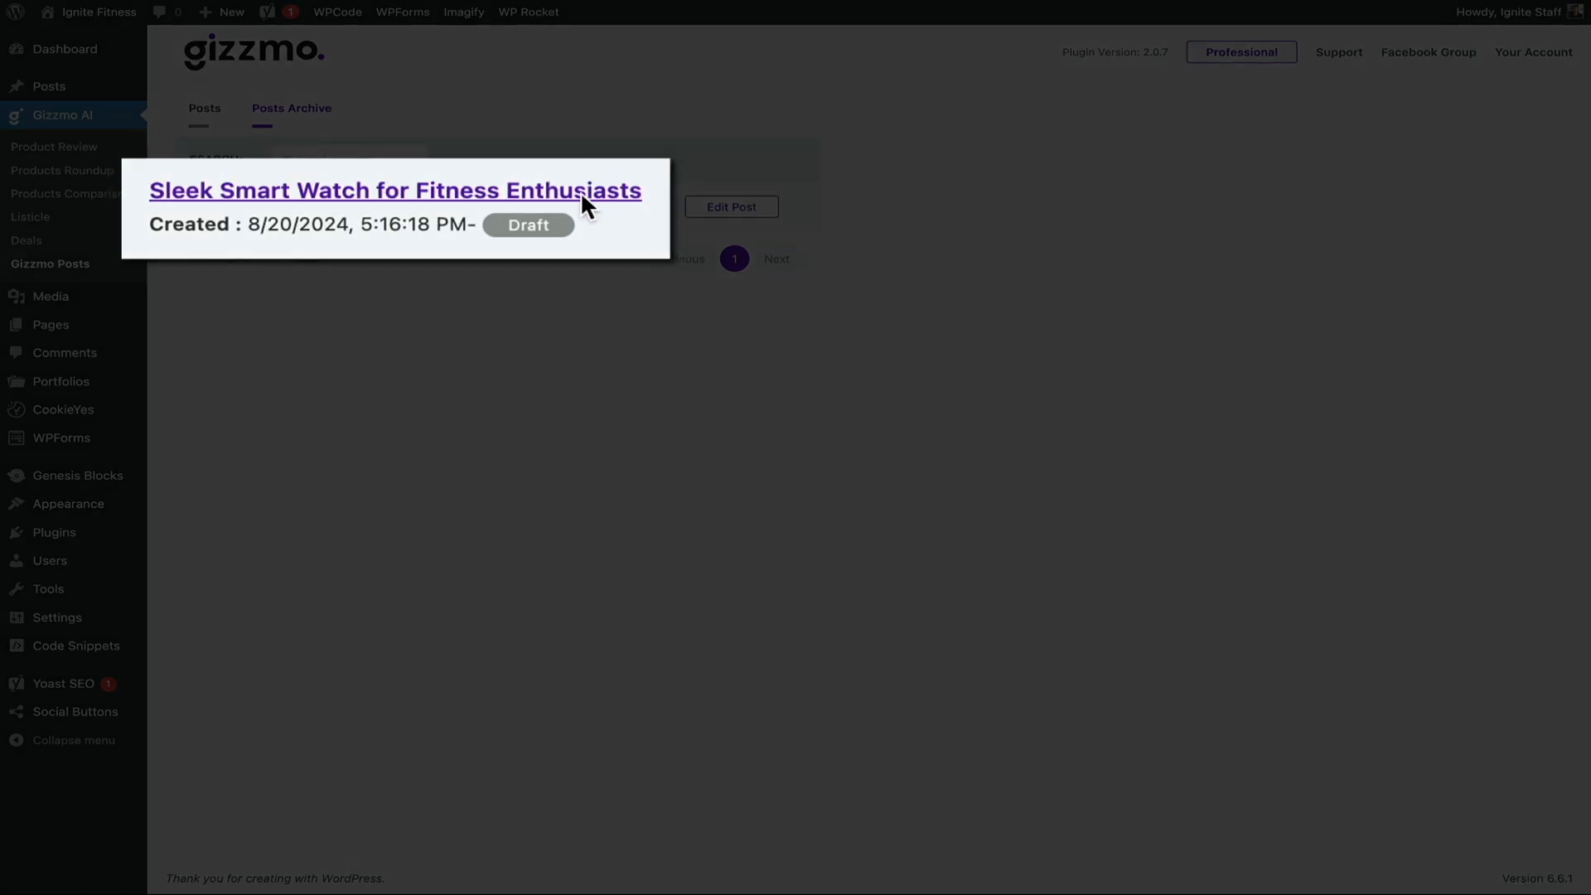
Open the "Sleek Smart Watch for Fitness Enthusiasts" draft from the Gizzmo posts and check its introduction, design section and first Buy On Amazon link.
click(579, 192)
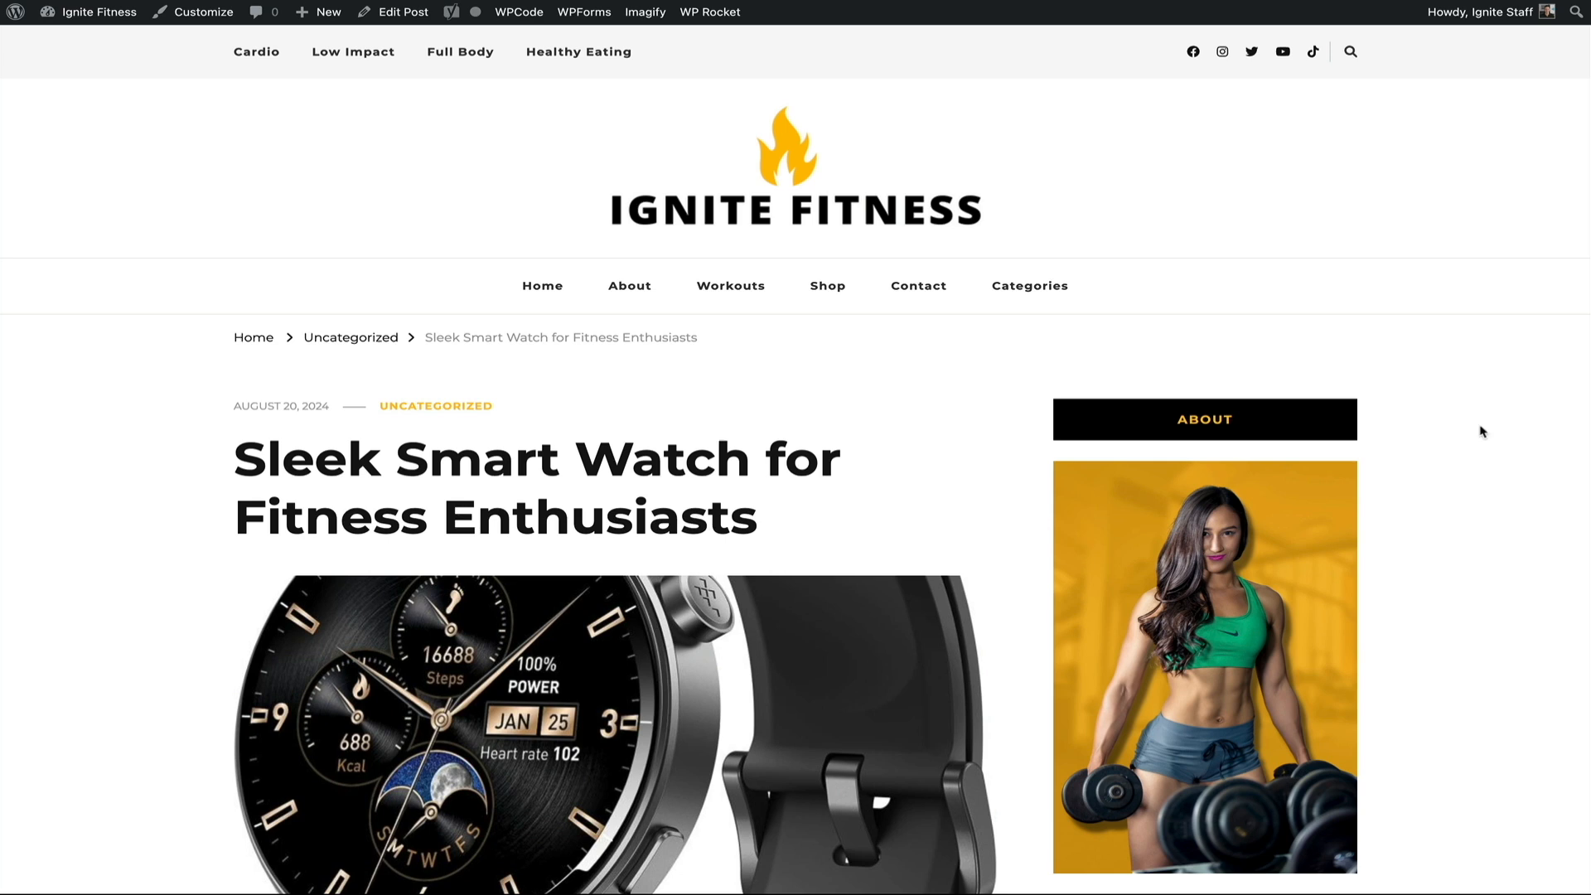
scroll(1482, 431, down, 3)
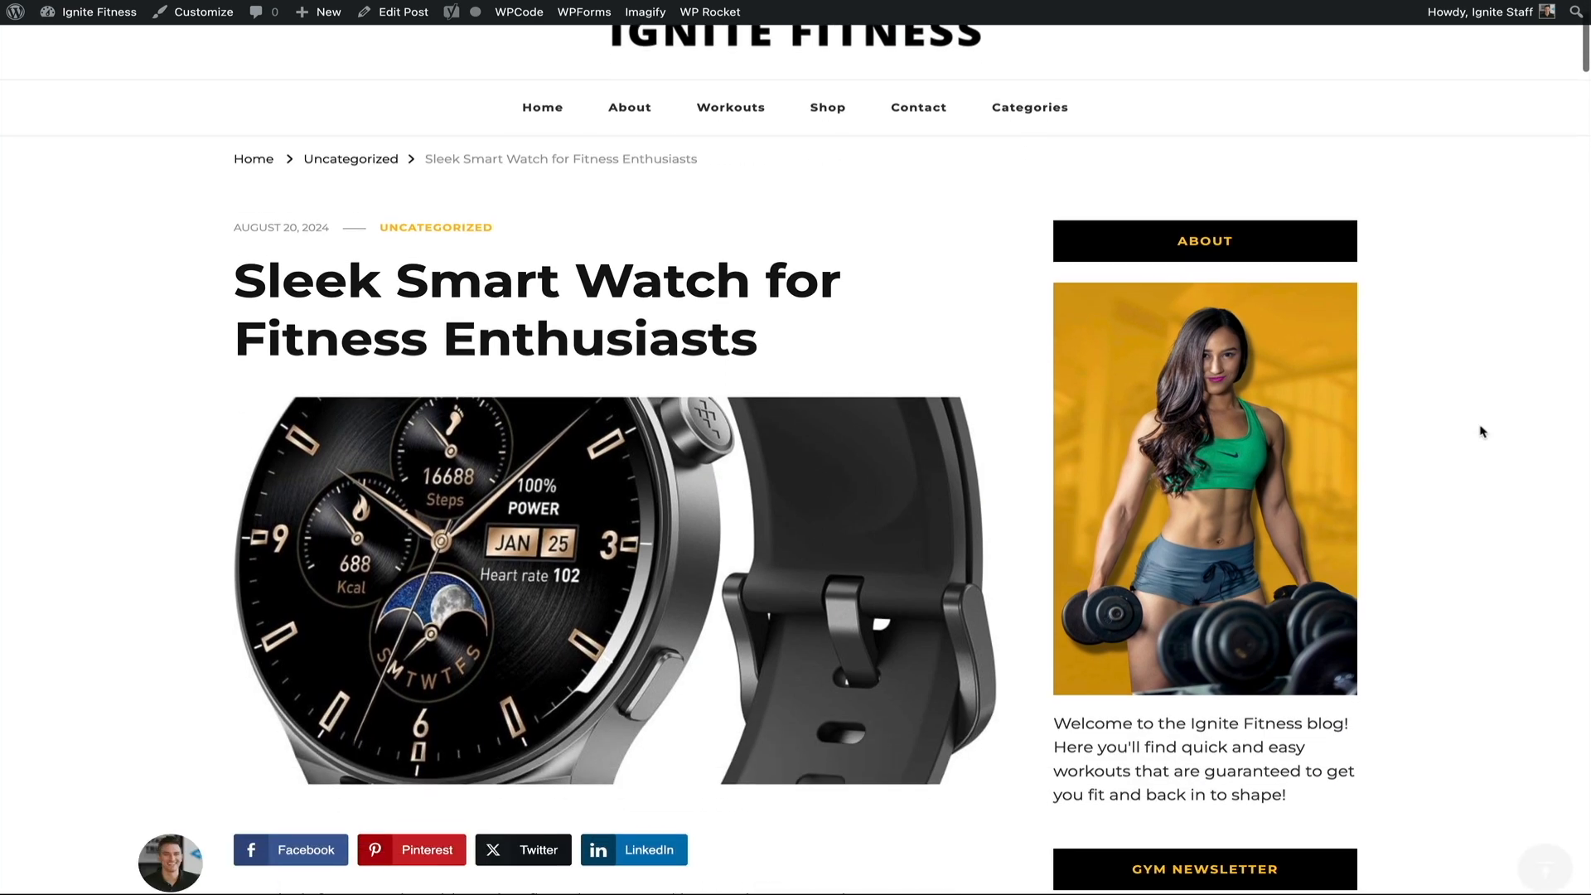
scroll(1482, 430, down, 6)
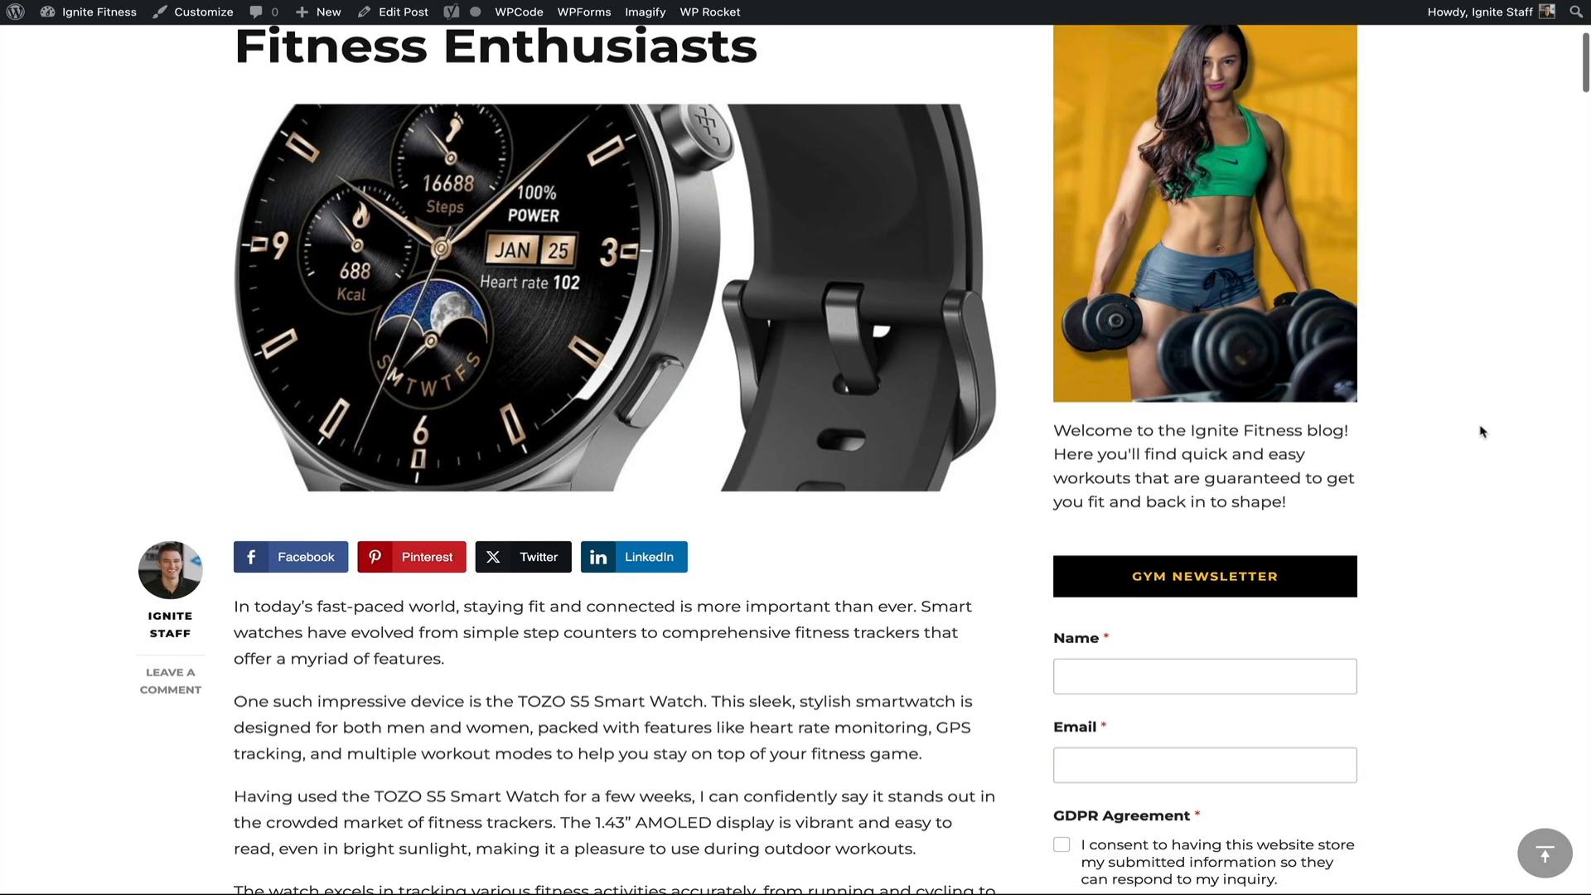
scroll(1482, 431, down, 5)
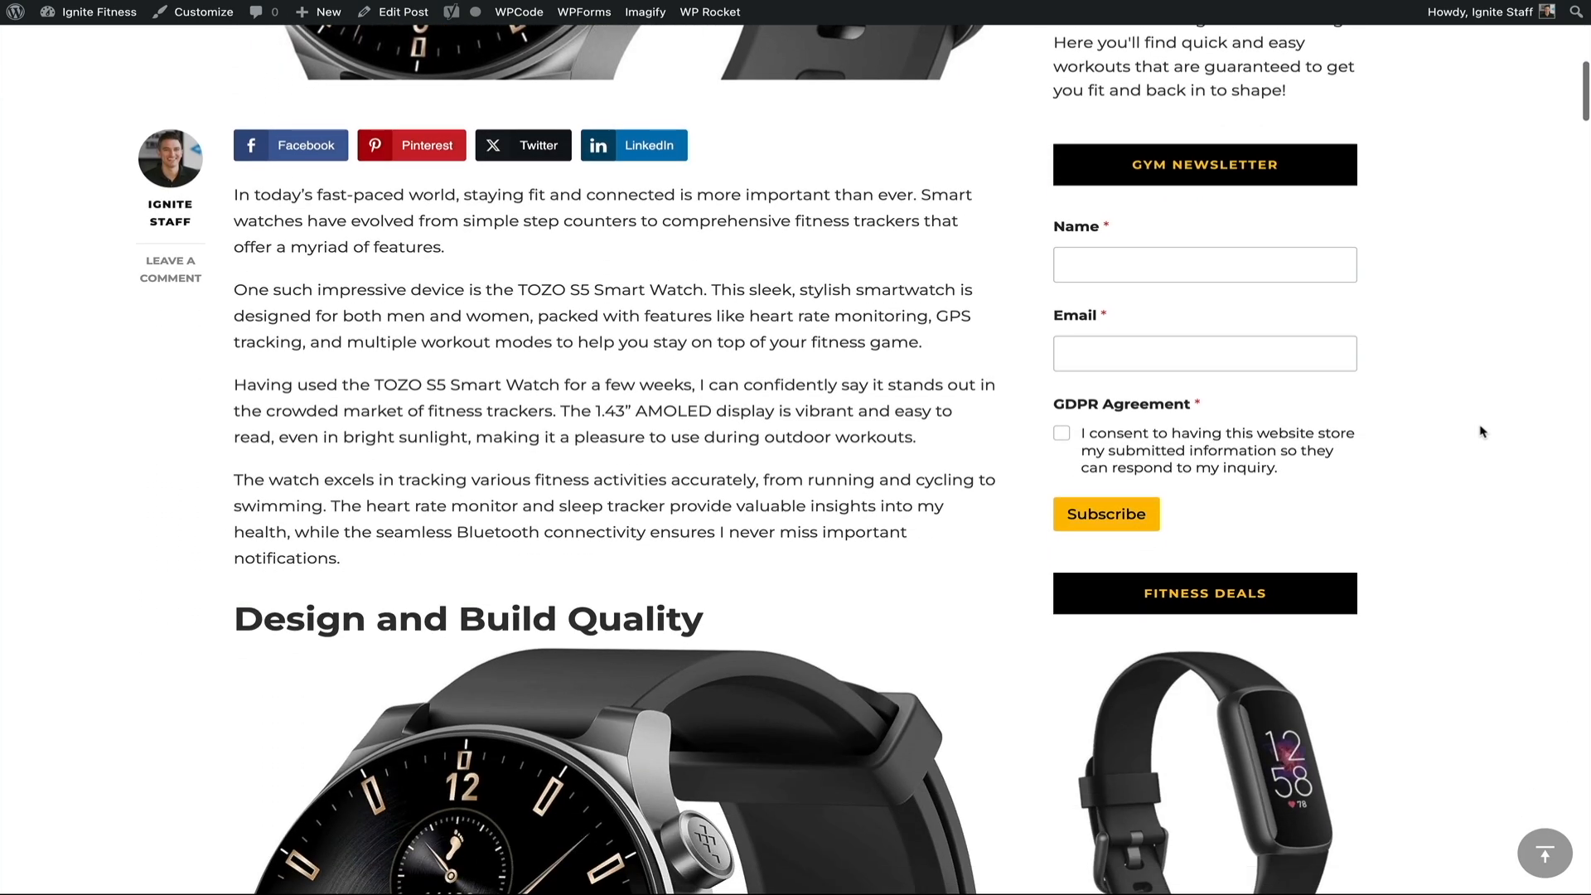
scroll(1482, 430, down, 2)
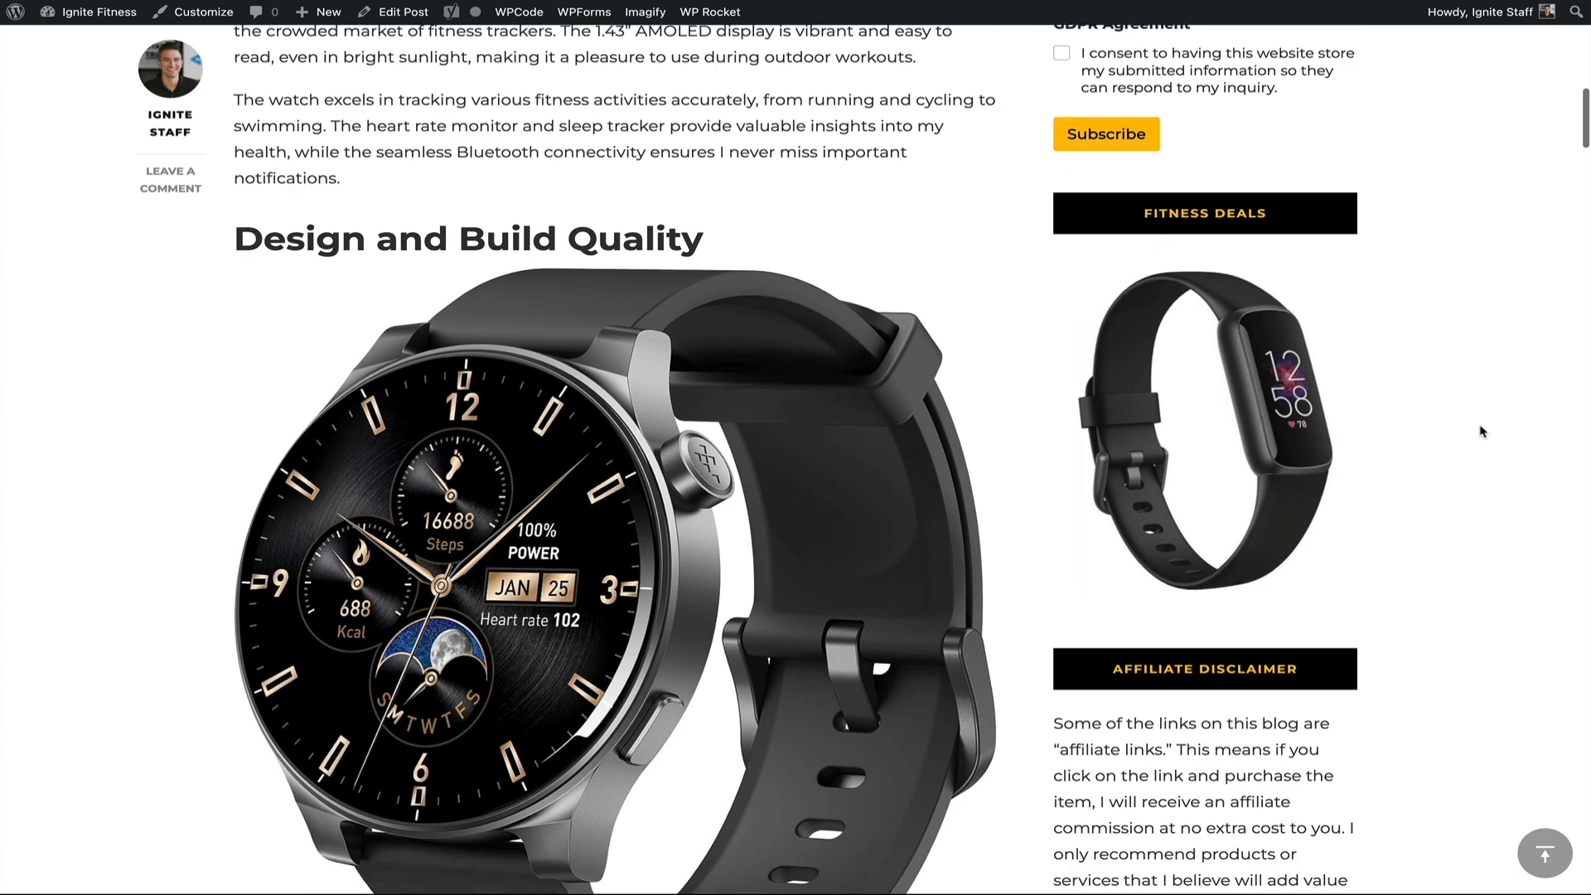
scroll(1482, 431, down, 2)
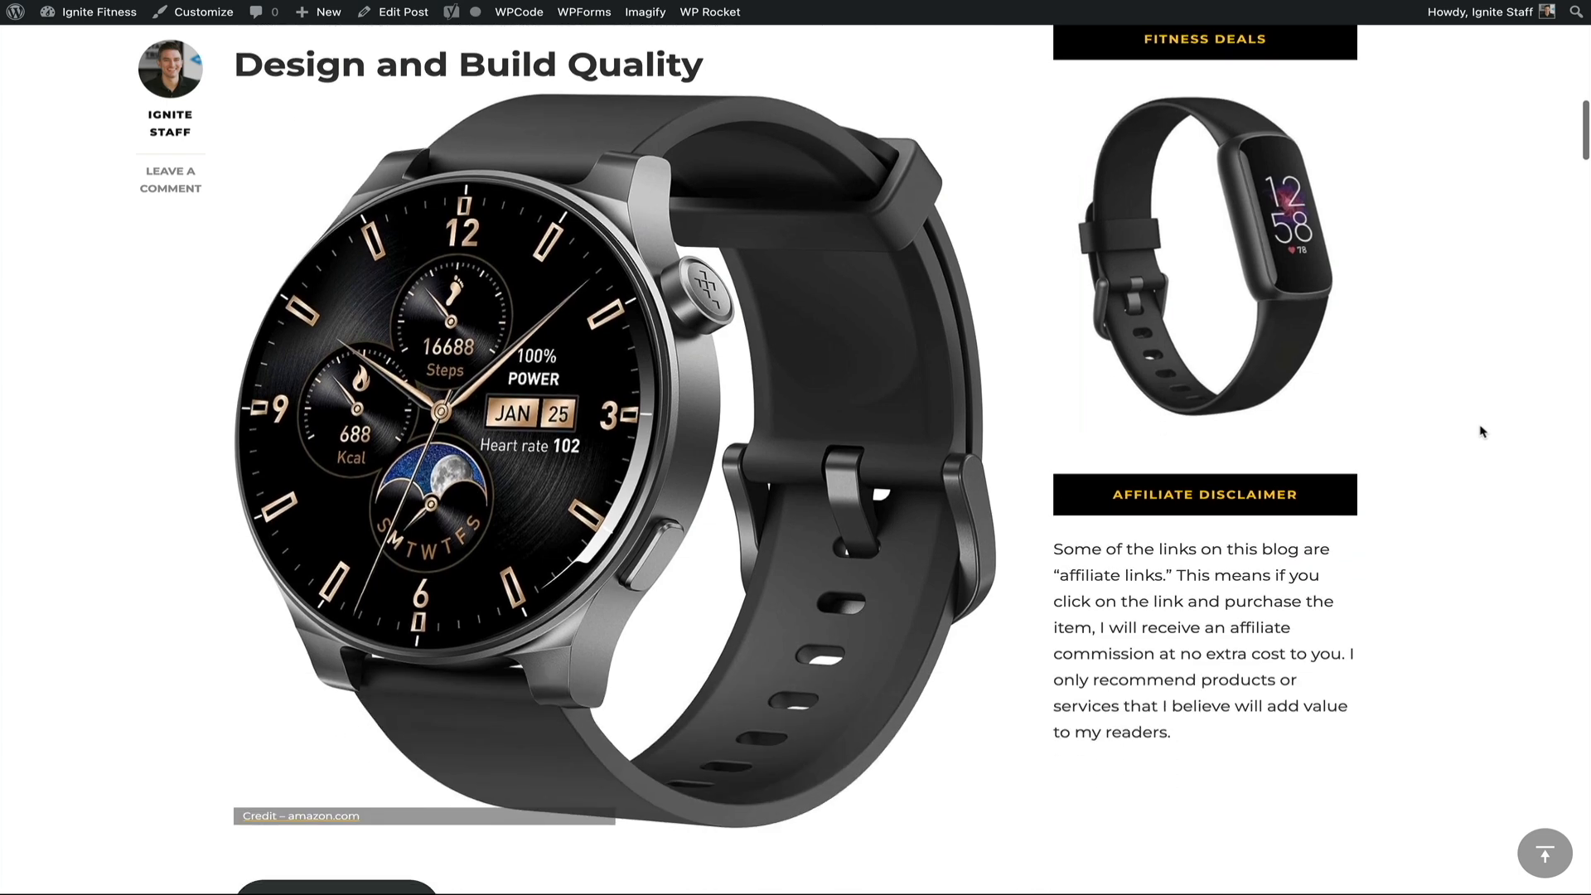
scroll(1482, 431, down, 1)
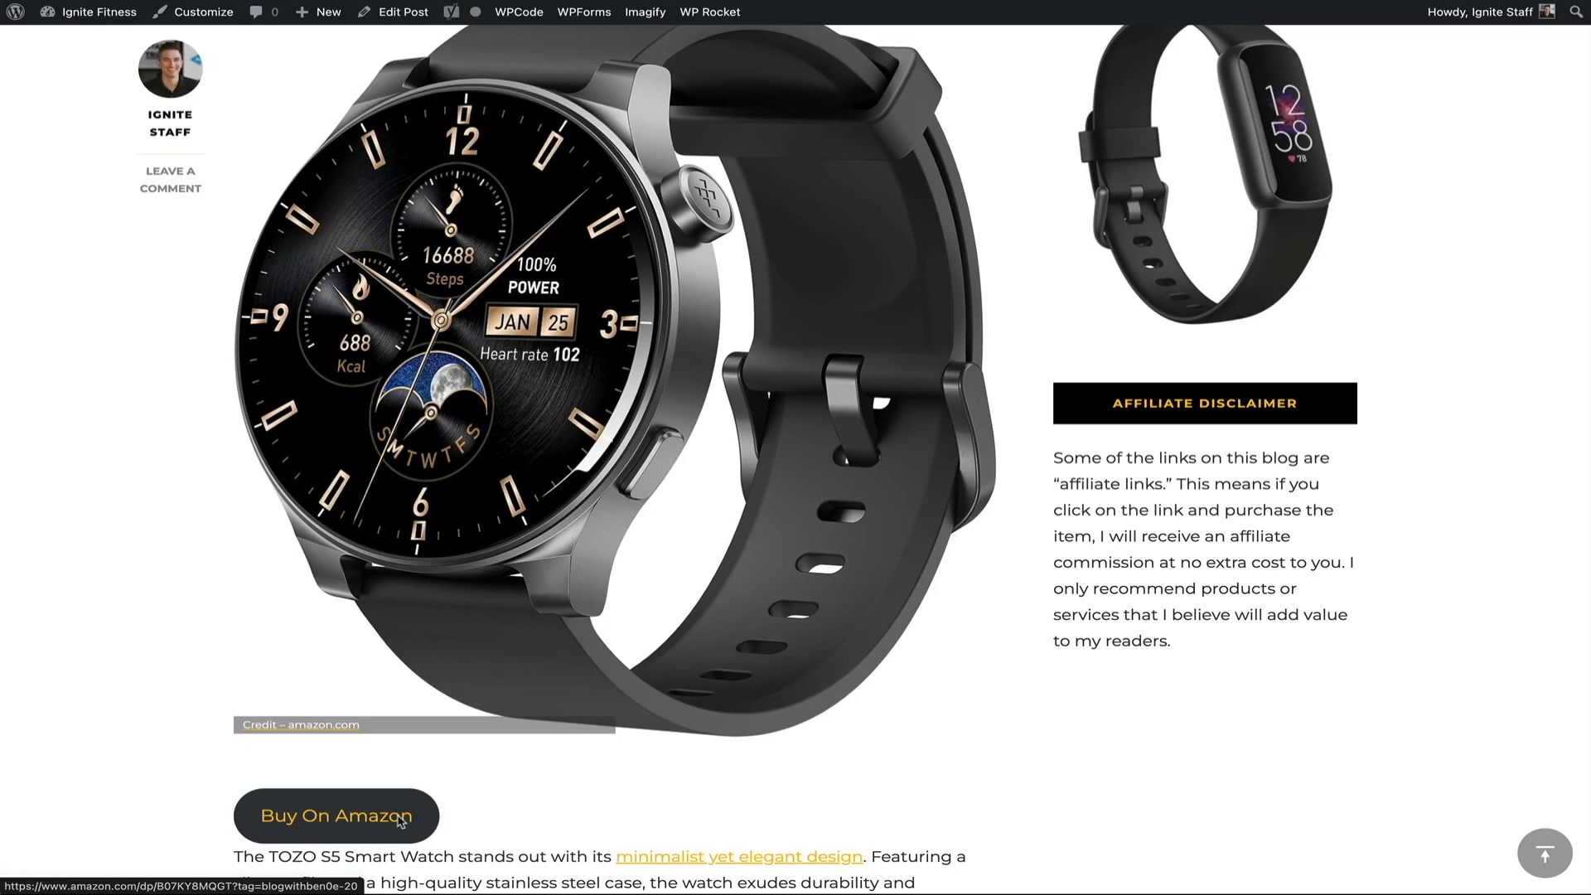
click(397, 820)
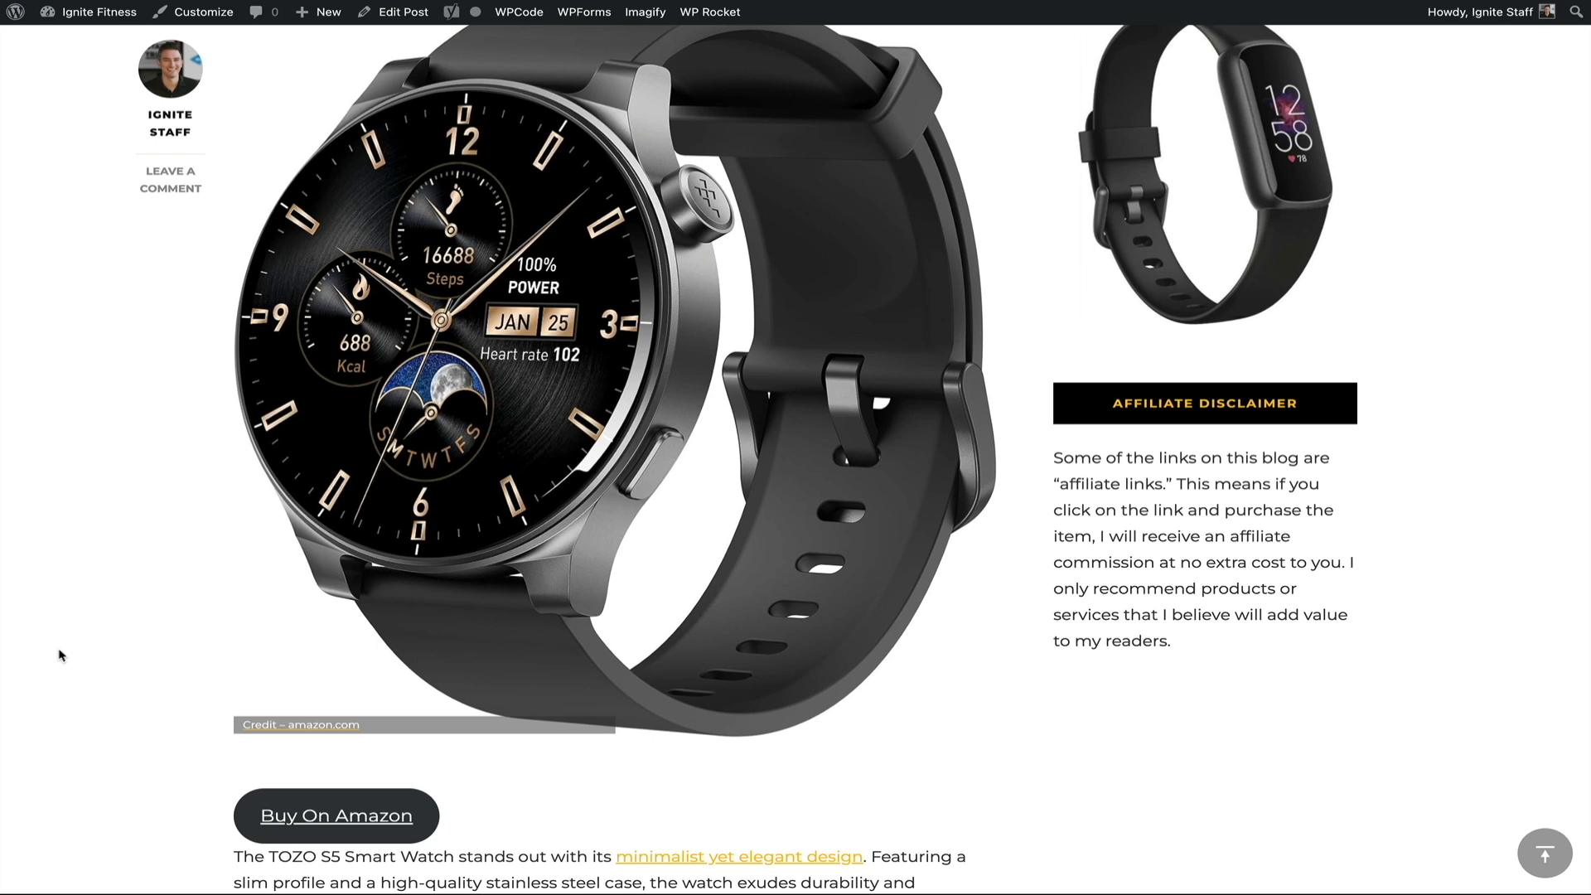
Read through the rest of the review, from the design text to Value for Money, checking each section's images and affiliate links.
scroll(60, 654, down, 5)
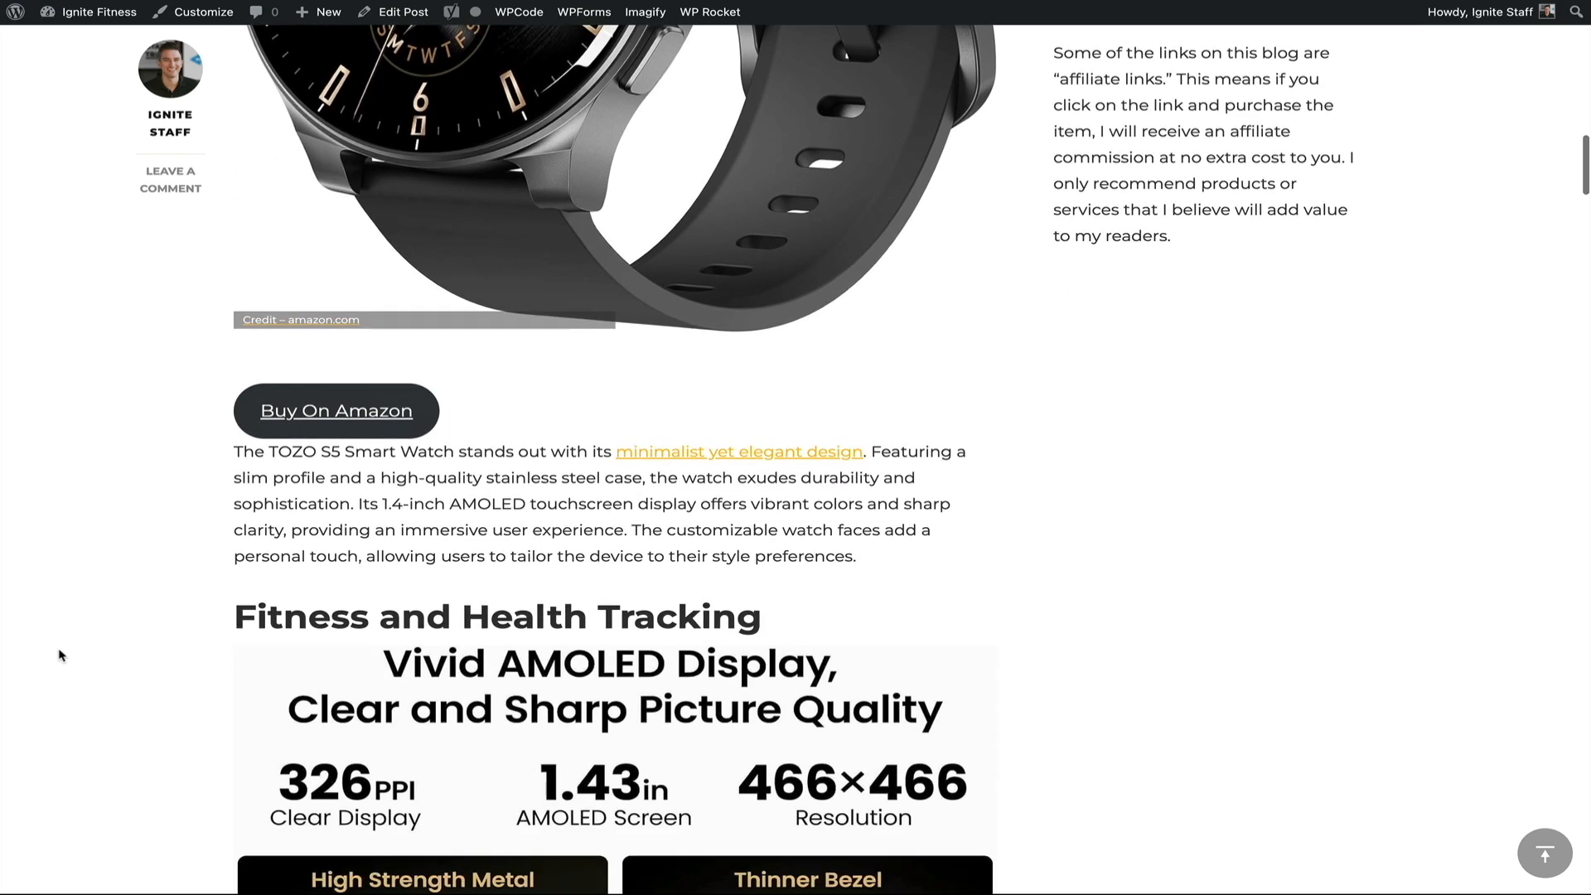
scroll(60, 654, down, 5)
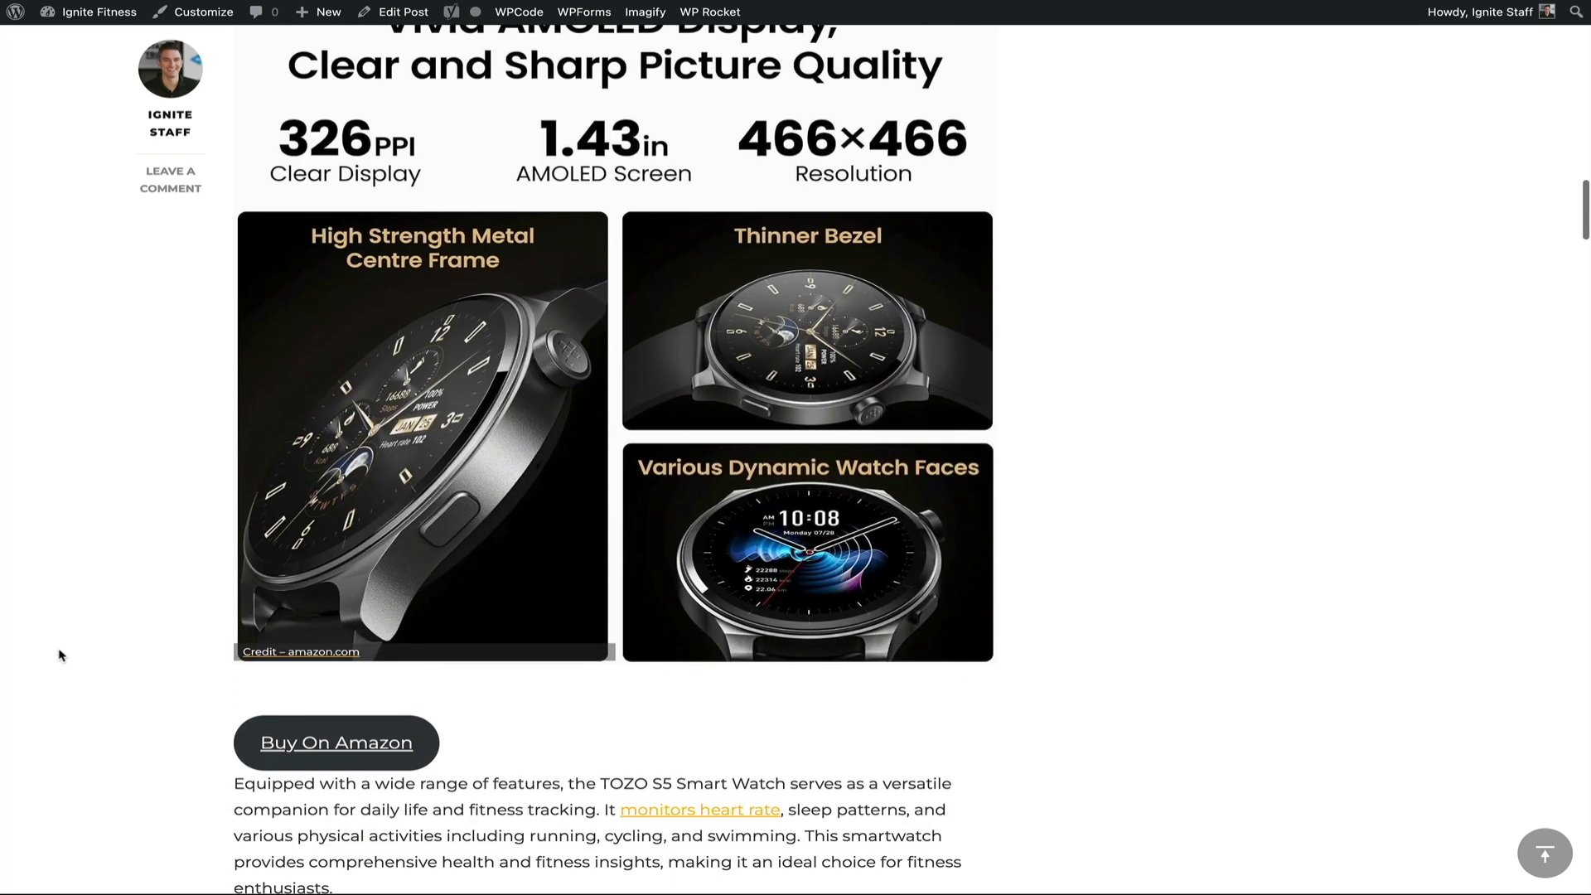
scroll(59, 655, down, 5)
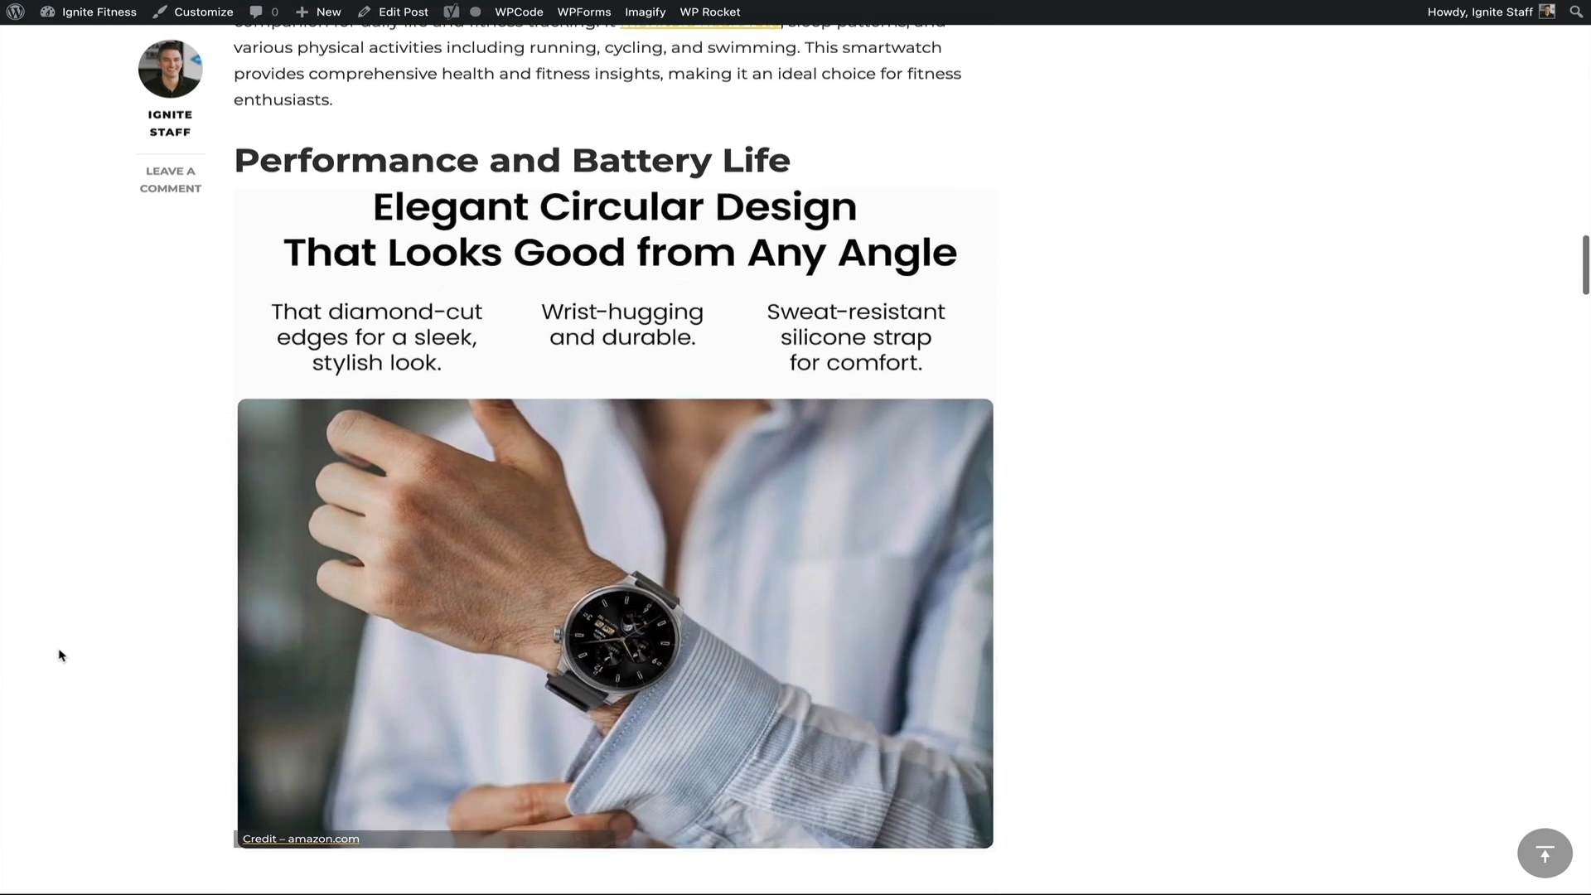
scroll(60, 655, down, 2)
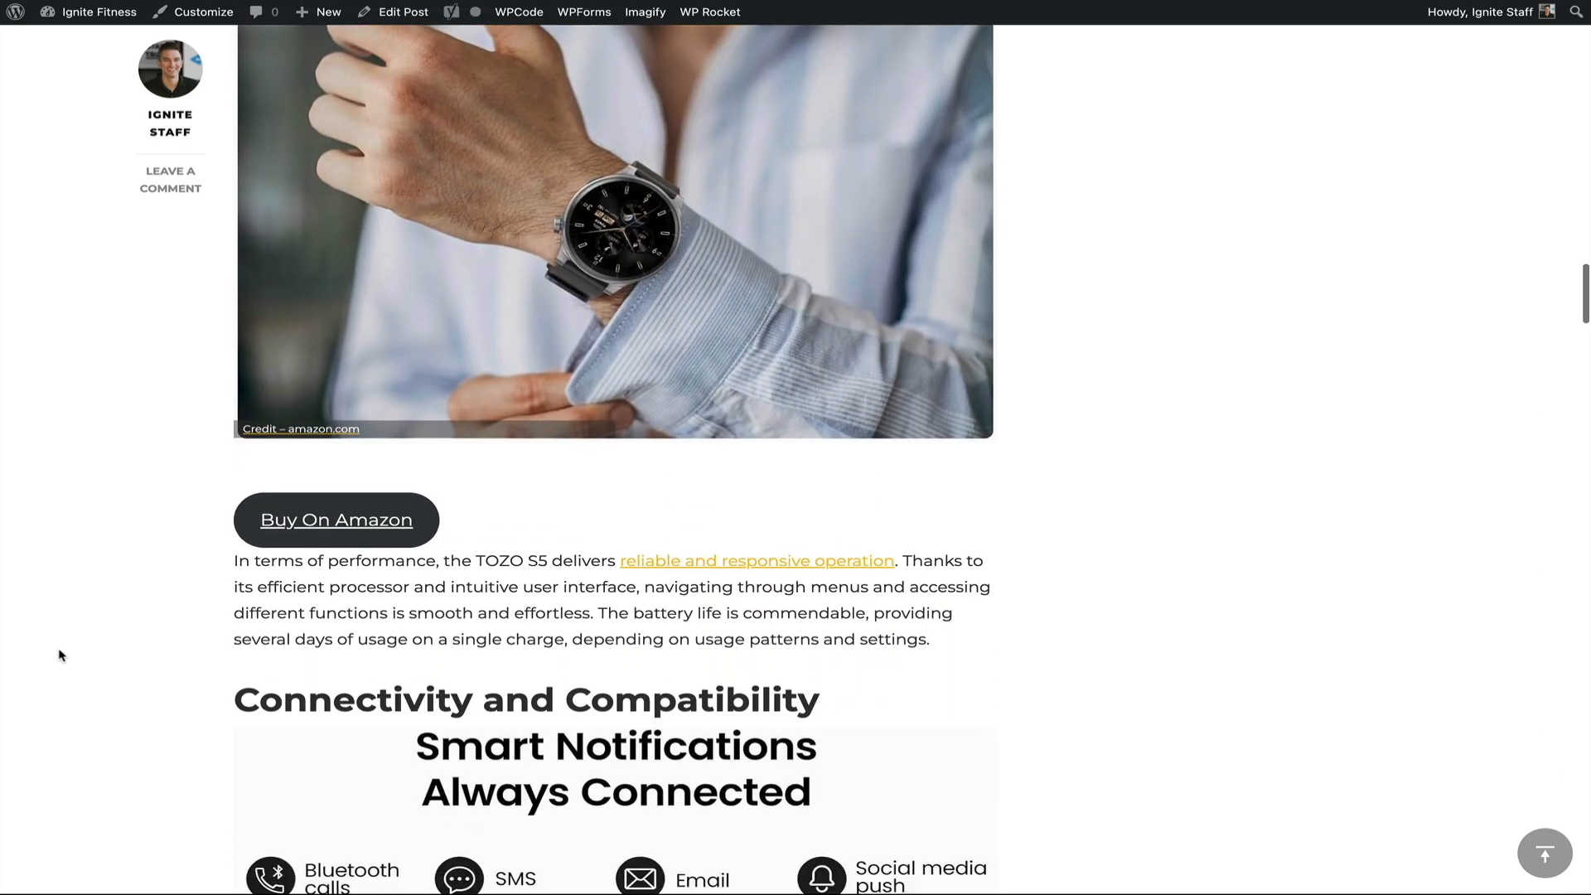
scroll(59, 654, down, 3)
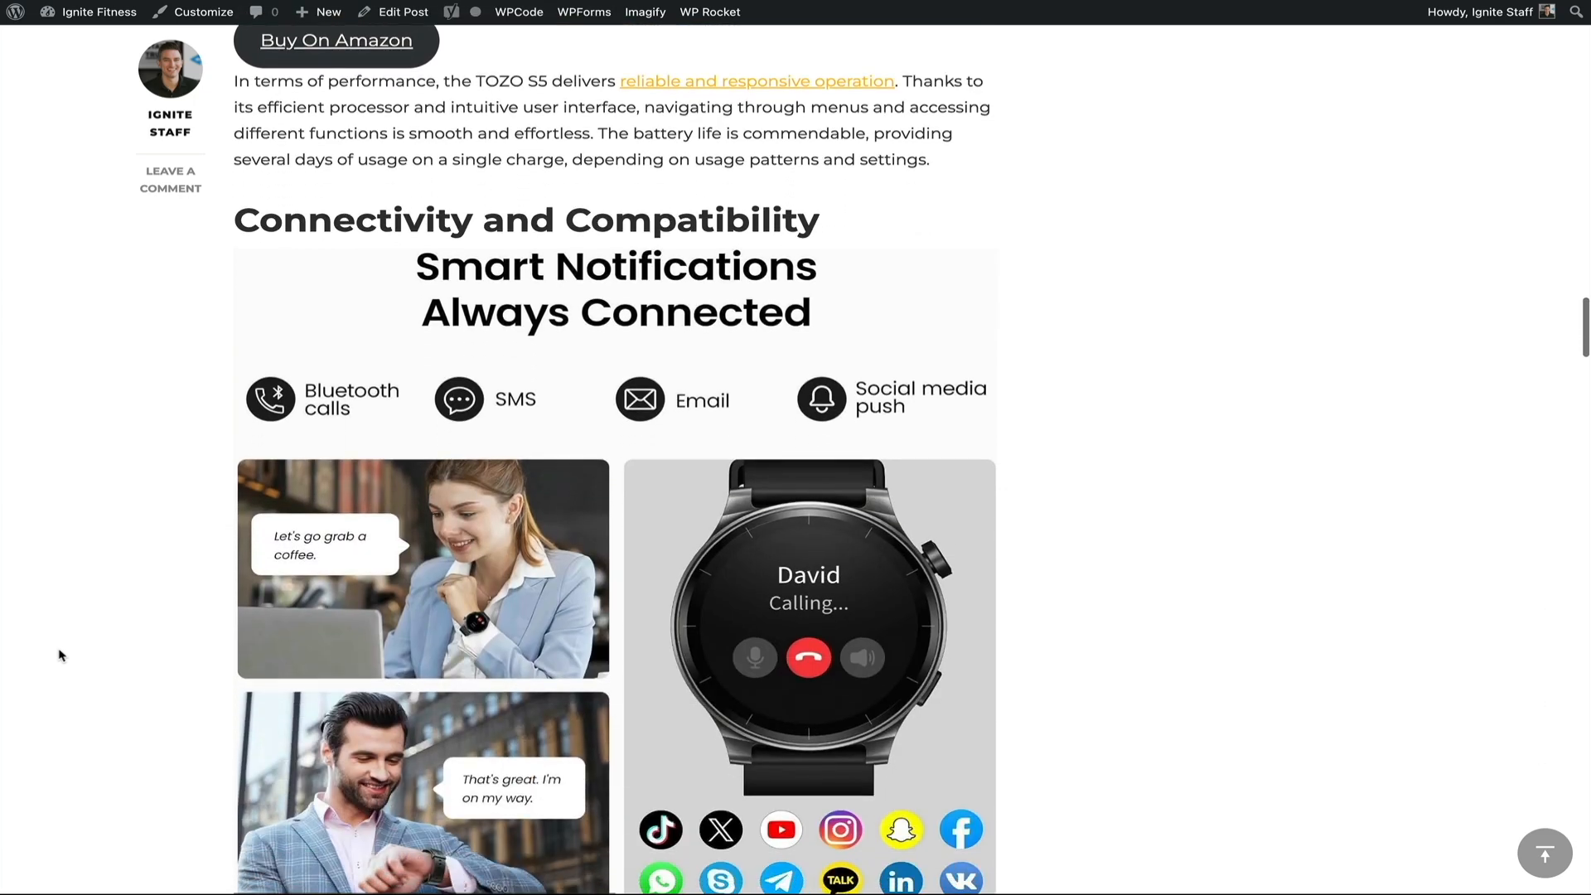
scroll(60, 654, down, 5)
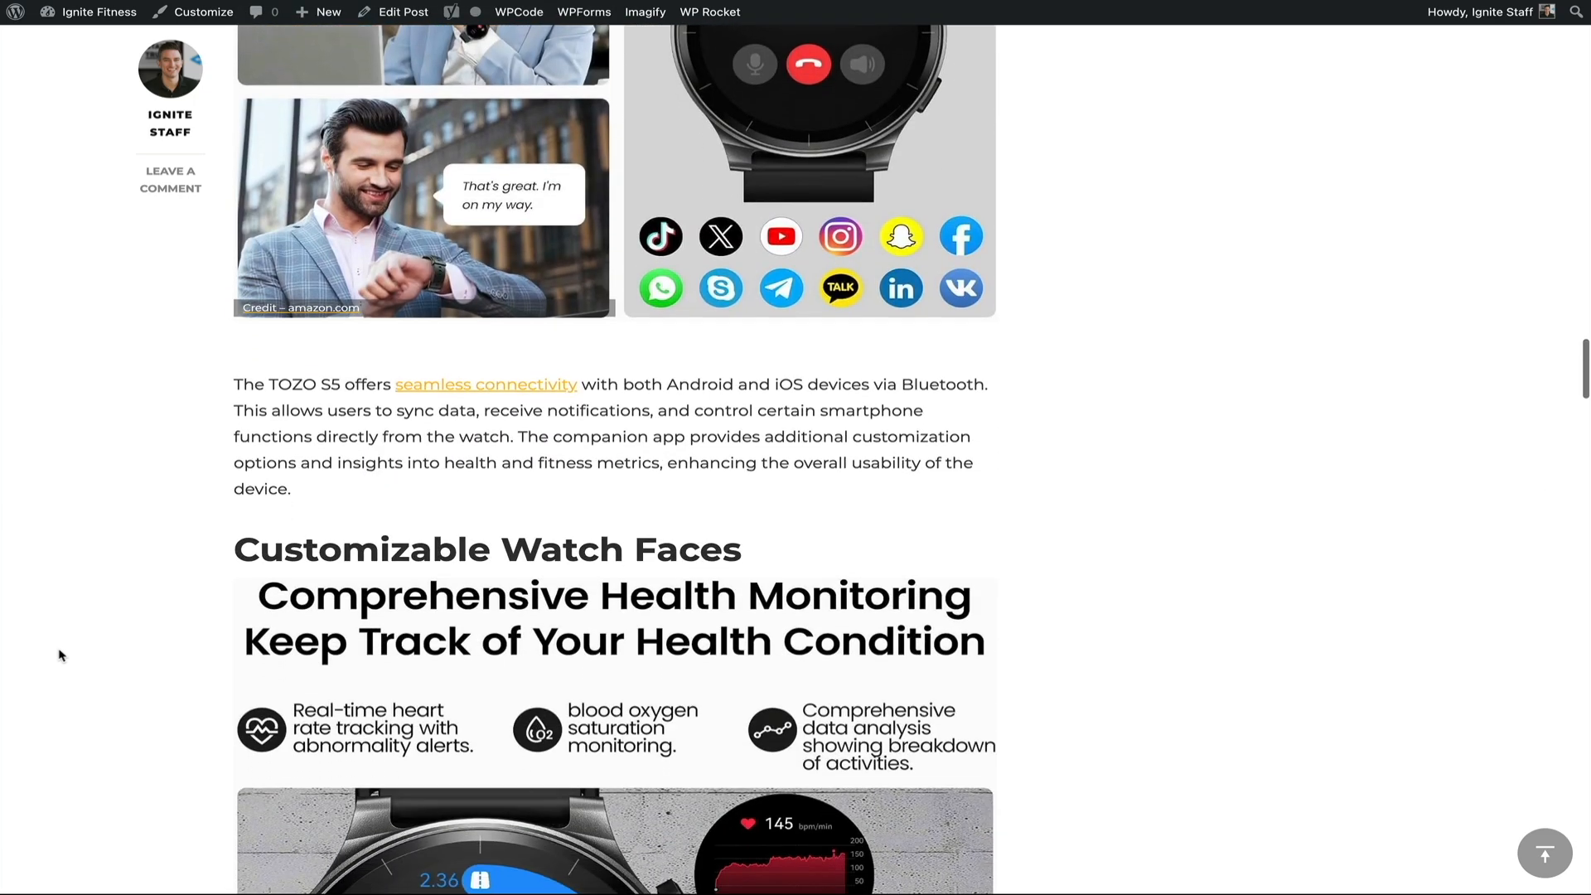
scroll(59, 654, down, 1)
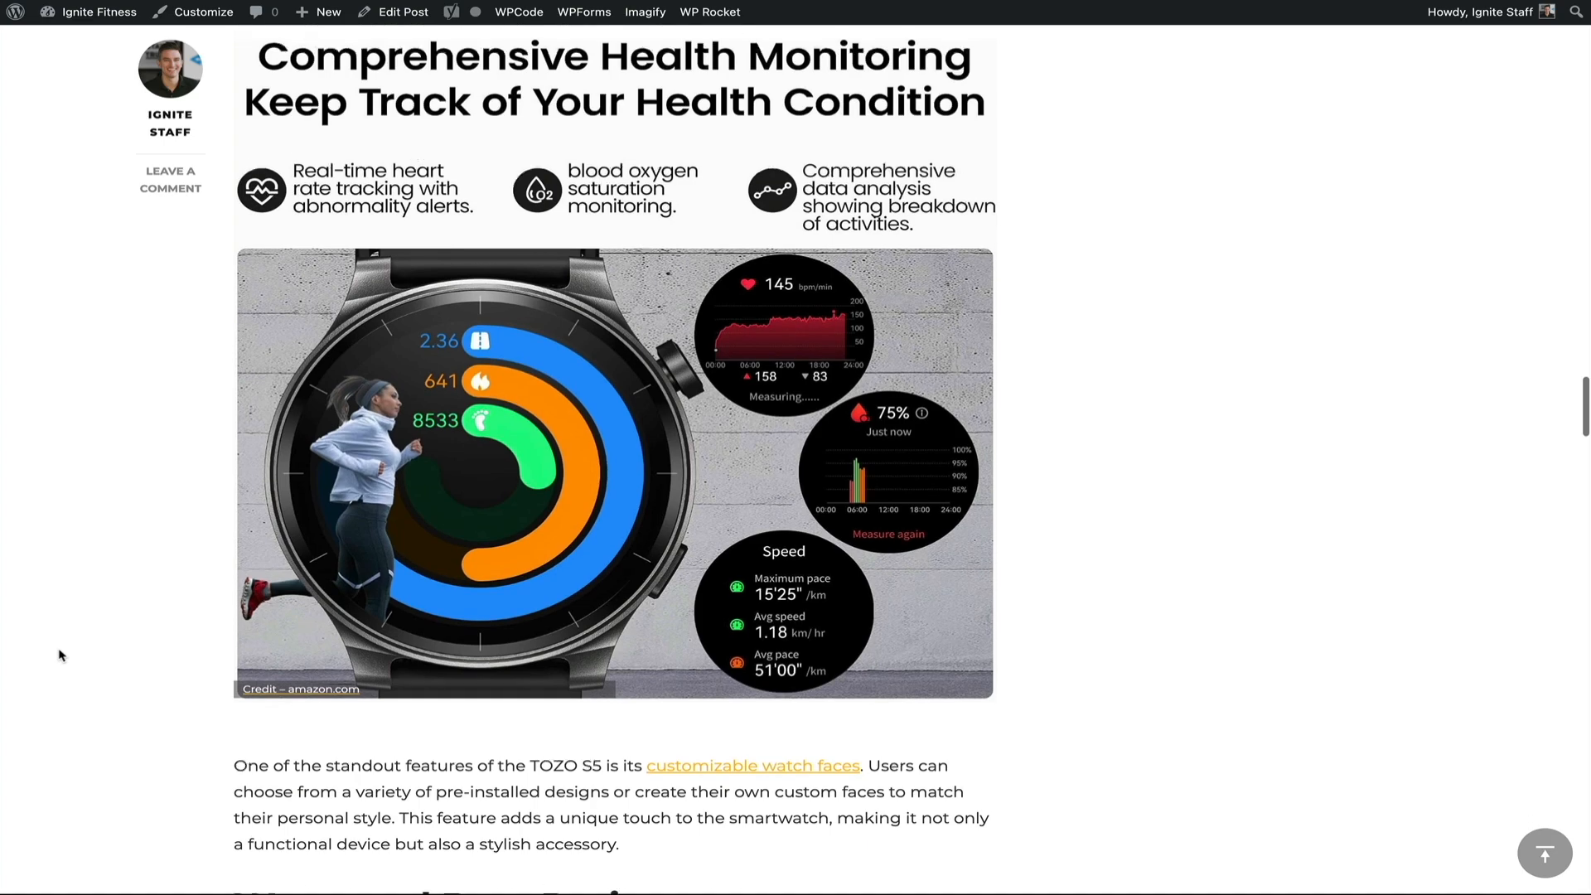
scroll(59, 655, down, 8)
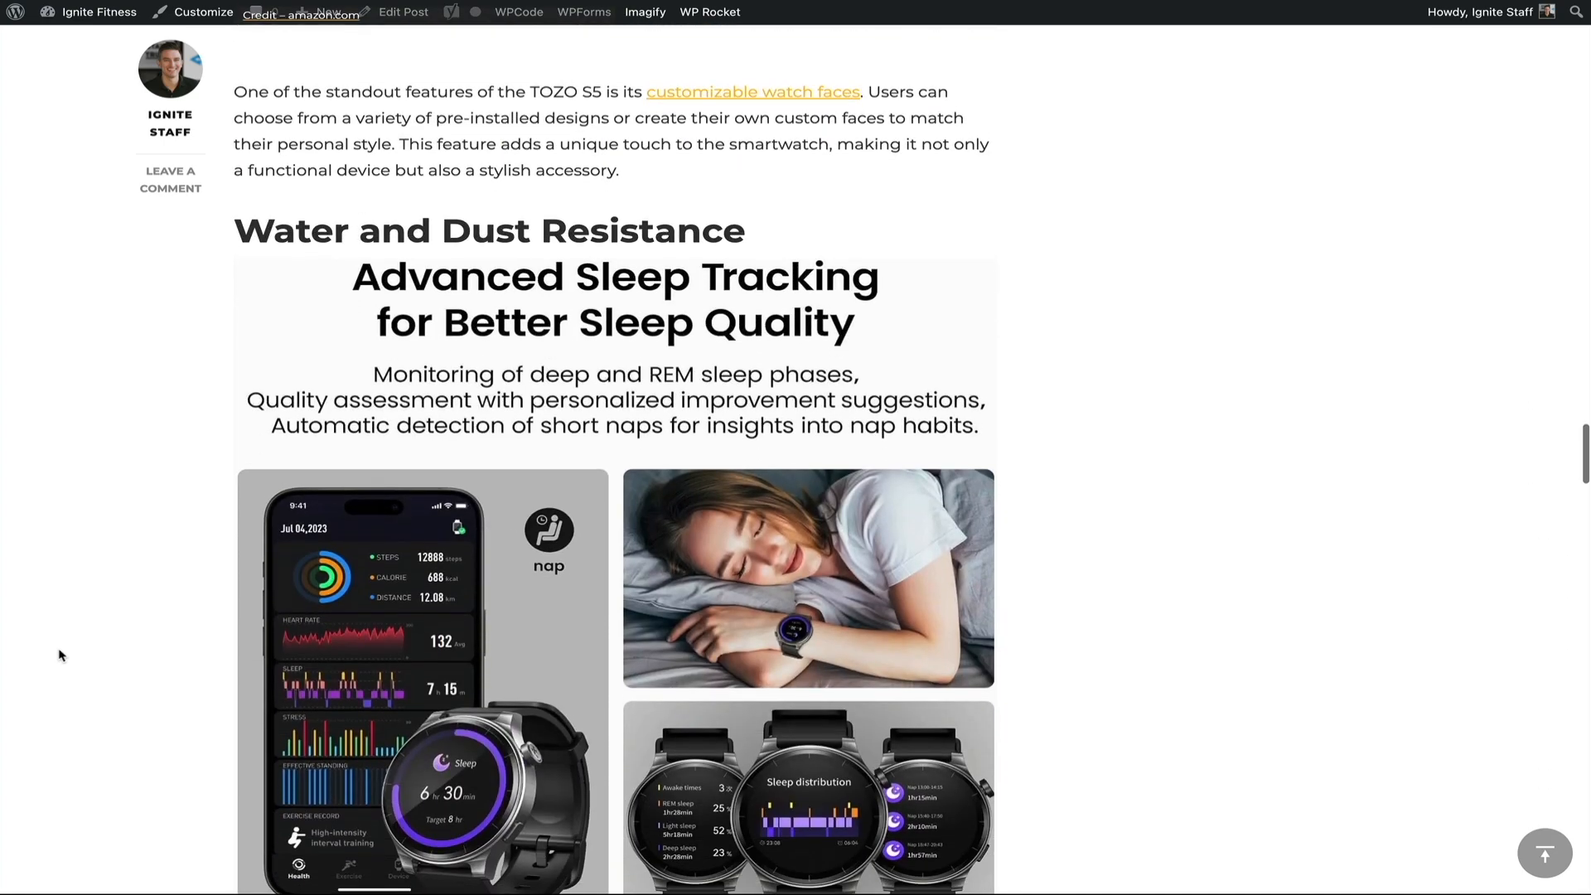
scroll(59, 656, down, 10)
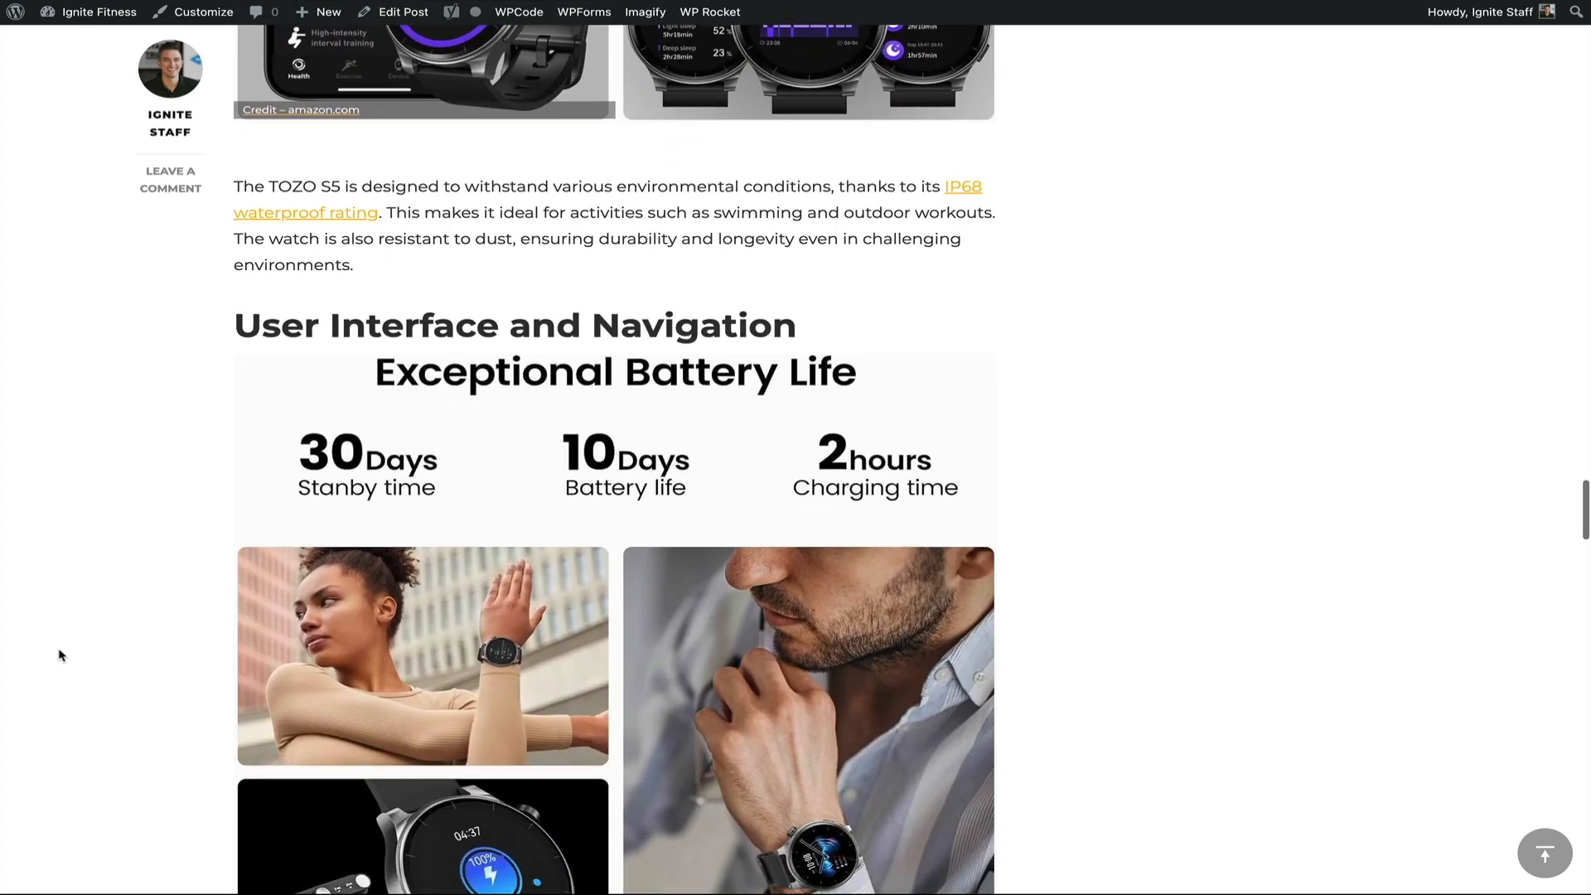
scroll(58, 656, down, 7)
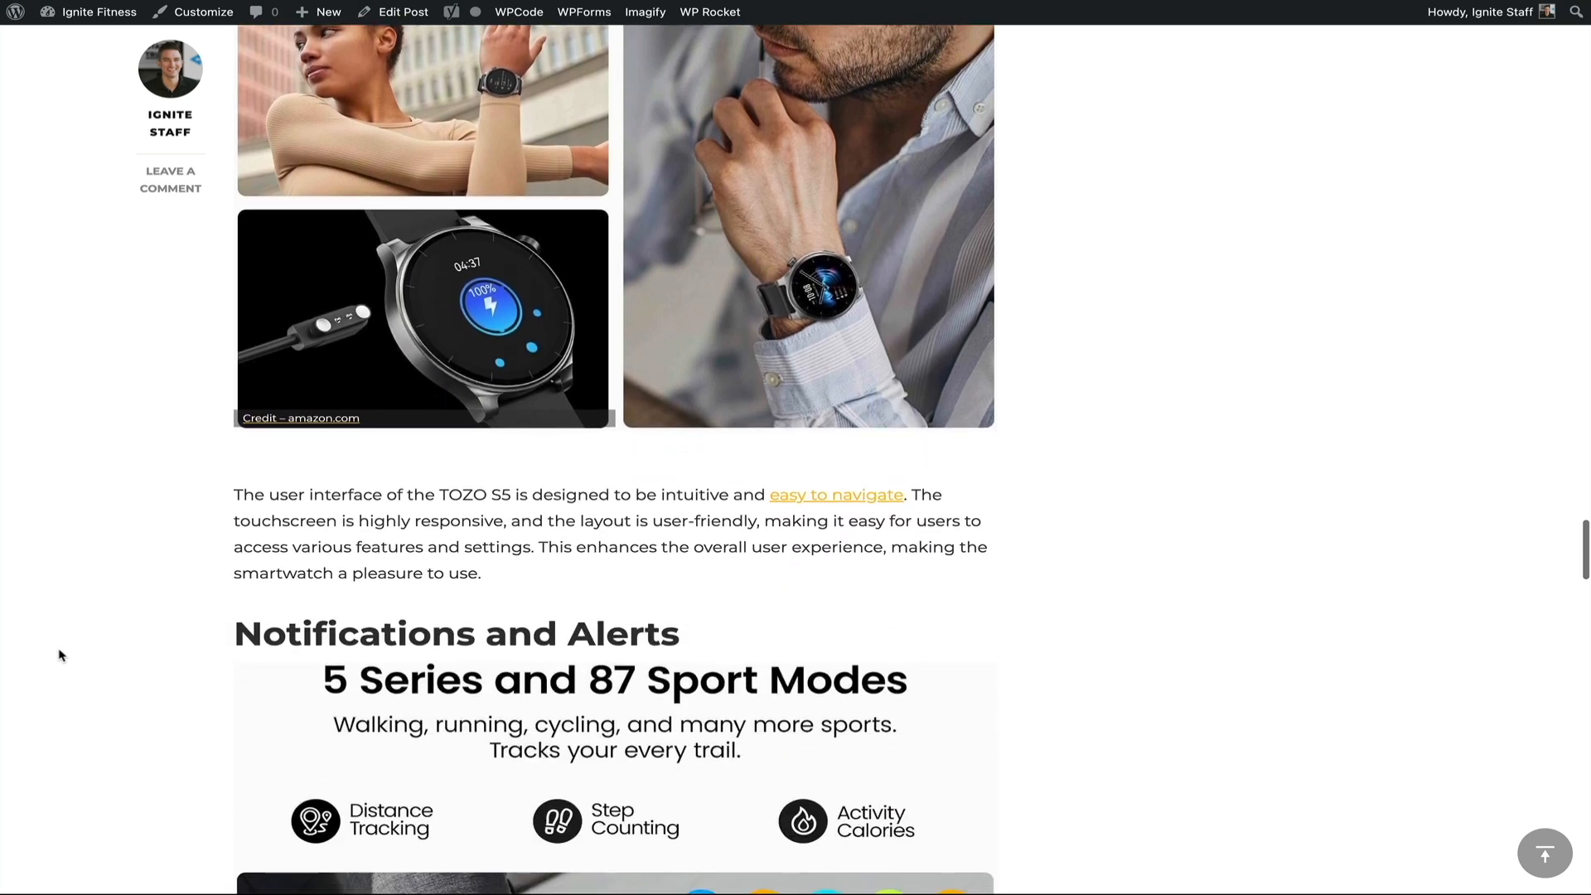
scroll(59, 655, down, 7)
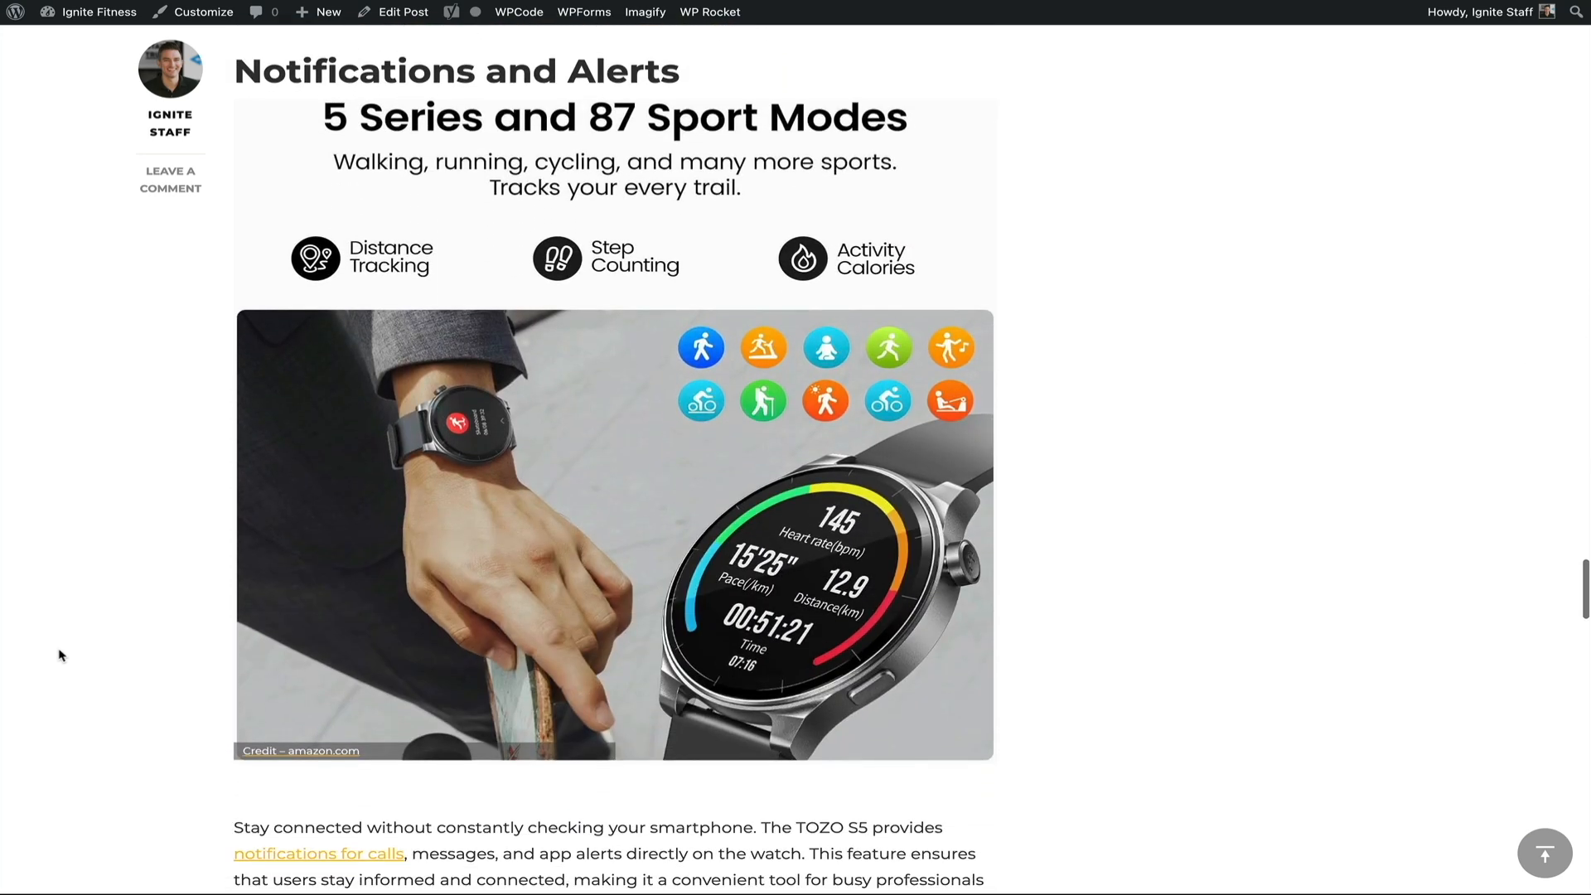
scroll(59, 655, down, 6)
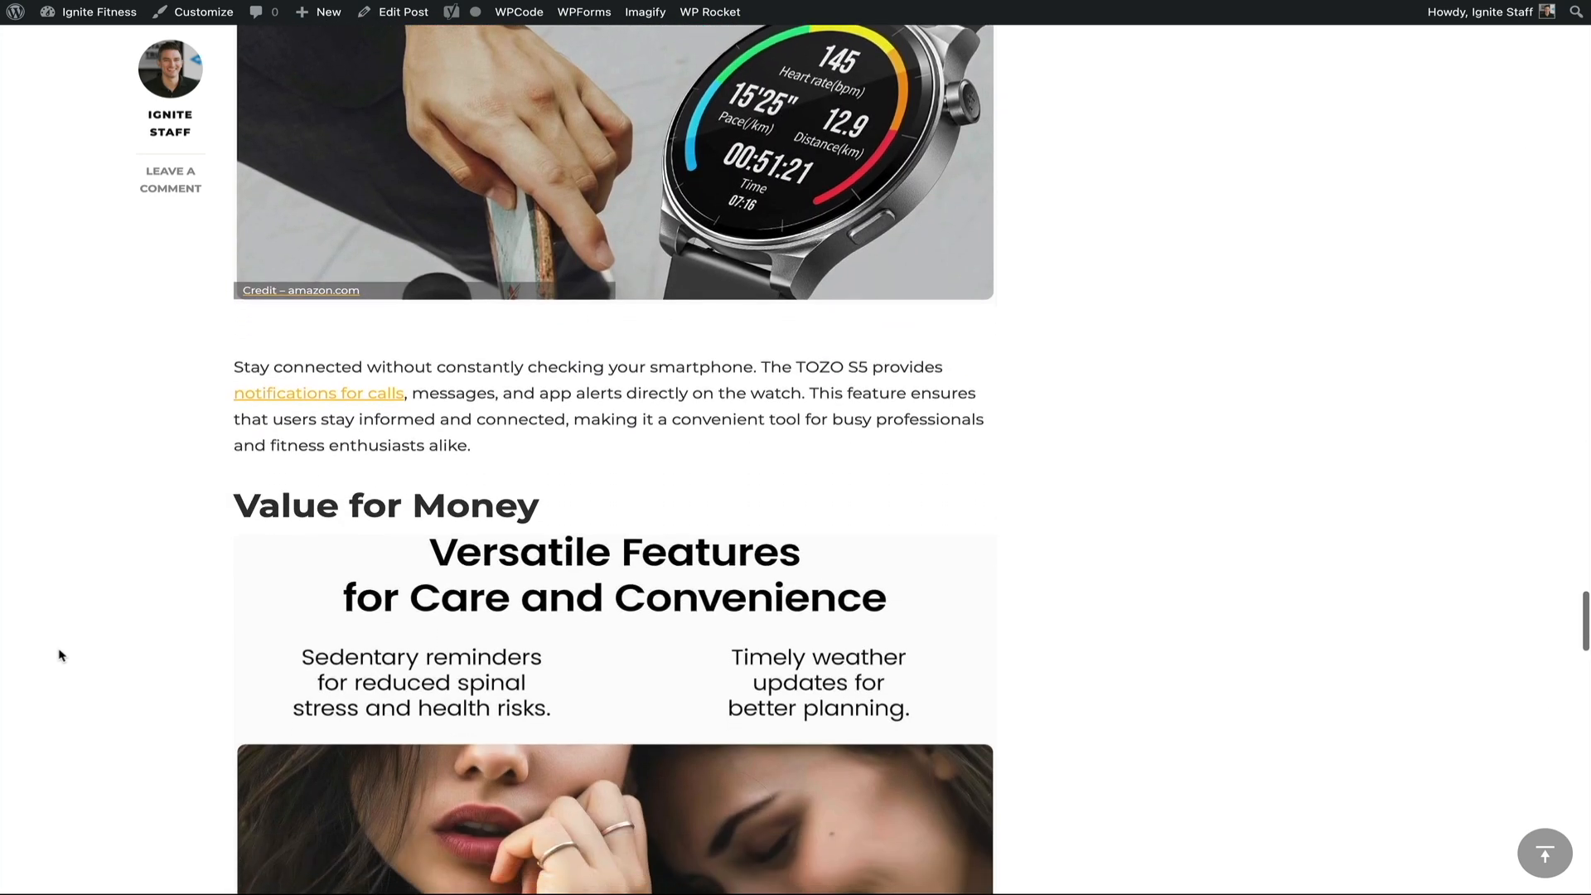
scroll(59, 655, down, 6)
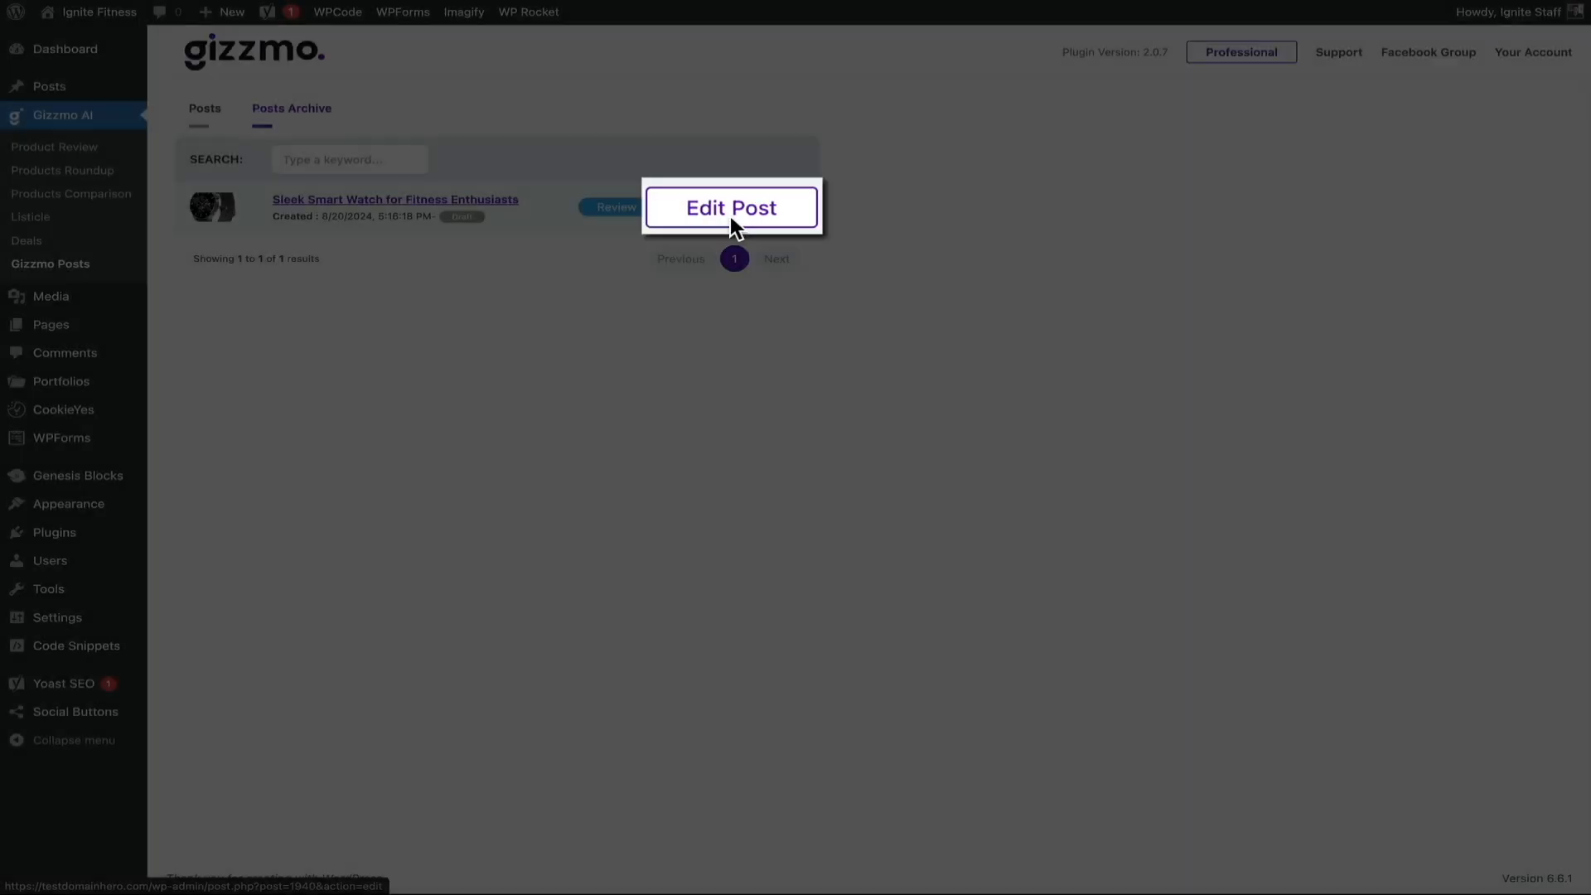
Open the smart watch draft in the post editor, look over its content through Connectivity and Compatibility, and return to the title.
click(730, 218)
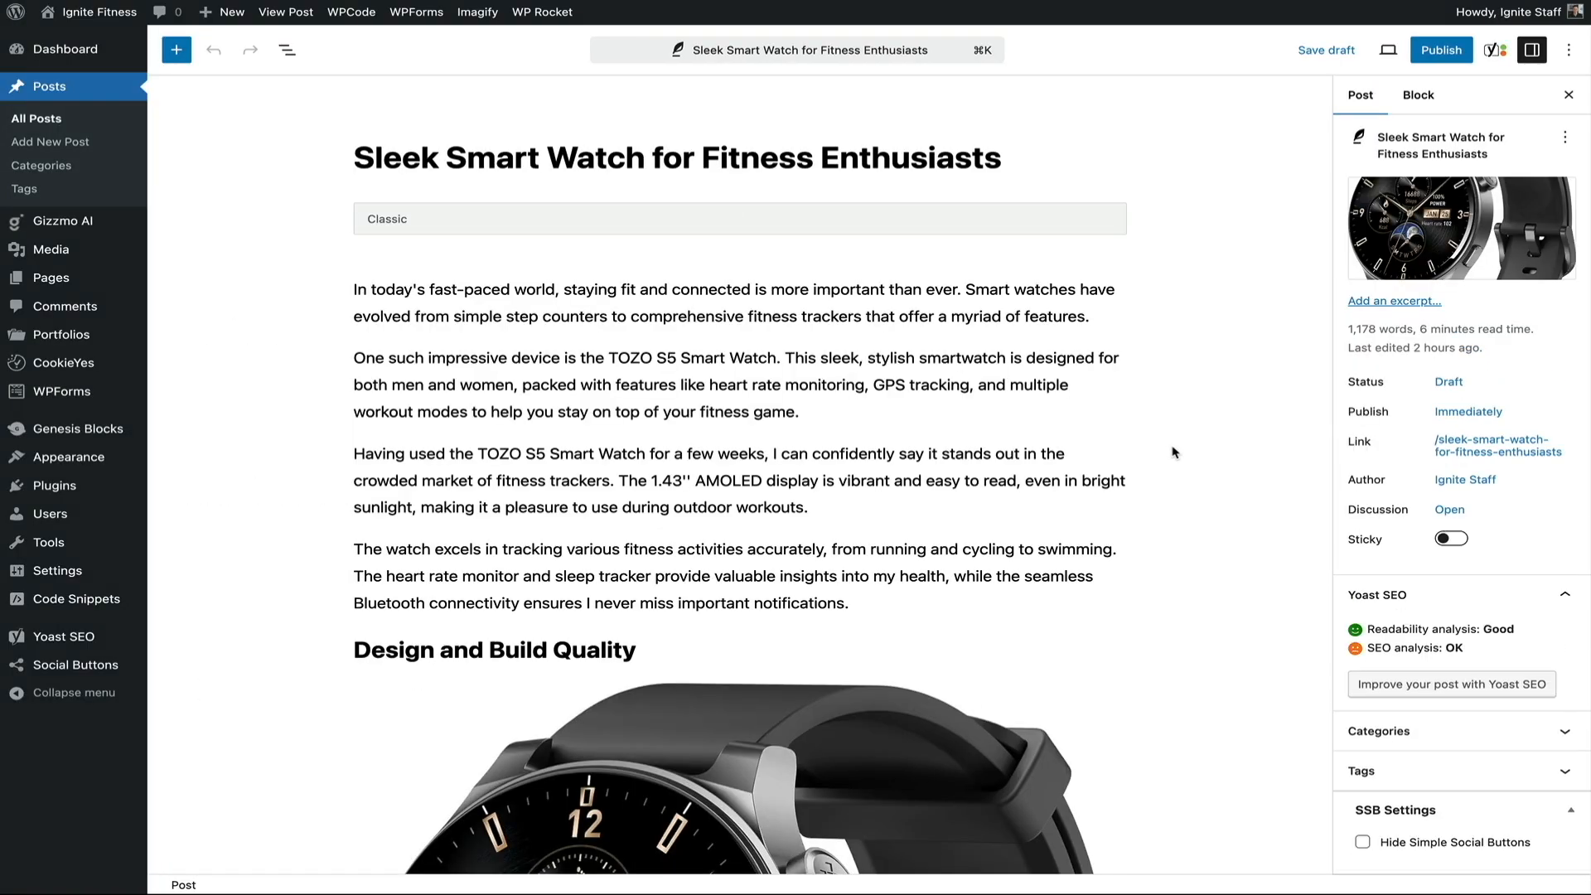
scroll(1173, 451, down, 7)
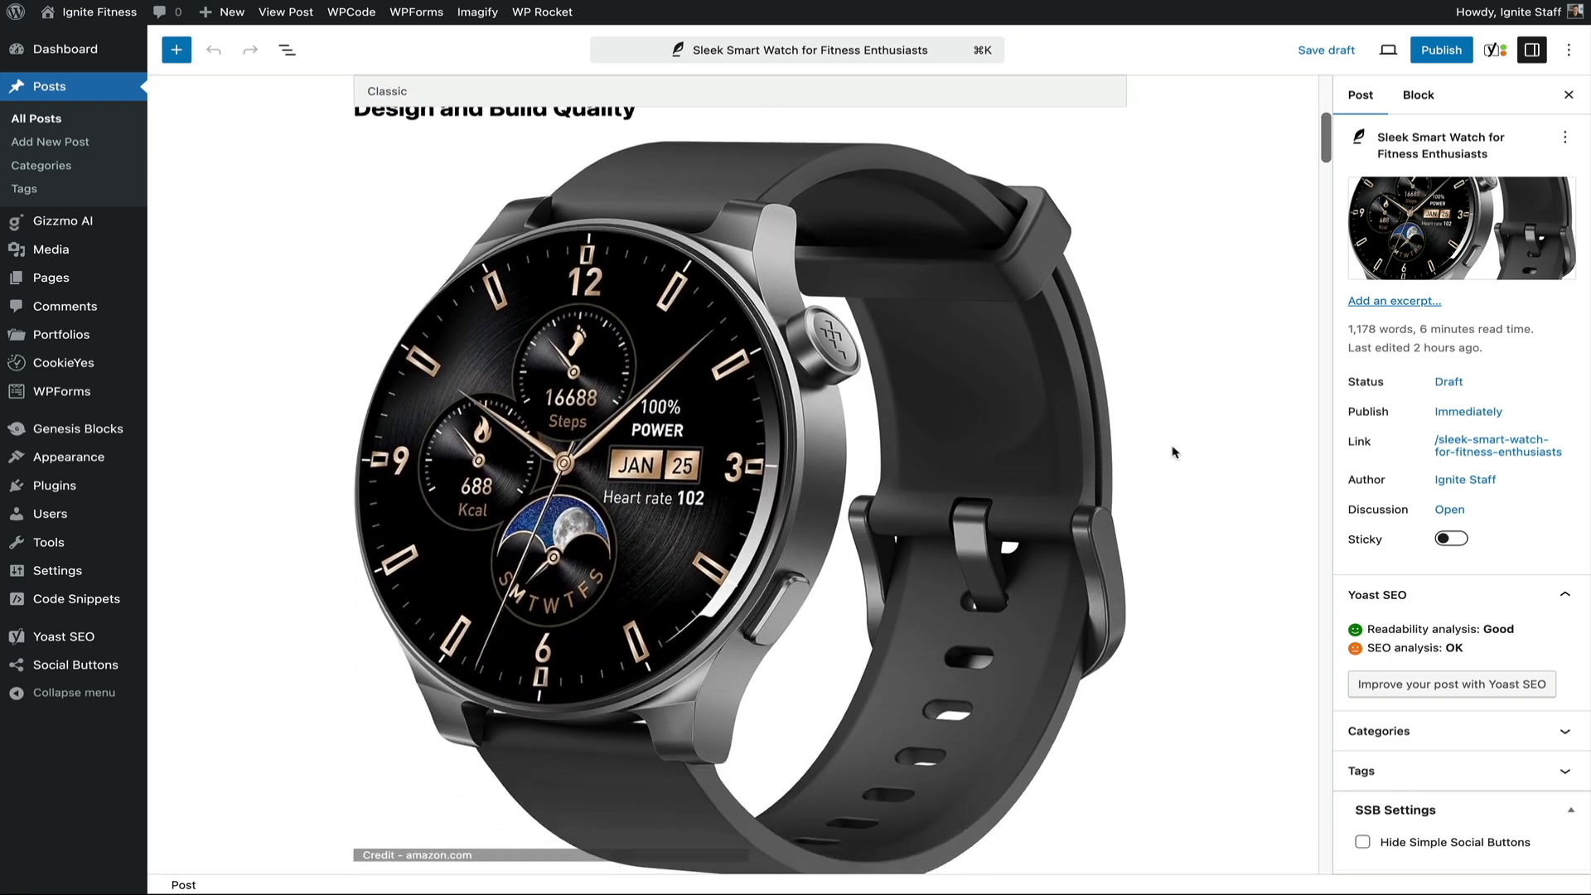
scroll(1173, 452, down, 9)
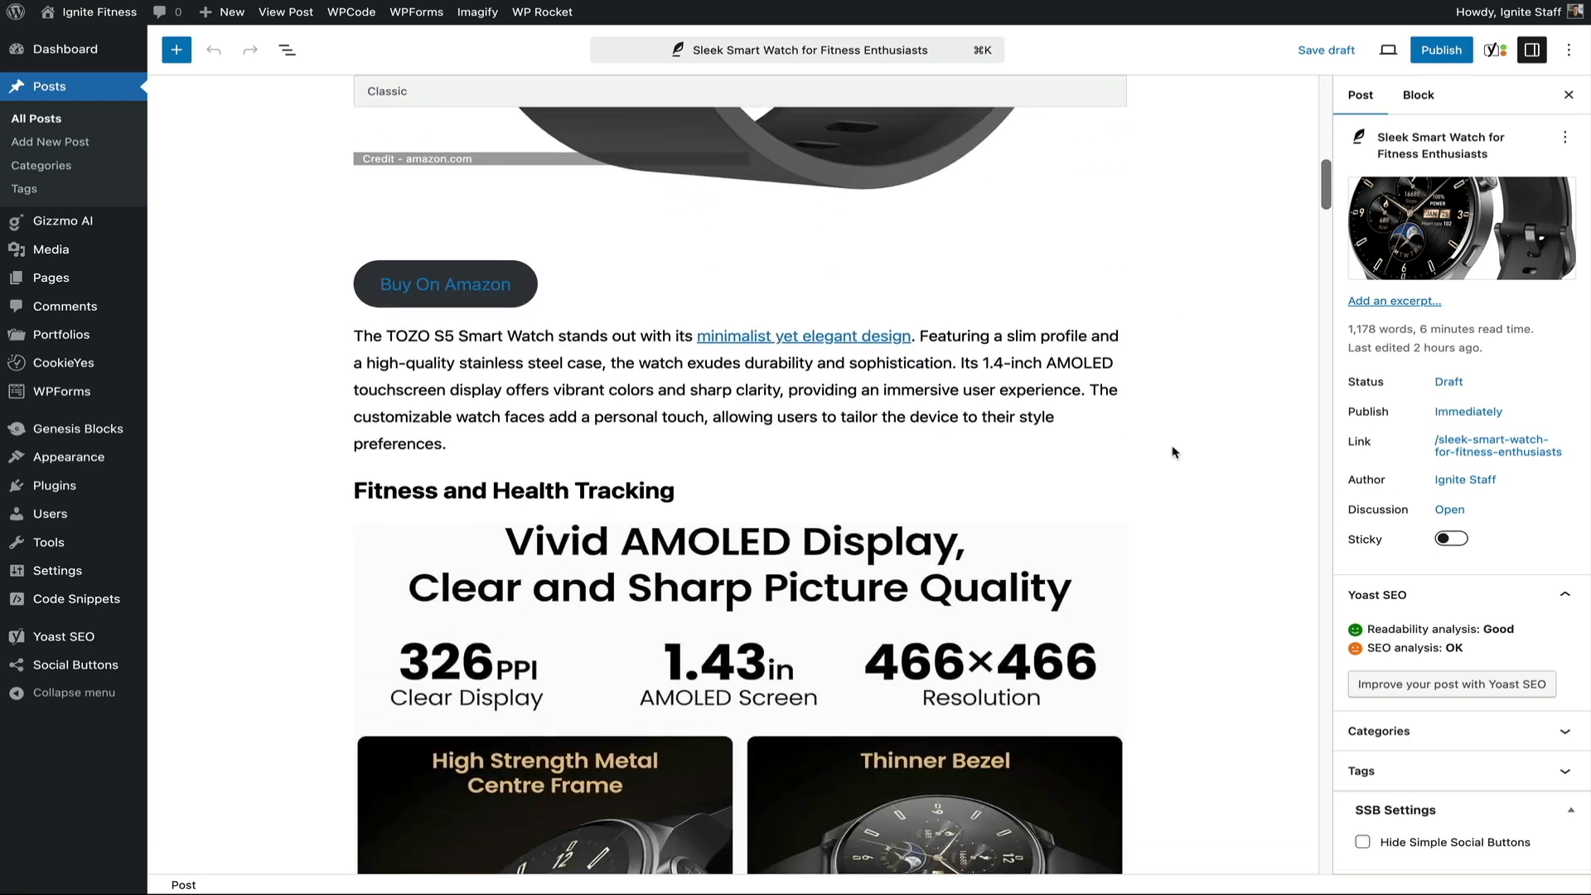
scroll(1173, 451, down, 3)
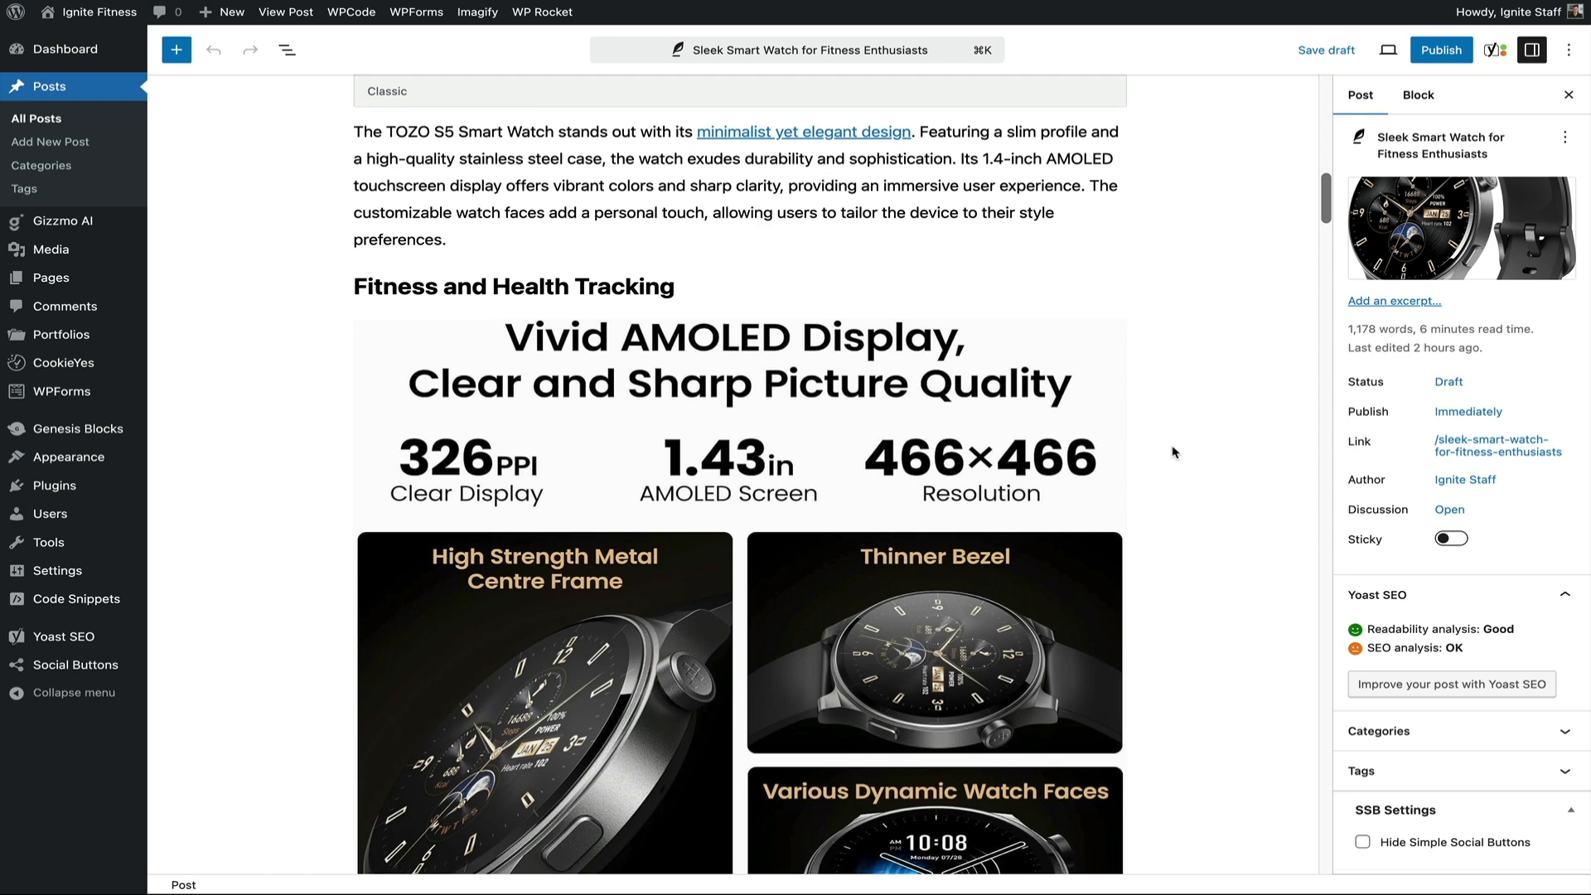
scroll(1173, 452, down, 10)
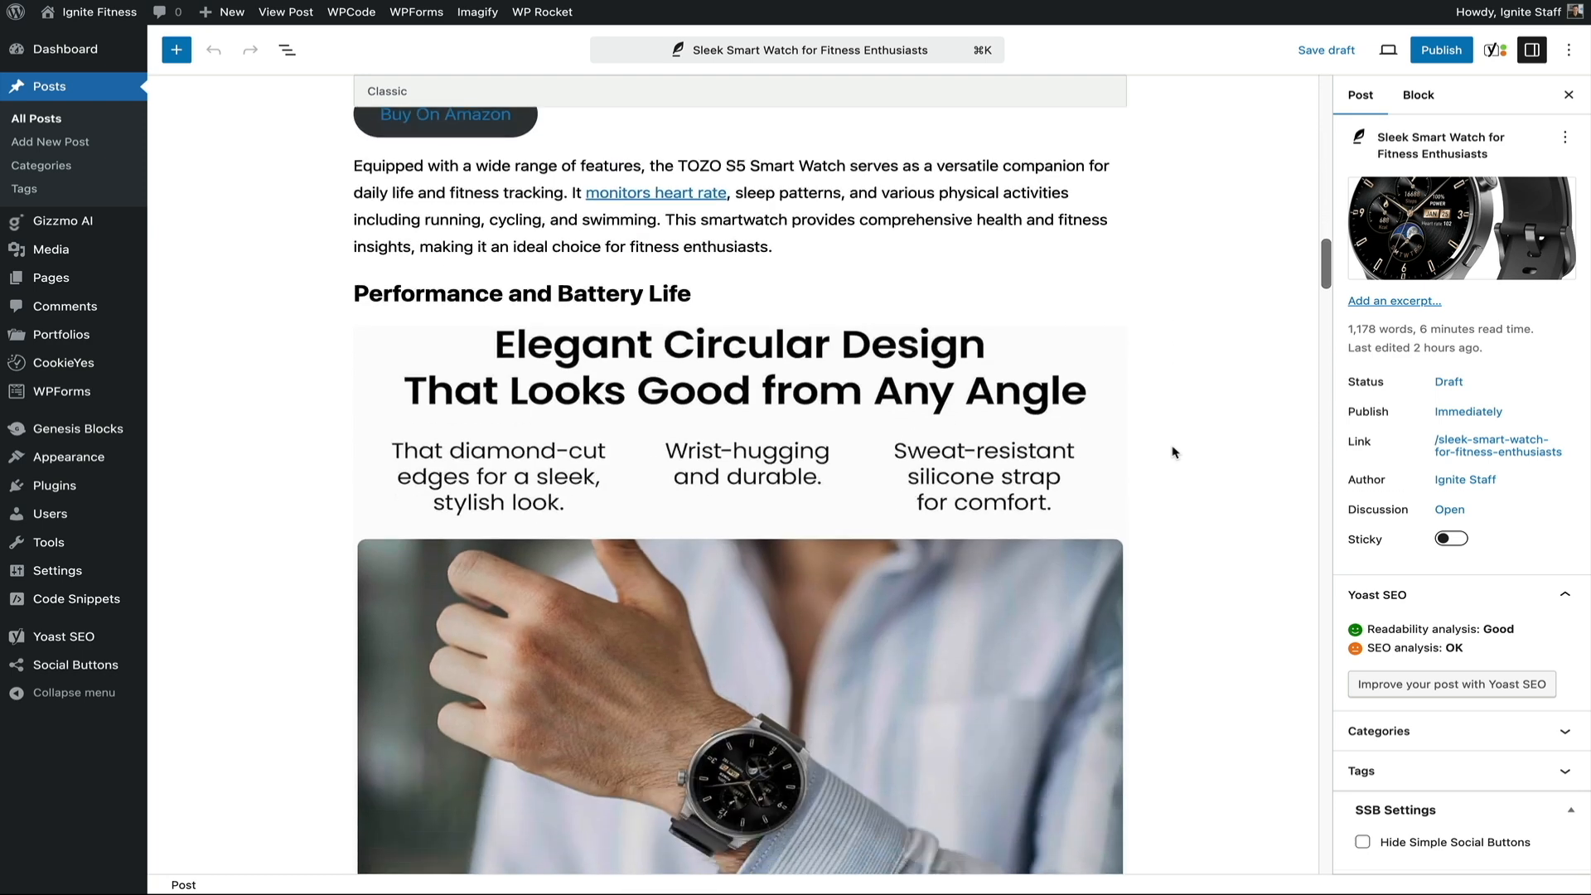
scroll(1173, 451, down, 5)
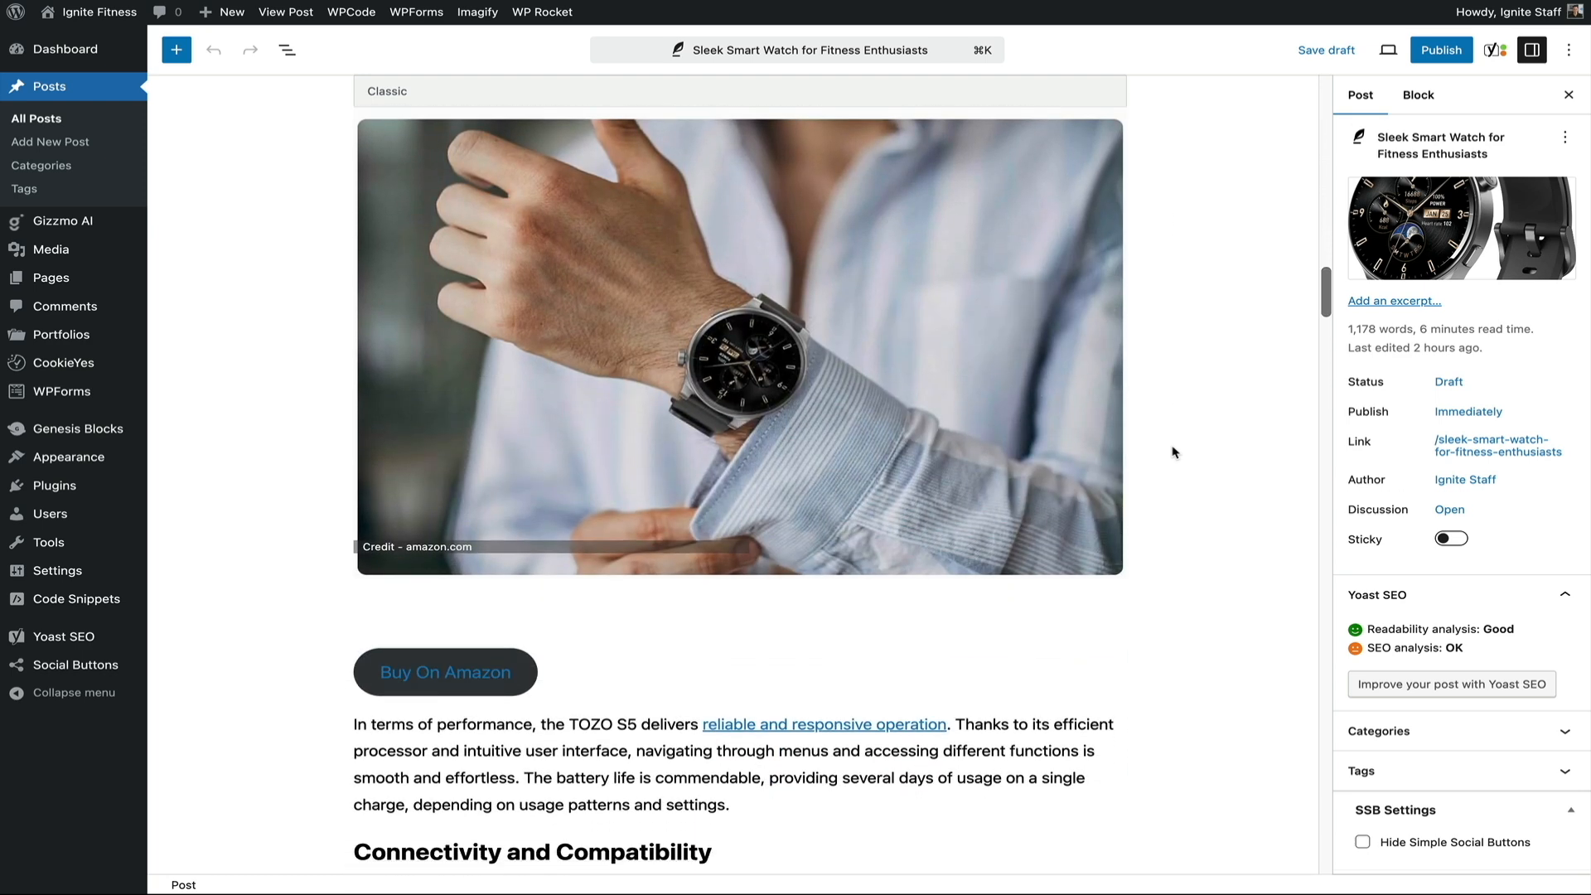
scroll(1173, 452, down, 8)
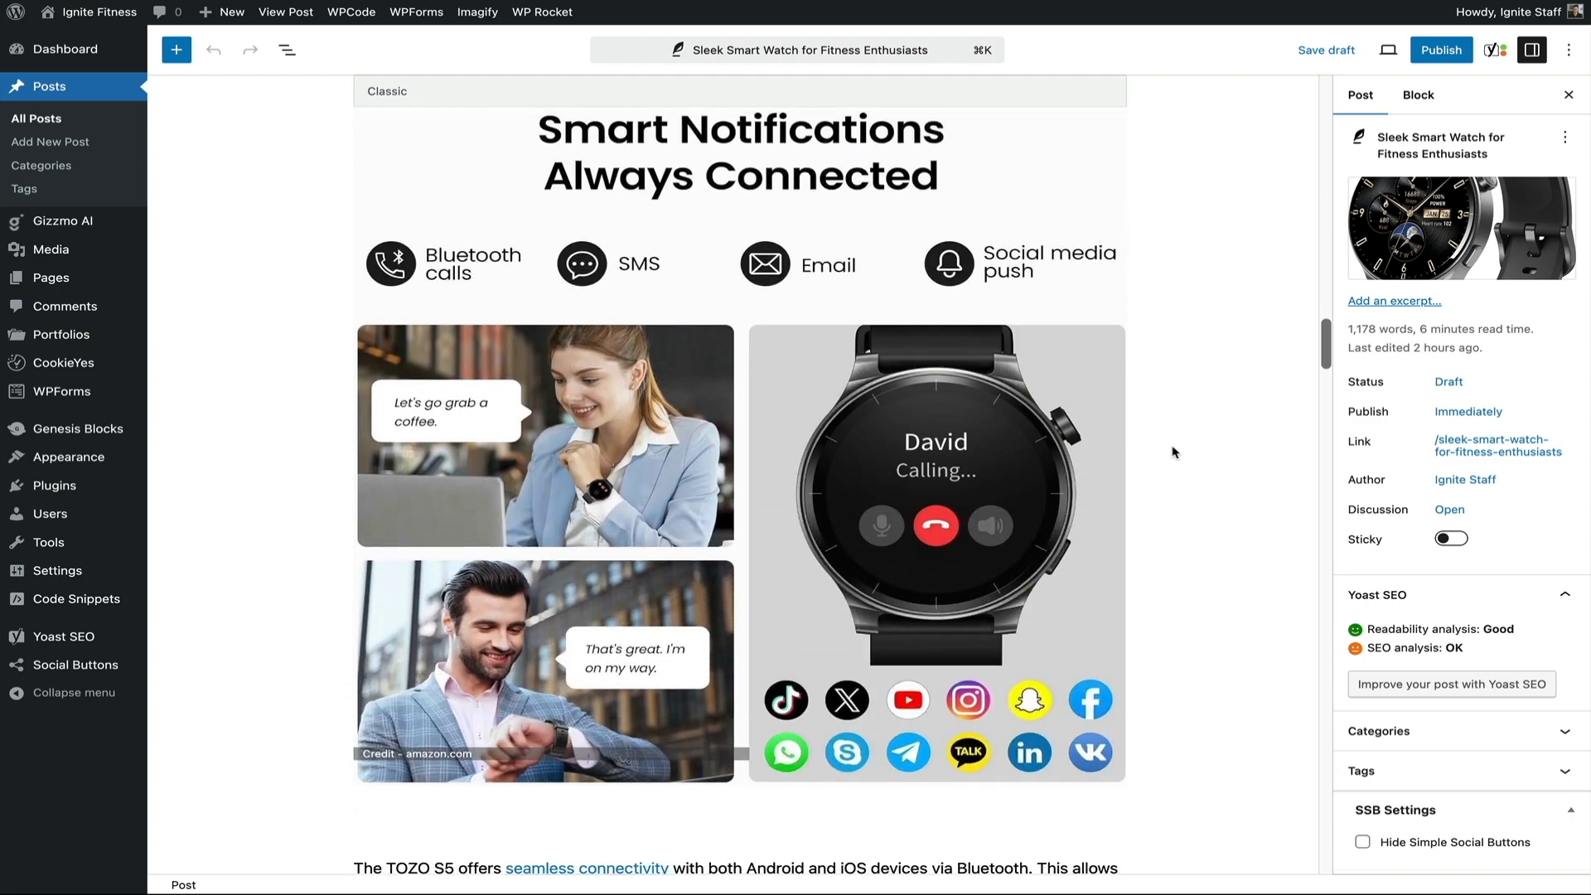
scroll(1173, 451, down, 1)
scroll(1173, 452, up, 8)
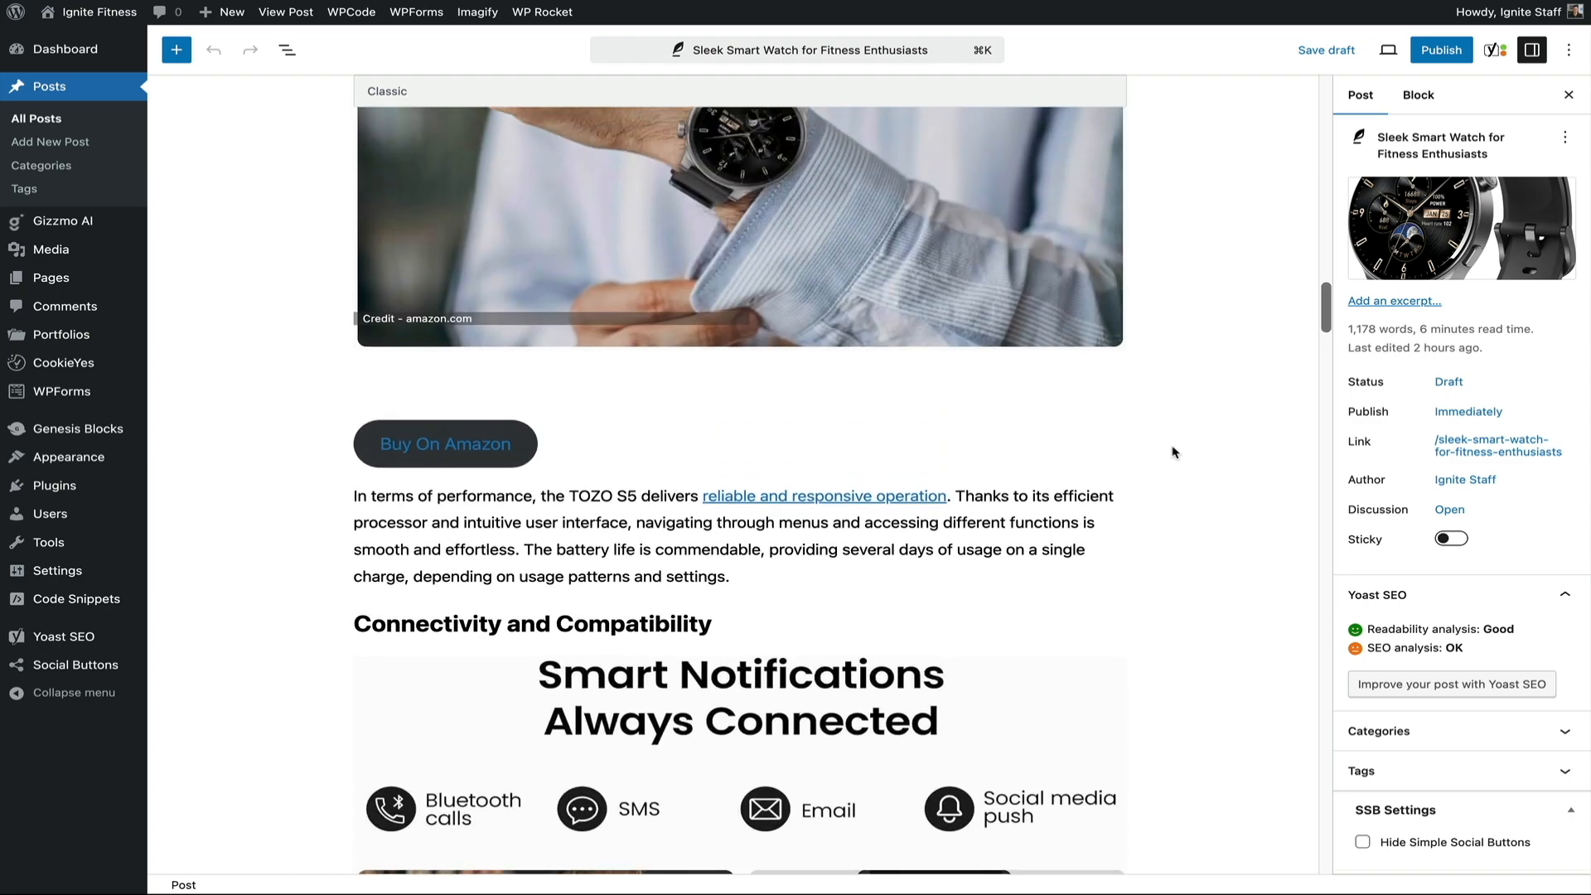
scroll(1173, 452, up, 20)
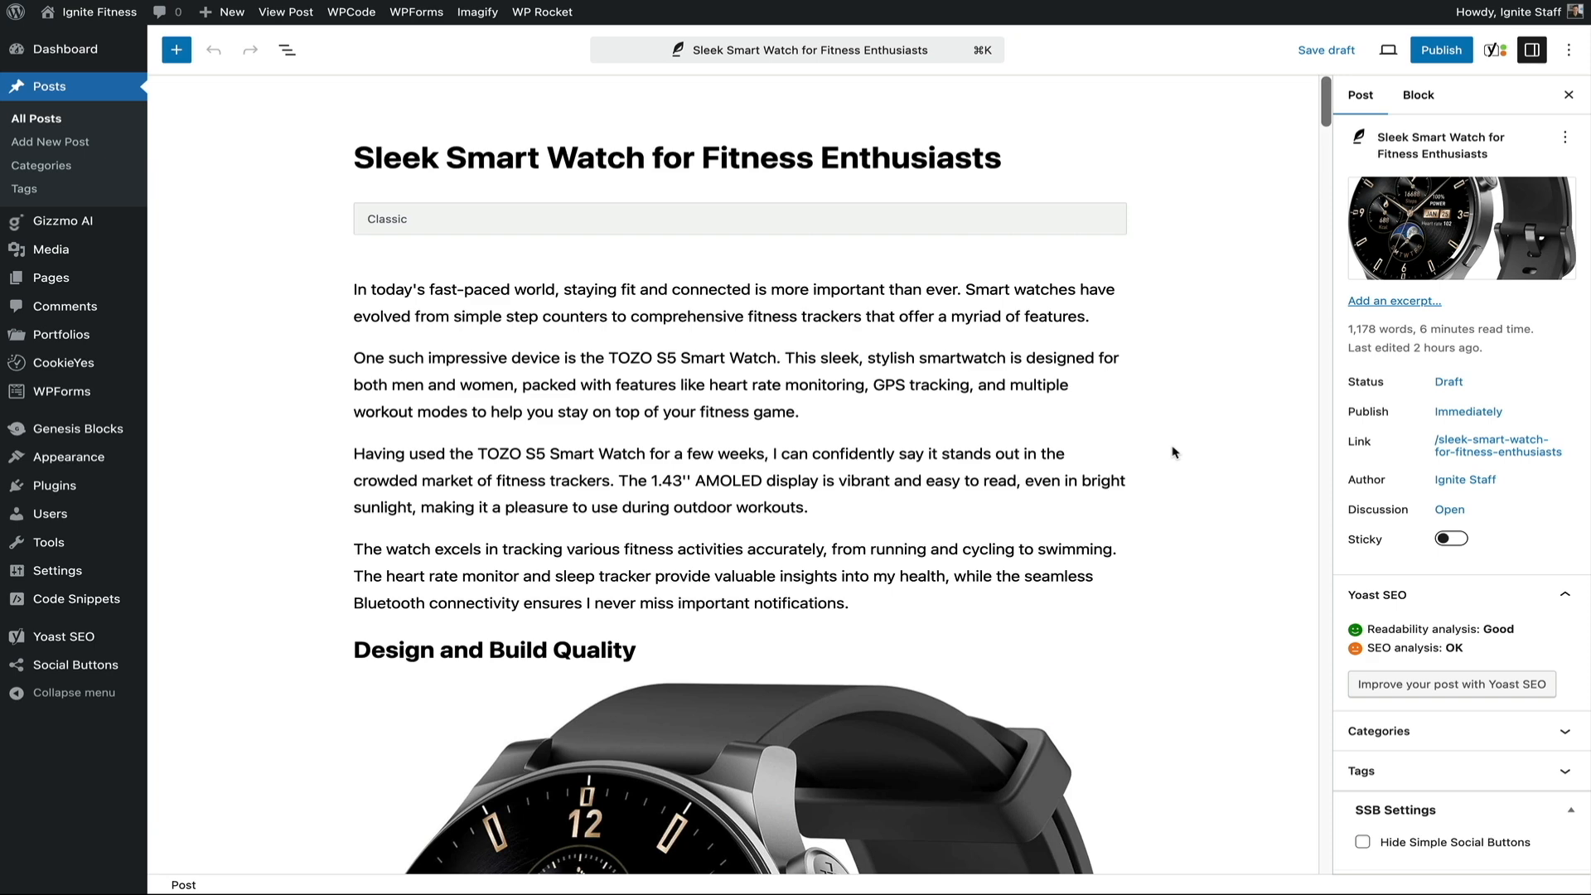
Go to Gizzmo AI's Product Review page and install the Gizzmo Chrome extension from the Chrome Web Store.
mouse_move(63, 221)
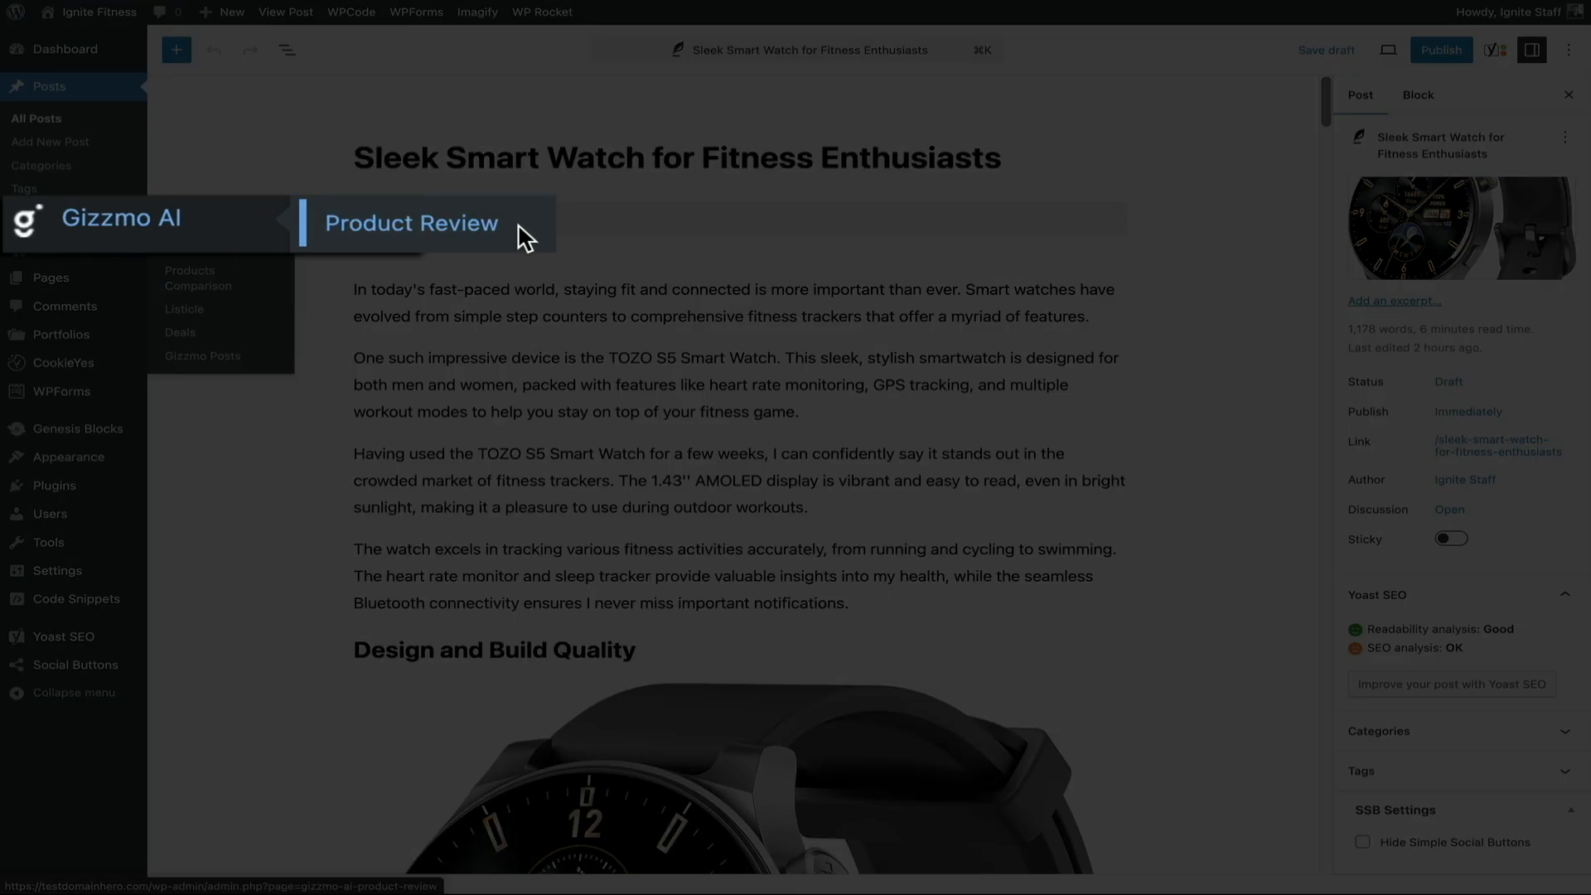
click(259, 230)
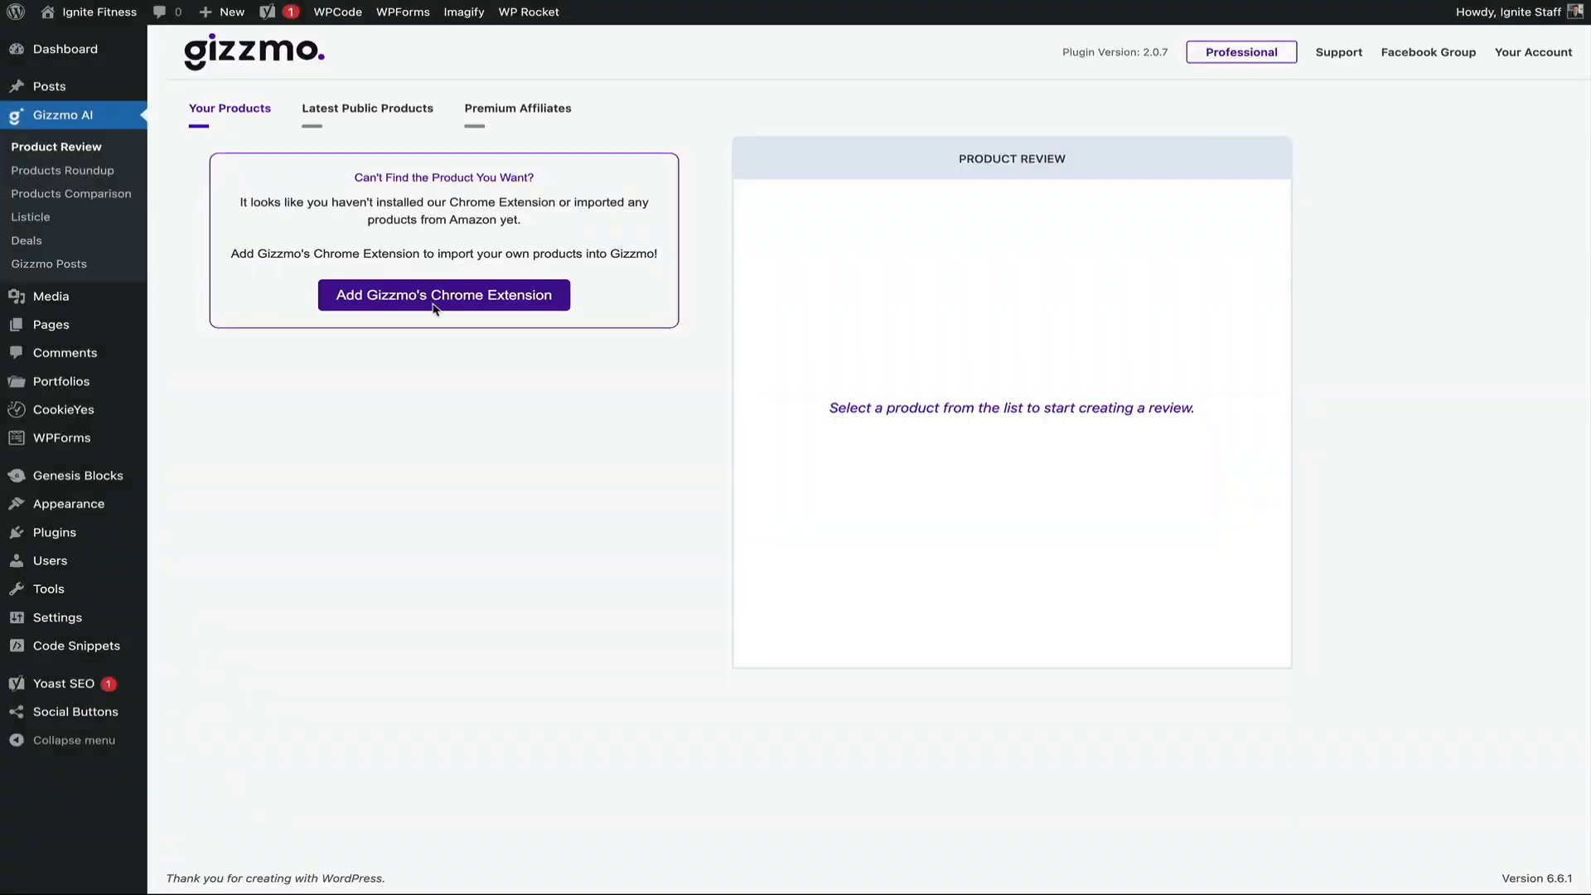
click(433, 300)
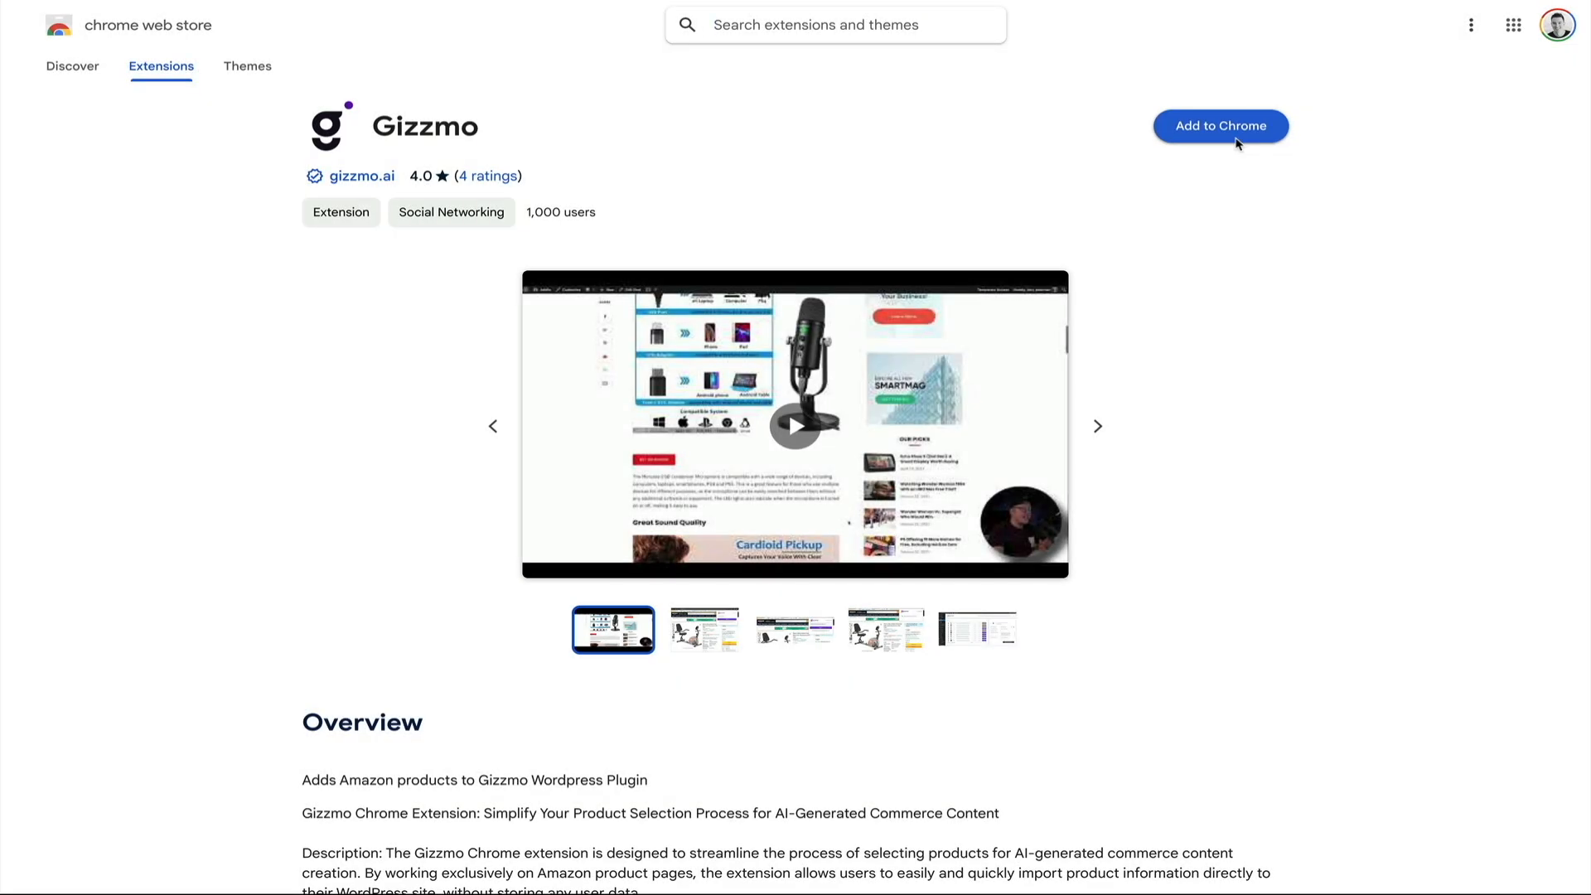
click(1236, 139)
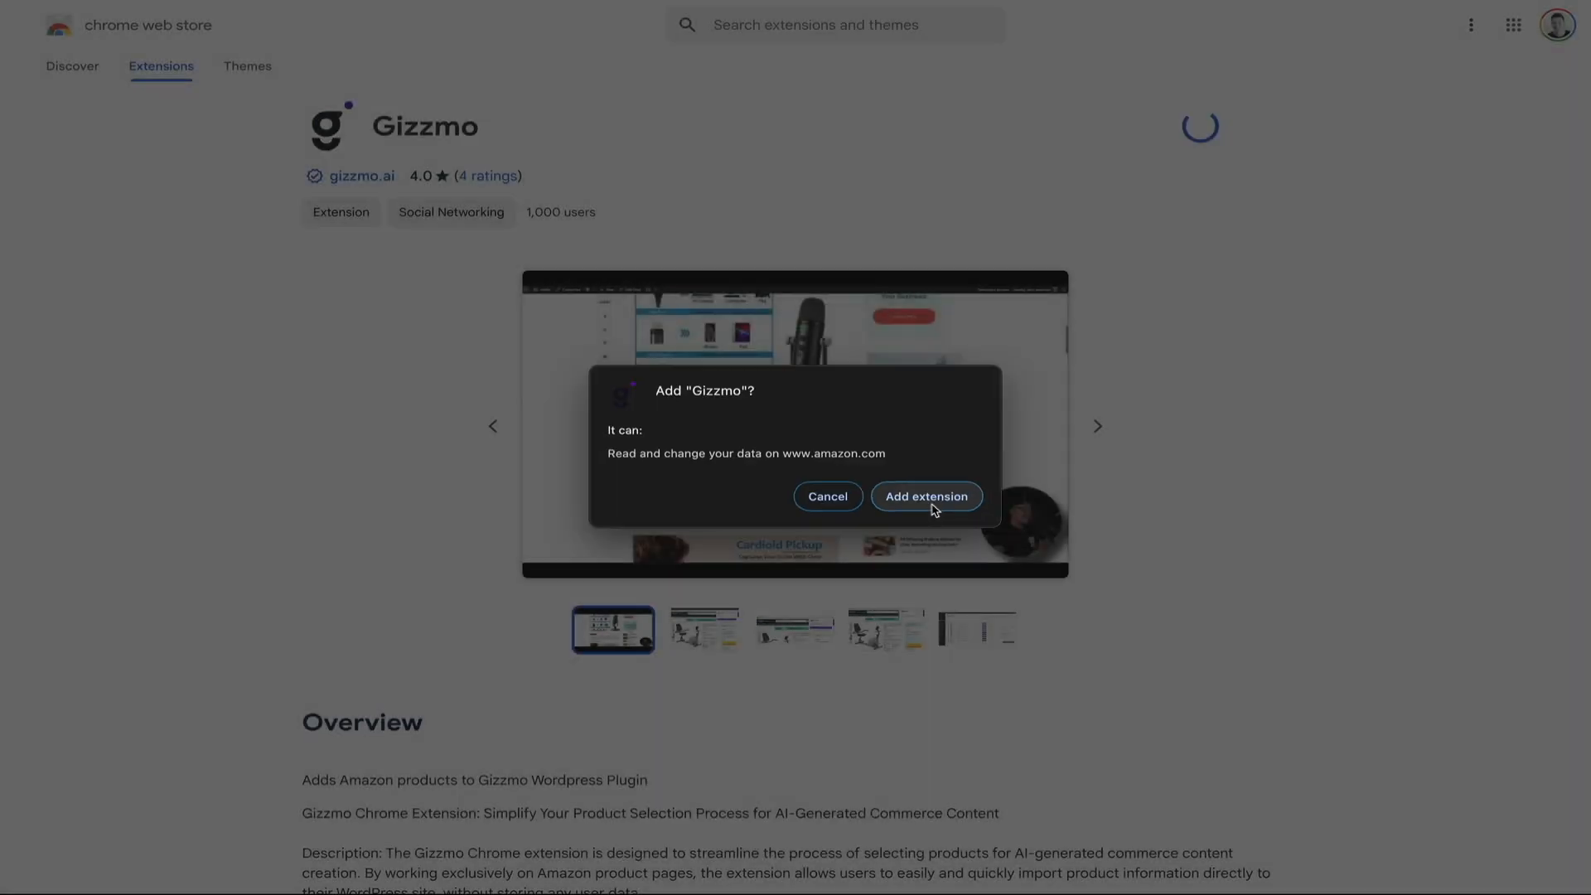
click(1067, 561)
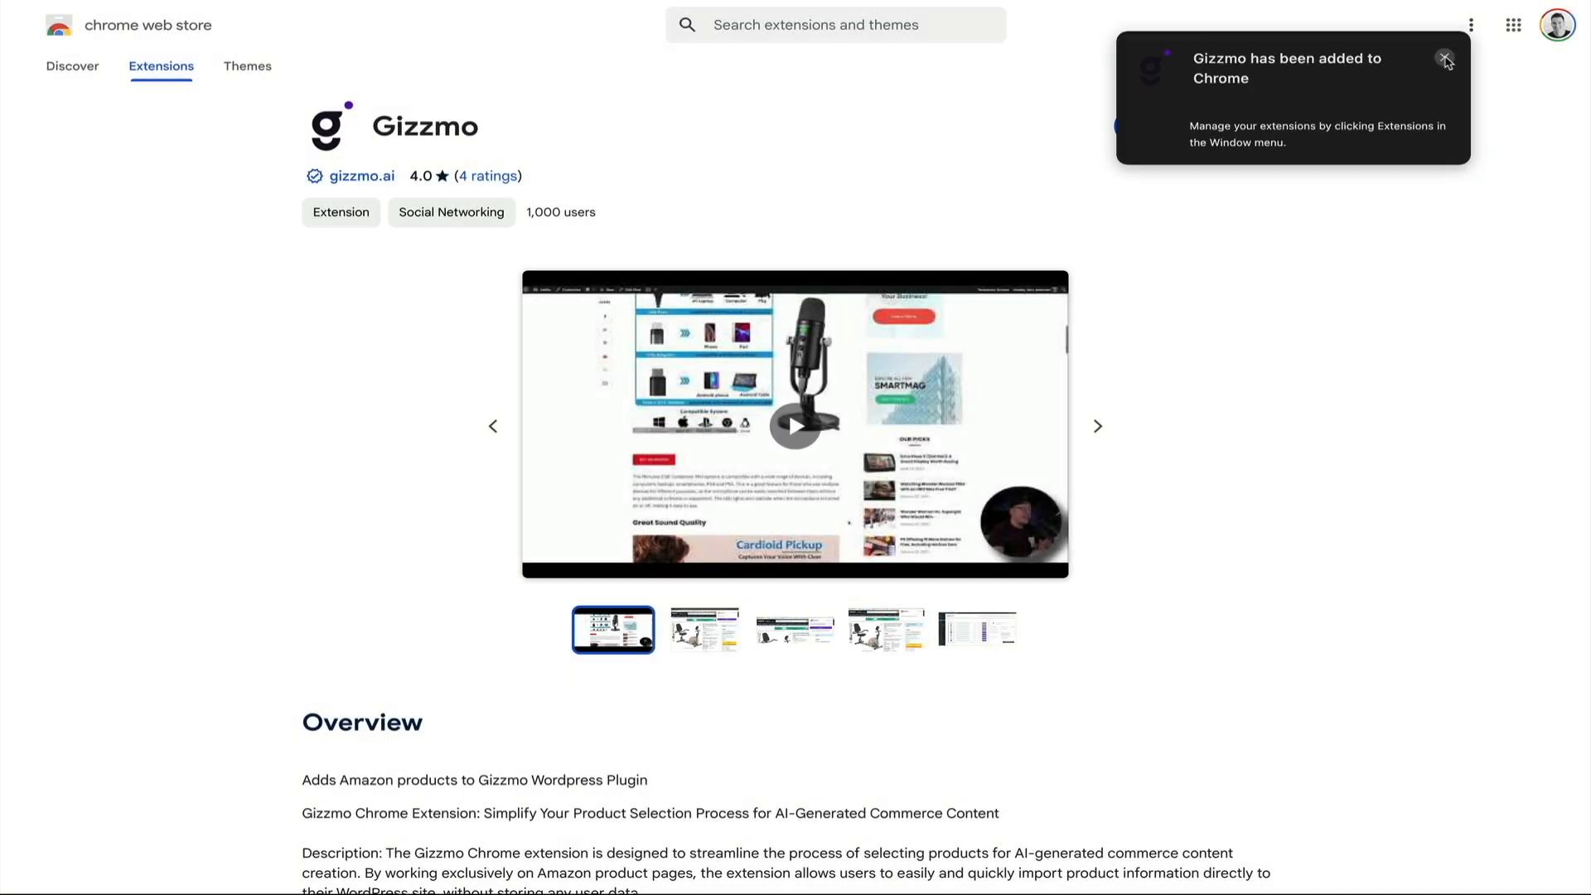
Sign in to the Gizzmo extension with the account password and import the $39.99 Amazon smart watch to the Testdomainhero site.
click(1444, 59)
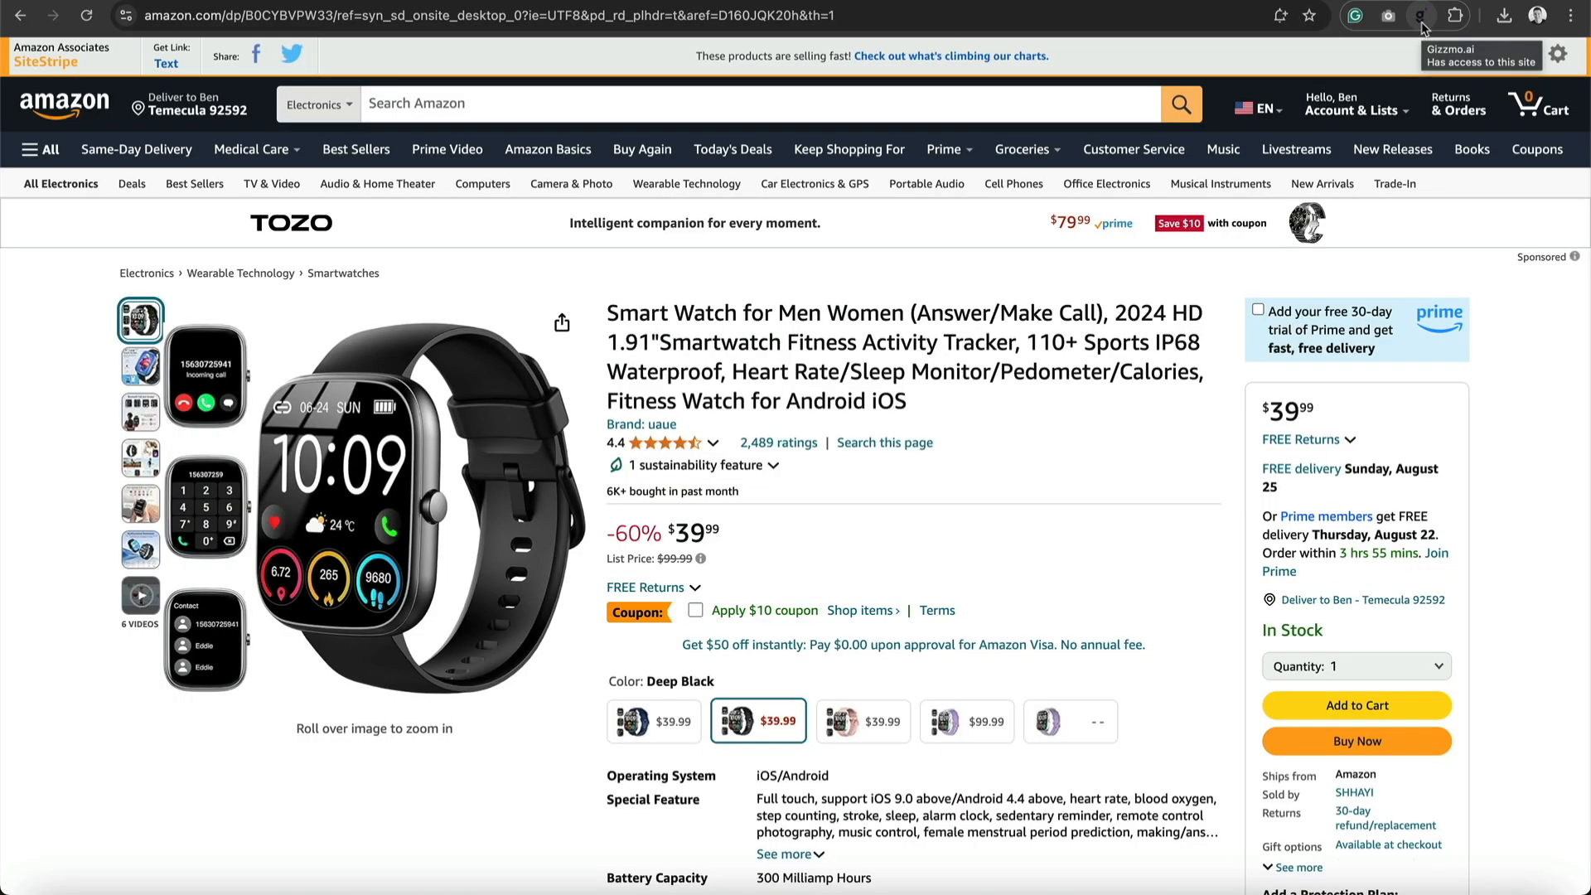
click(1420, 17)
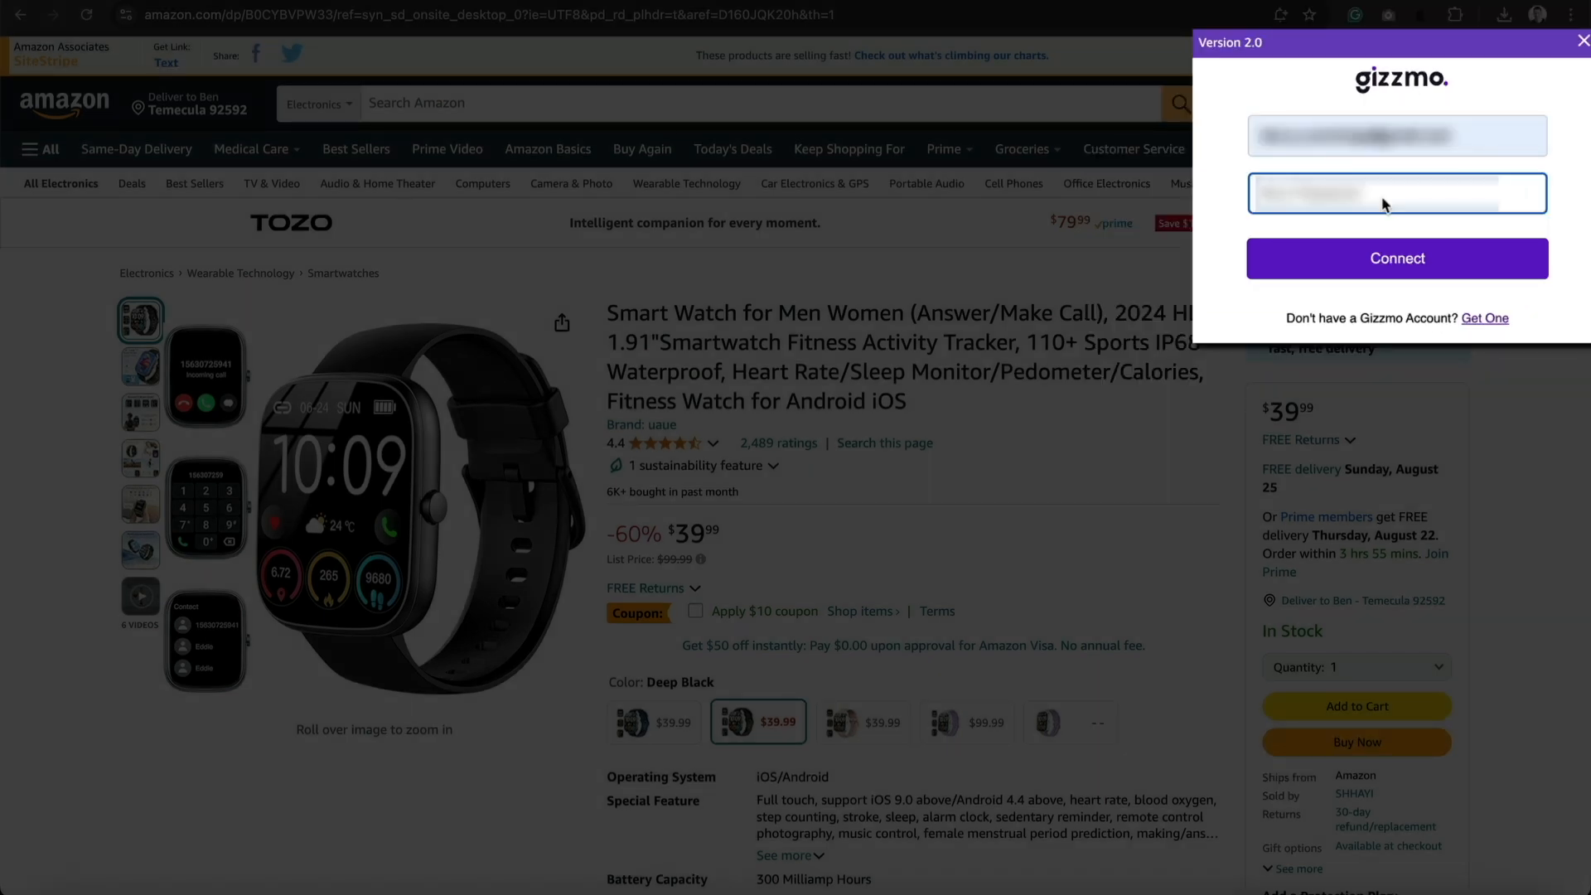
text(••••••••••••)
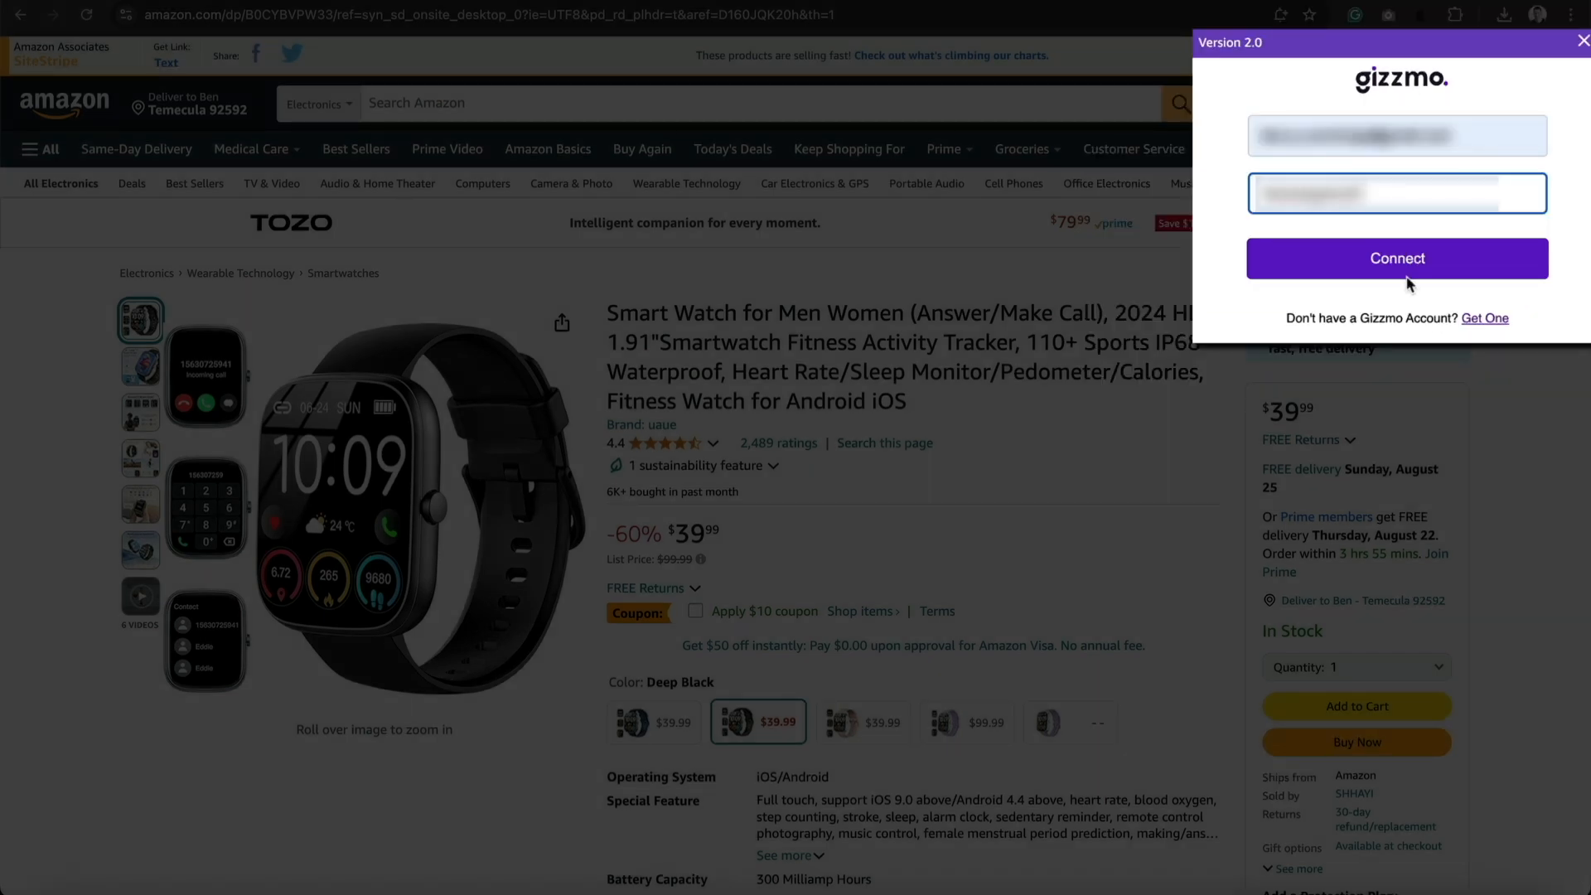
click(1406, 277)
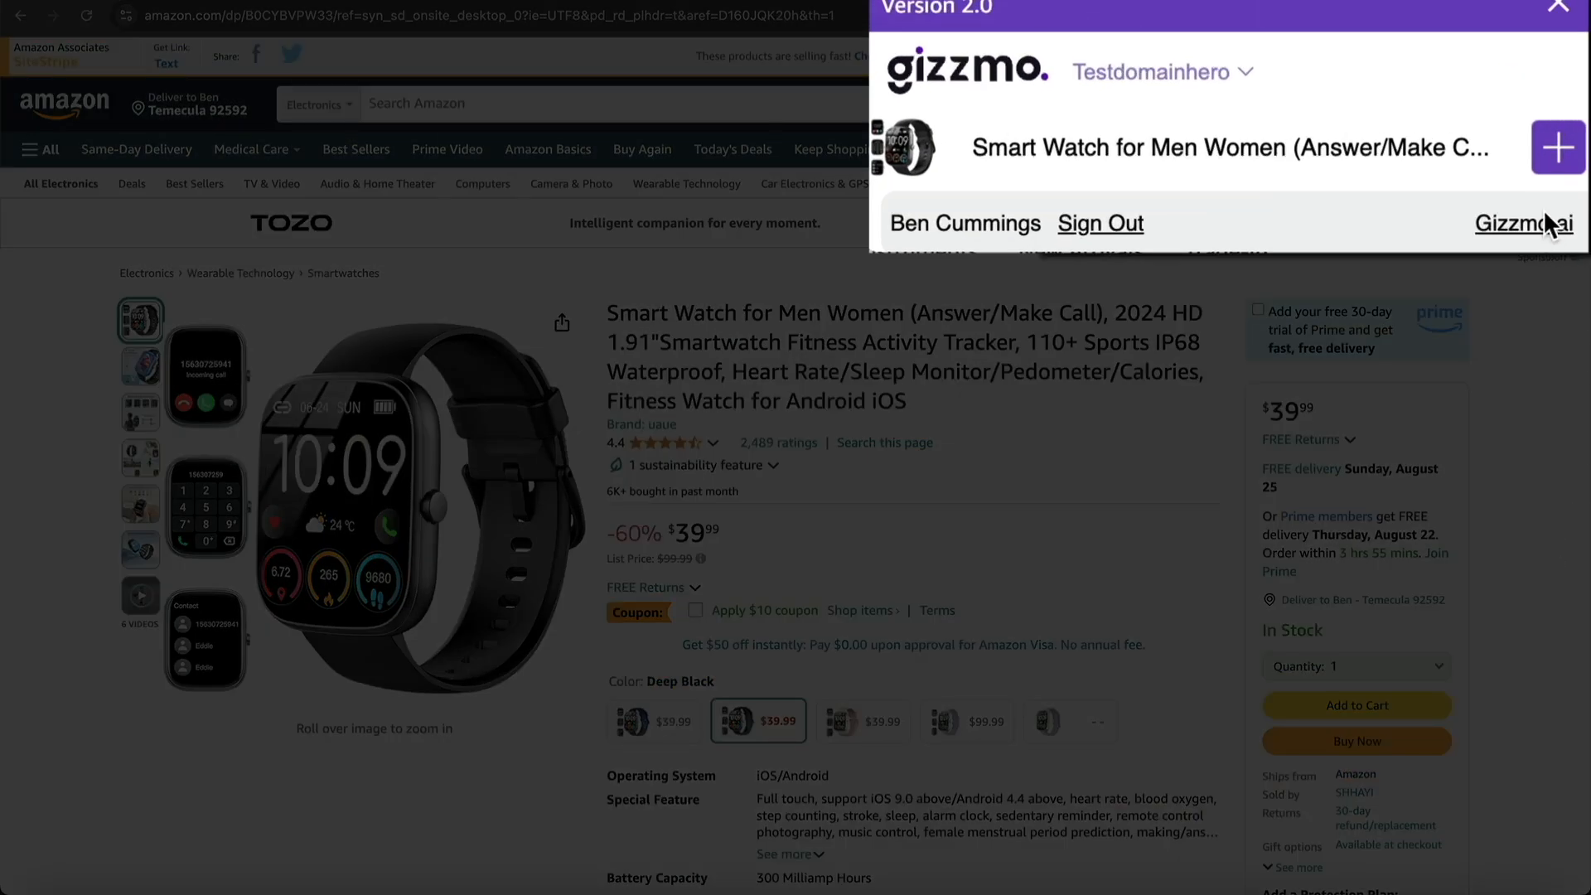
click(1558, 158)
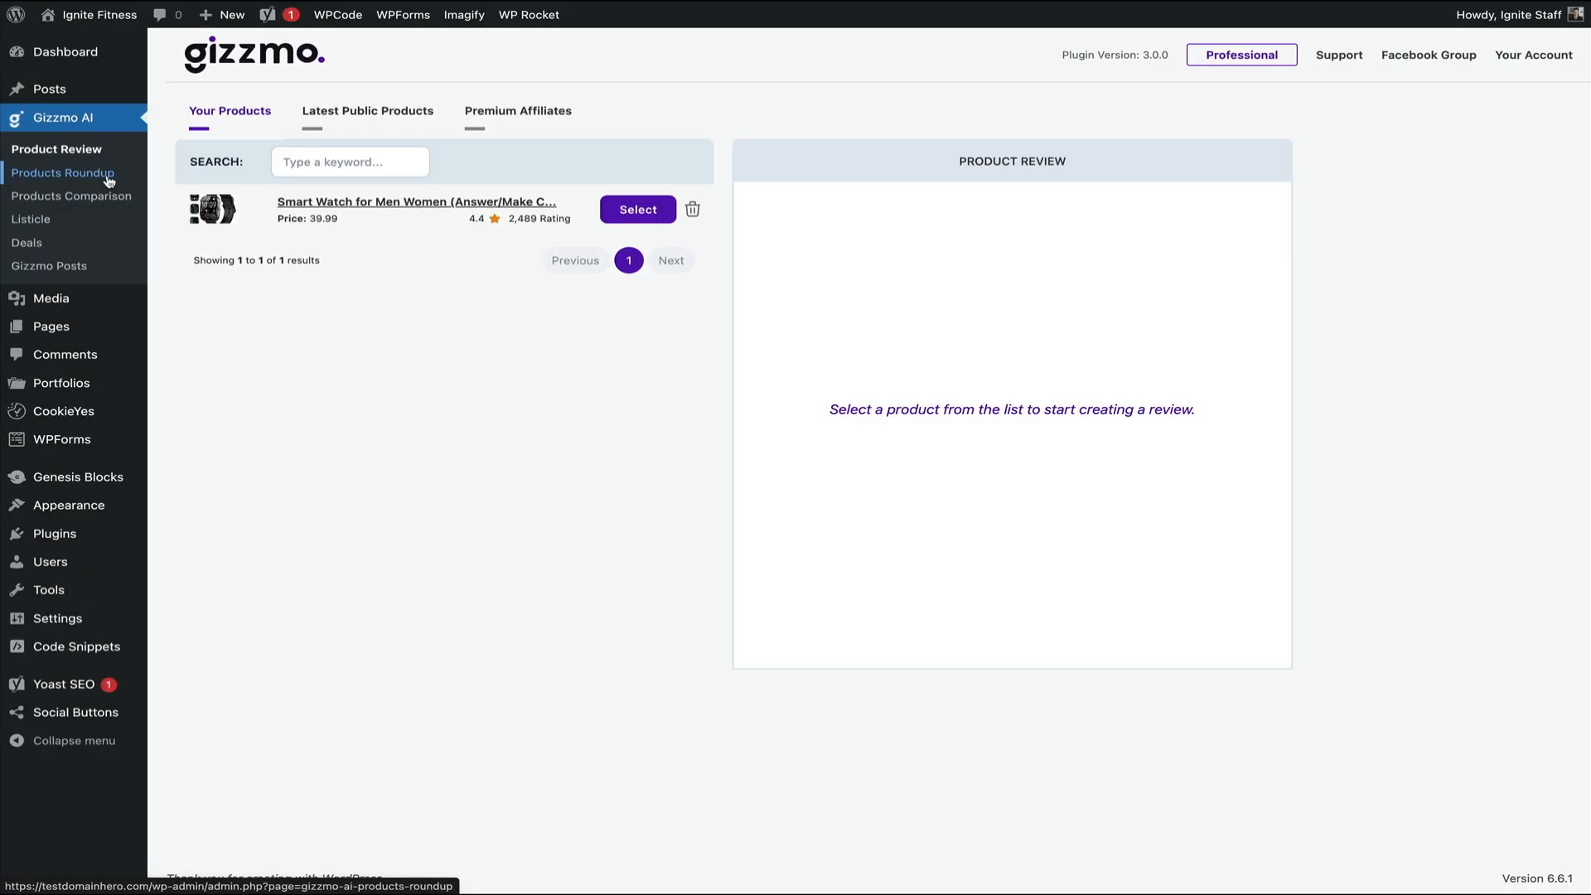
Start a Products Roundup with the imported Smart Watch for Men Women and search the Latest Public Products for "smart watch".
click(108, 181)
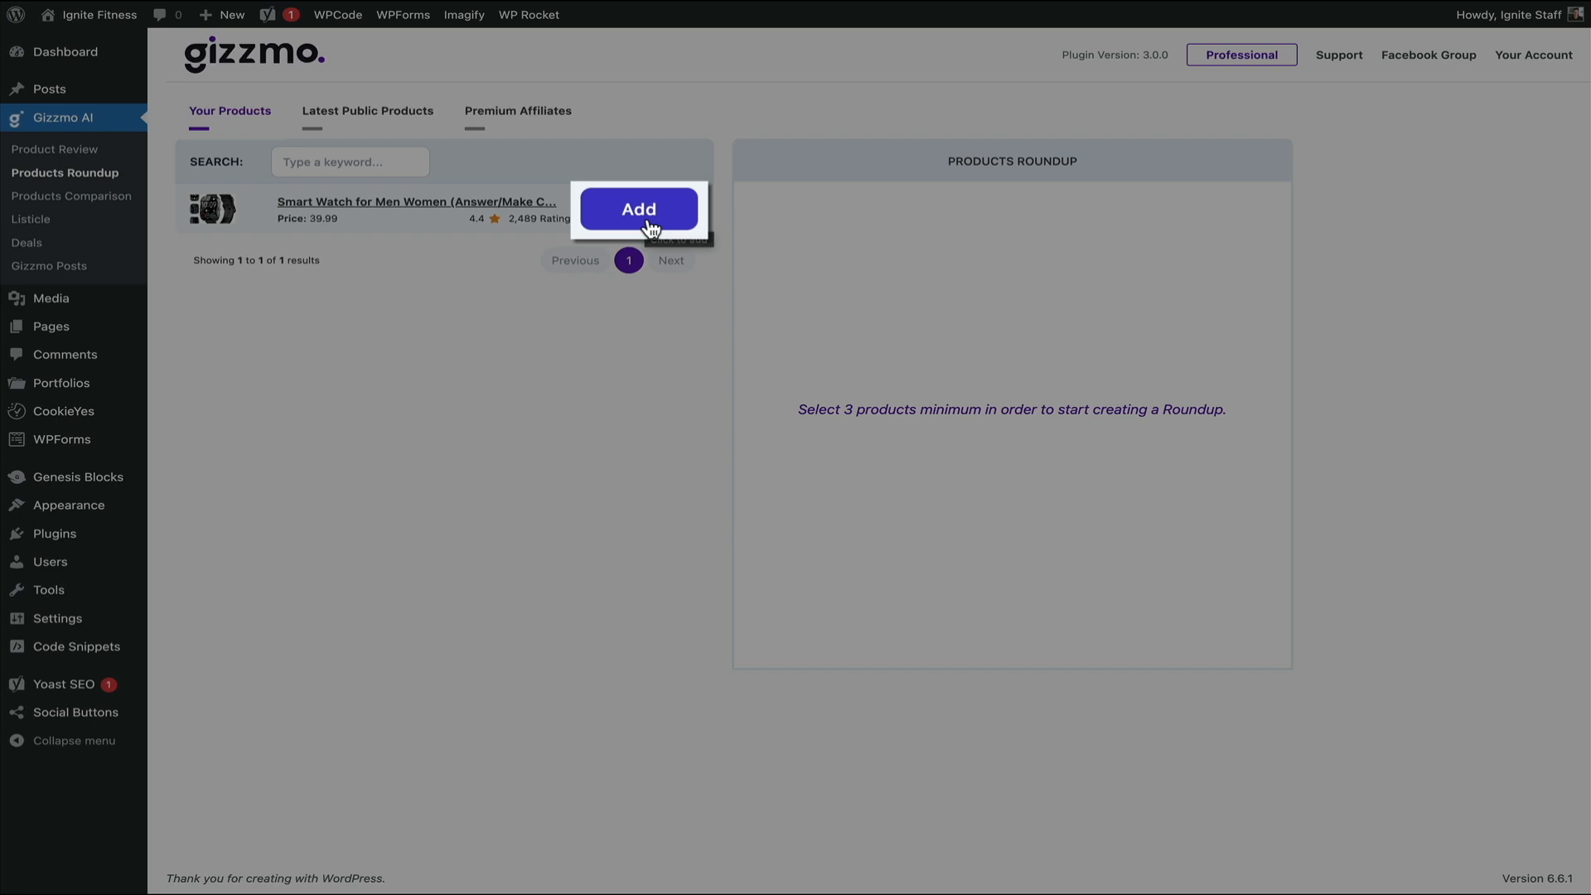
click(644, 215)
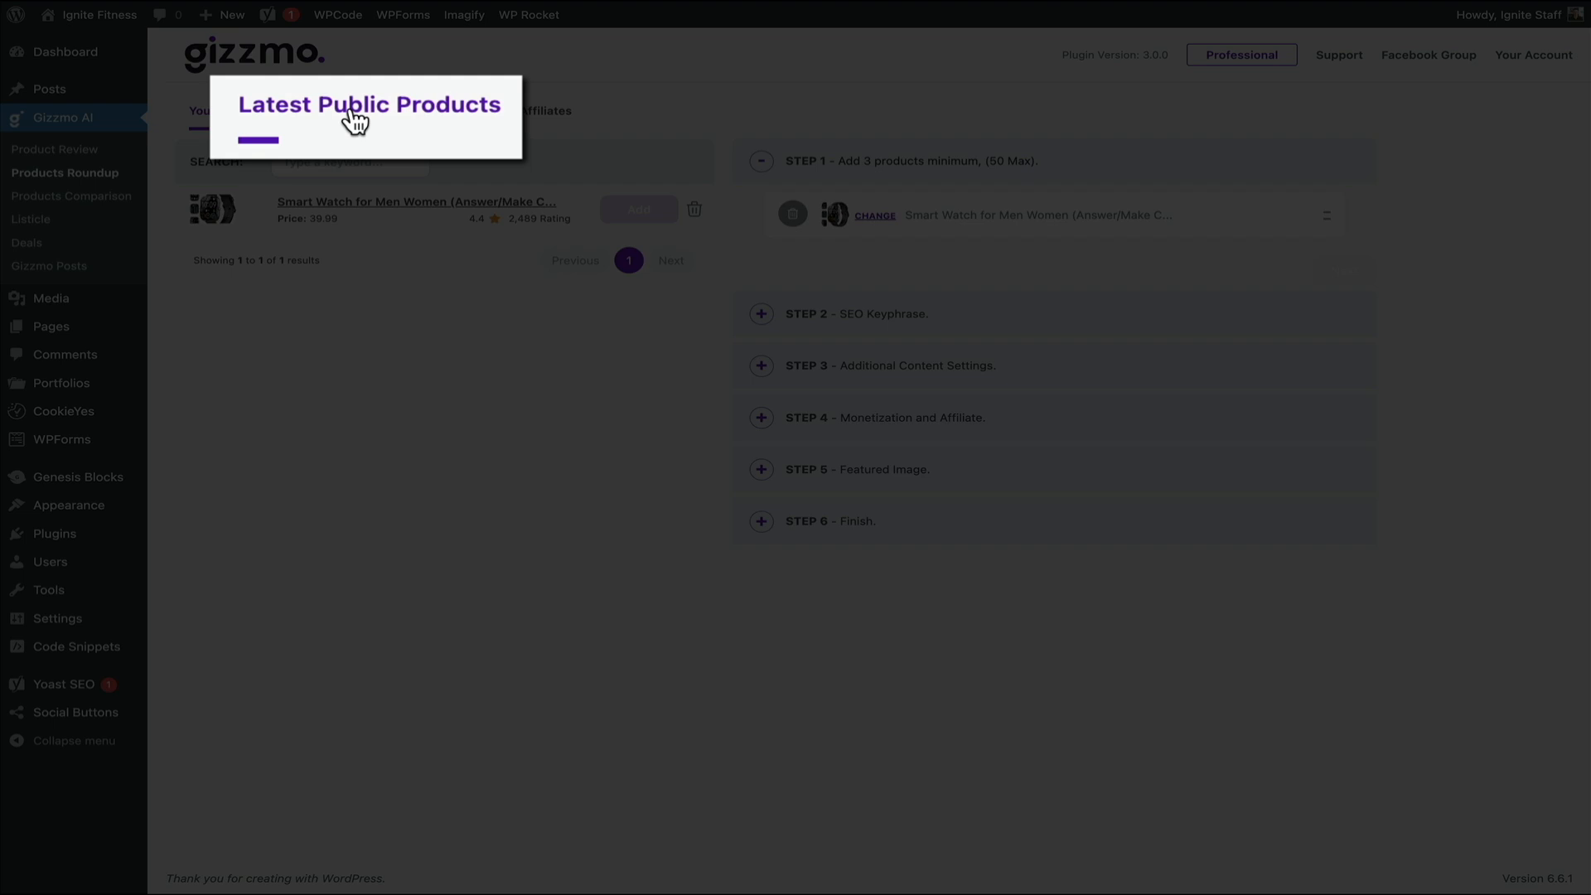
click(358, 119)
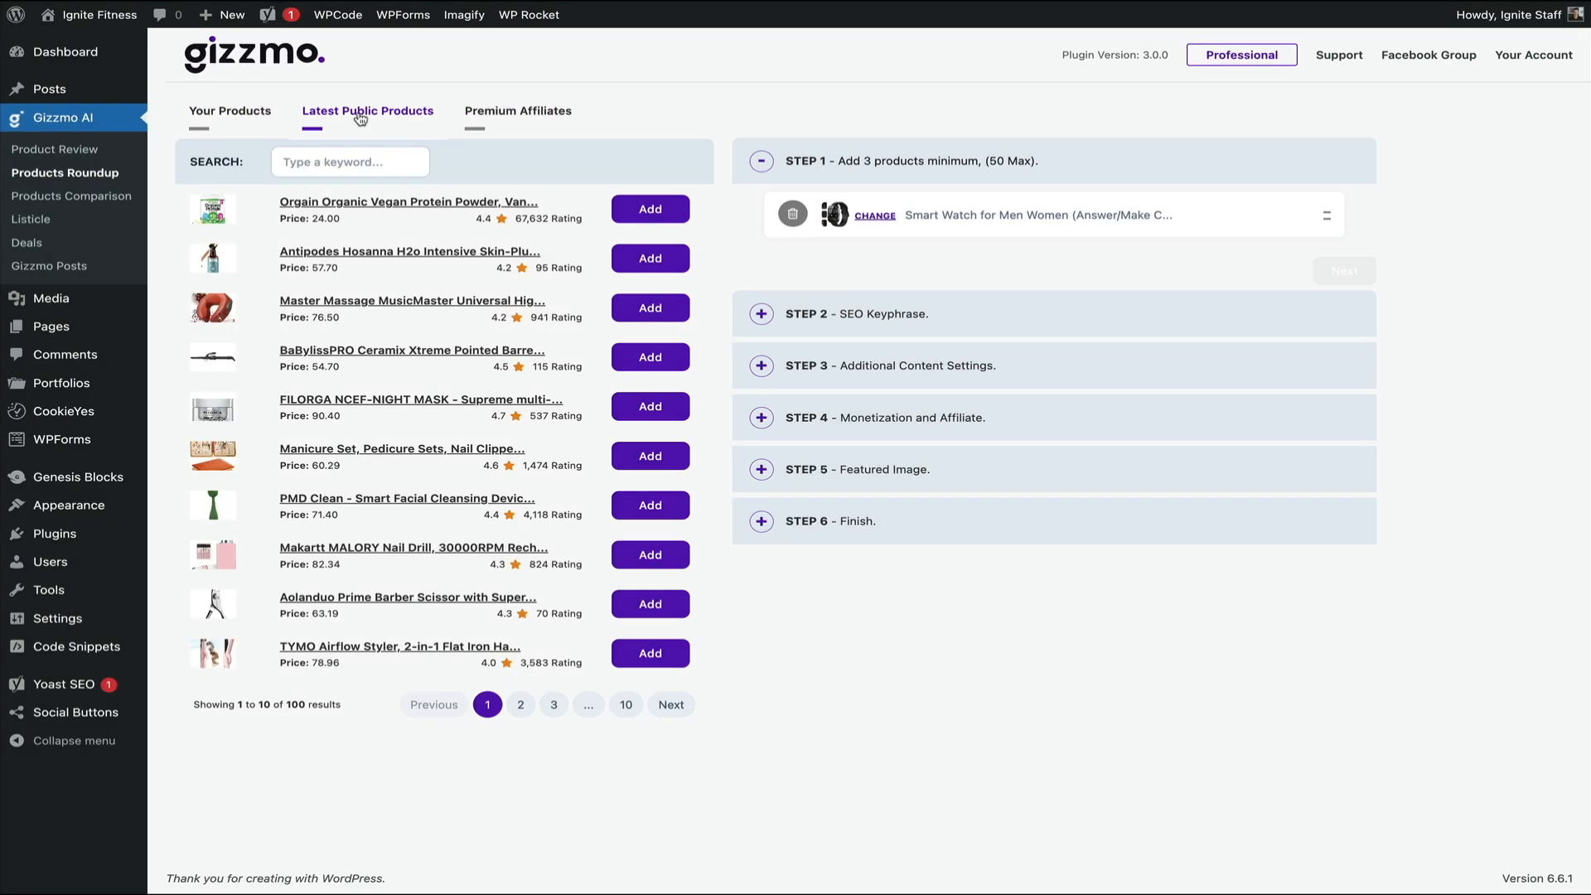
click(323, 161)
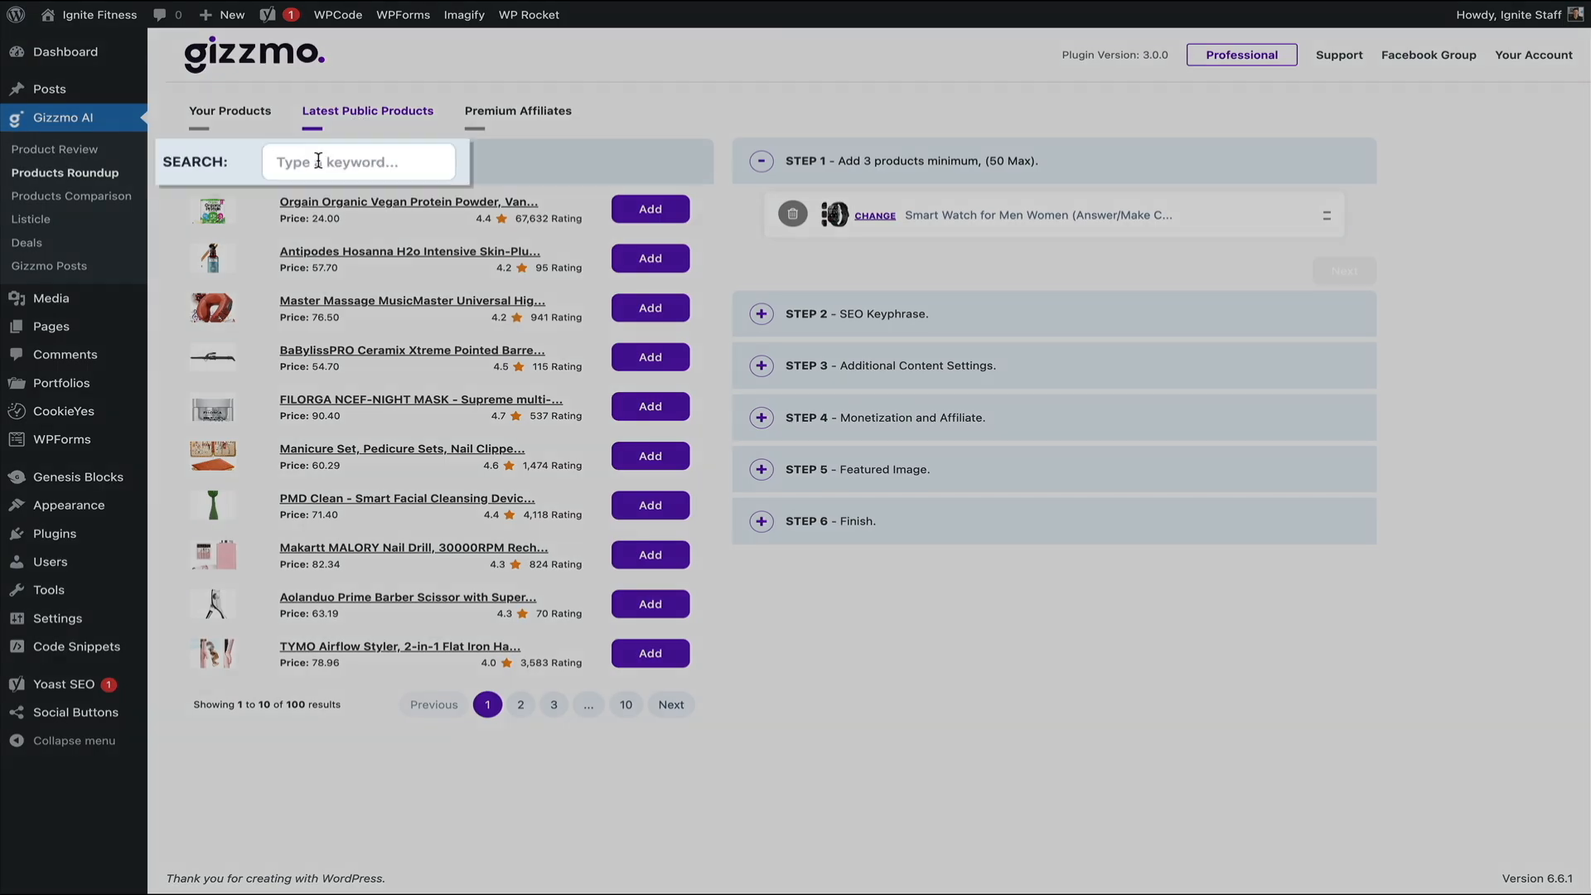
text(smart watch)
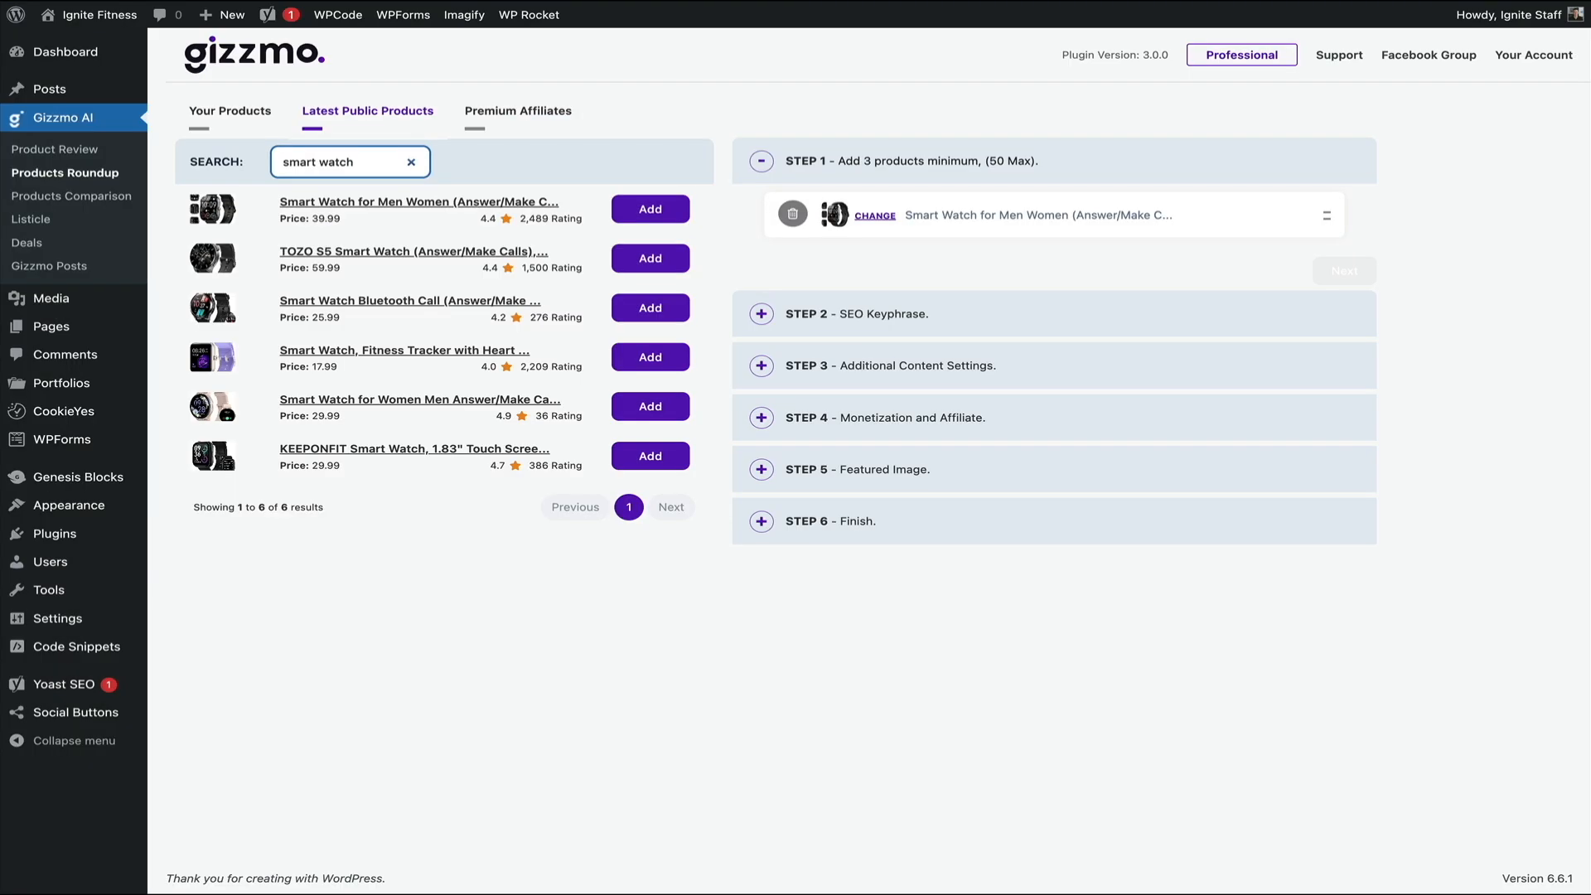
Add the TOZO S5, Bluetooth Call, Fitness Tracker and Women Men watches, moving Women Men to second place and Bluetooth Call to last.
click(648, 263)
click(658, 313)
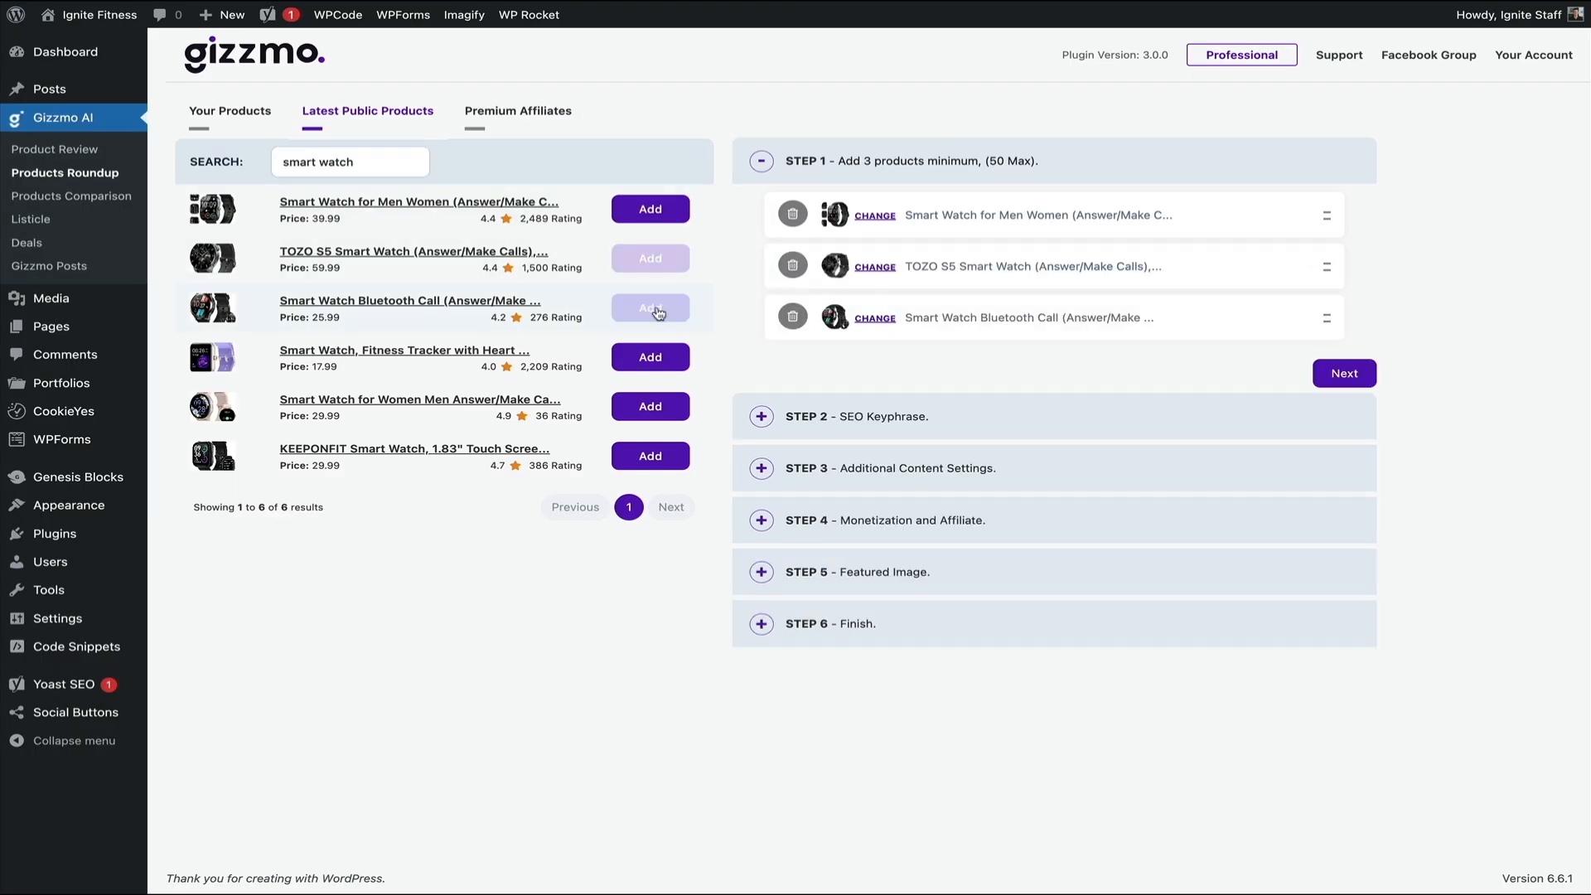
click(663, 356)
click(663, 408)
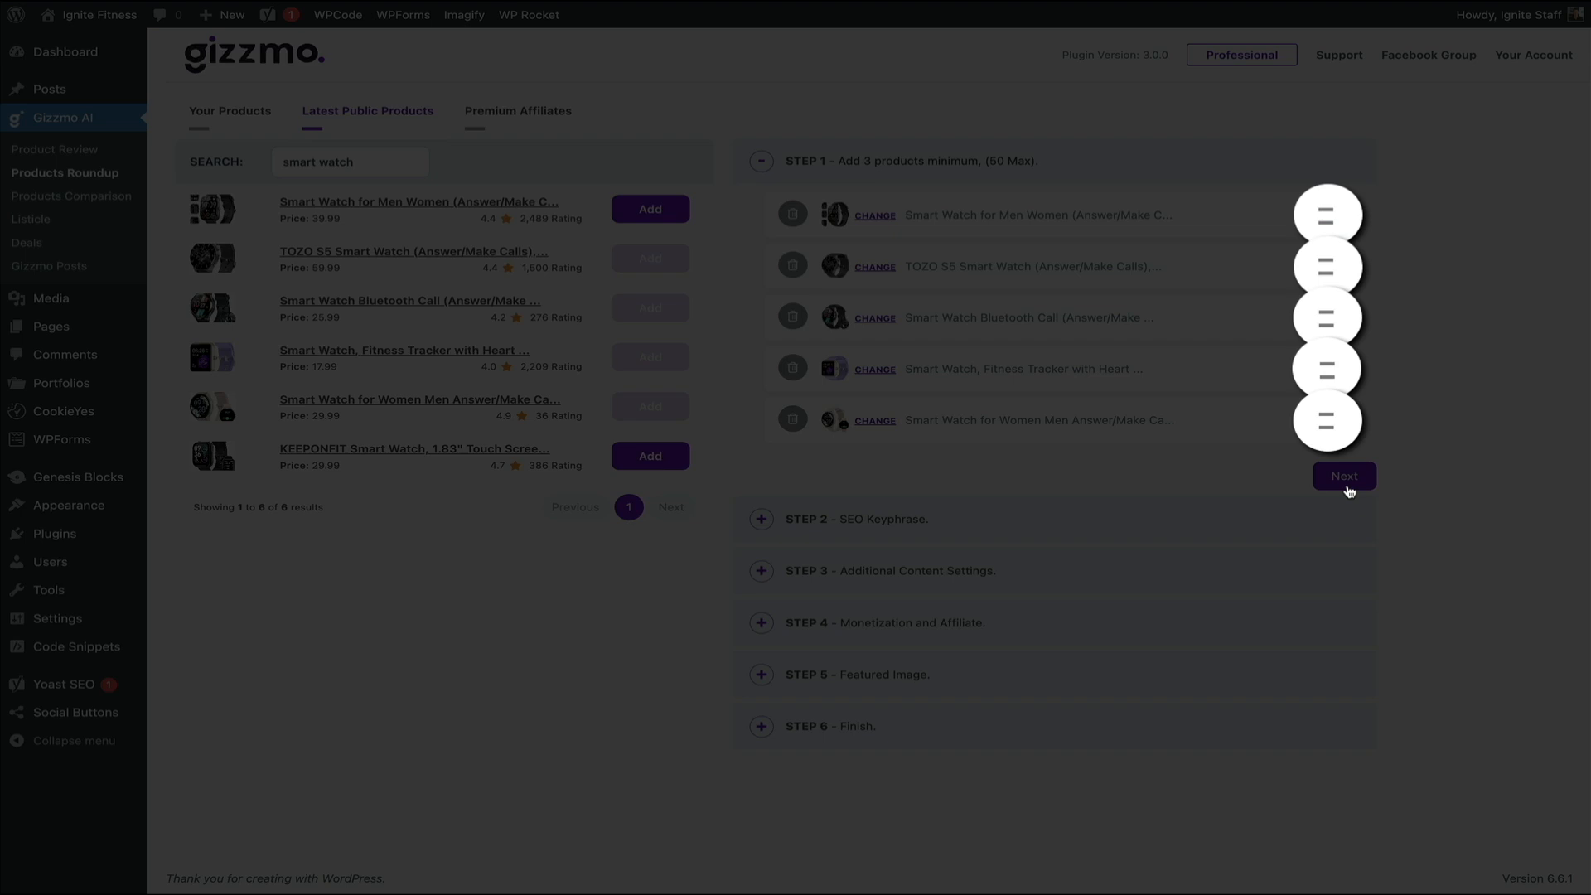
drag(1325, 317, 1336, 269)
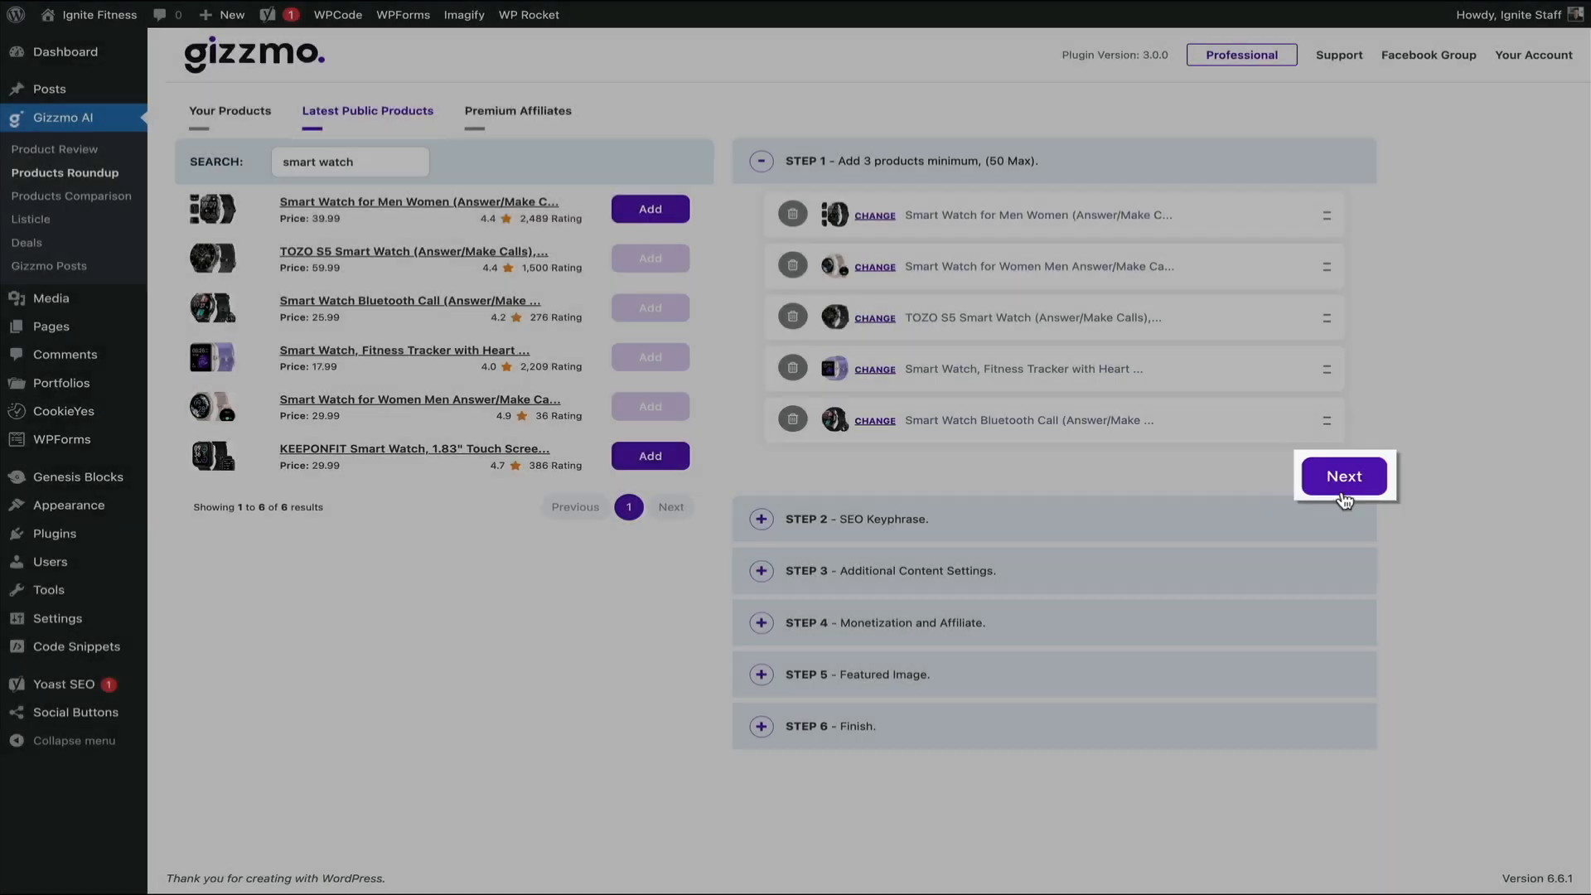
click(1343, 476)
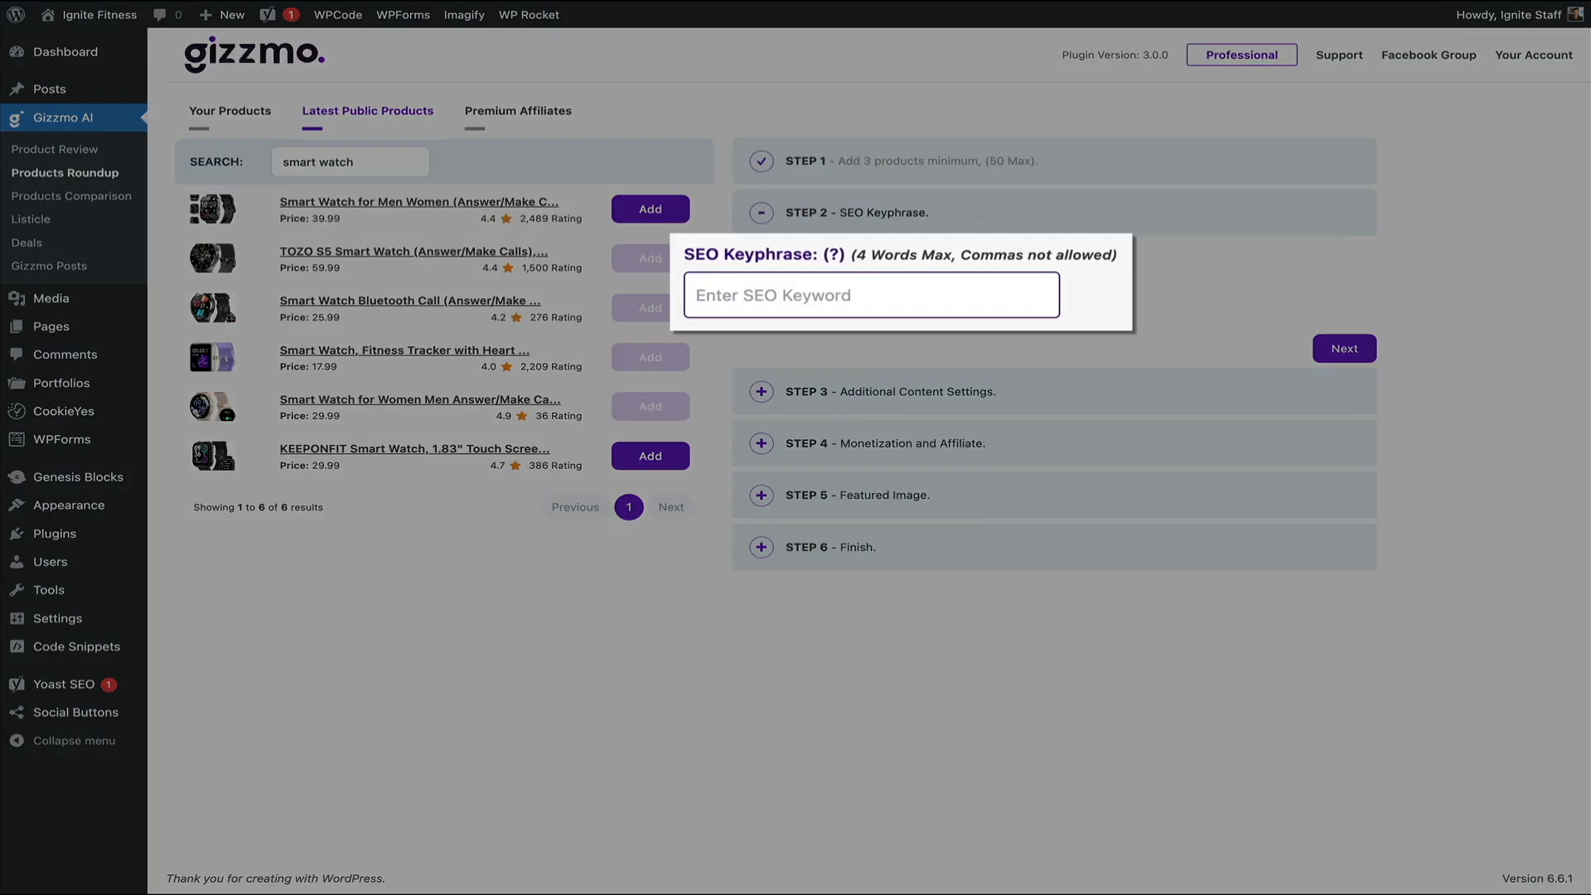
Set the roundup's SEO keyphrase to "smart watch review" and keep all three additional content settings selected.
click(810, 289)
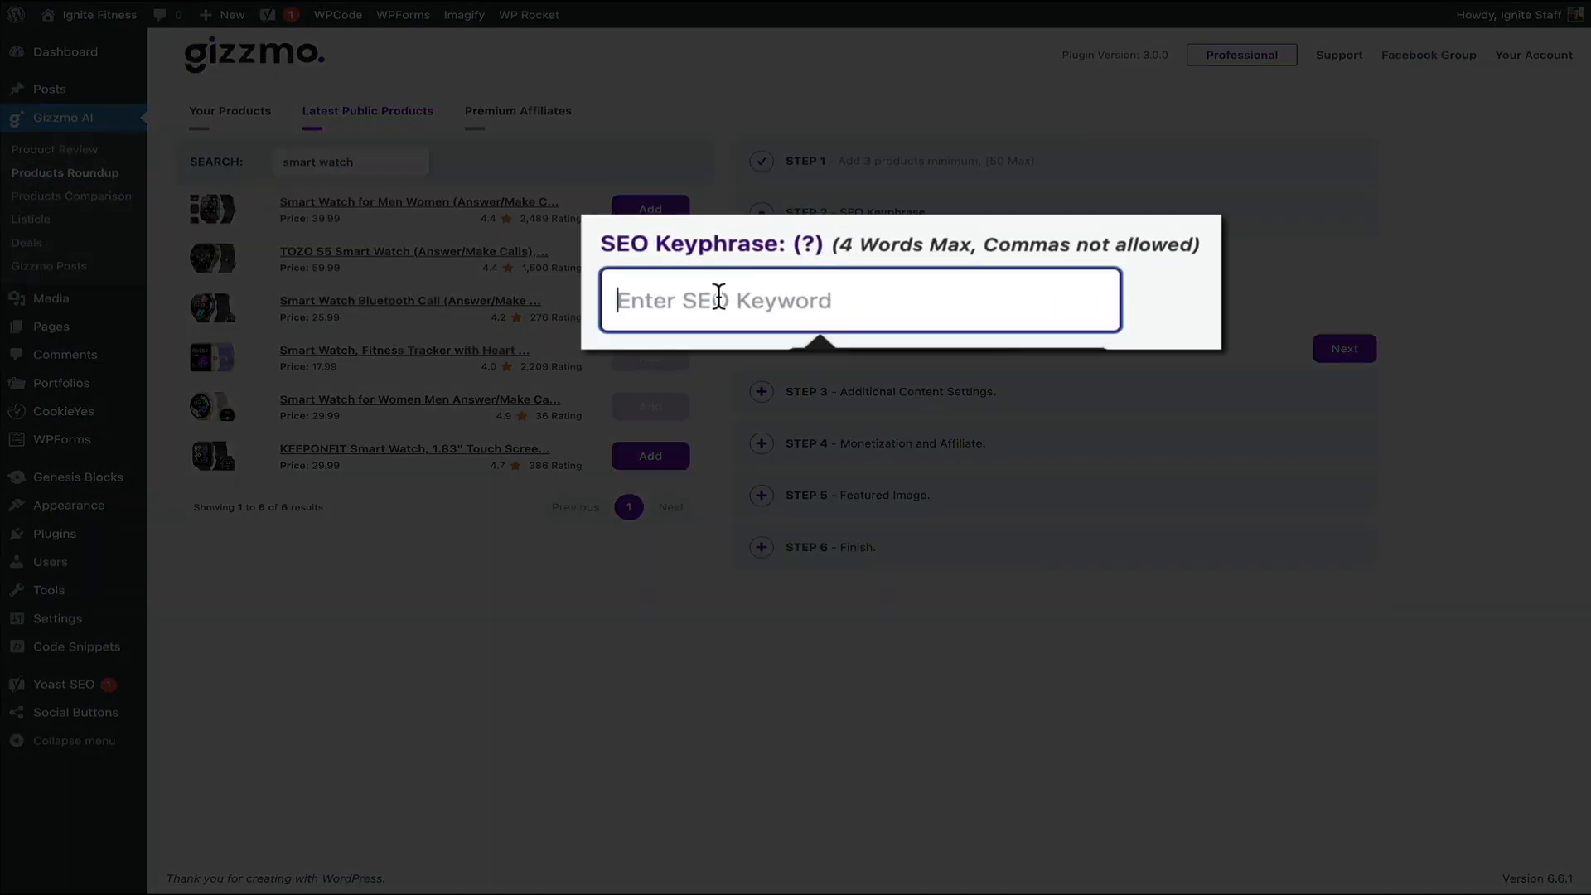
text(smart watch review)
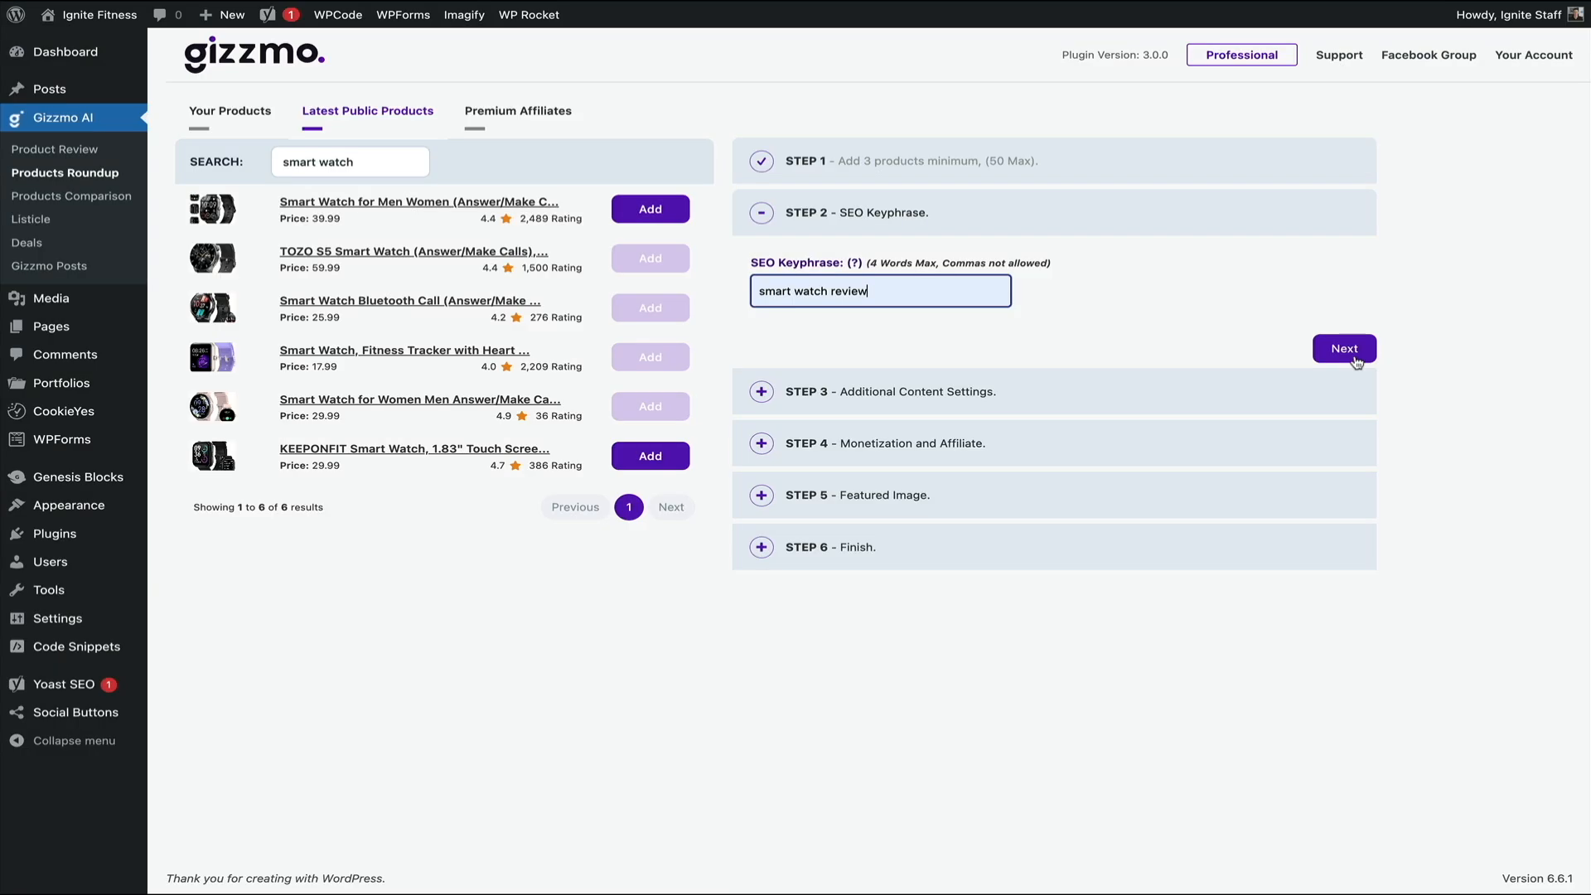
click(1354, 359)
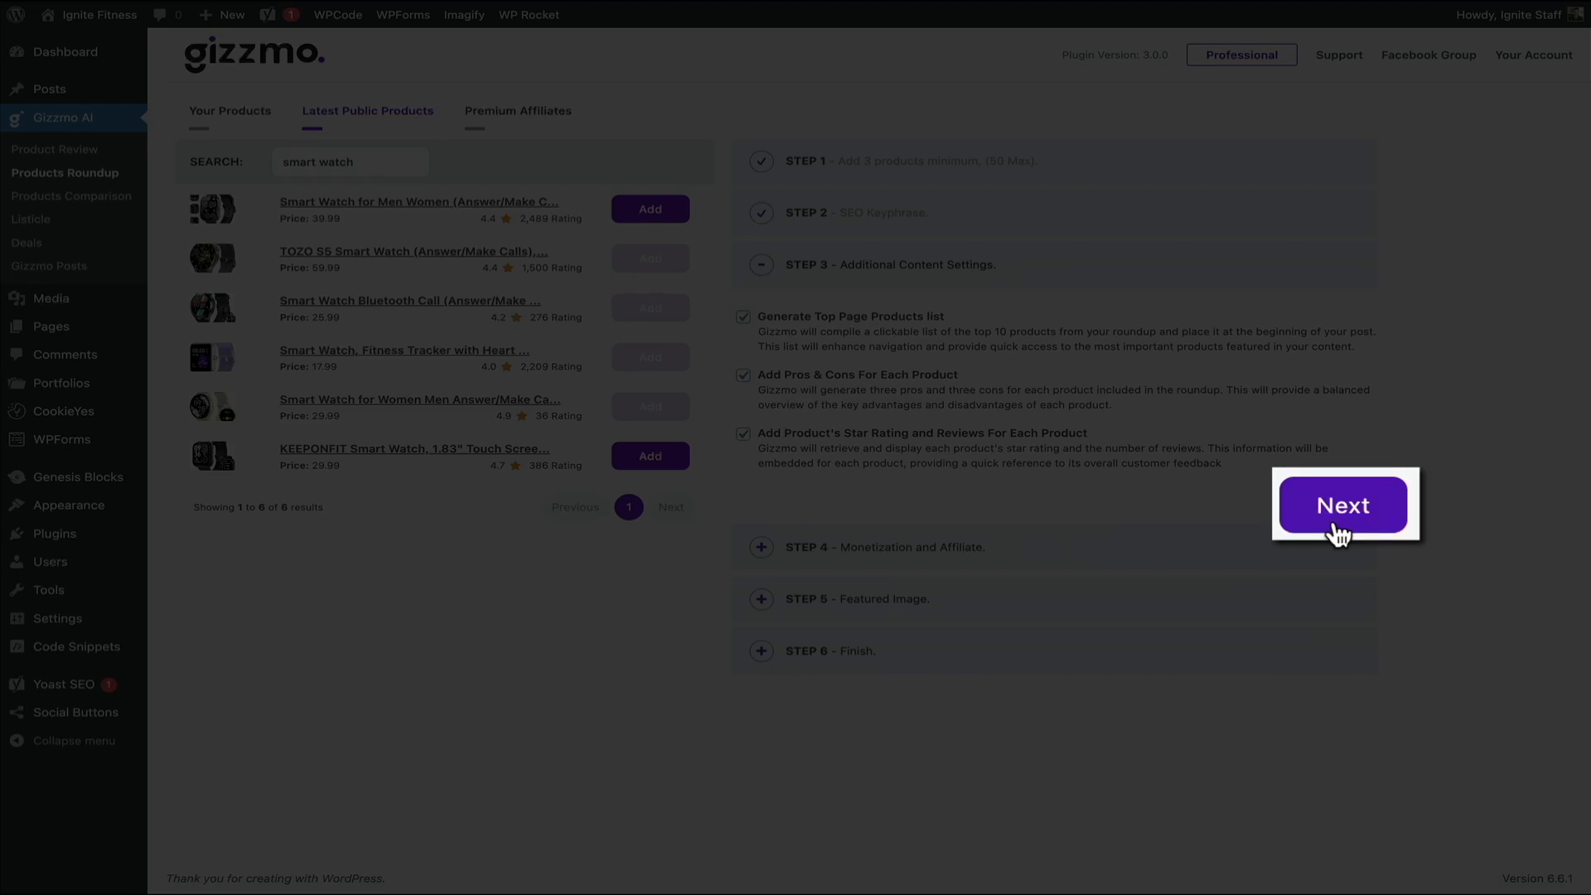
click(1342, 512)
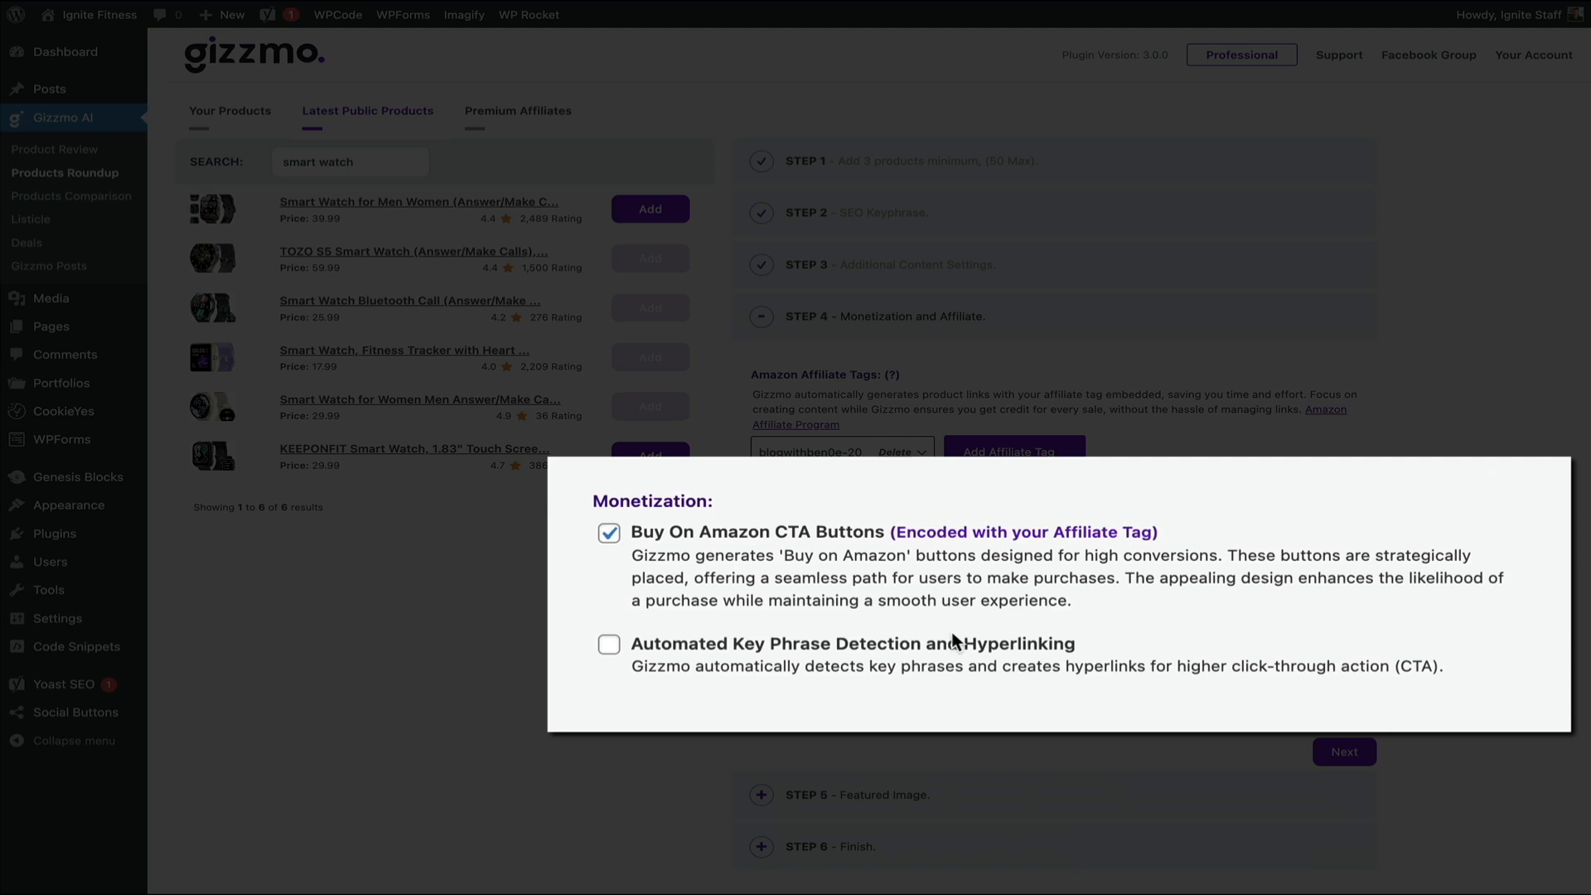
Enable Automated Key Phrase Detection and Hyperlinking, check the selectable featured images, and keep the default smart watch image.
click(609, 654)
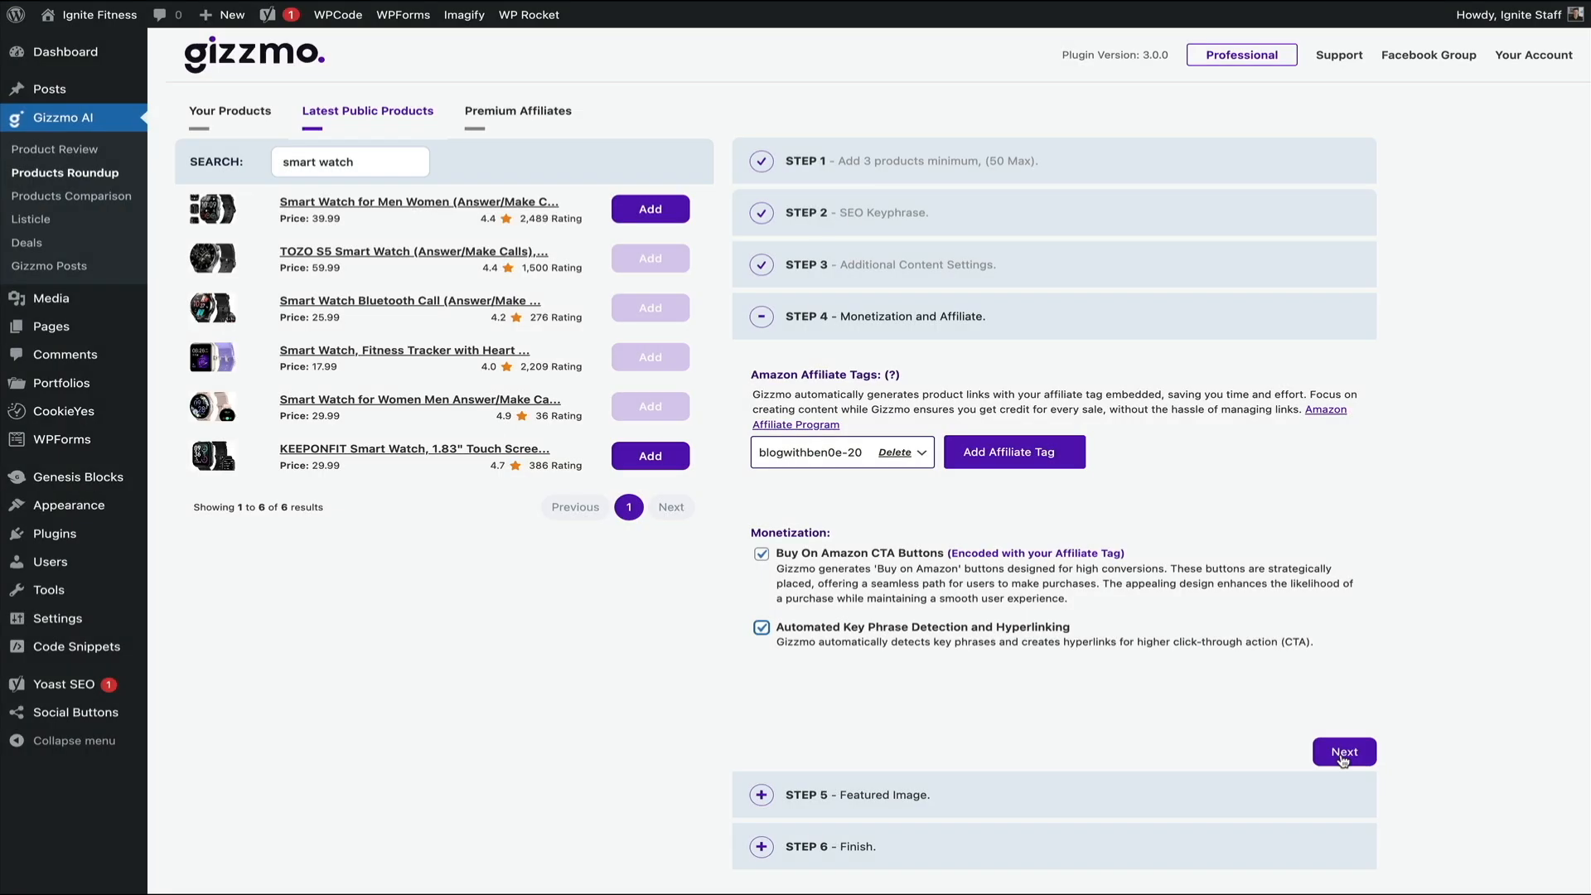
click(1342, 759)
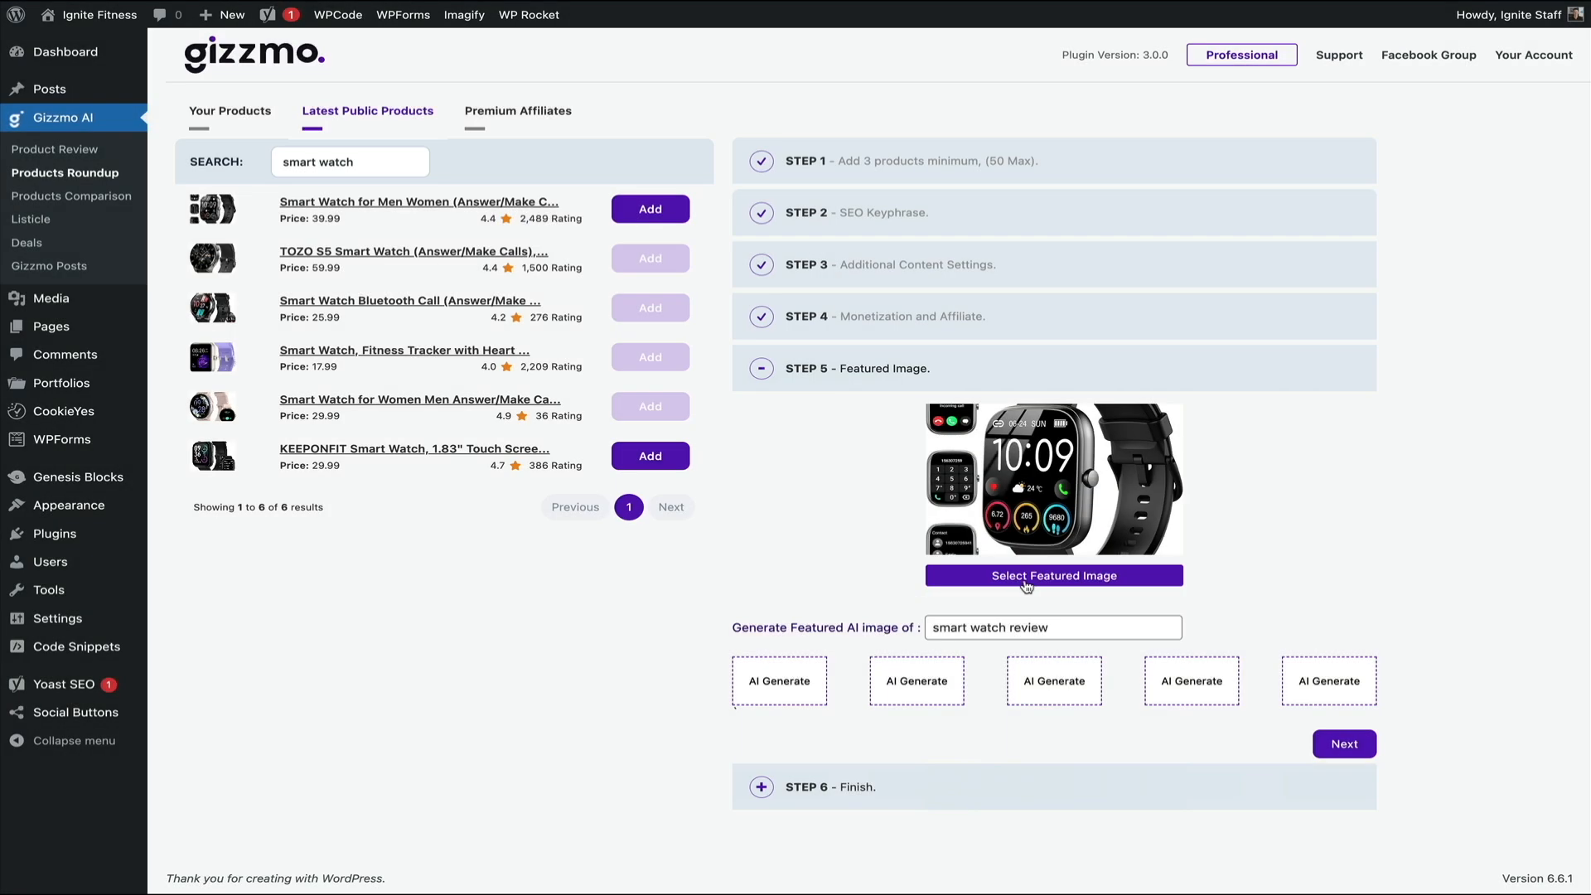
click(1027, 580)
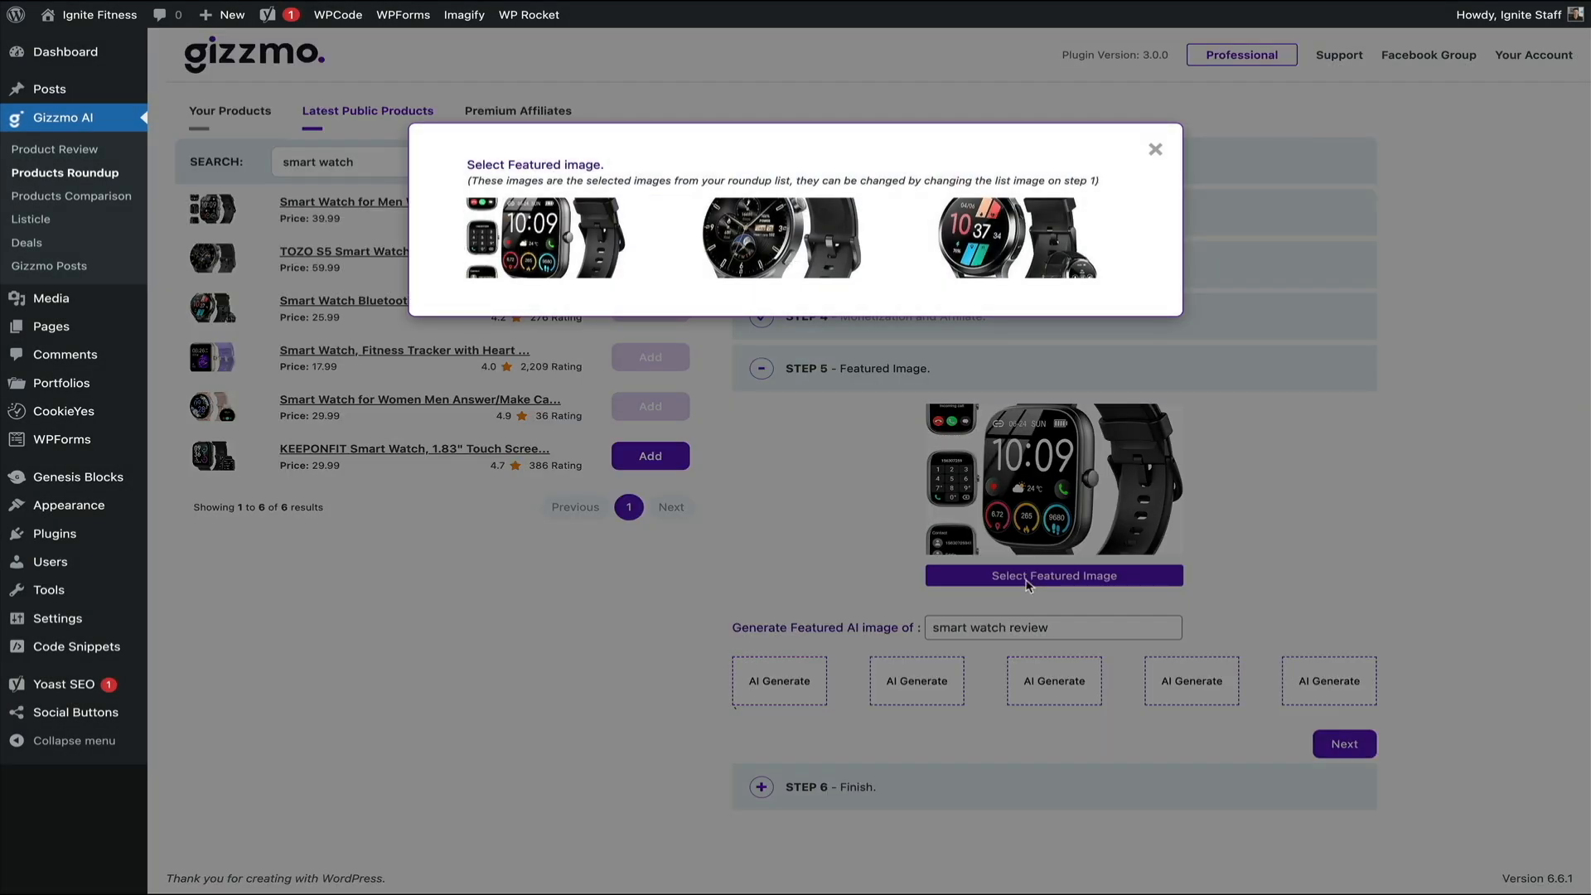
click(1153, 151)
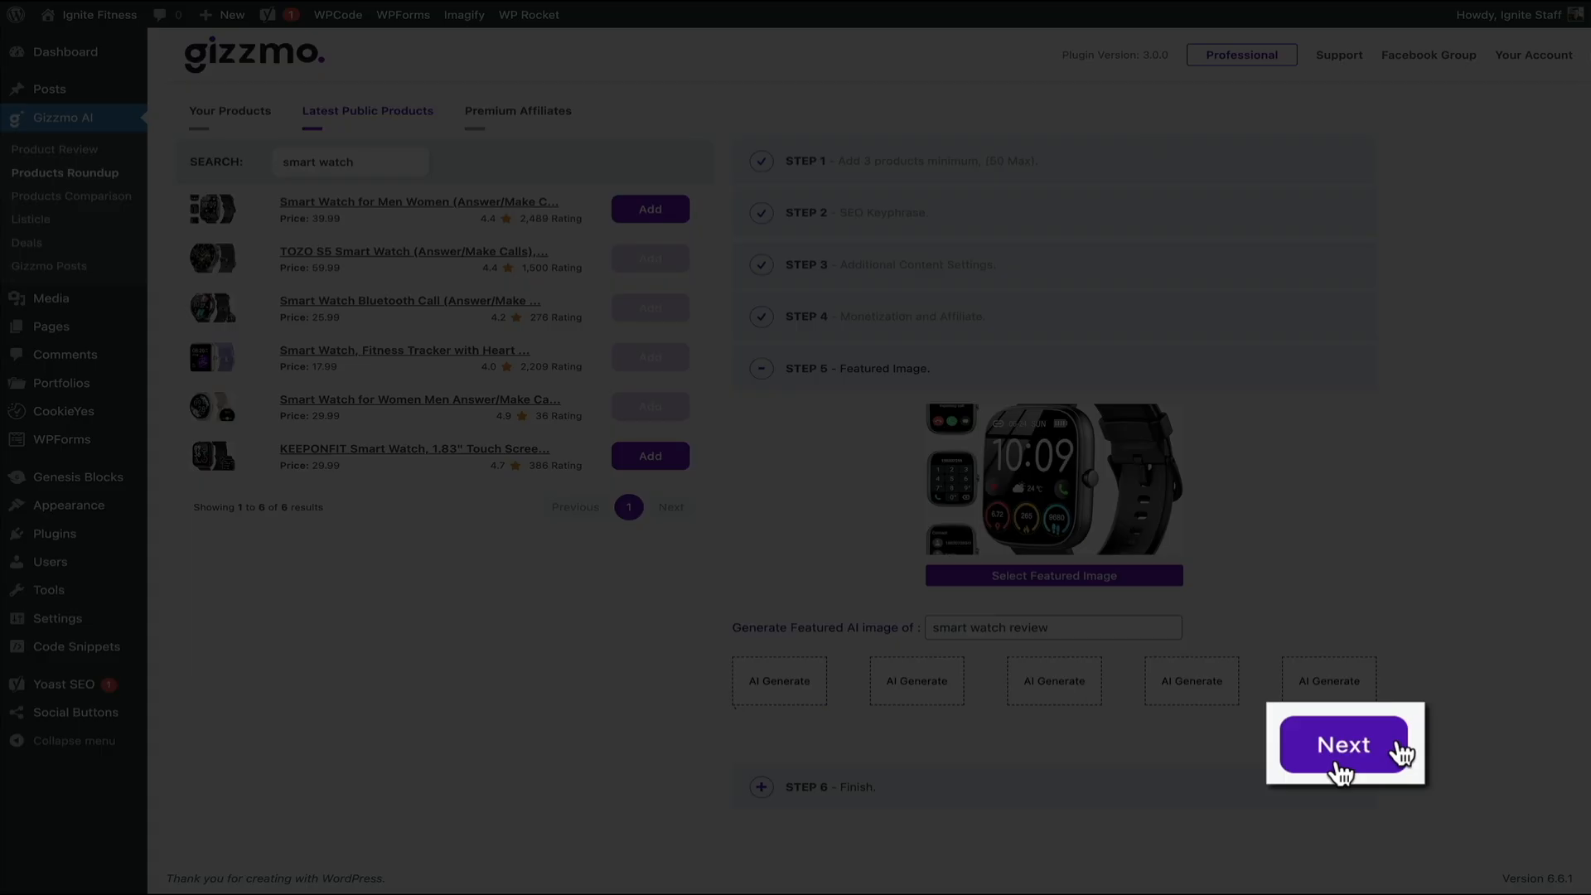
click(1342, 757)
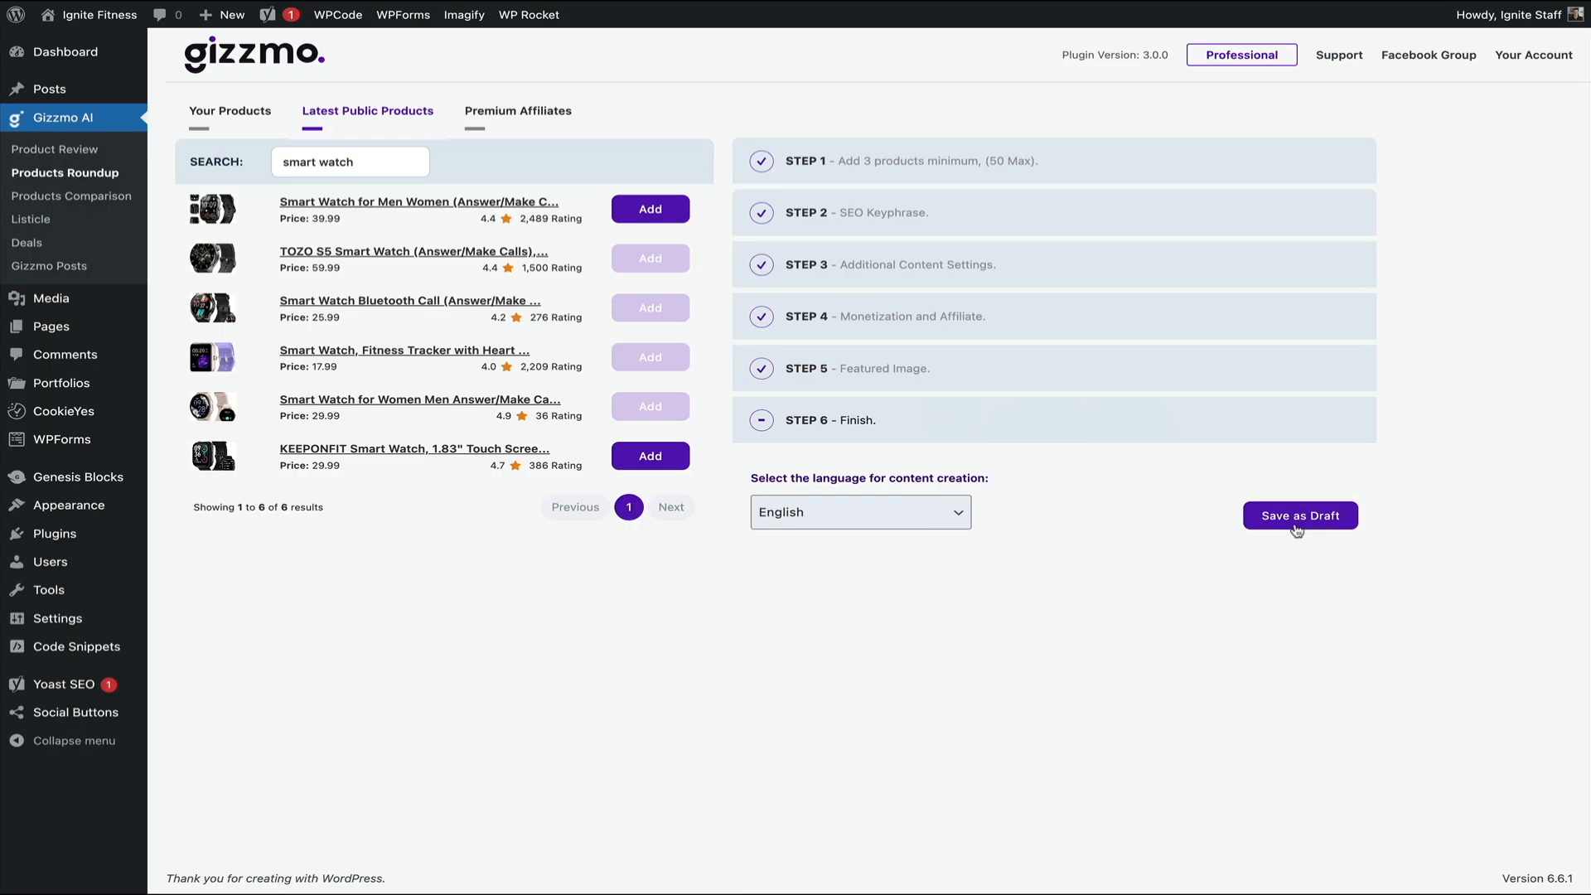
Generate the roundup in English, save it as a draft, and open the "Top Smart Watch Reviews for 2023" post.
click(1297, 526)
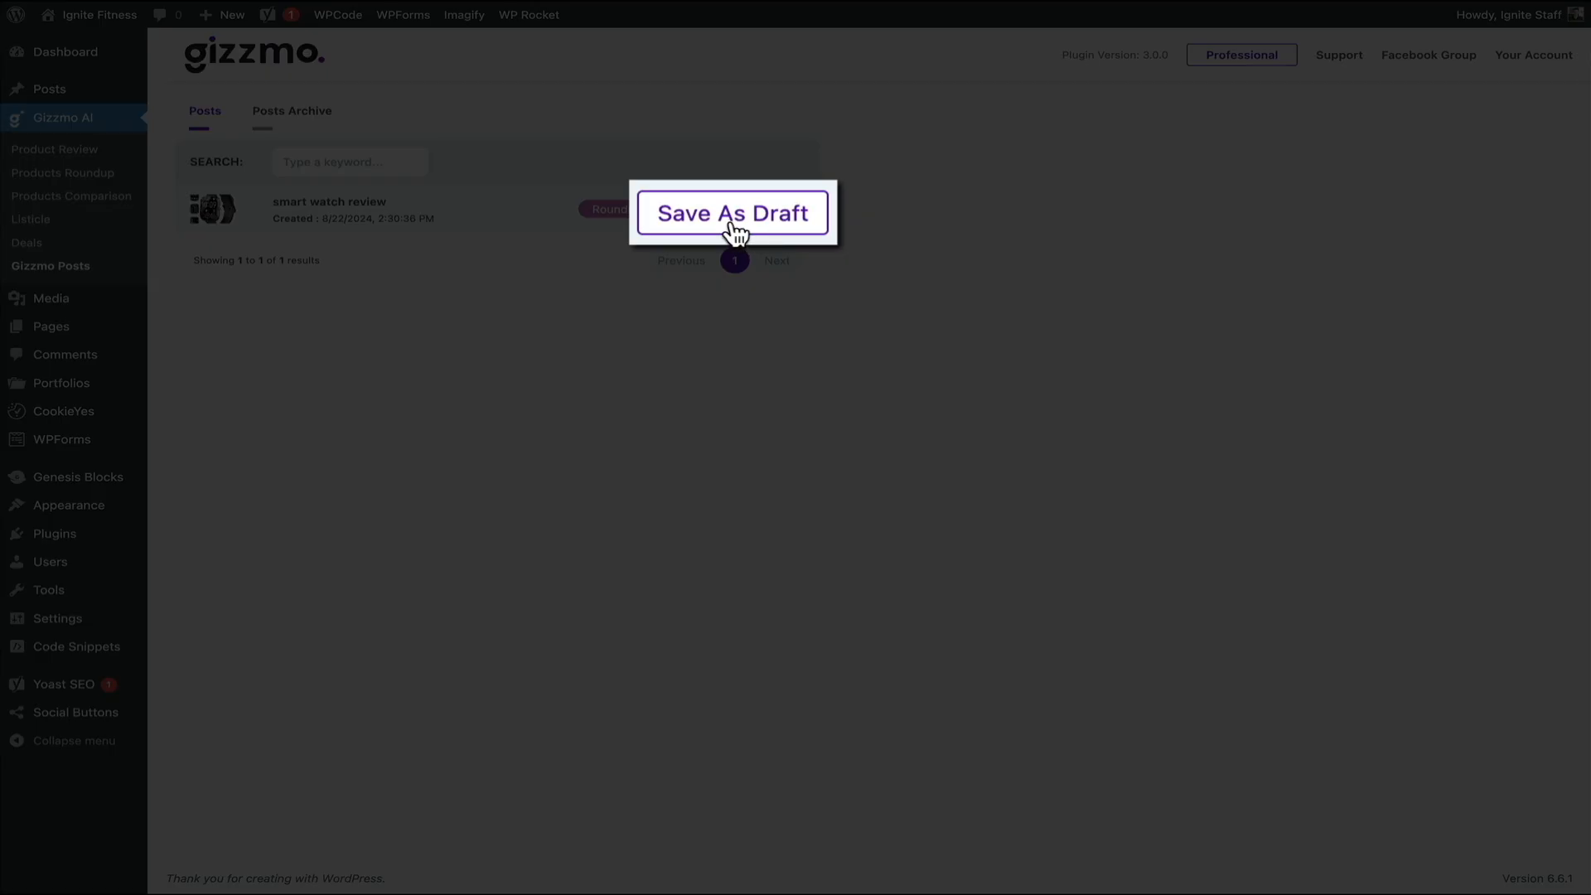
click(732, 224)
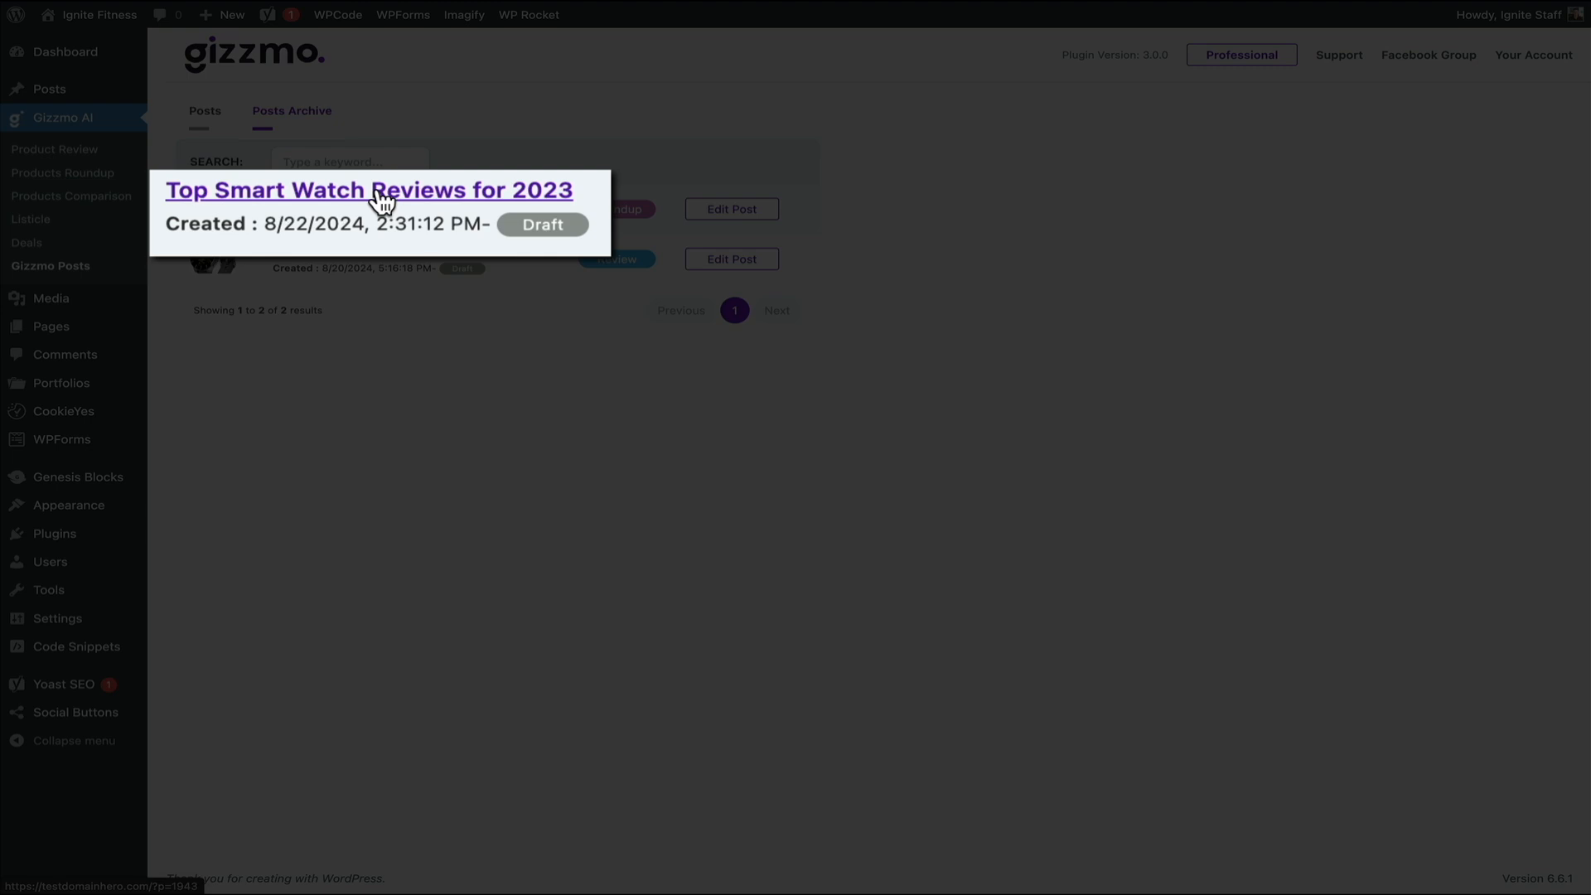
click(382, 194)
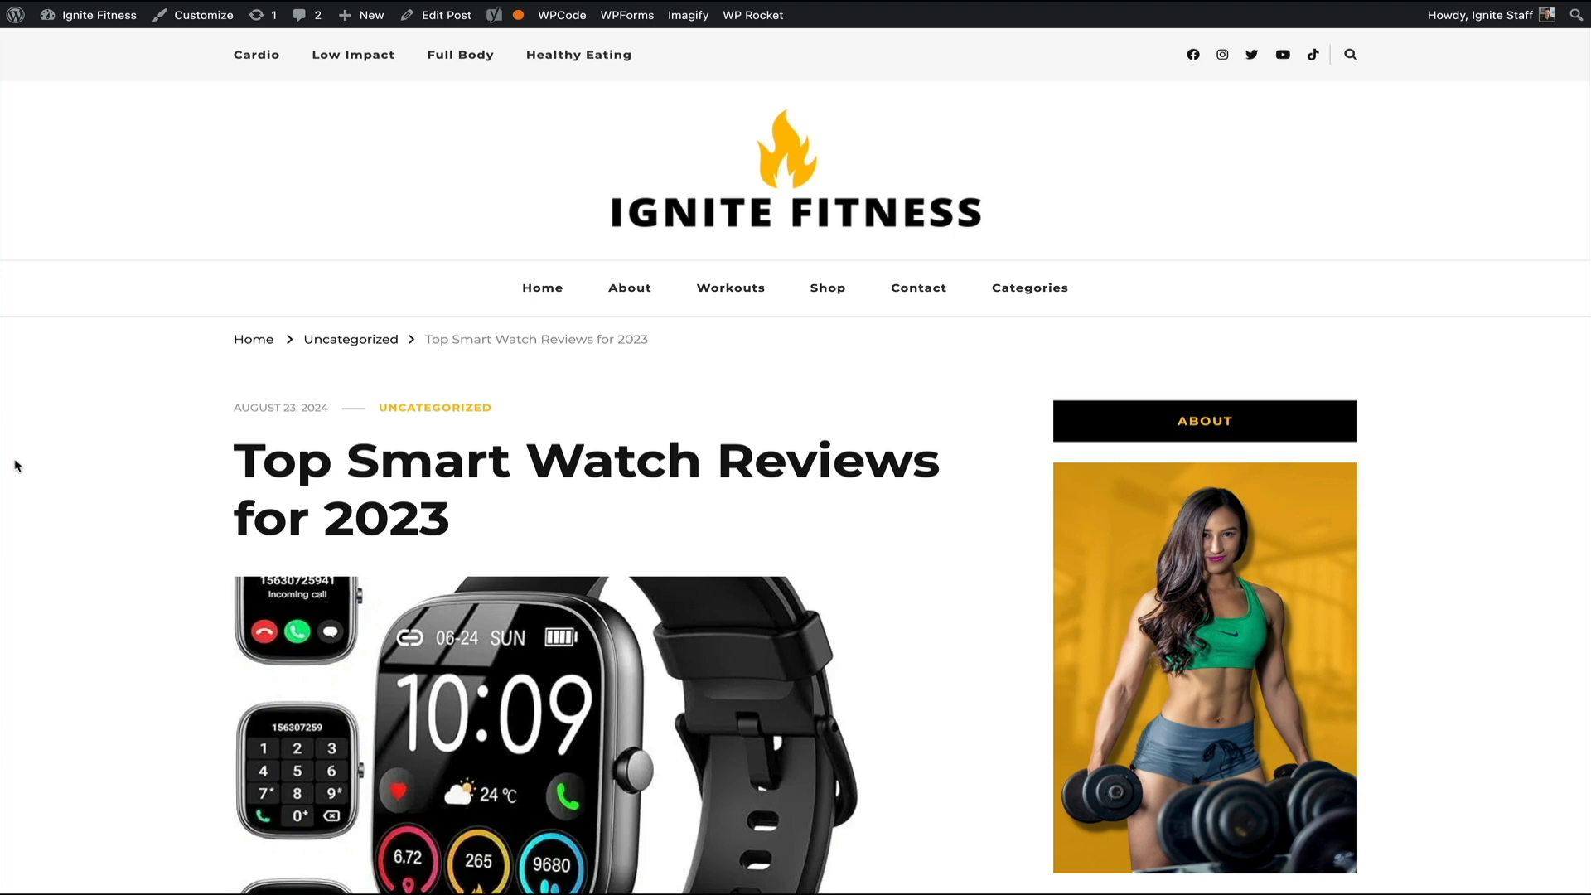
Read through the roundup draft, checking the top products list and each watch's description, ratings, pros and cons, and Buy On Amazon links.
scroll(15, 466, down, 5)
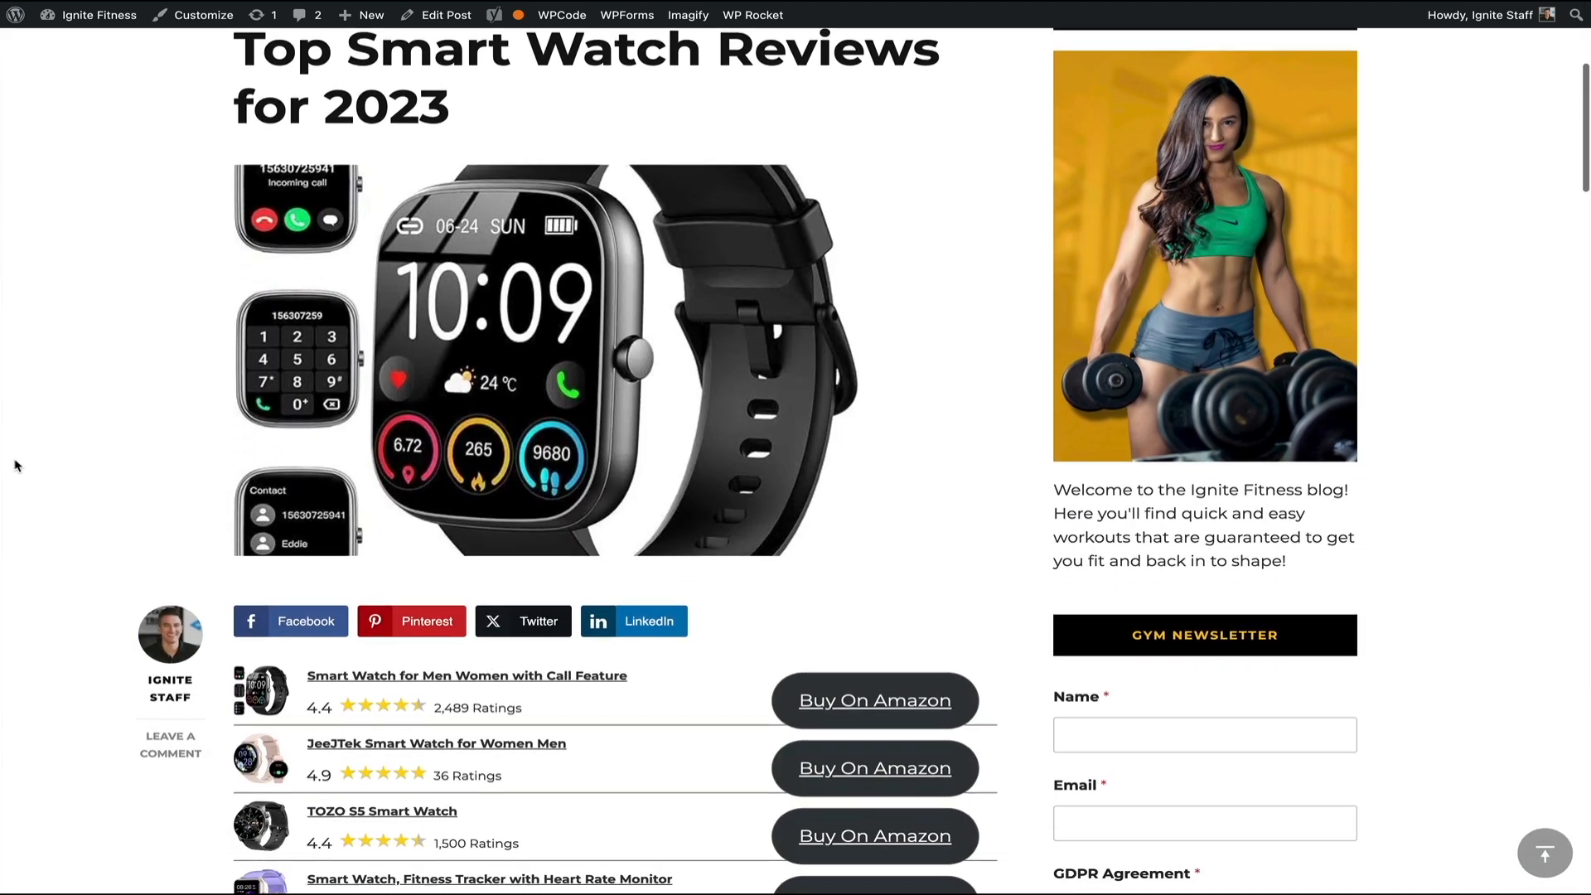
scroll(15, 466, down, 5)
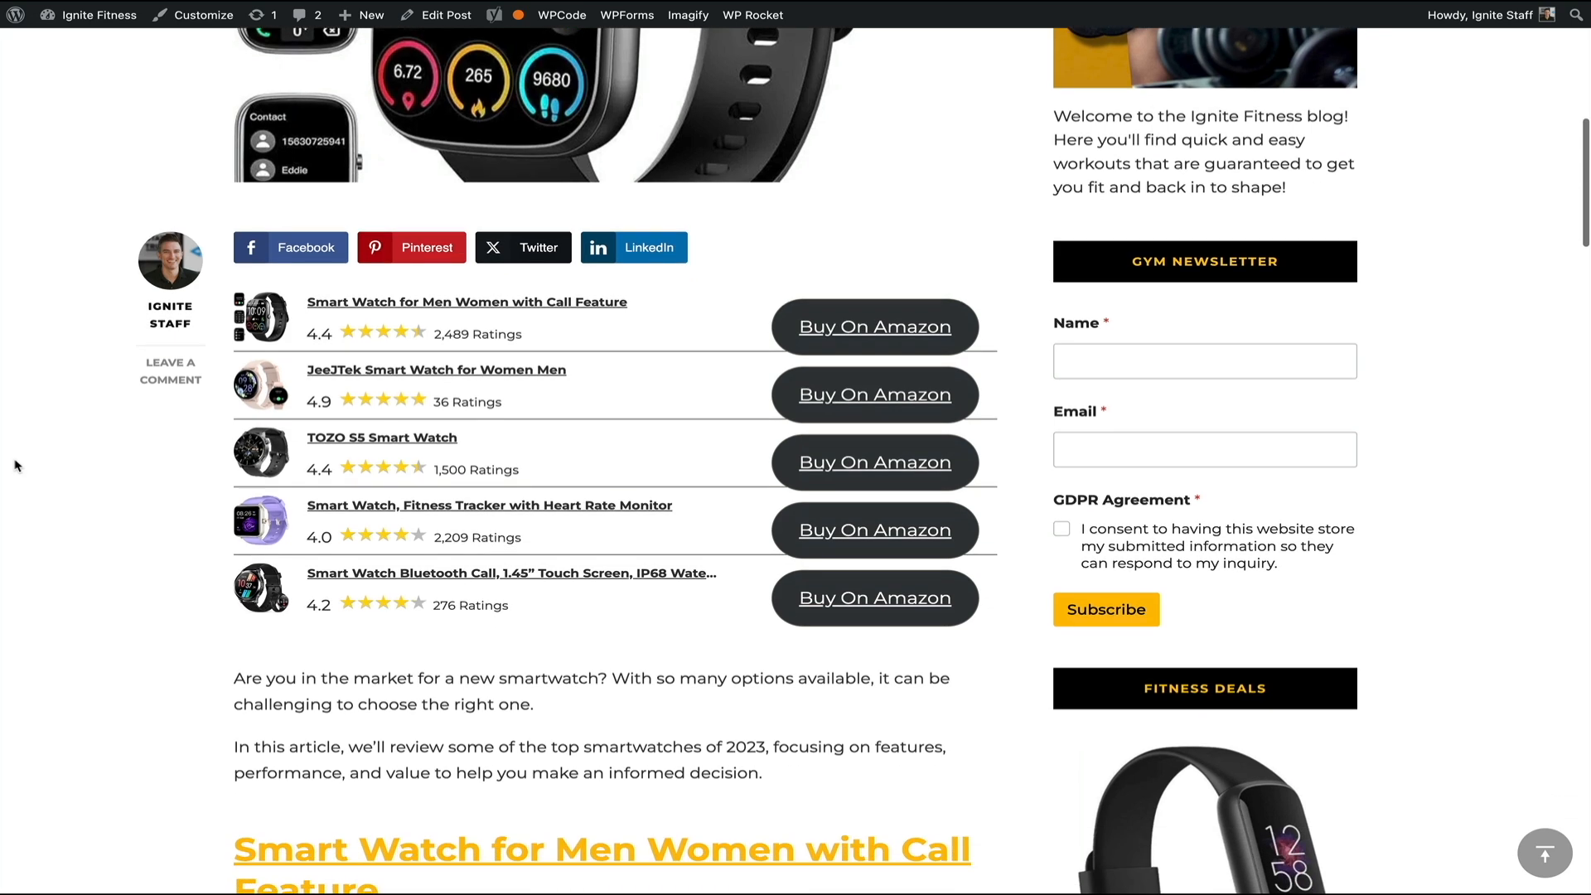
scroll(15, 466, down, 1)
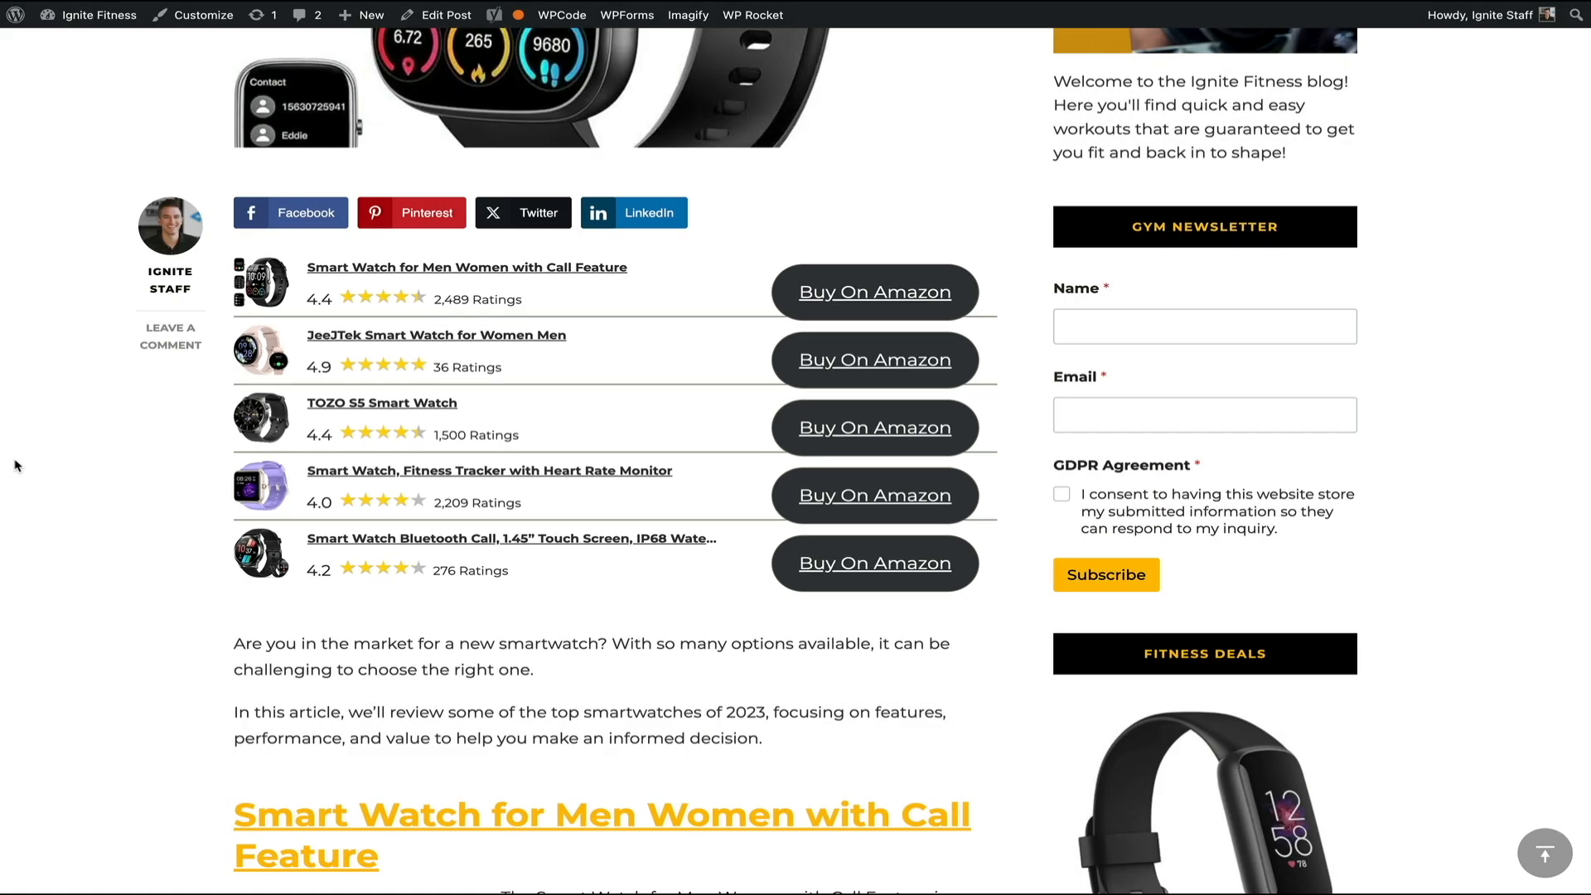
scroll(15, 464, down, 4)
scroll(15, 464, down, 3)
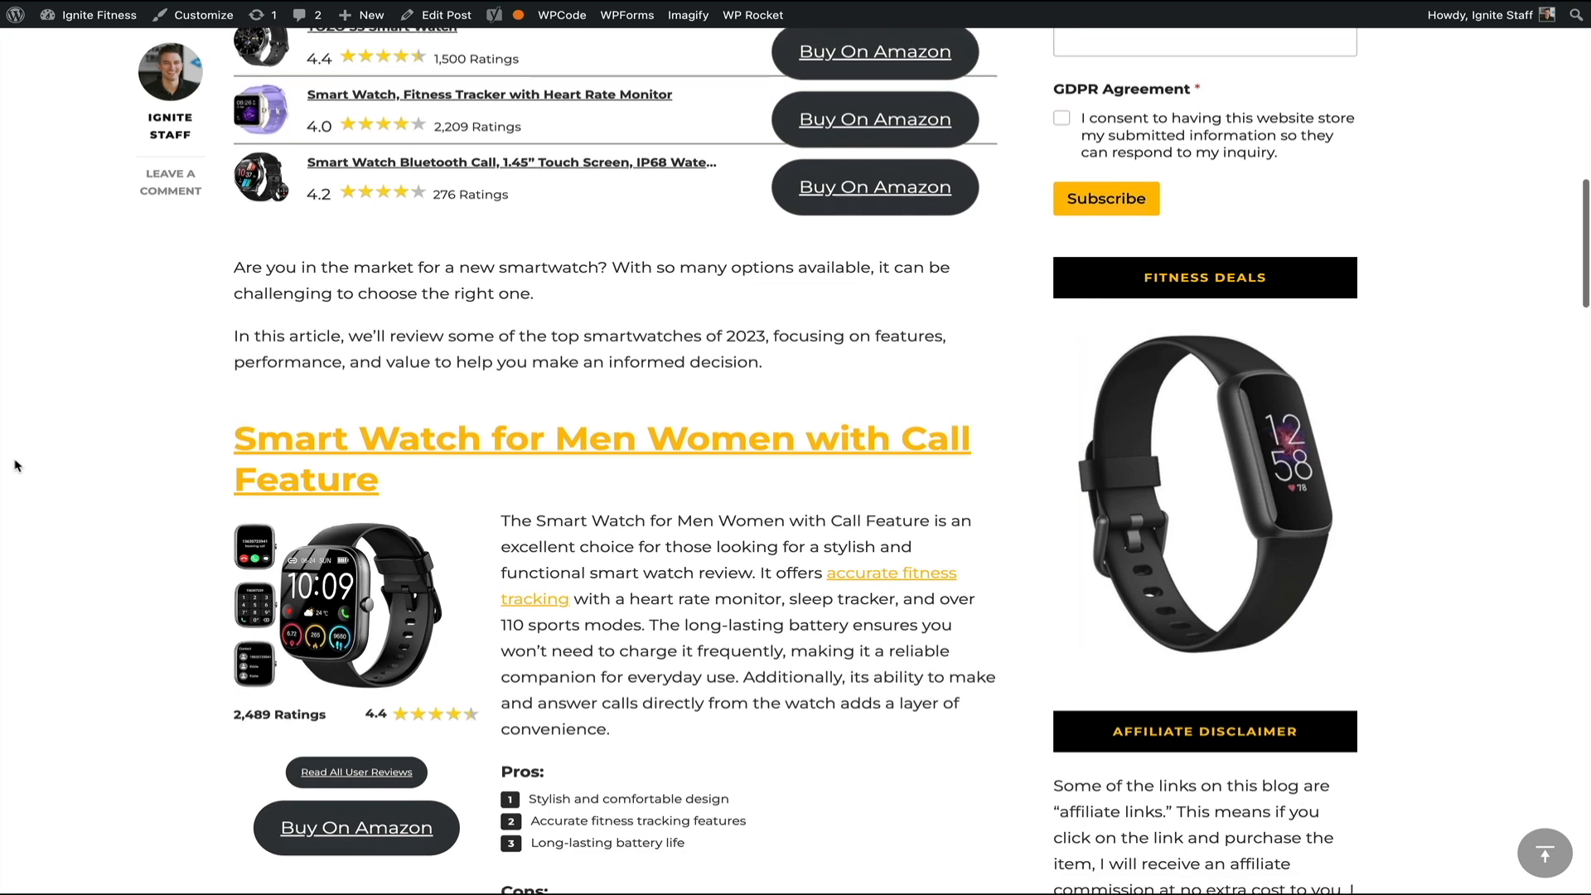
scroll(15, 465, down, 1)
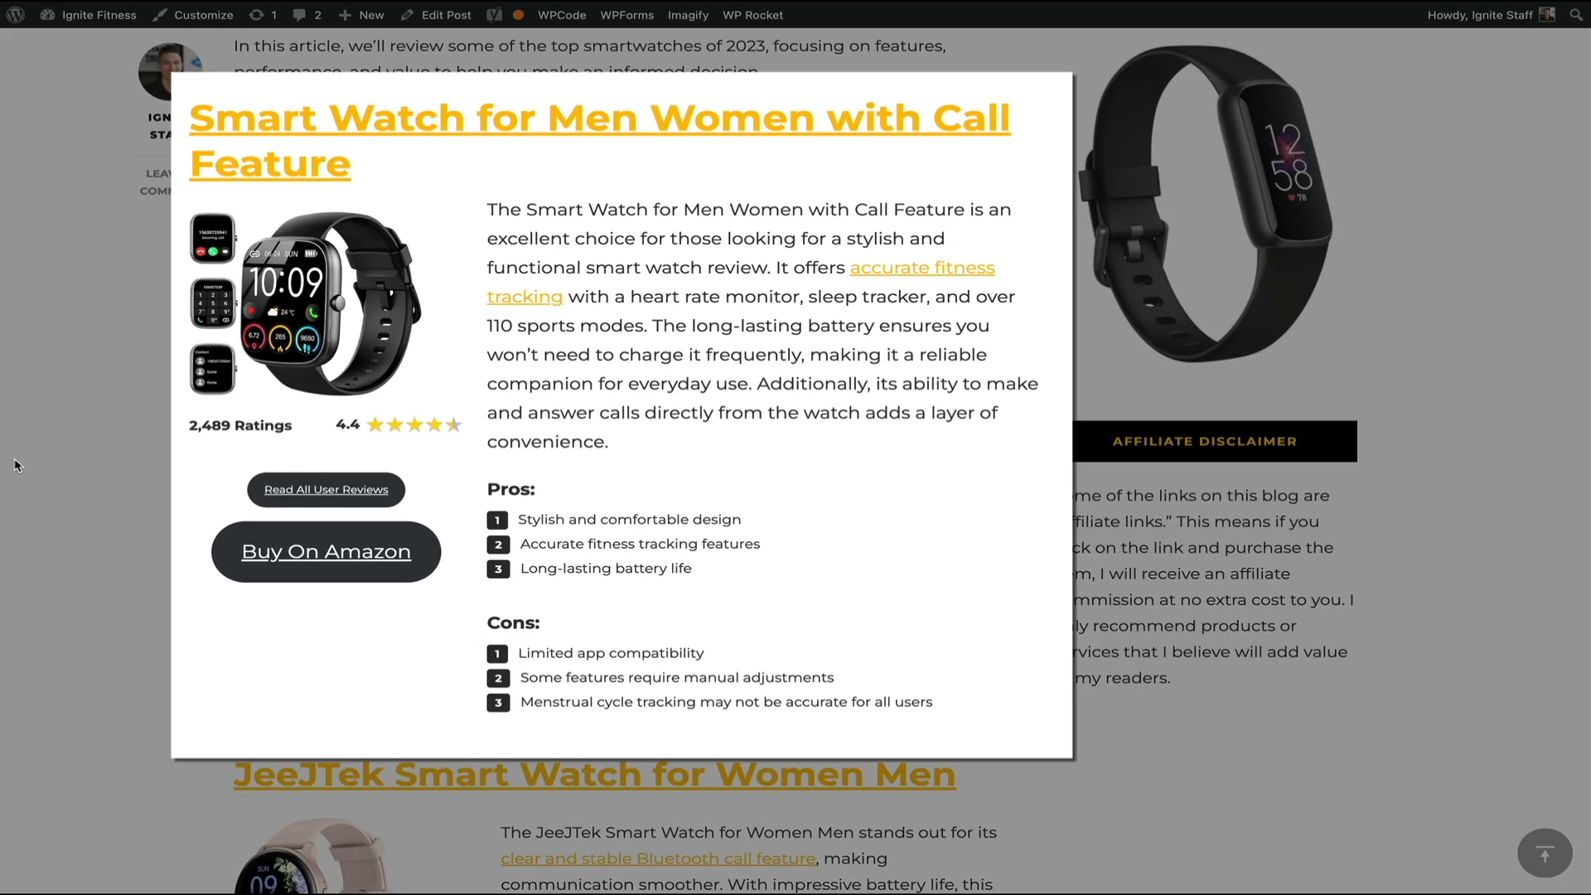
scroll(17, 465, down, 4)
scroll(15, 465, down, 5)
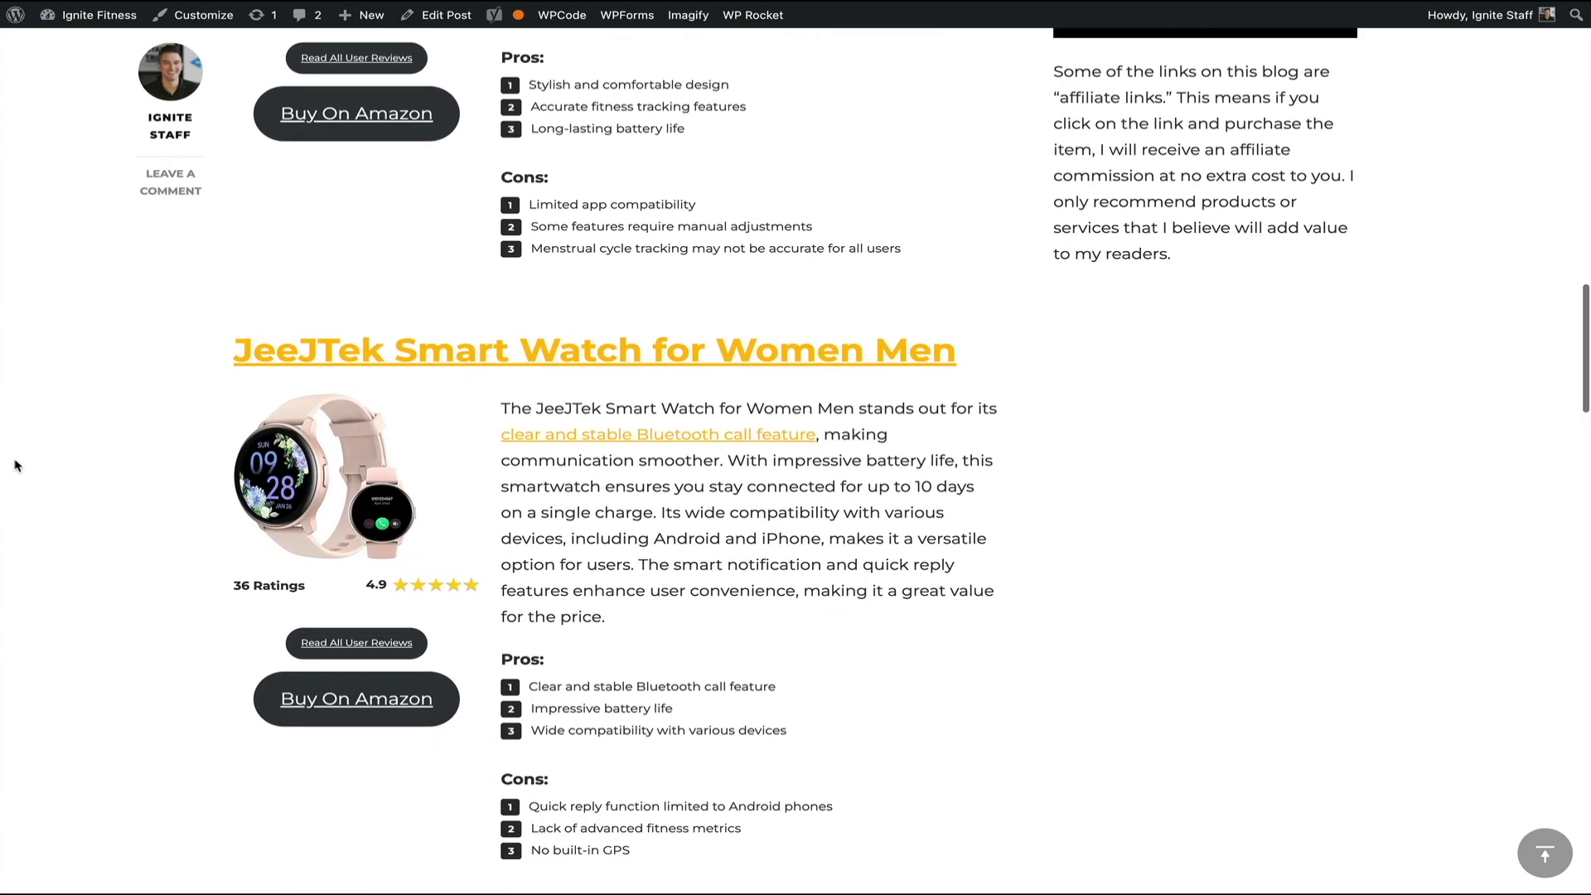
scroll(15, 464, down, 9)
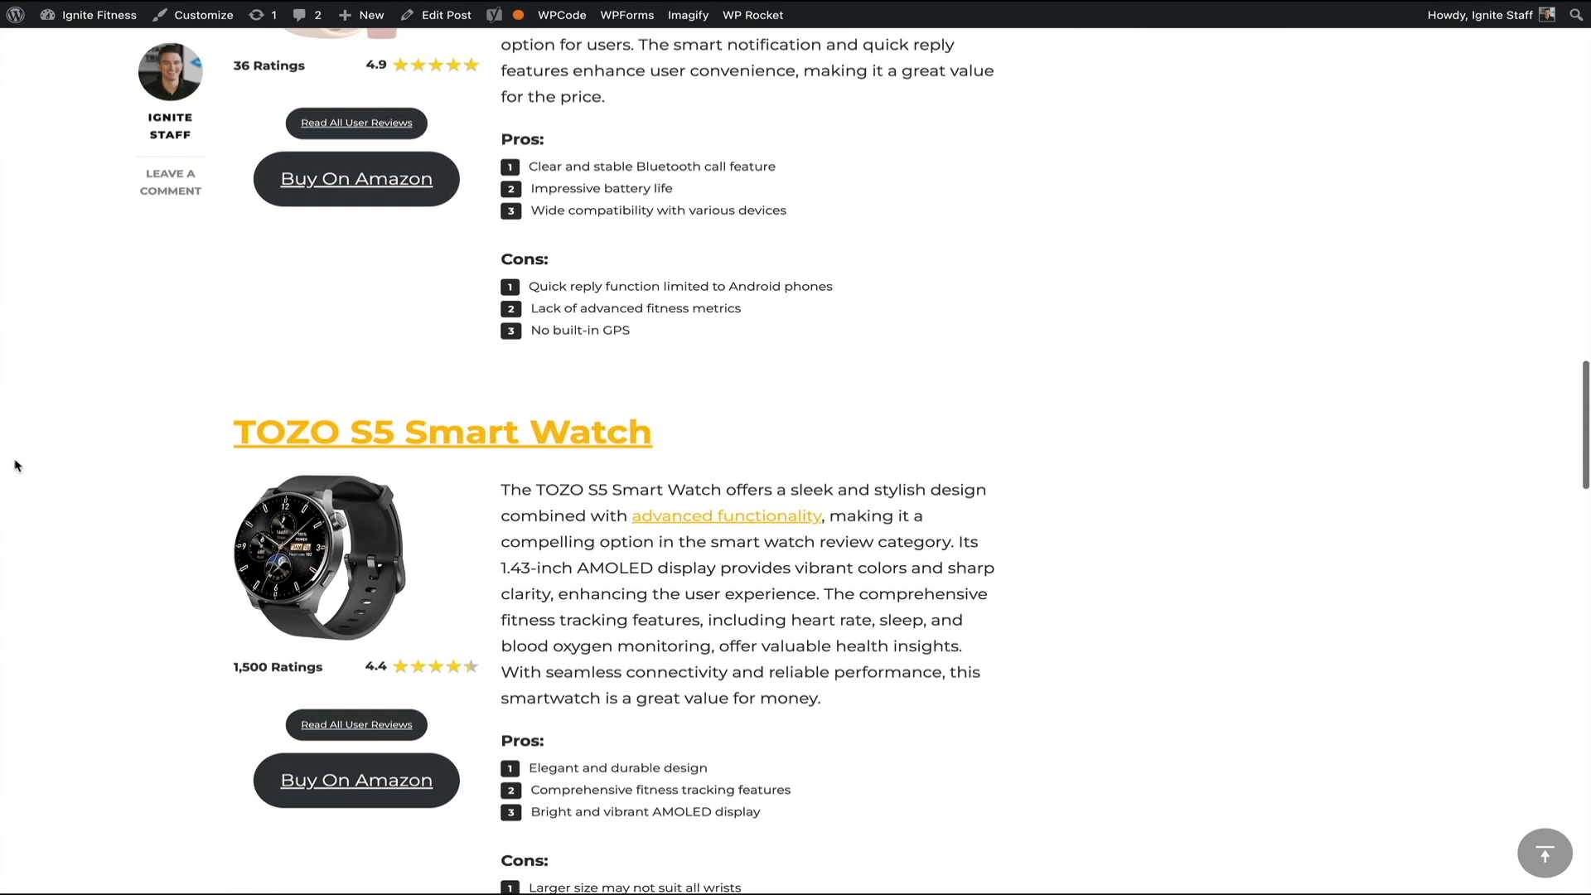
scroll(15, 465, down, 10)
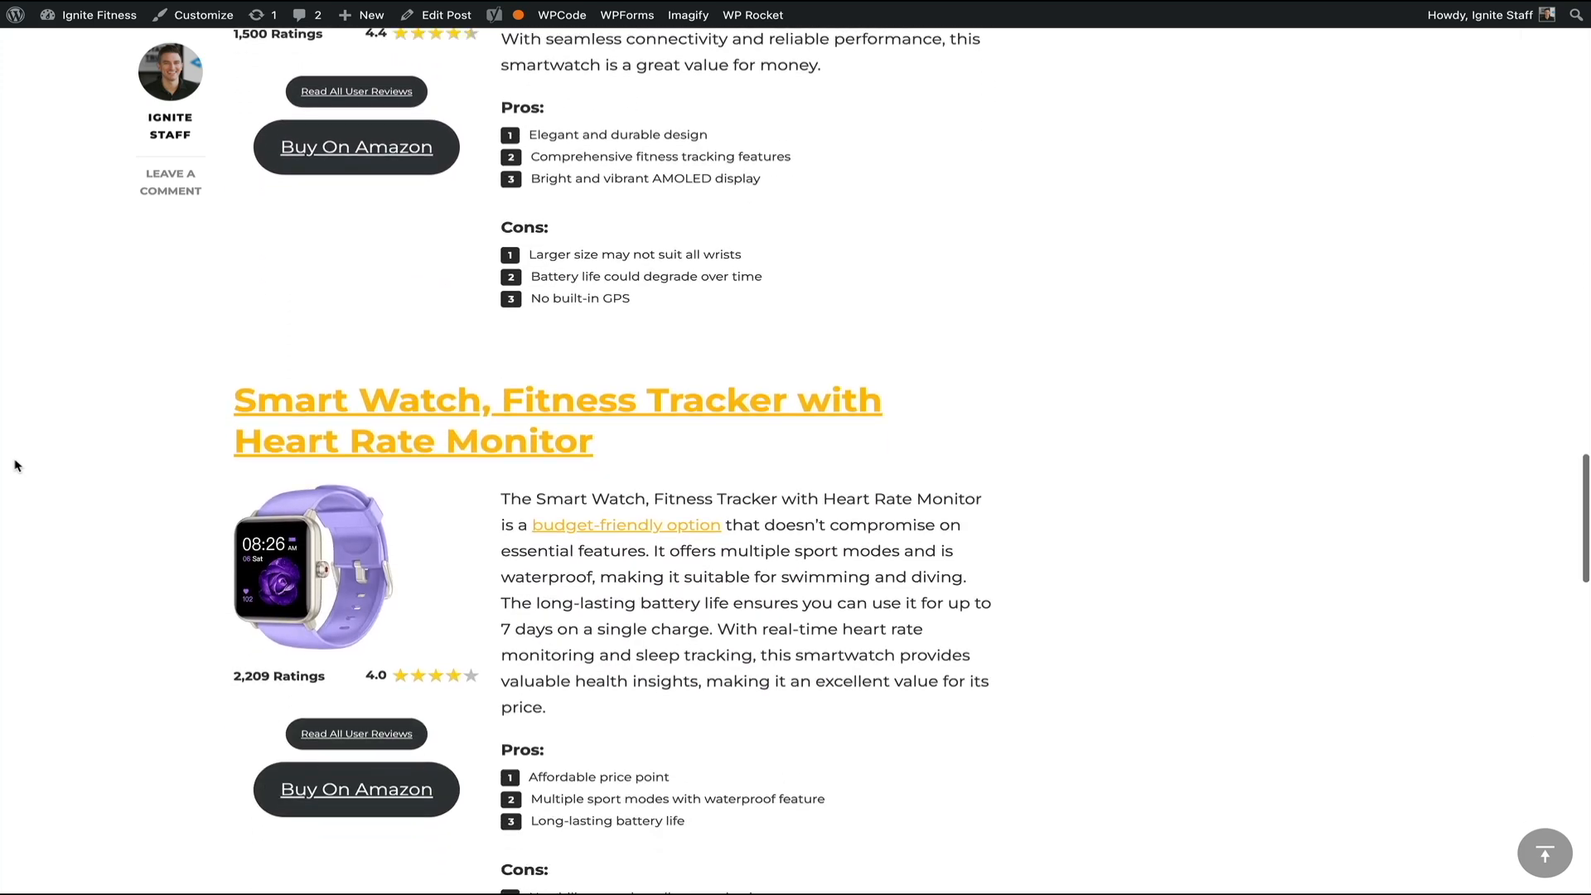
scroll(15, 465, down, 4)
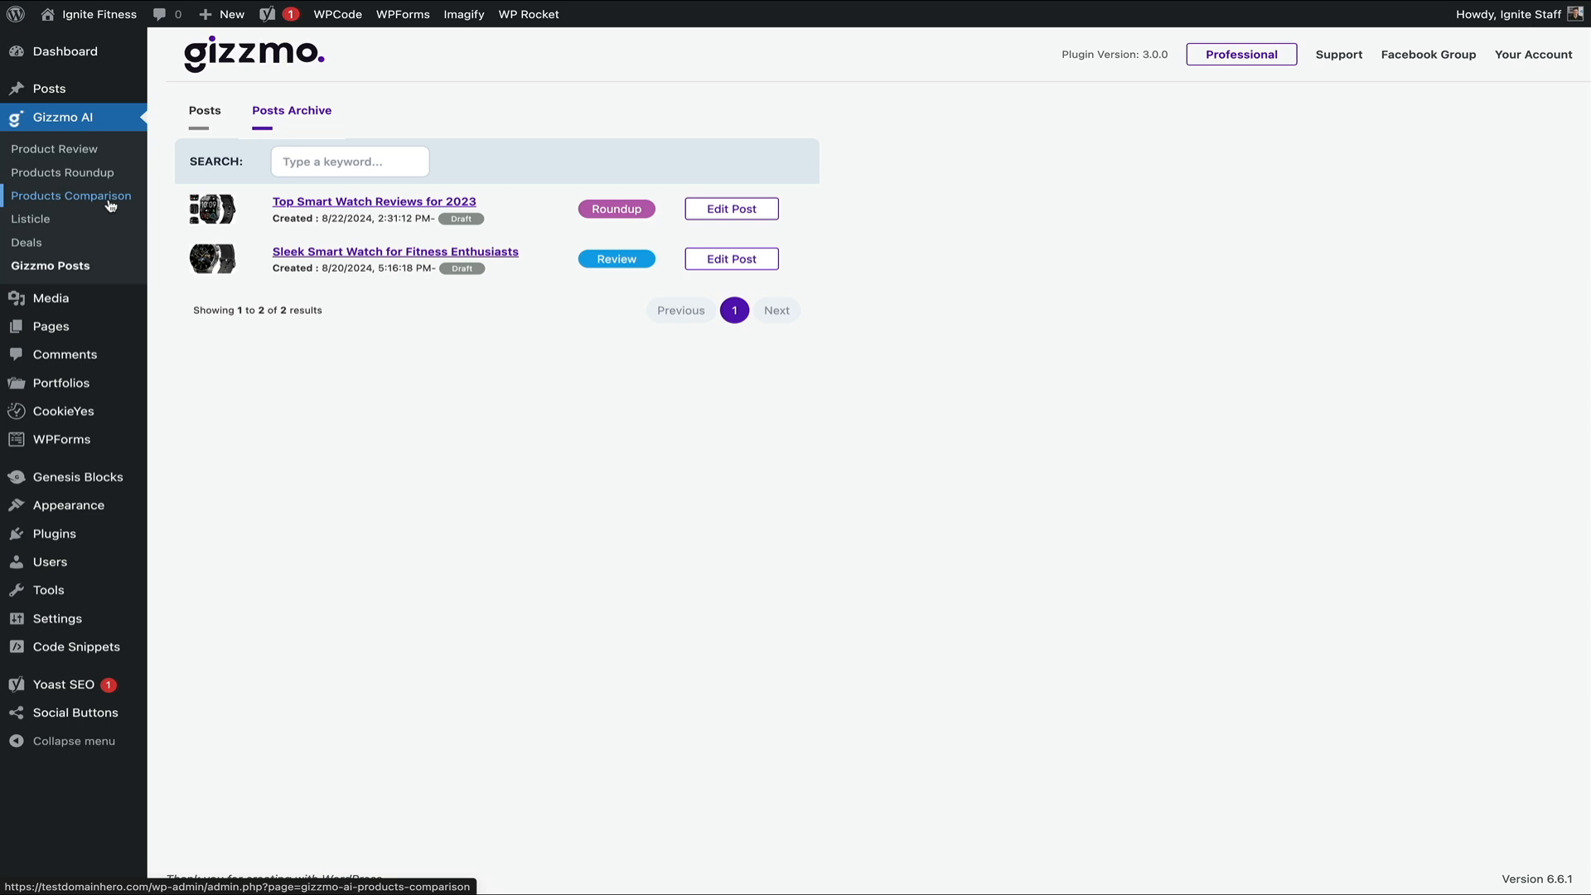
Start a products comparison of the STANLEY IceFlow tumbler and Toofeel 32 oz bottle from the public "water bottle" results, and get their comparable features.
click(111, 201)
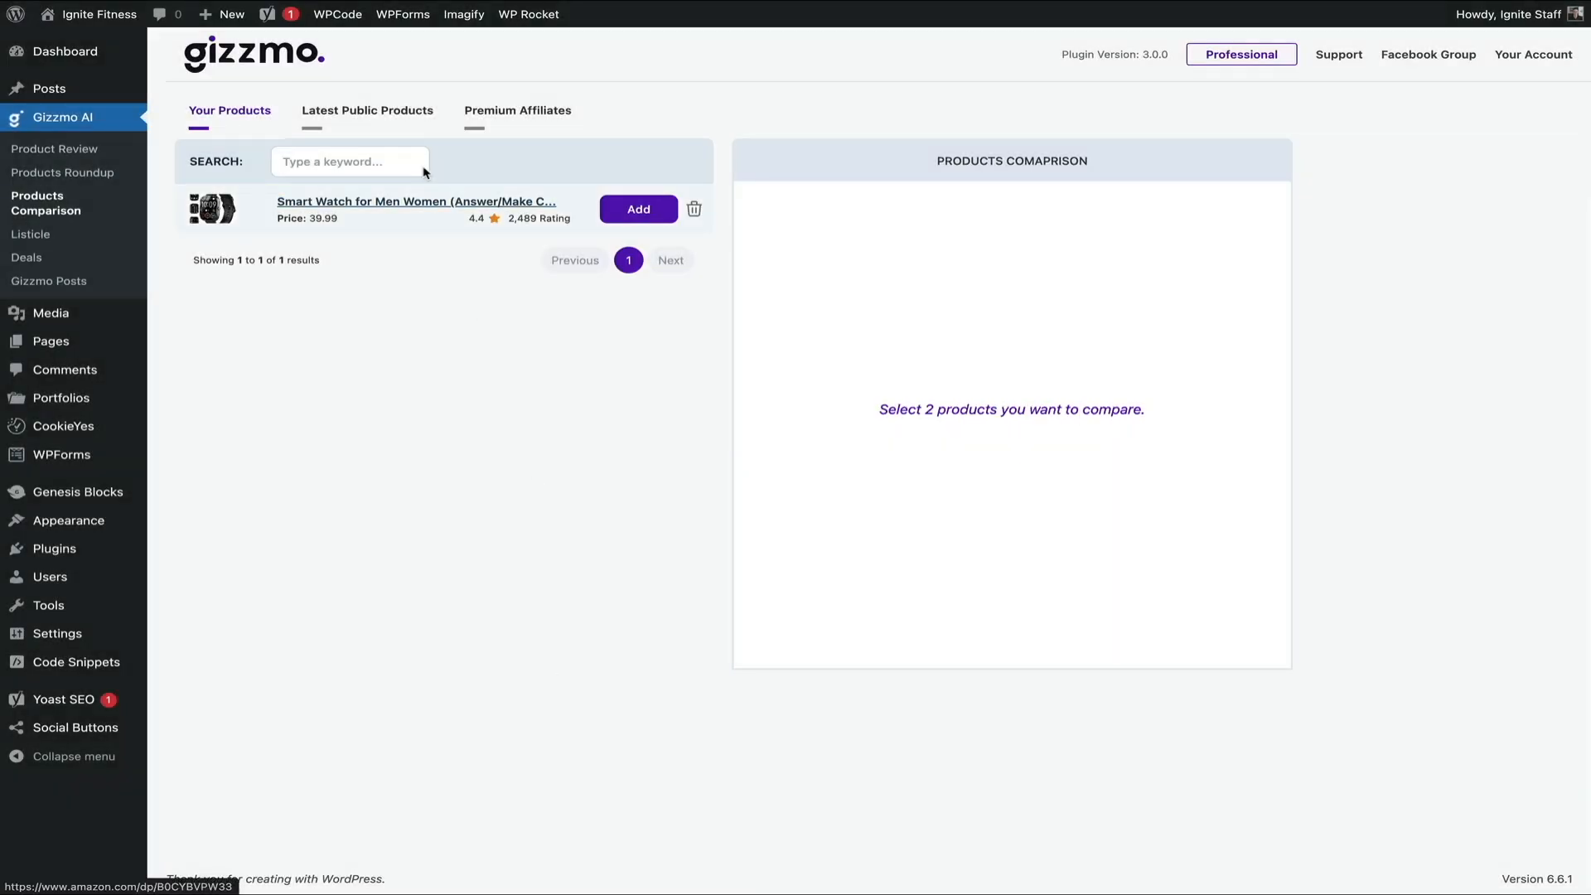
click(388, 119)
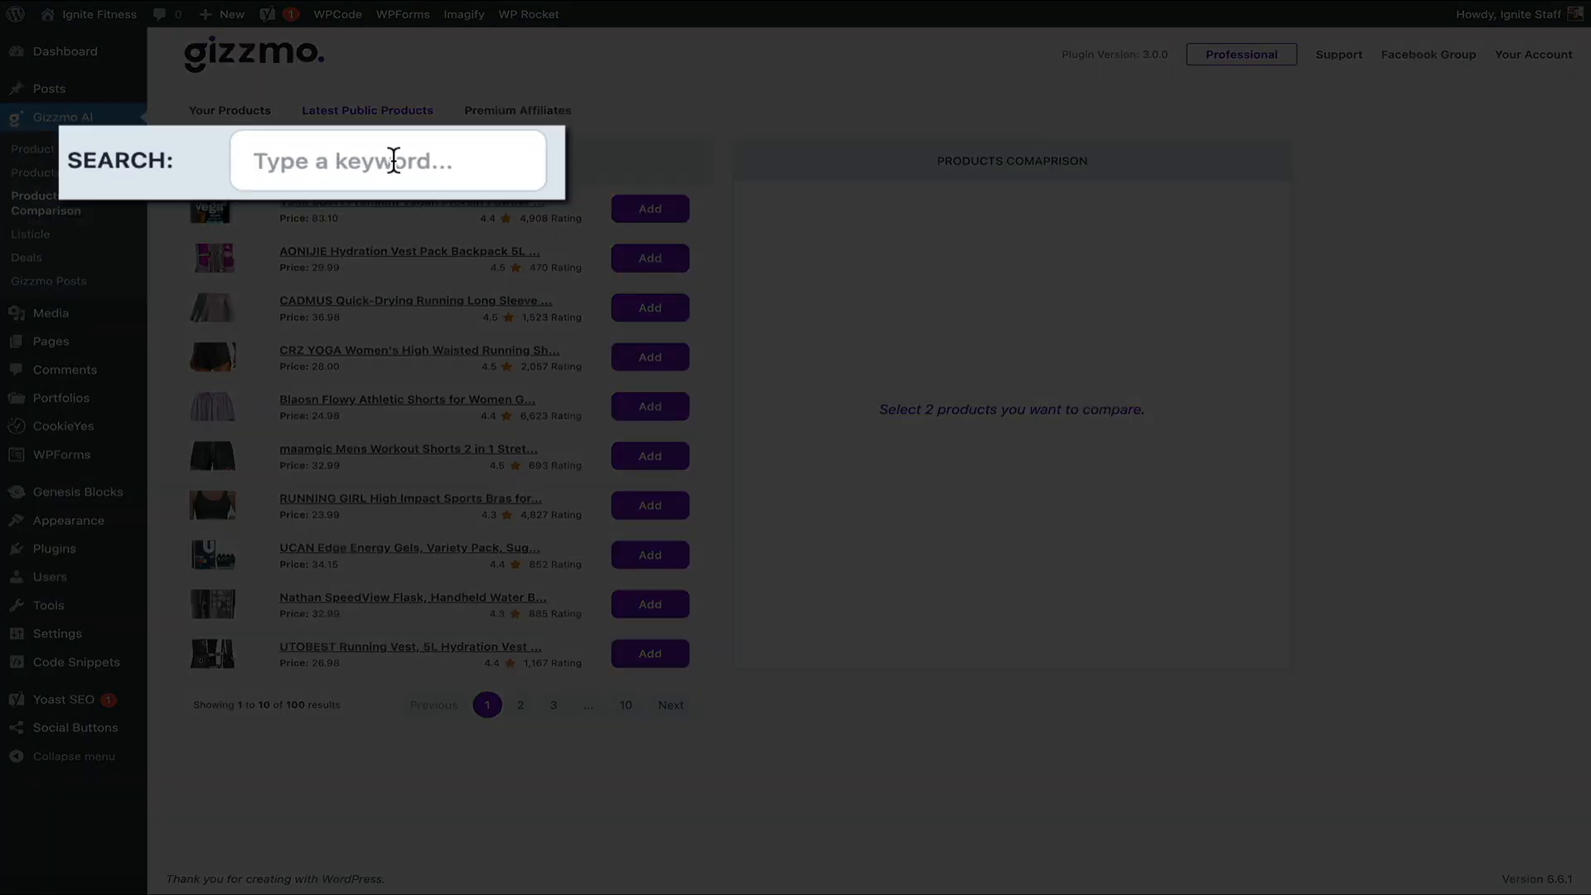
click(354, 160)
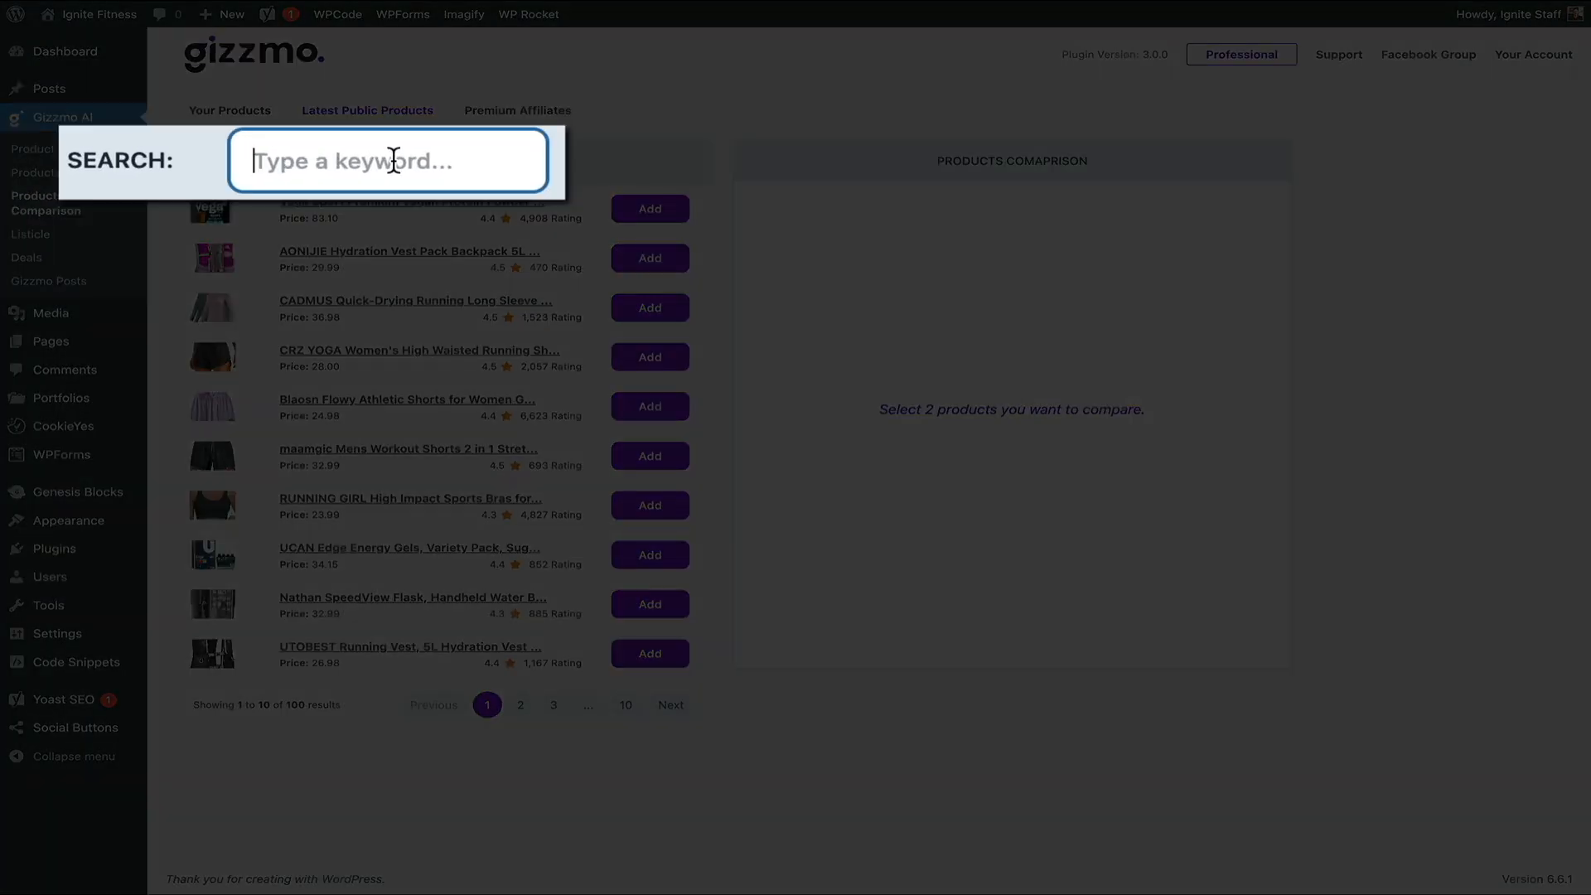
text(water bottle)
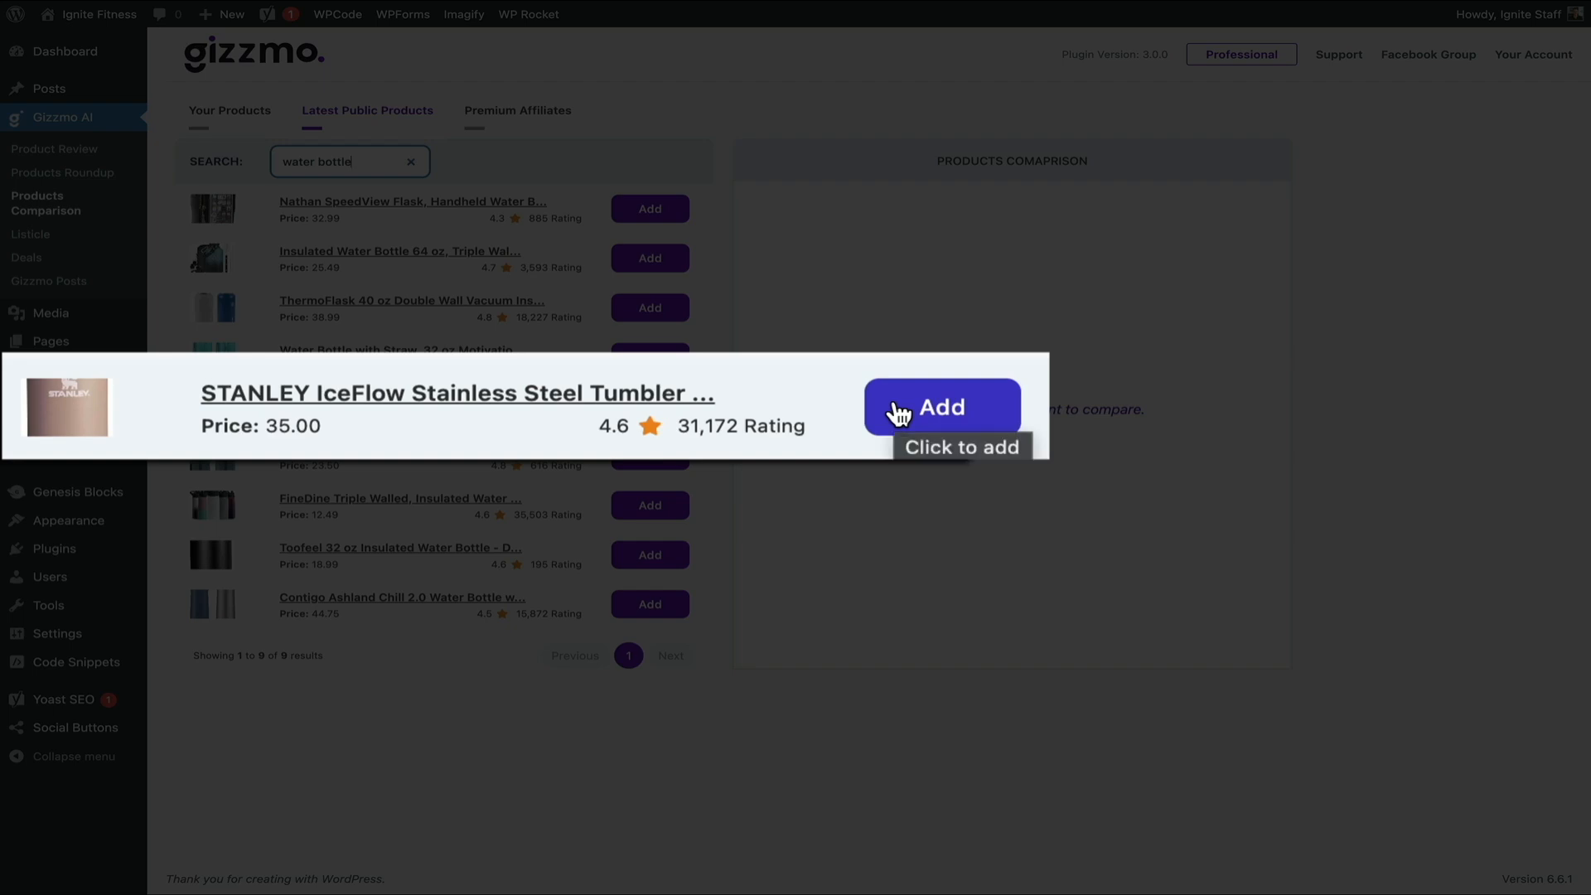
click(630, 406)
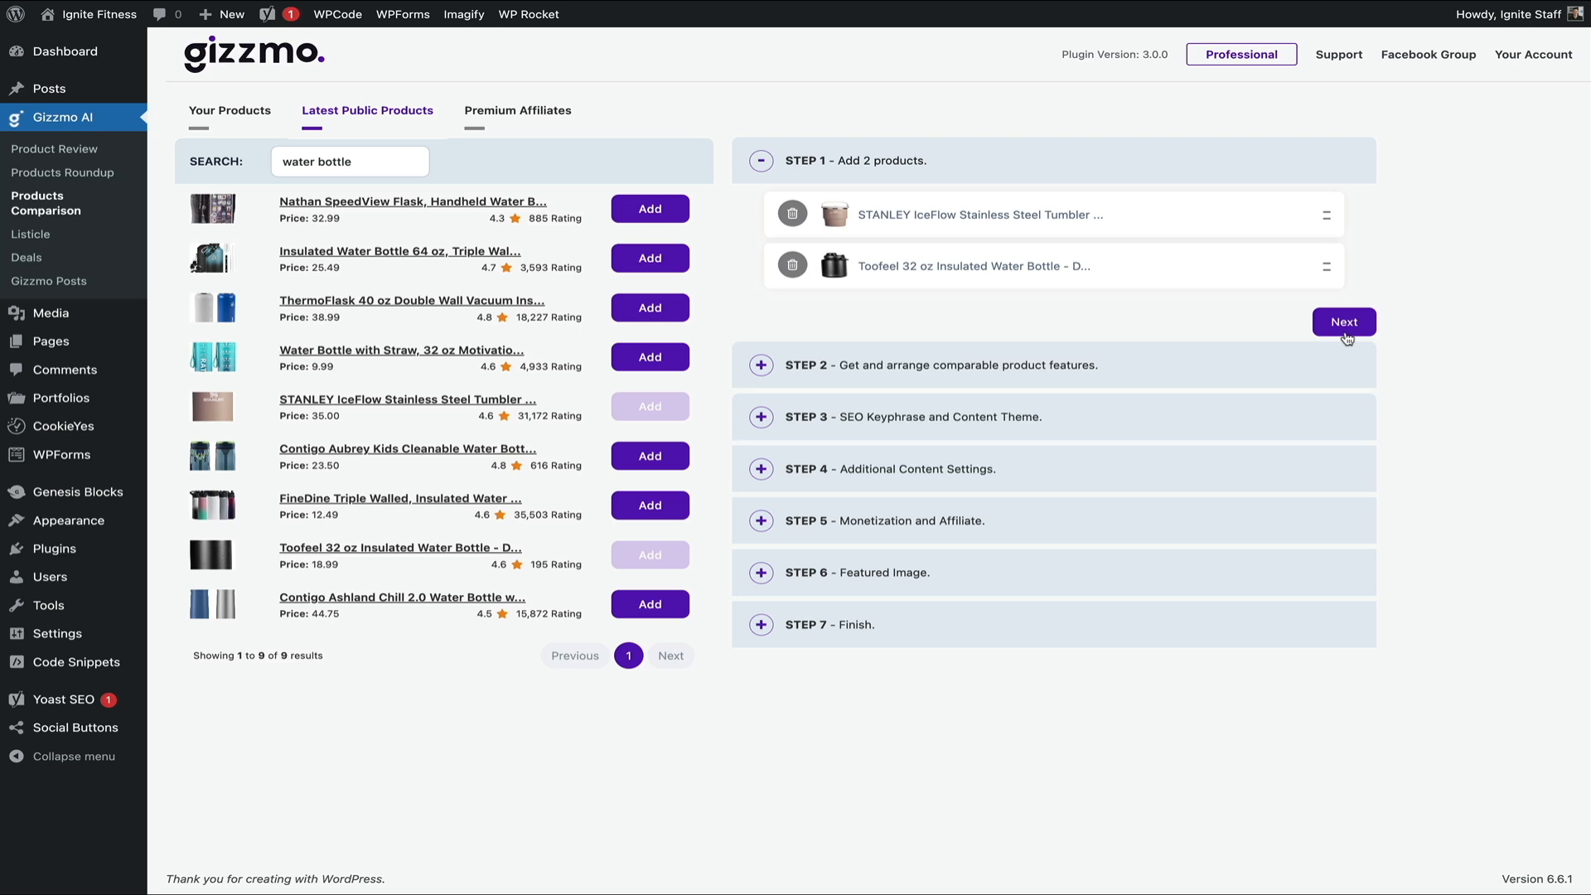
click(1347, 324)
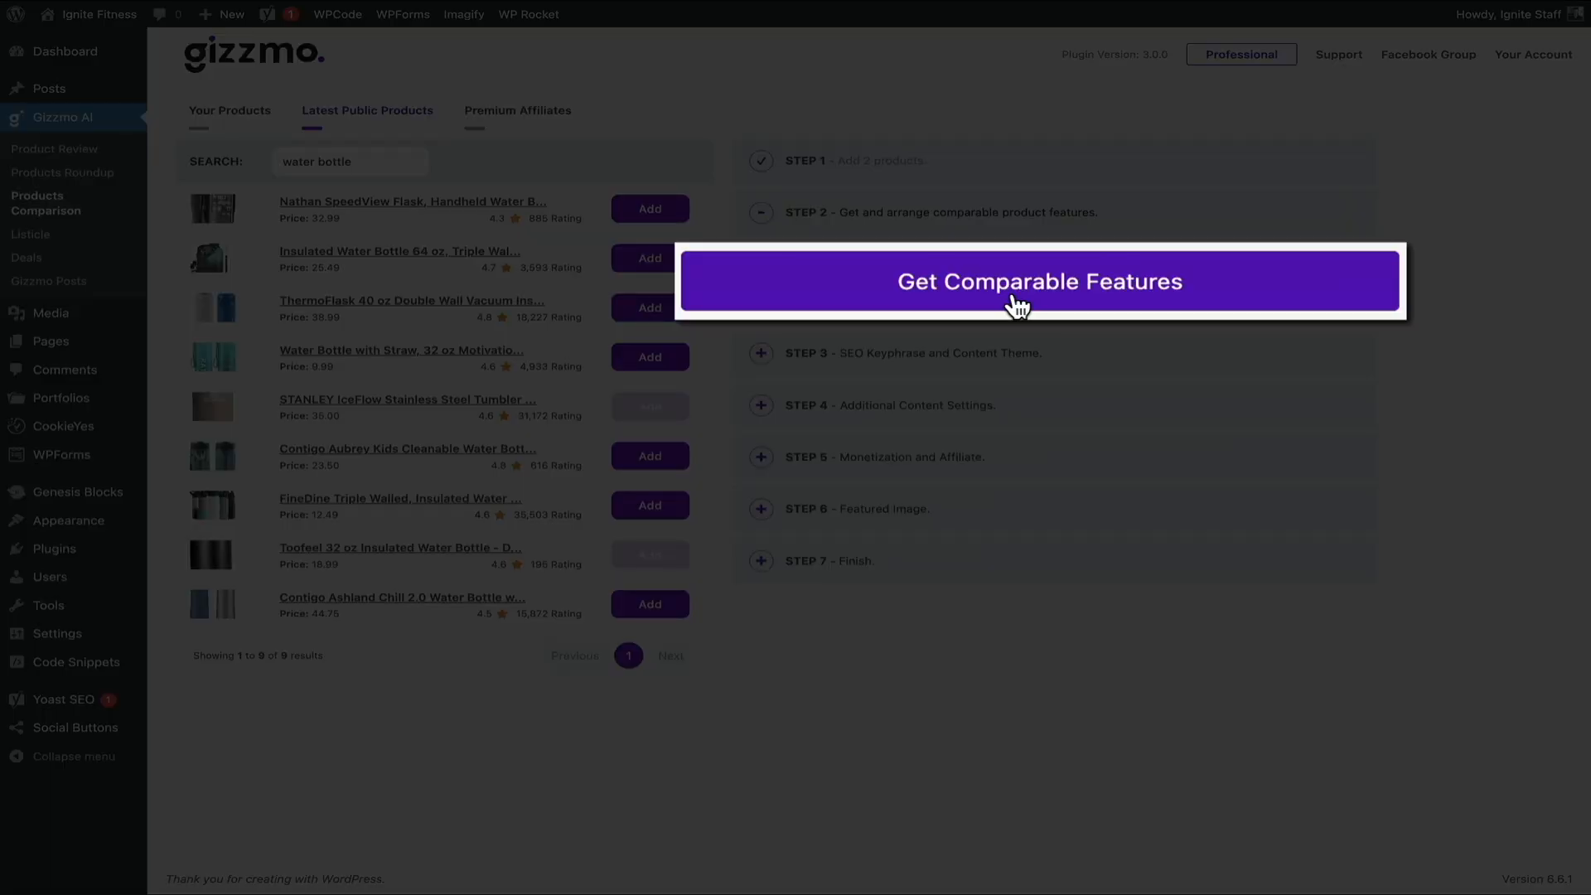
click(1026, 293)
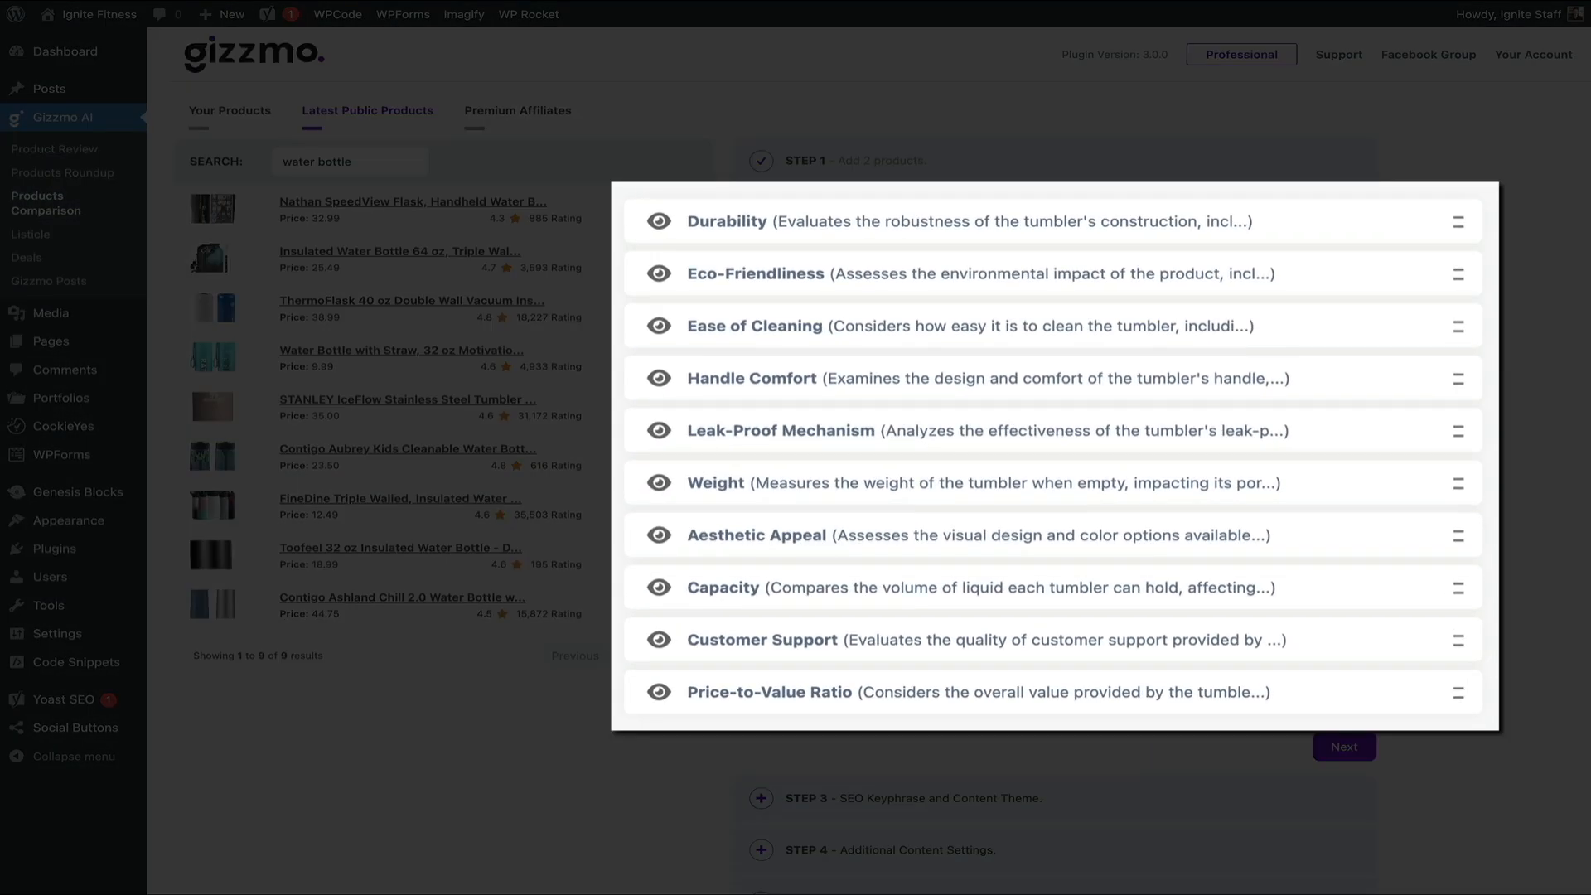
Try hiding the Weight, Customer Support and Ease of Cleaning features from the comparison, and show all three again.
click(660, 484)
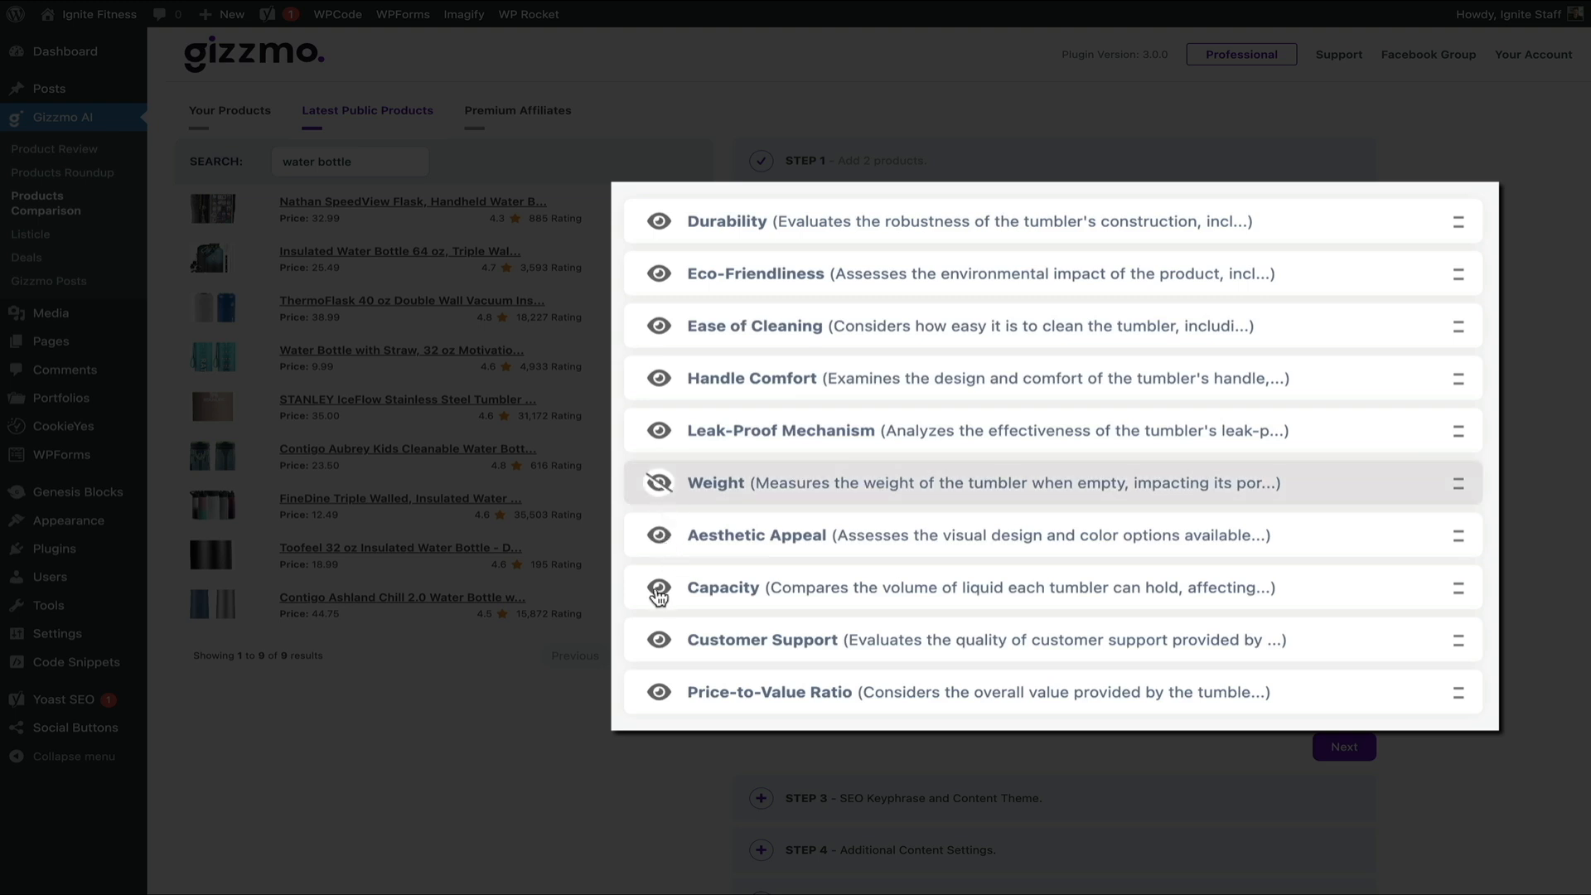
click(660, 643)
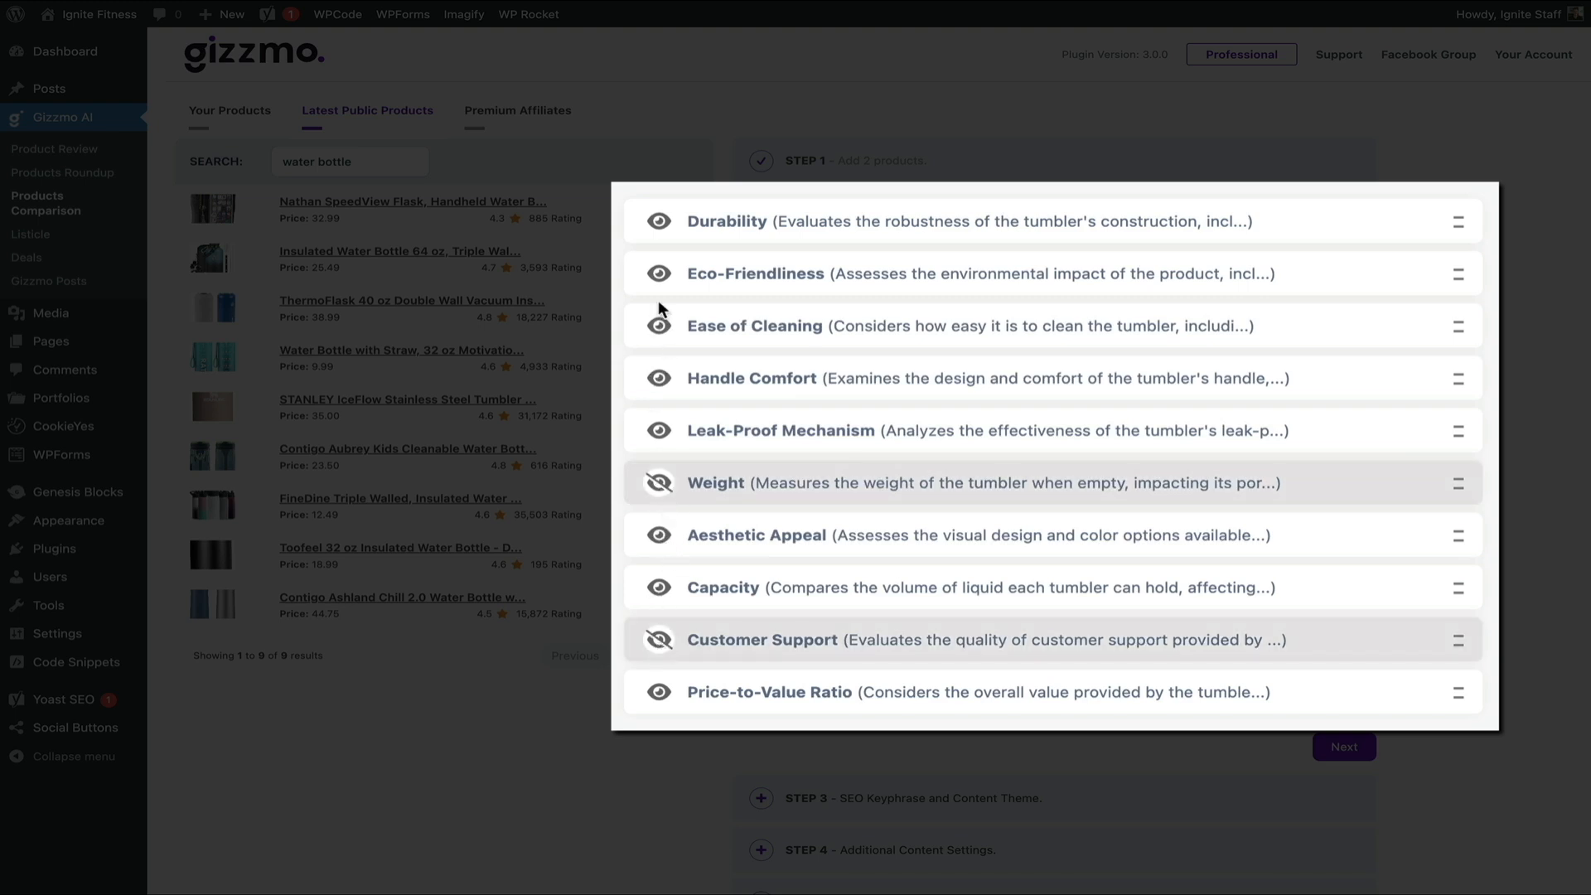
click(657, 327)
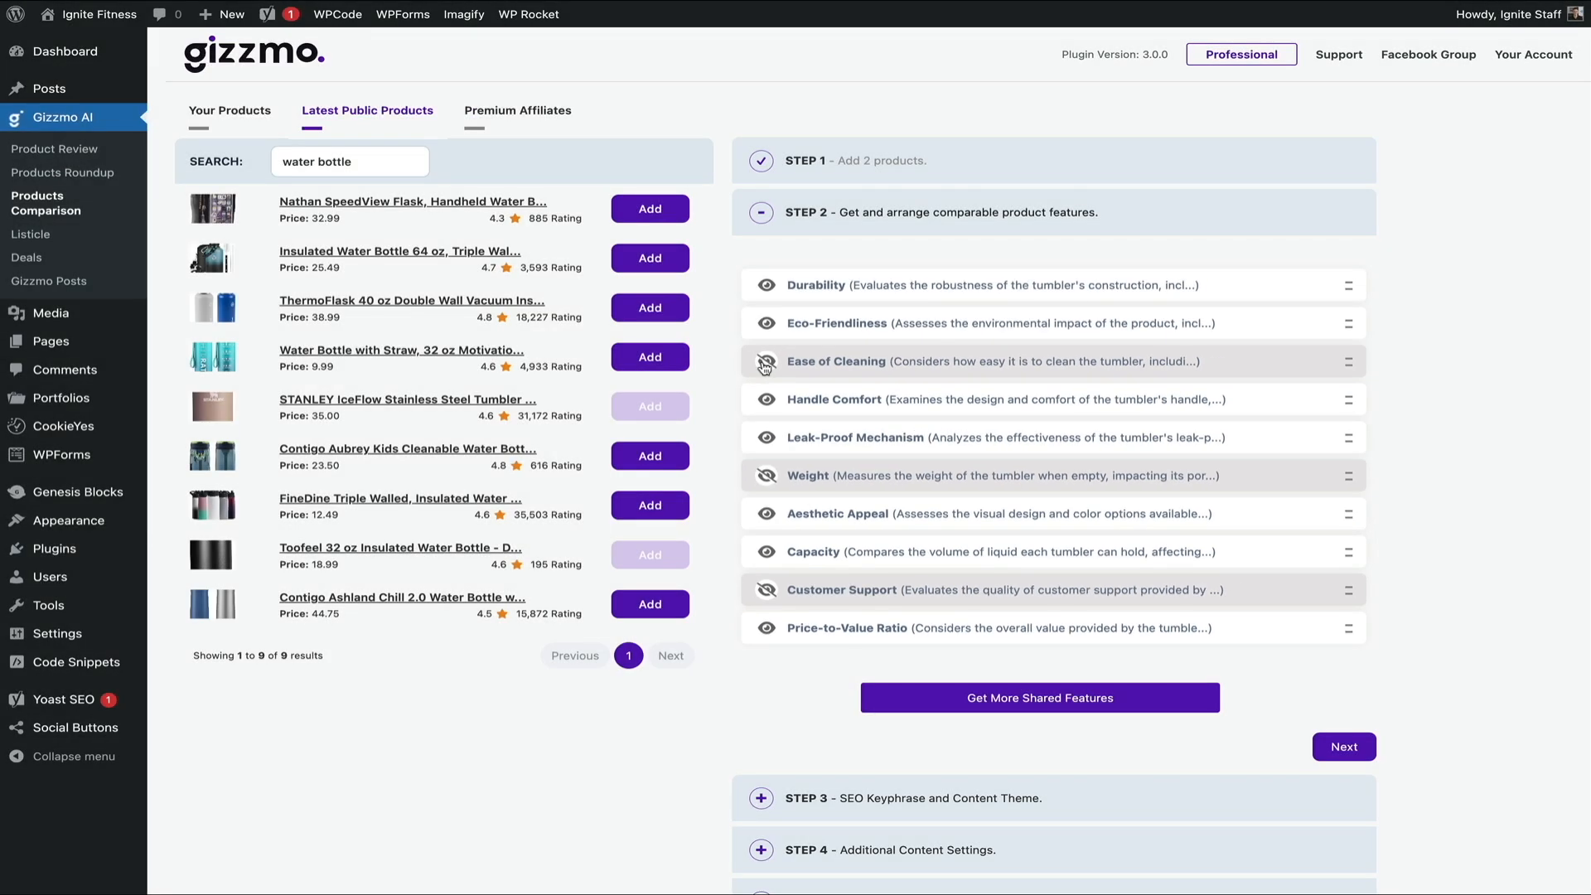
click(765, 361)
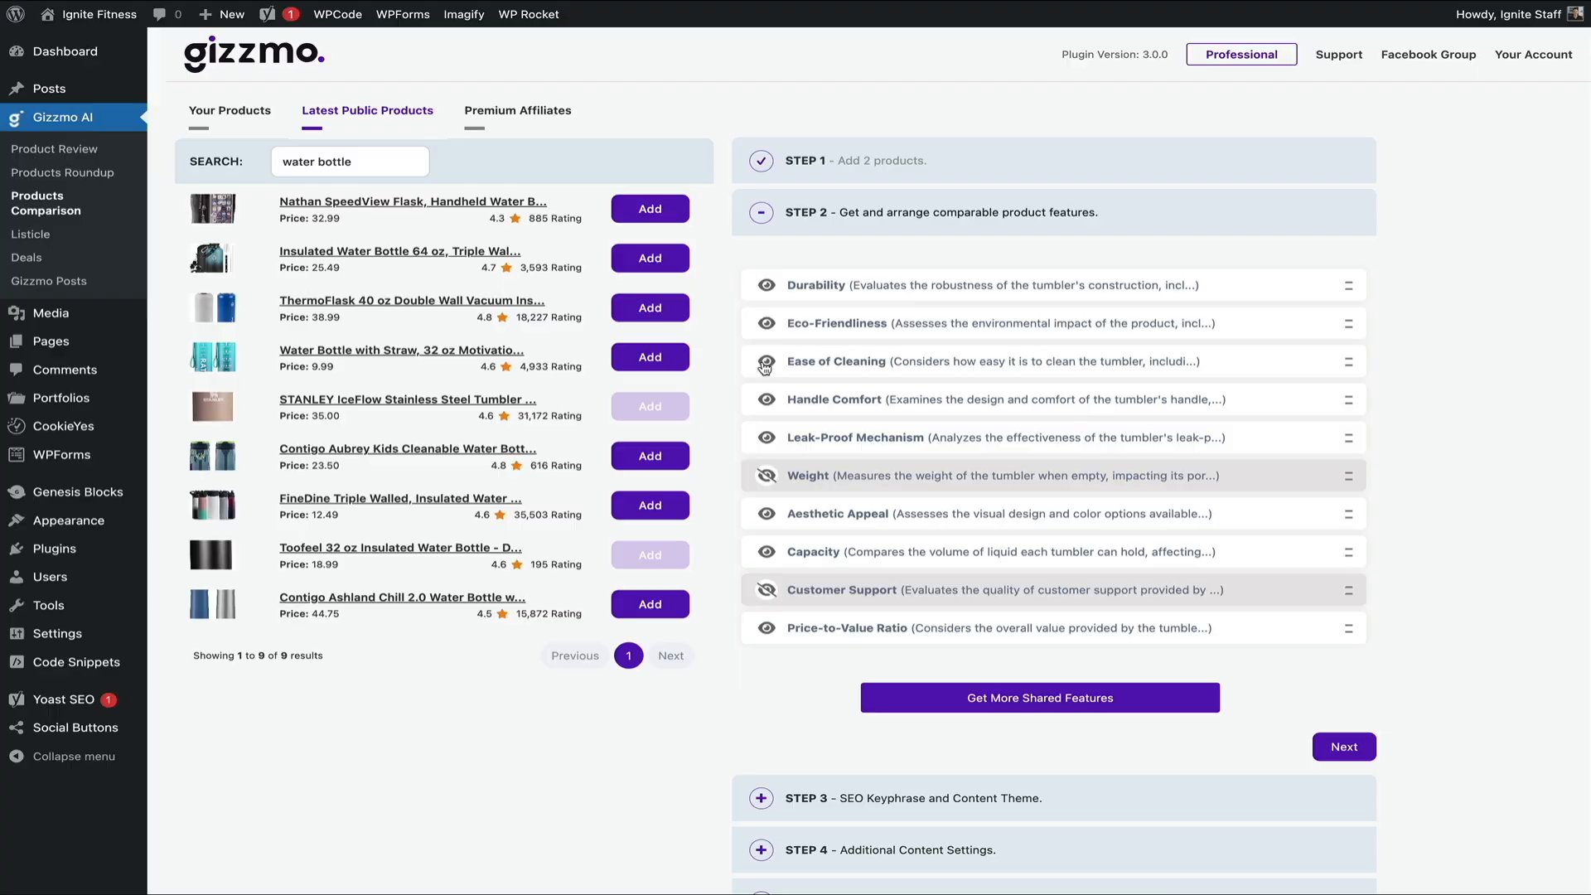
click(765, 475)
click(766, 590)
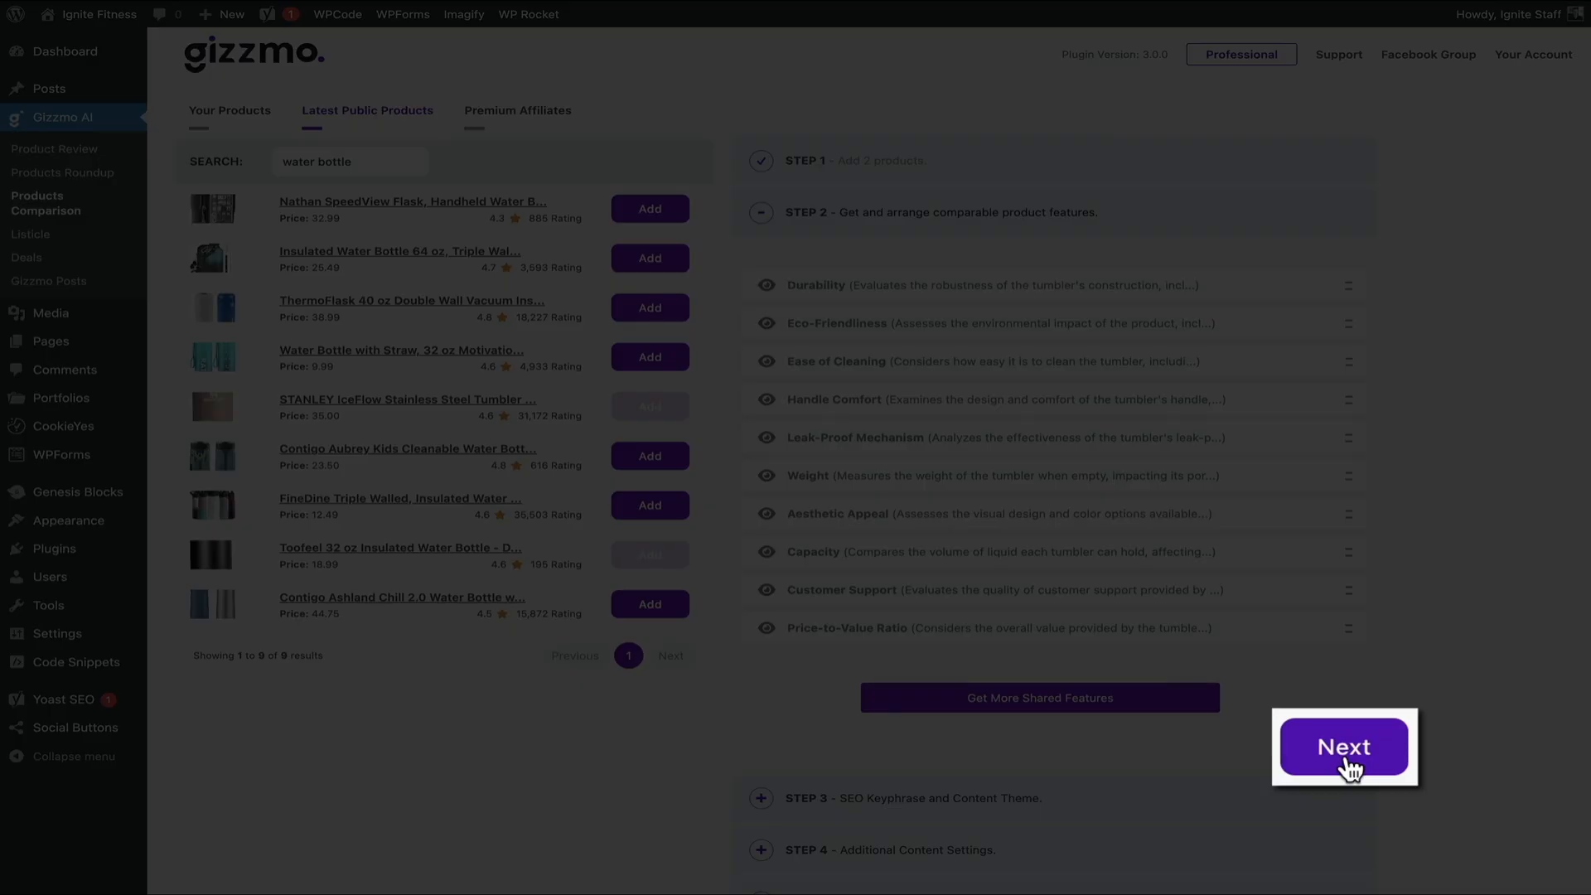
Set the comparison's SEO keyphrase to "stanley comparison", keeping the General Theme and the images, FAQs and conclusion content settings selected.
click(1347, 755)
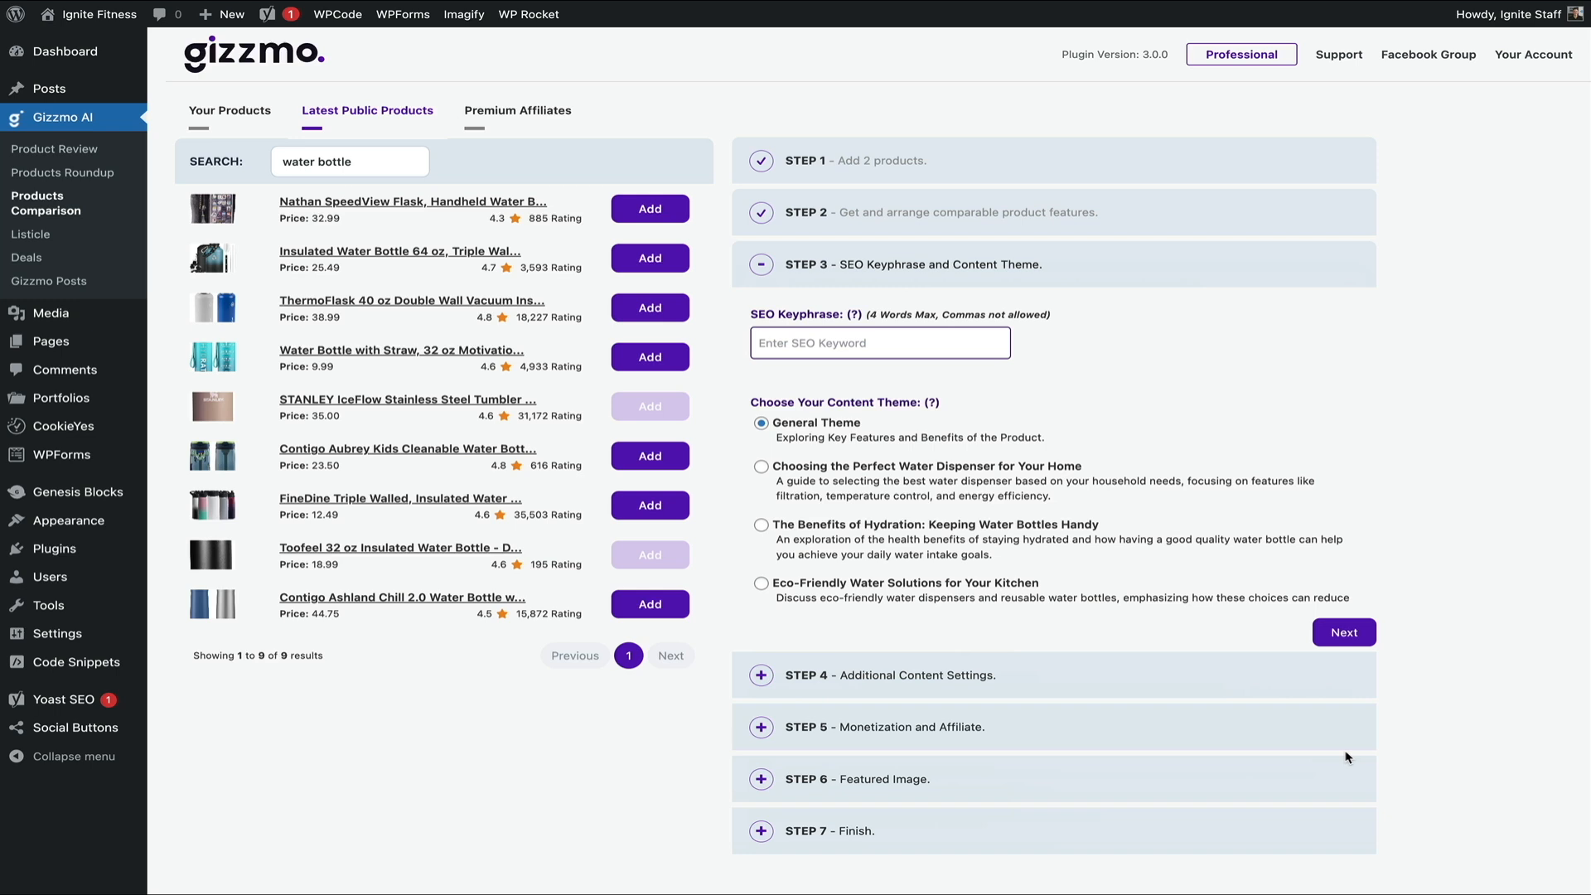
text(stanley)
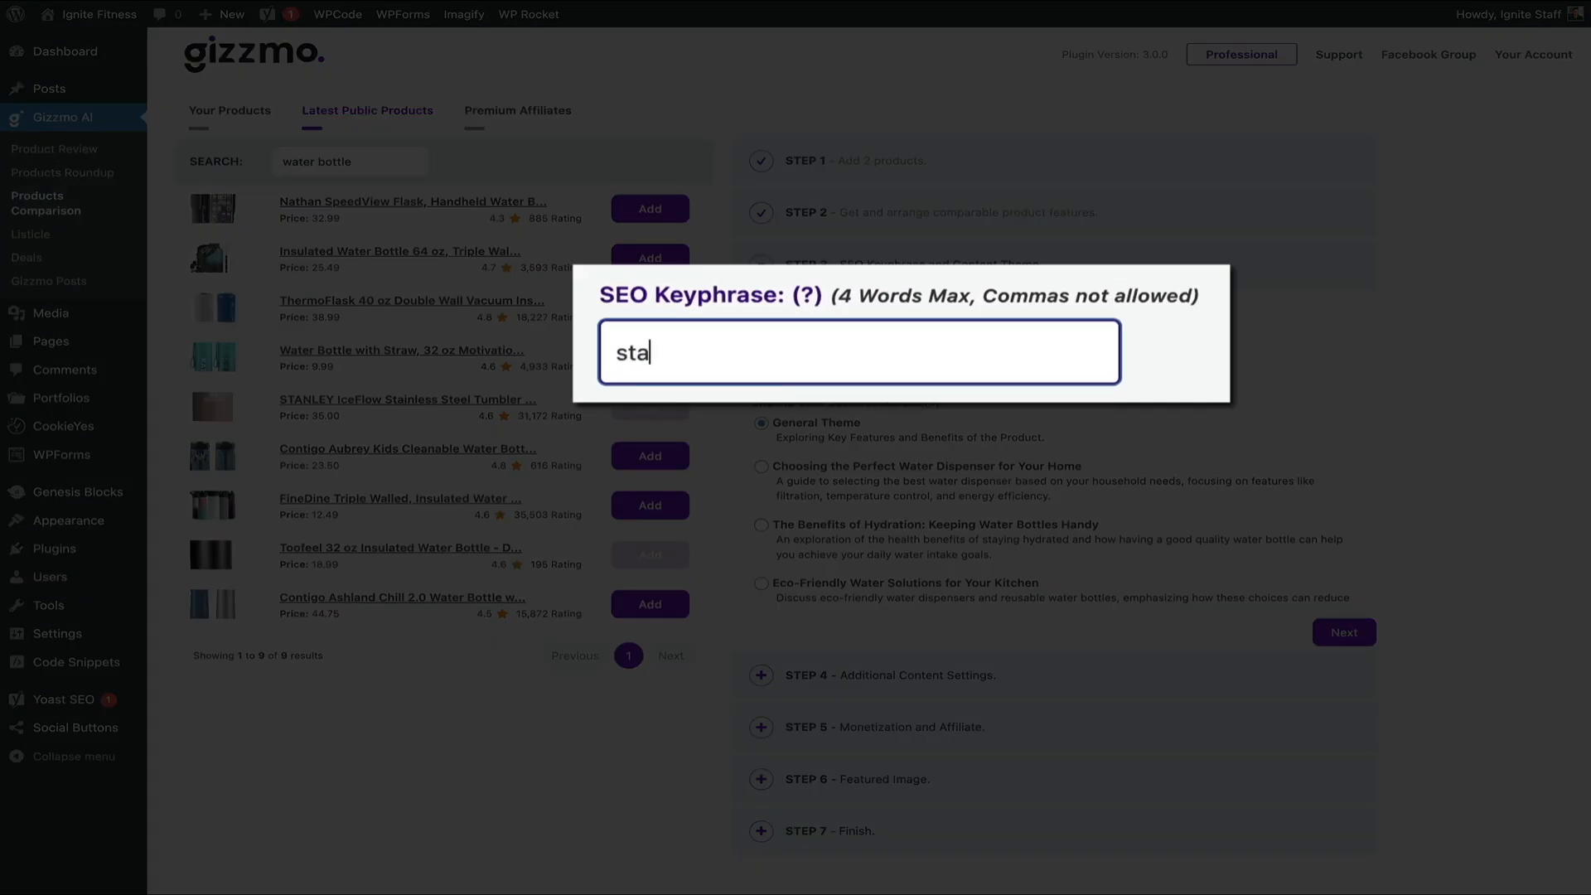
text( comparison)
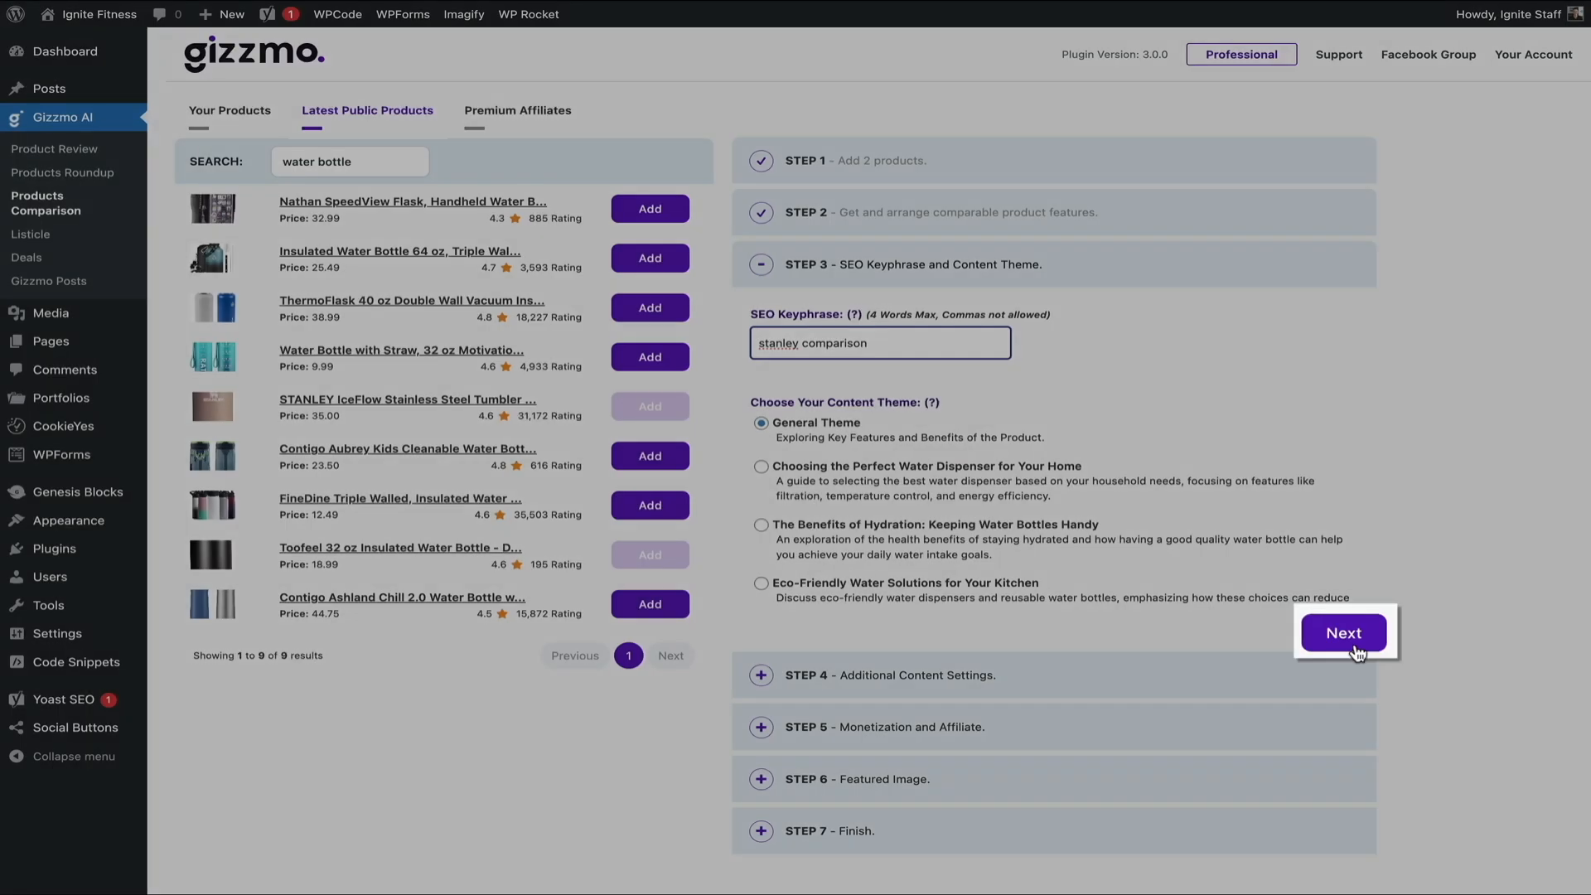
click(1353, 643)
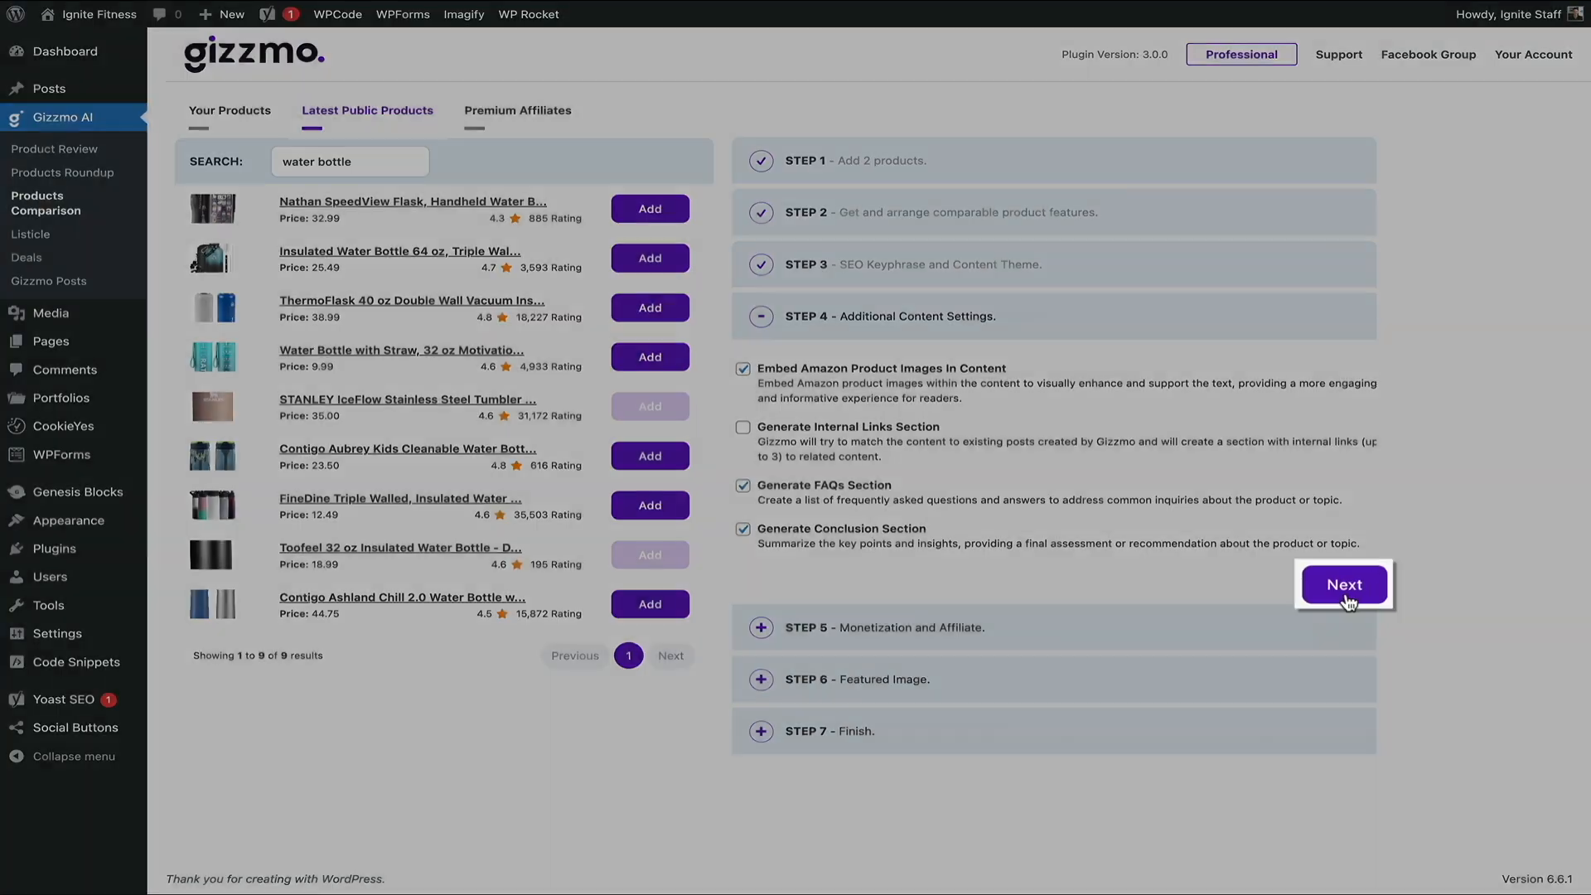
click(1347, 590)
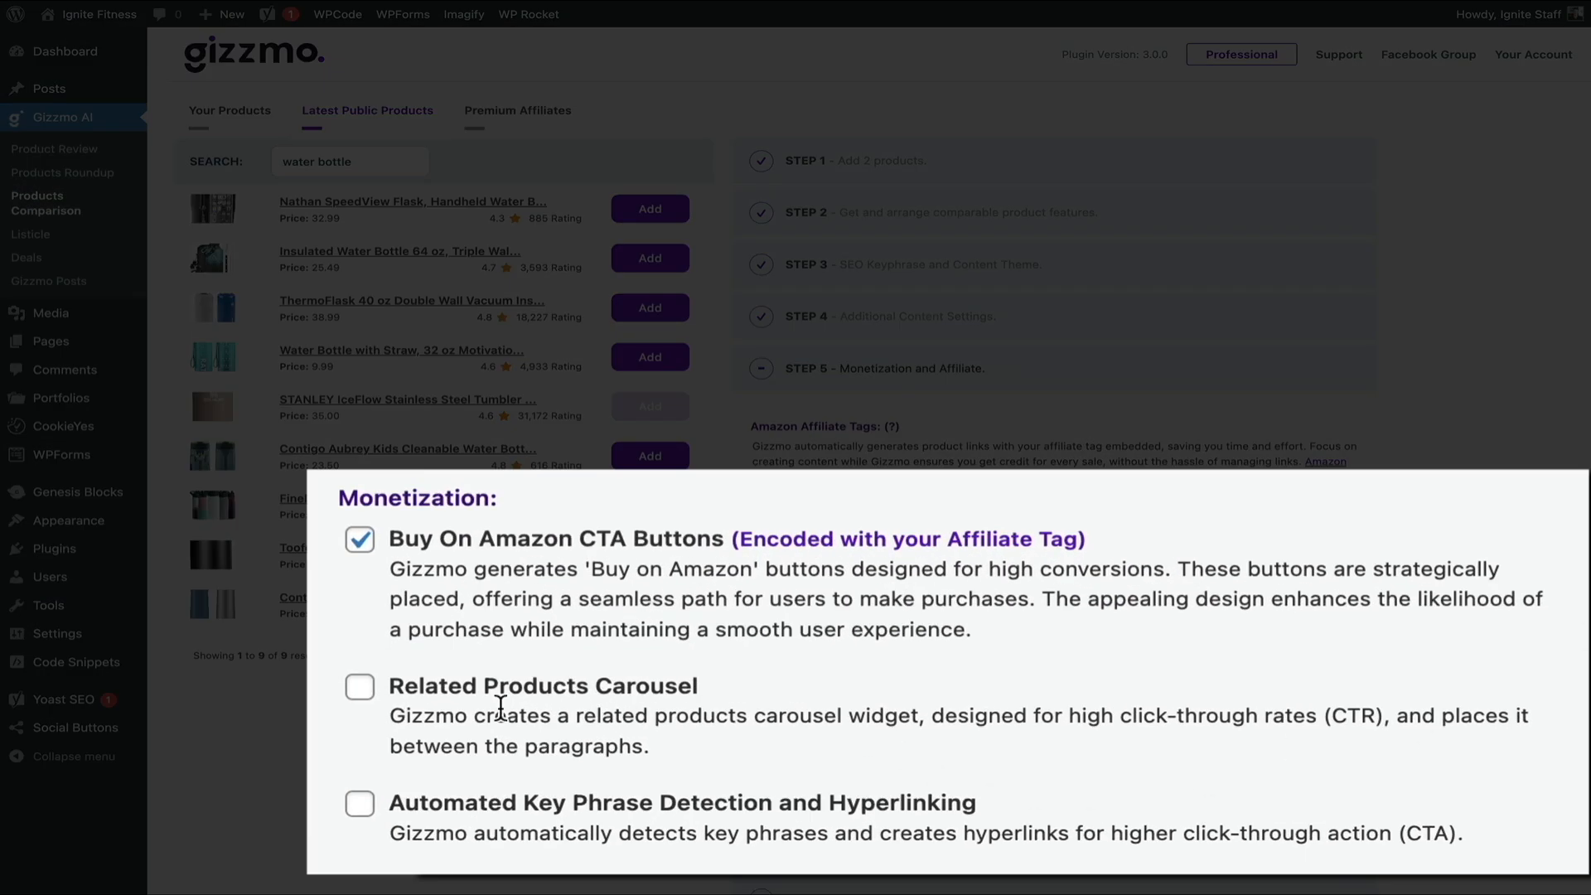
Enable Related Products Carousel and Automated Key Phrase Detection and Hyperlinking, and keep the default STANLEY featured image.
click(359, 692)
click(358, 808)
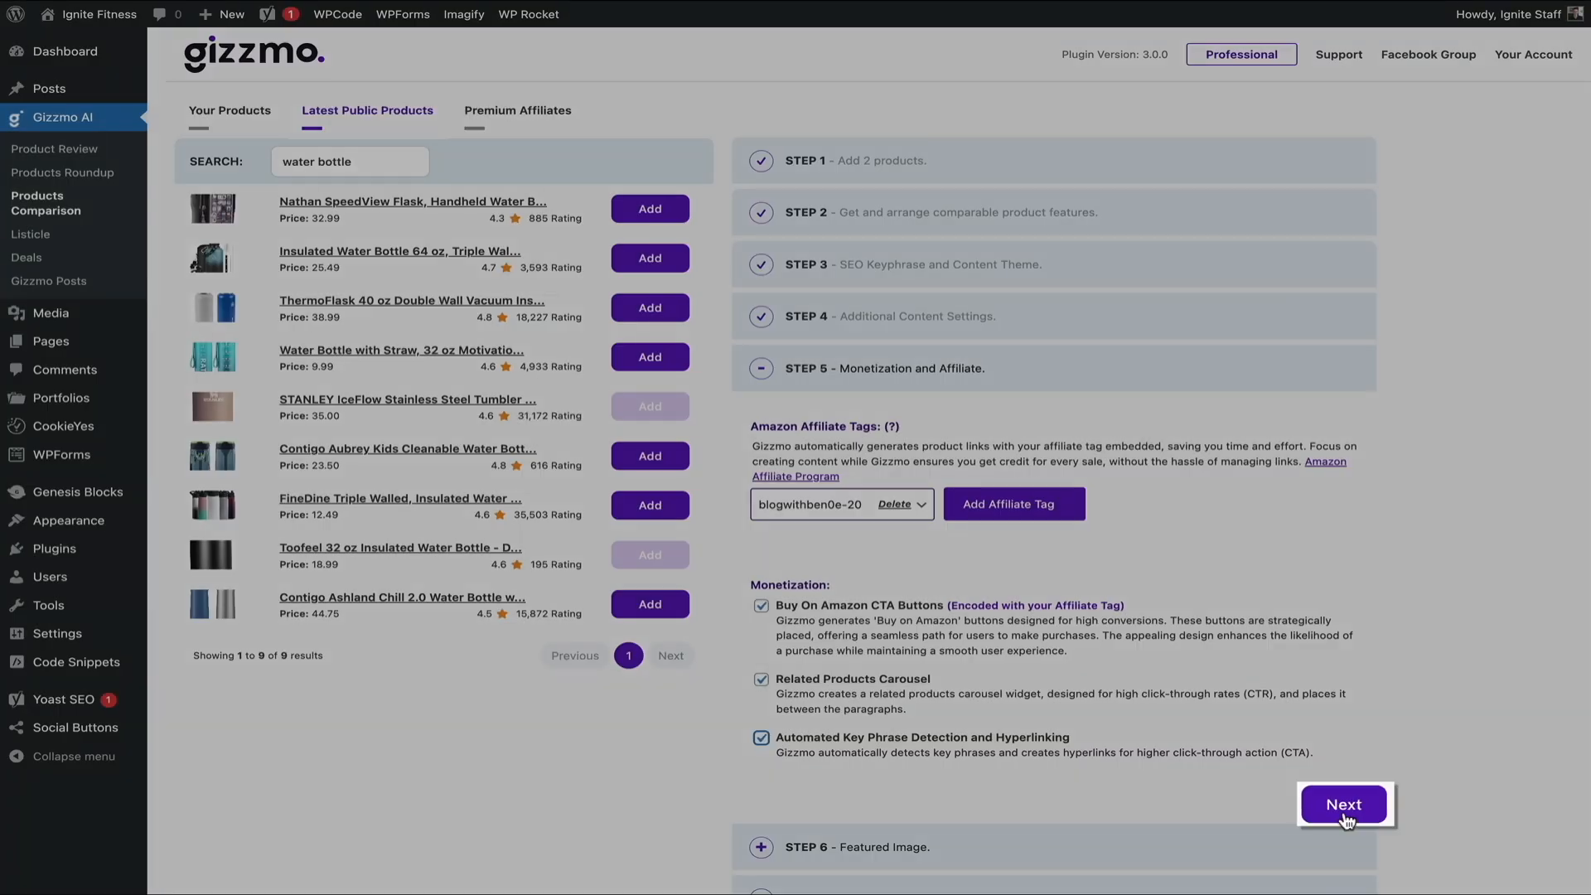
click(1343, 804)
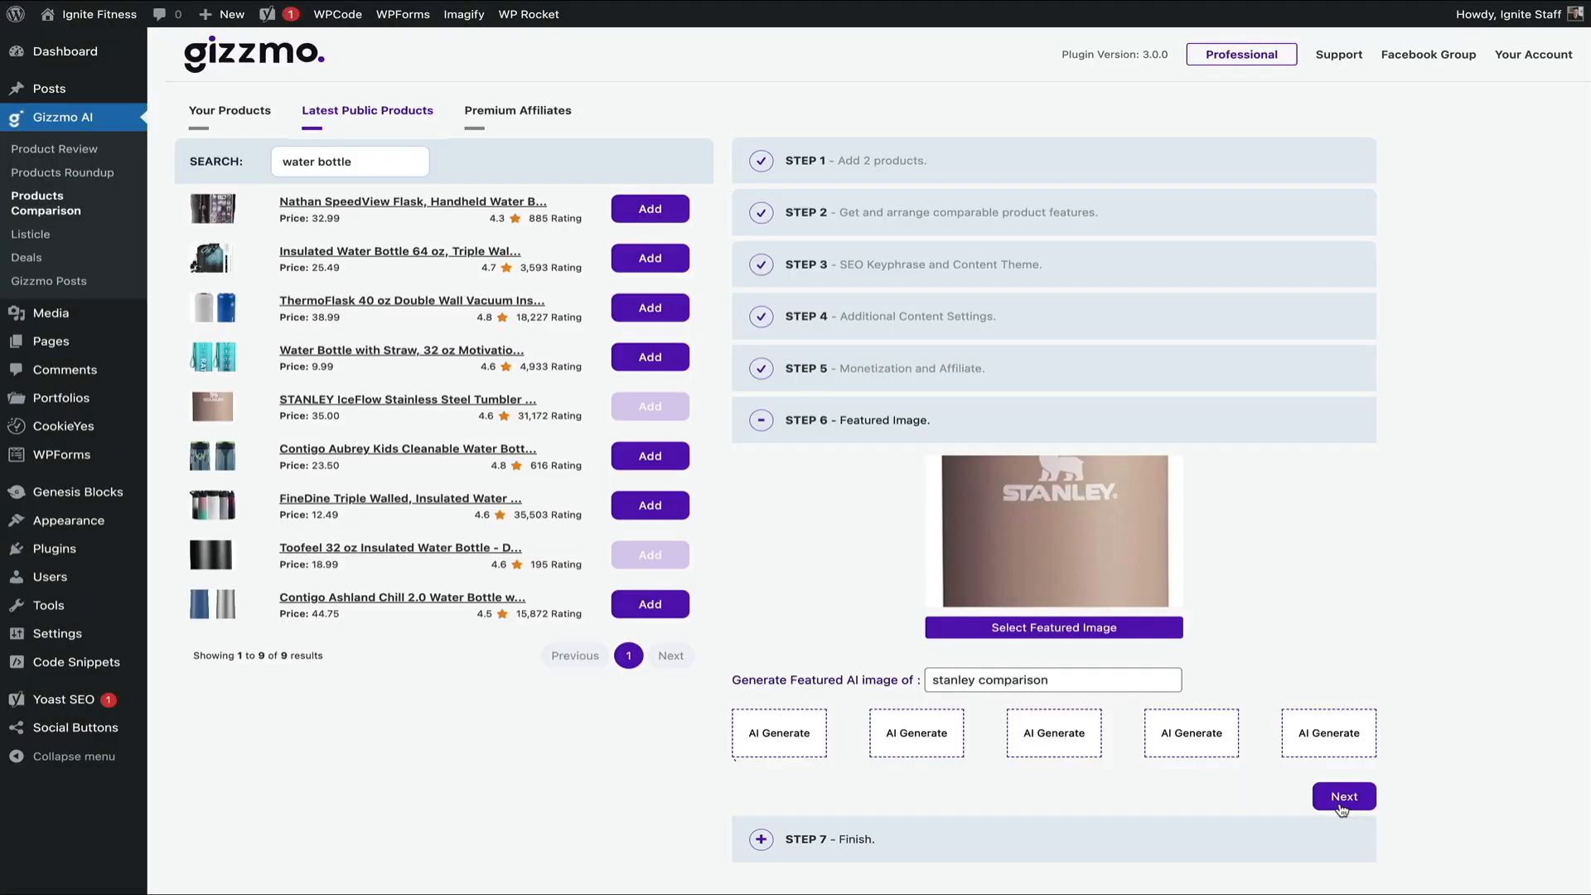
click(1341, 810)
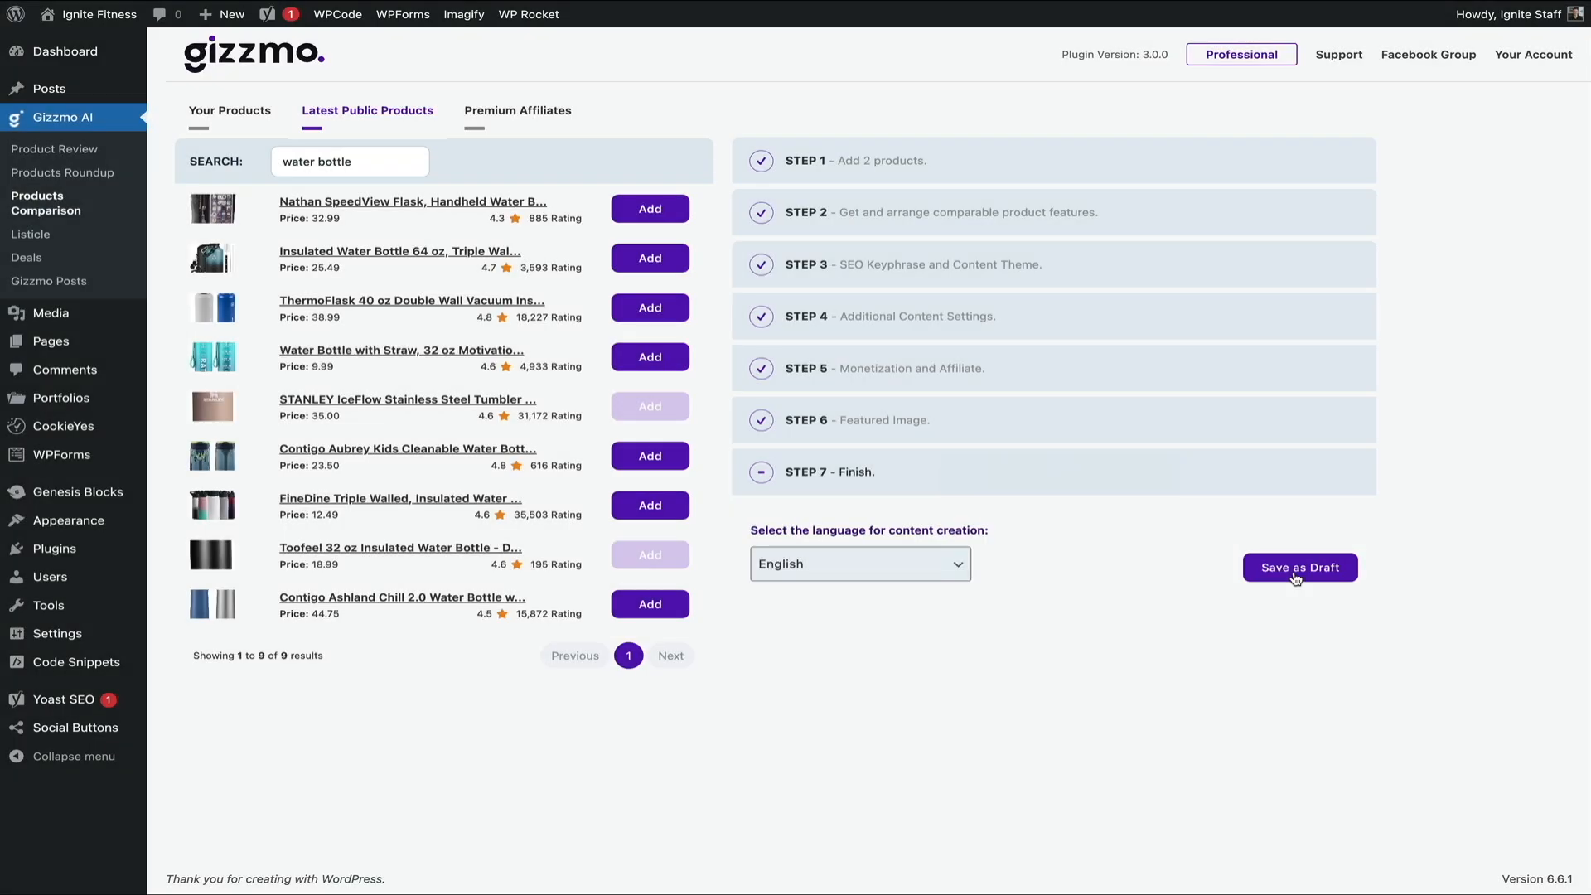
Generate the comparison in English, save it as a draft, and open the "Stanley vs. Toofeel" post.
click(1294, 568)
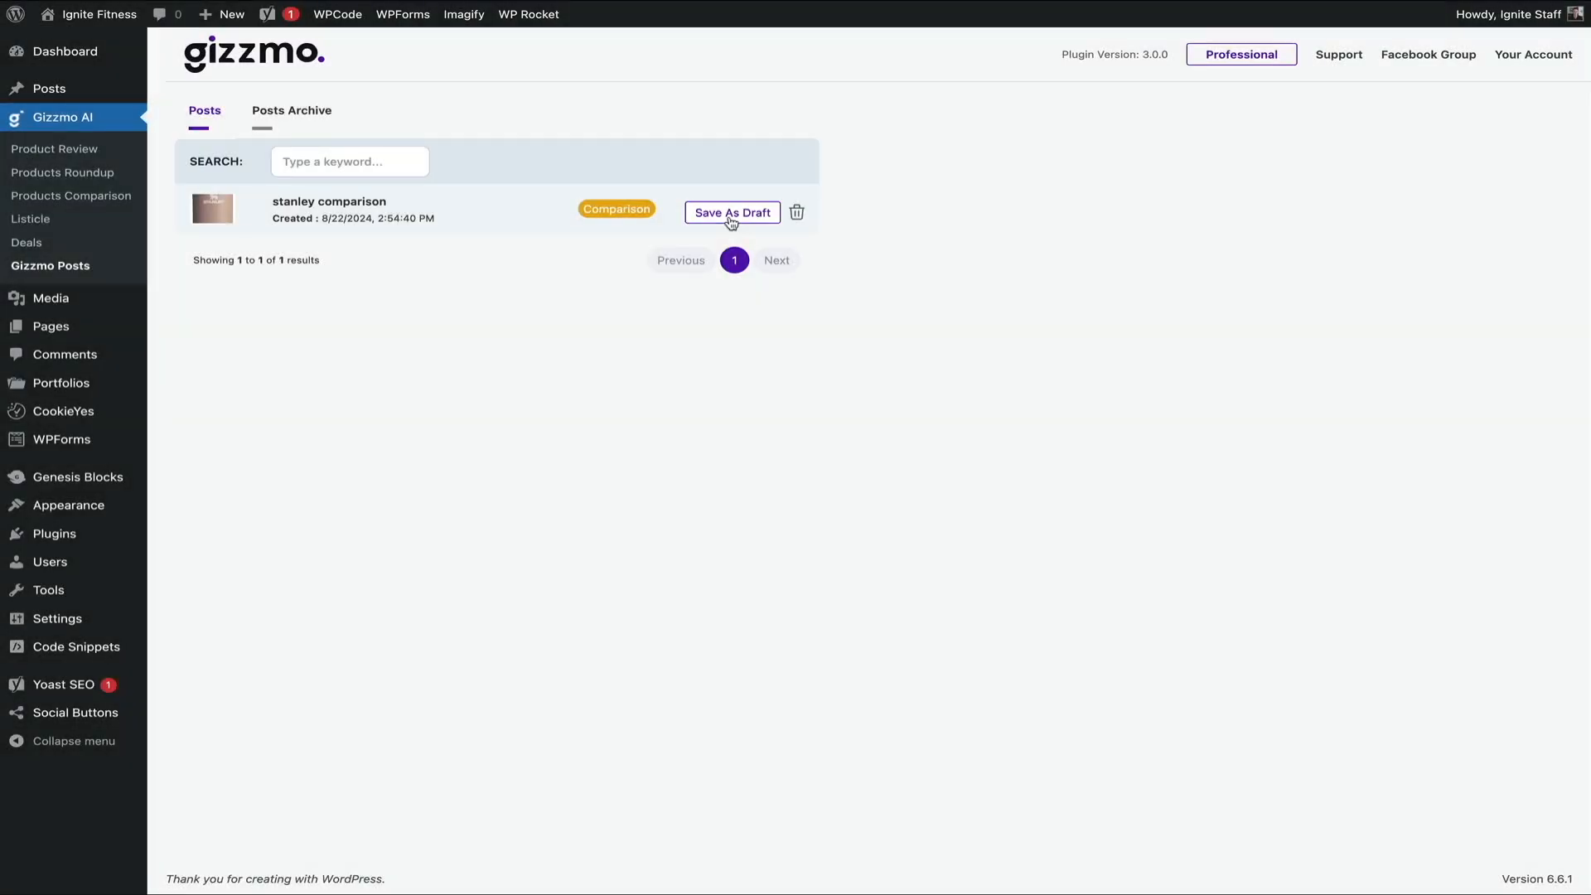
click(729, 217)
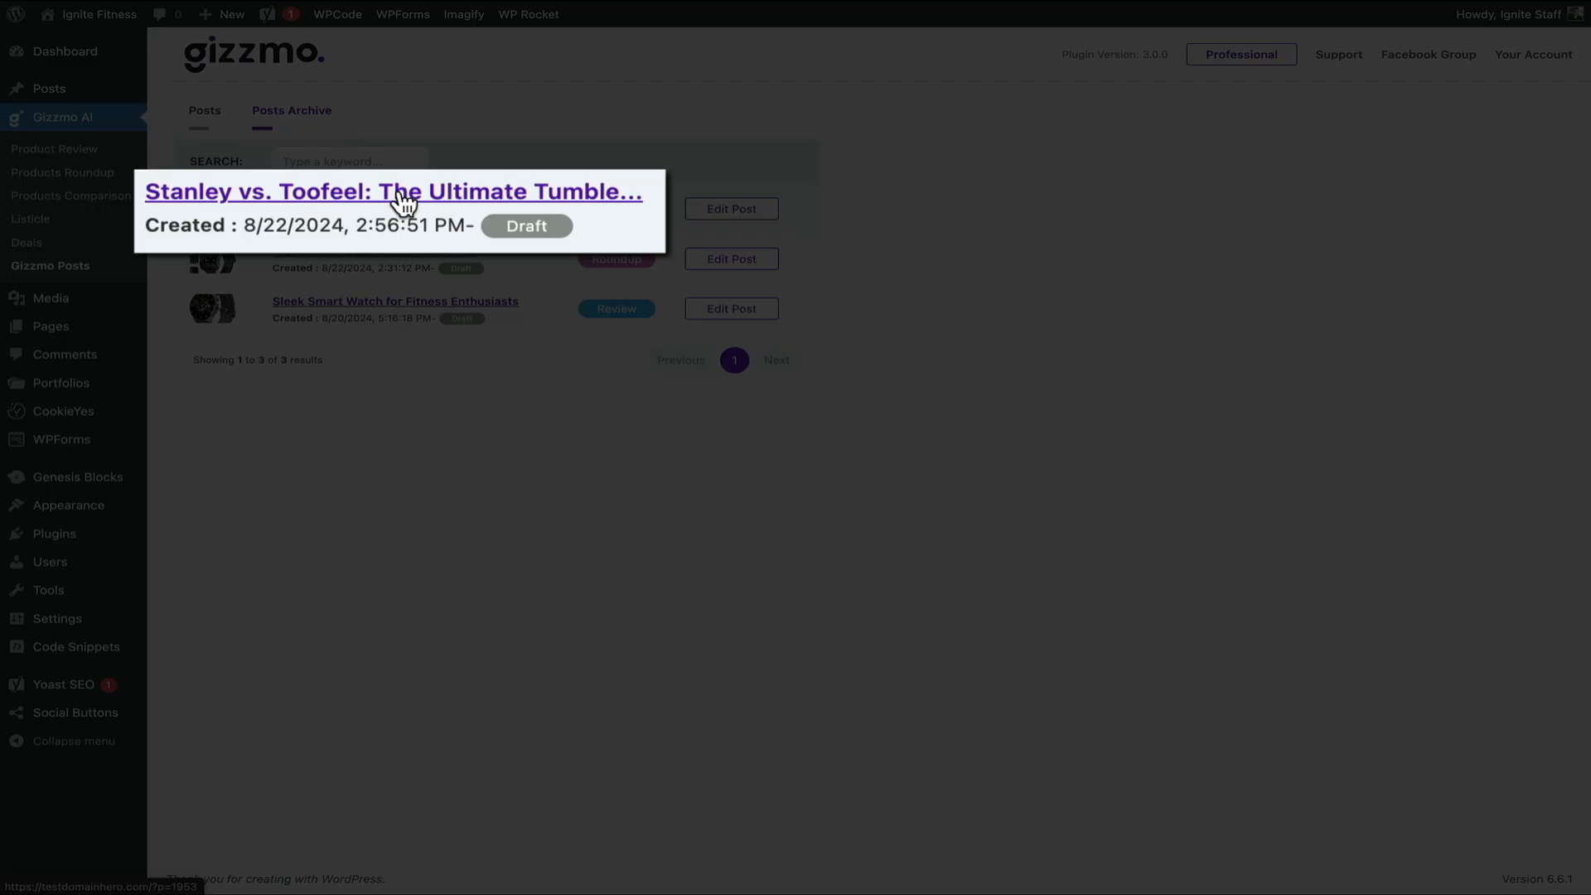
click(404, 201)
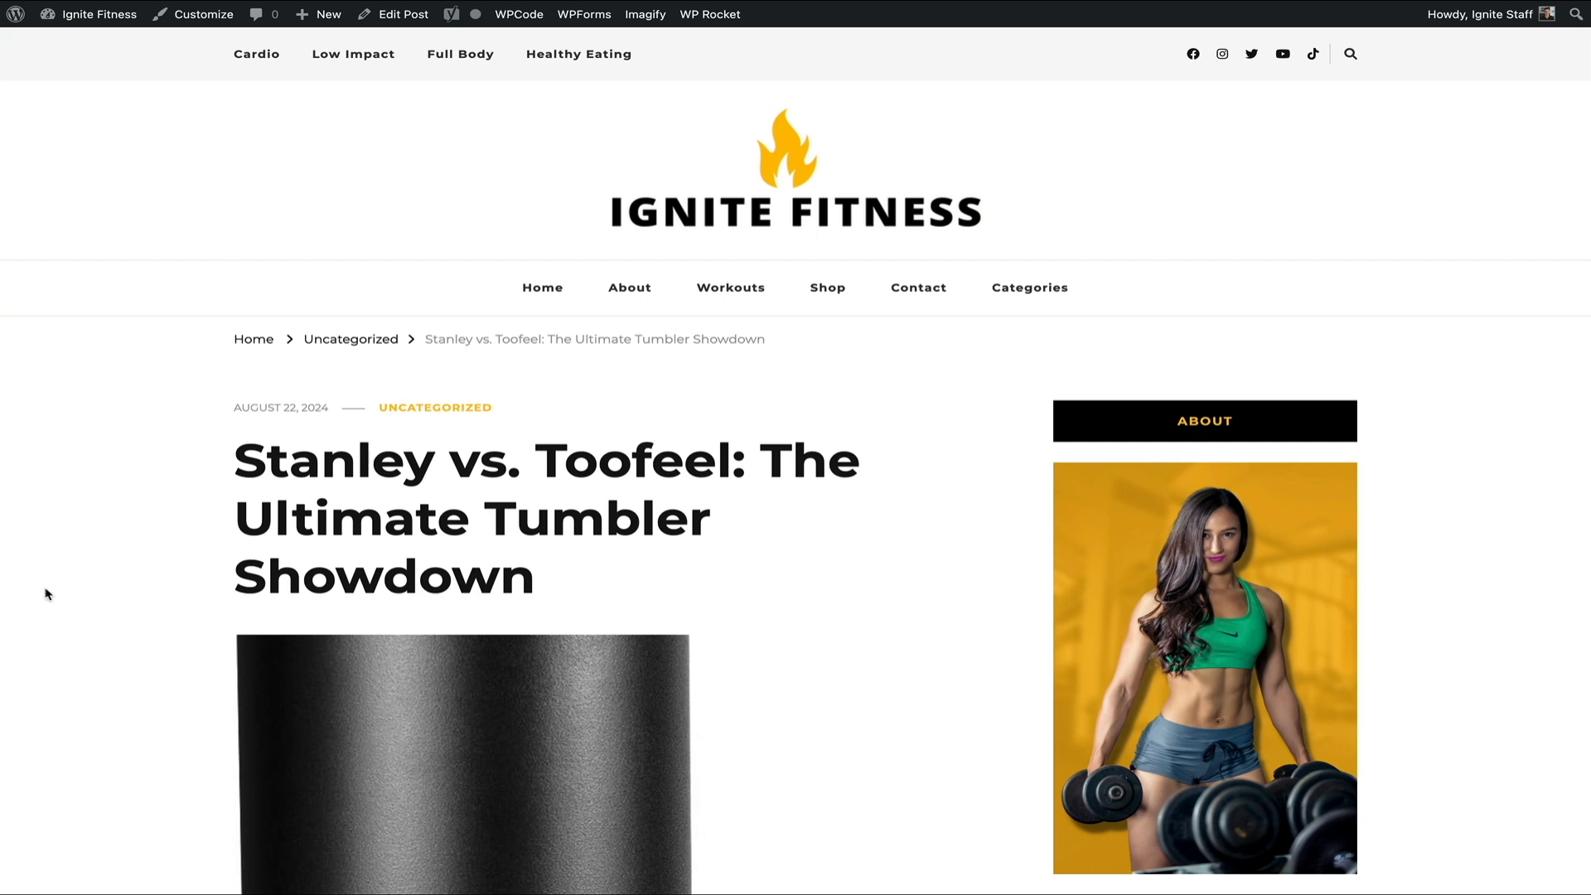
Read through the comparison draft, checking the featured image, pros and cons table, feature sections, Buy On Amazon links and related products carousel.
scroll(46, 593, down, 3)
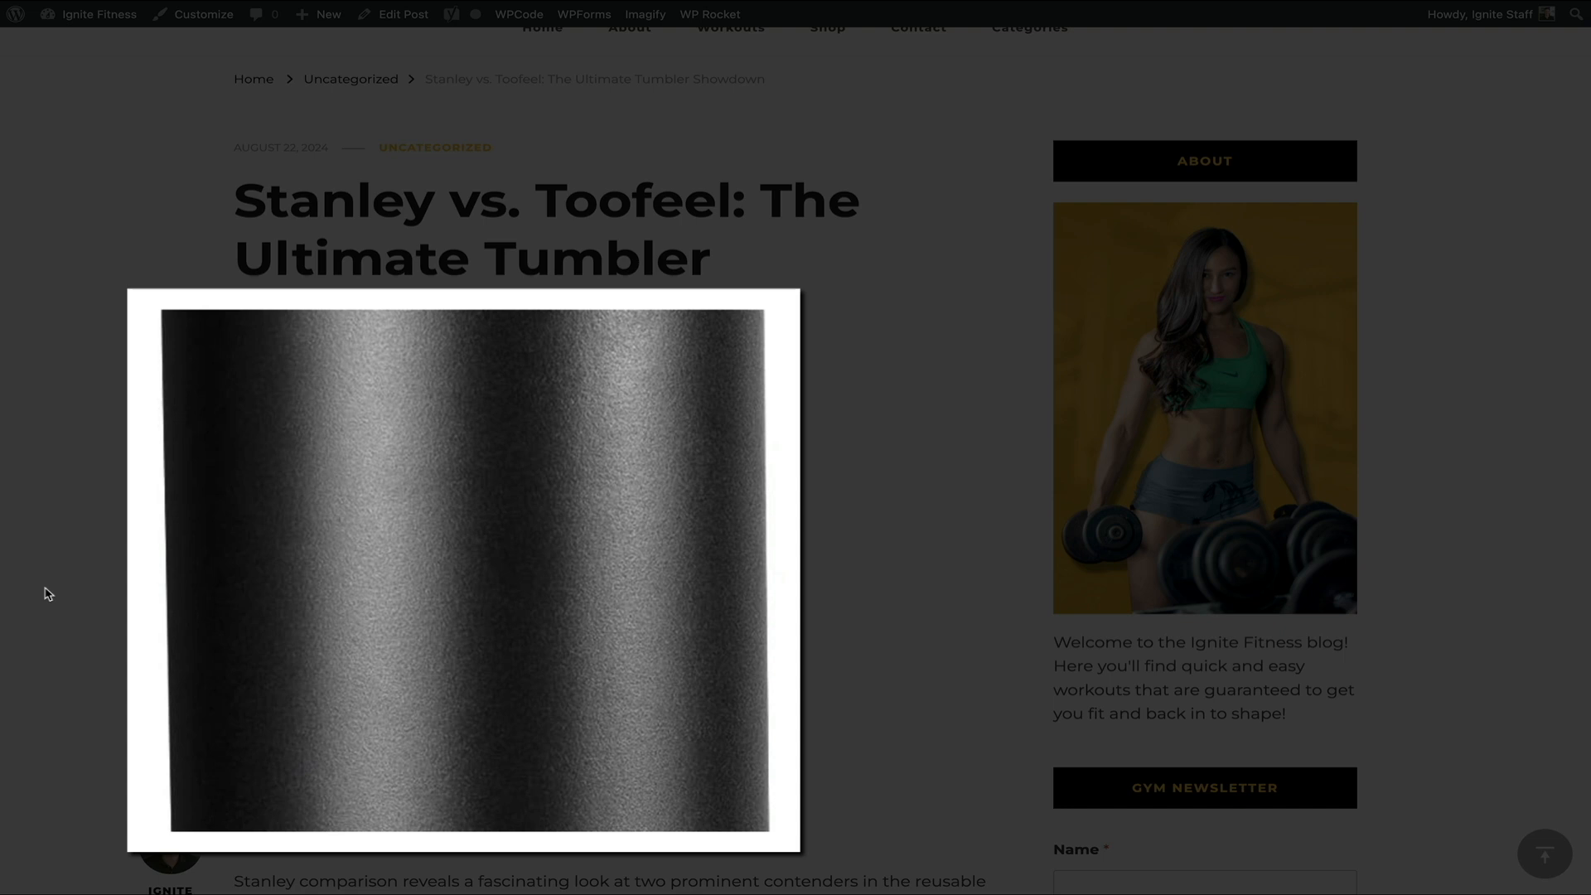
click(48, 593)
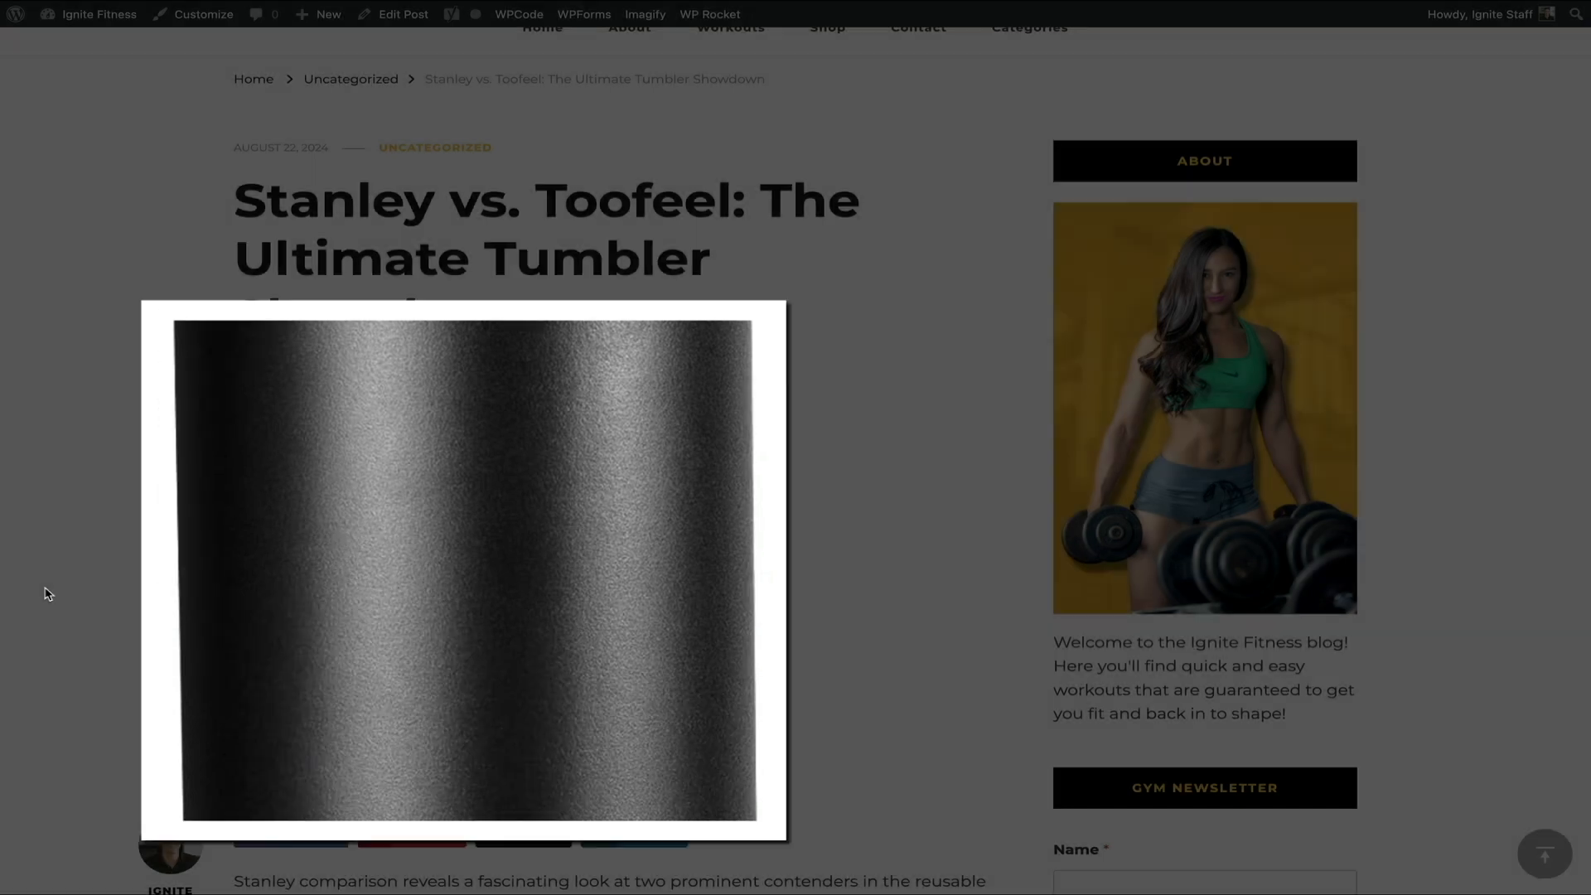
scroll(48, 593, down, 3)
scroll(47, 593, down, 3)
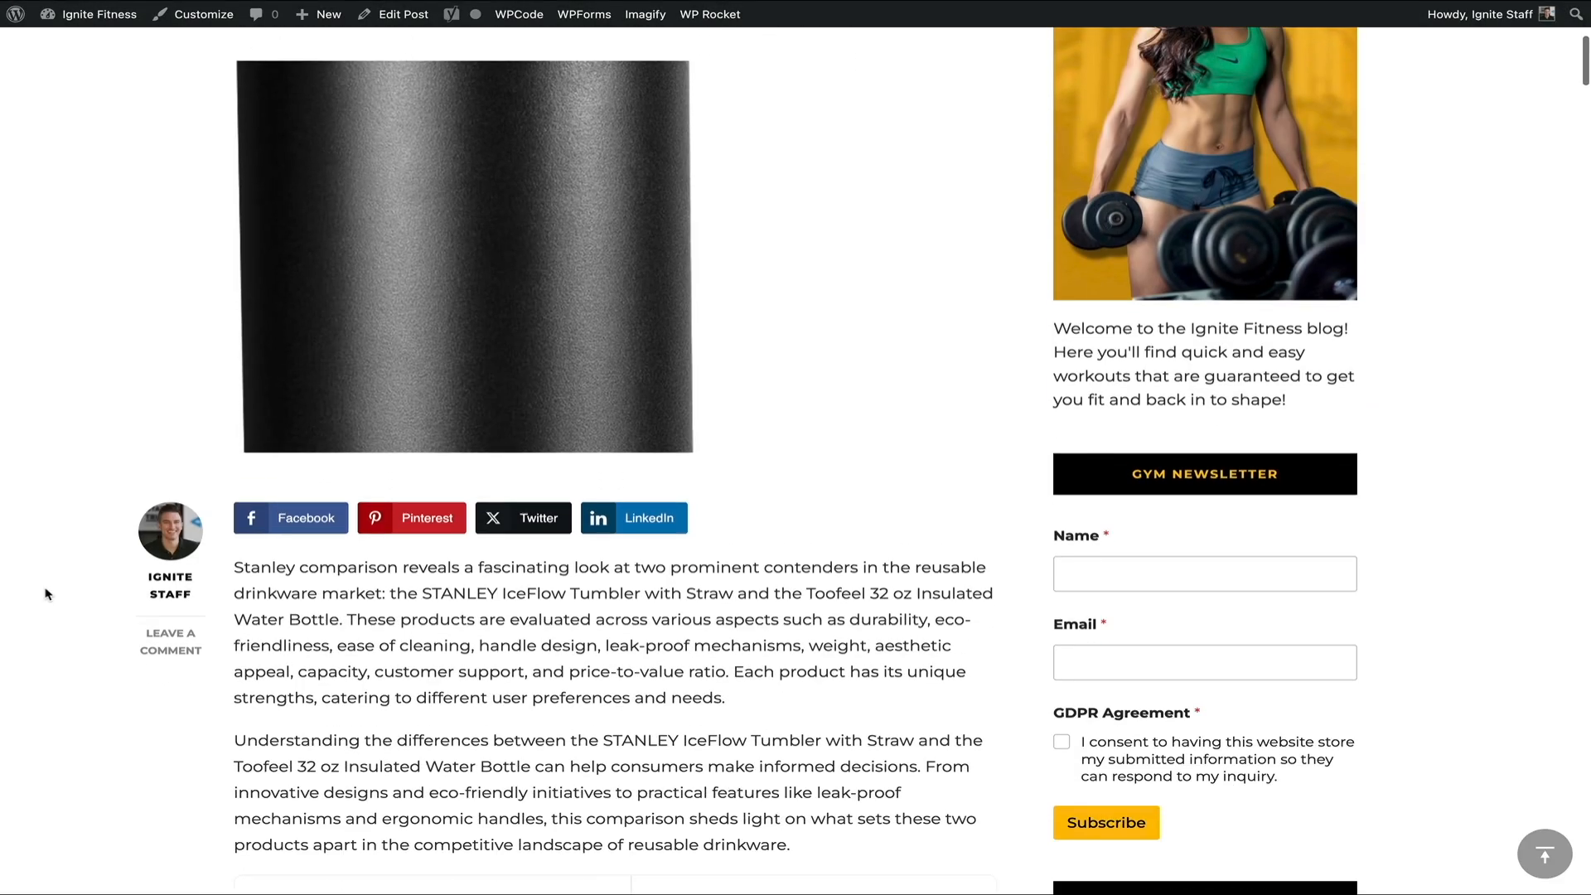
scroll(47, 593, down, 4)
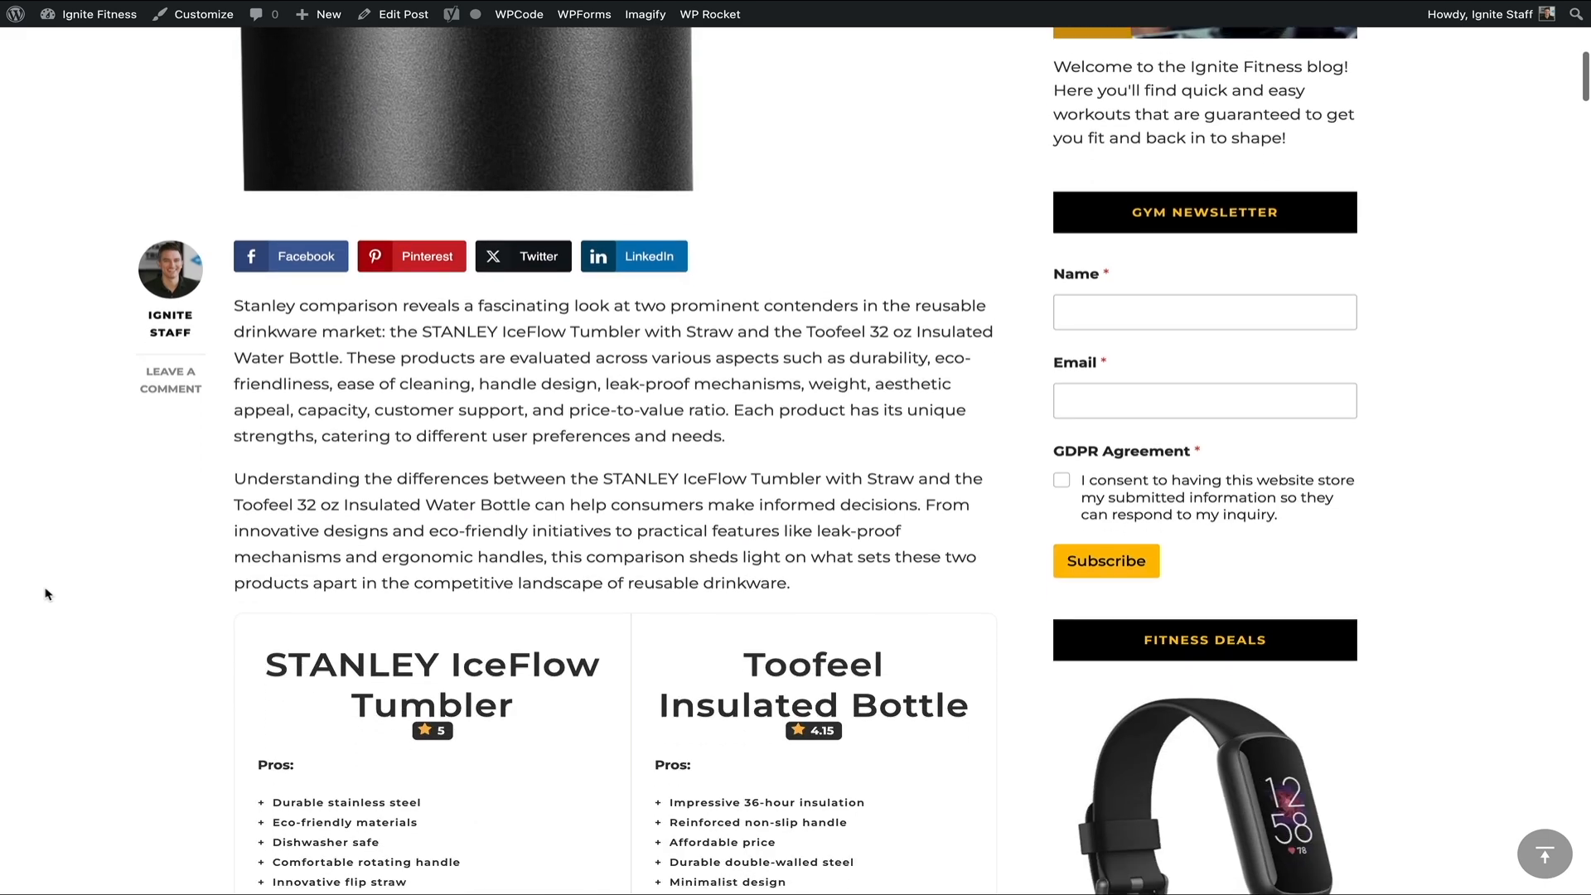
scroll(47, 593, down, 2)
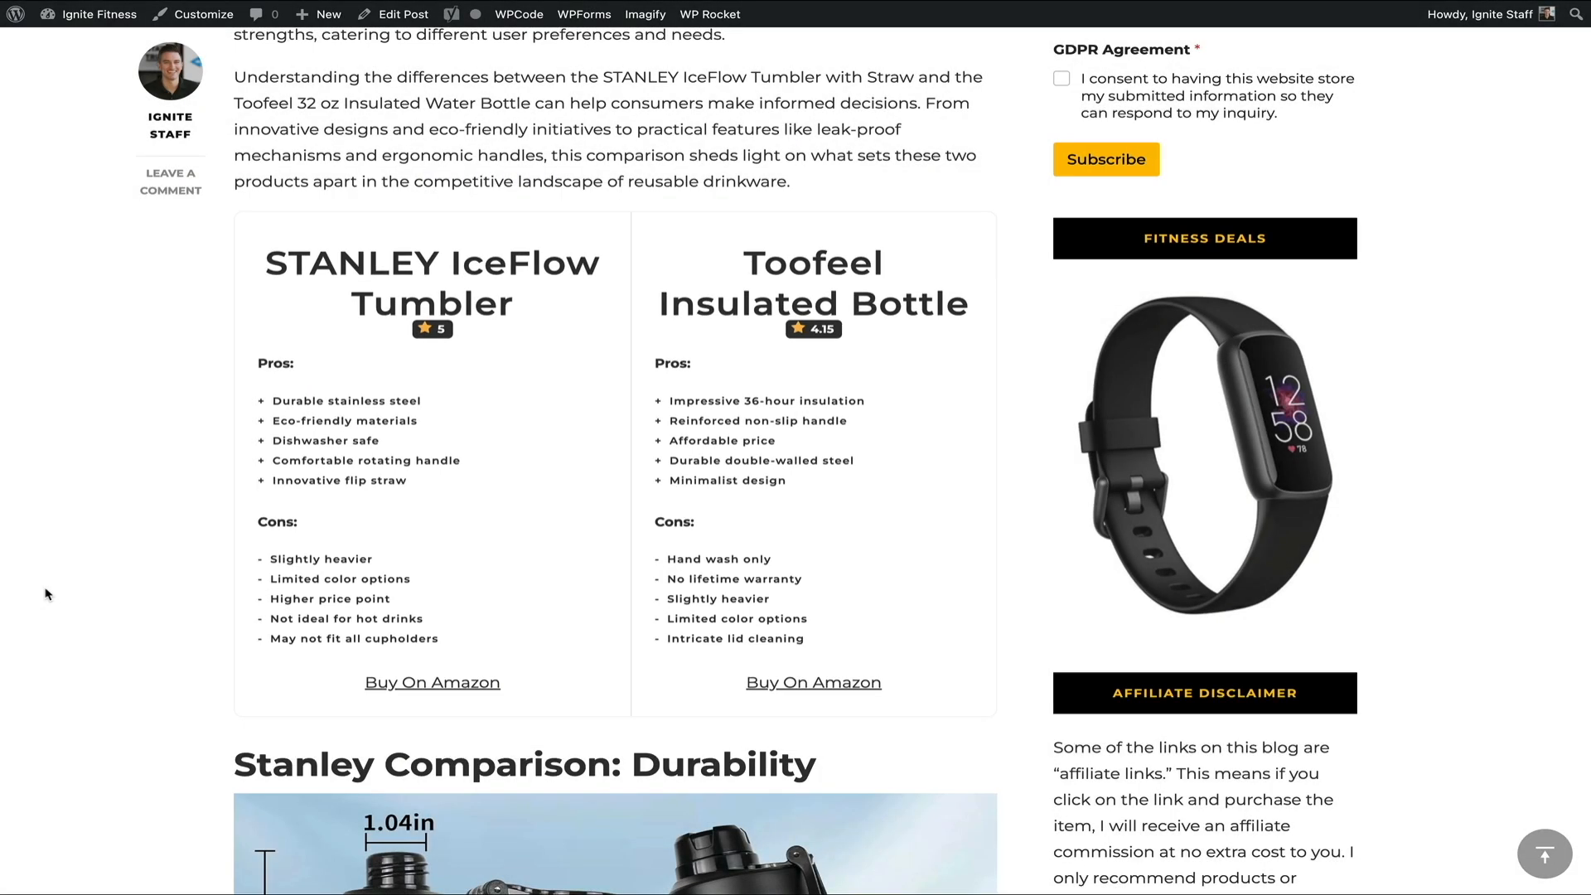
scroll(47, 593, down, 3)
scroll(47, 593, down, 4)
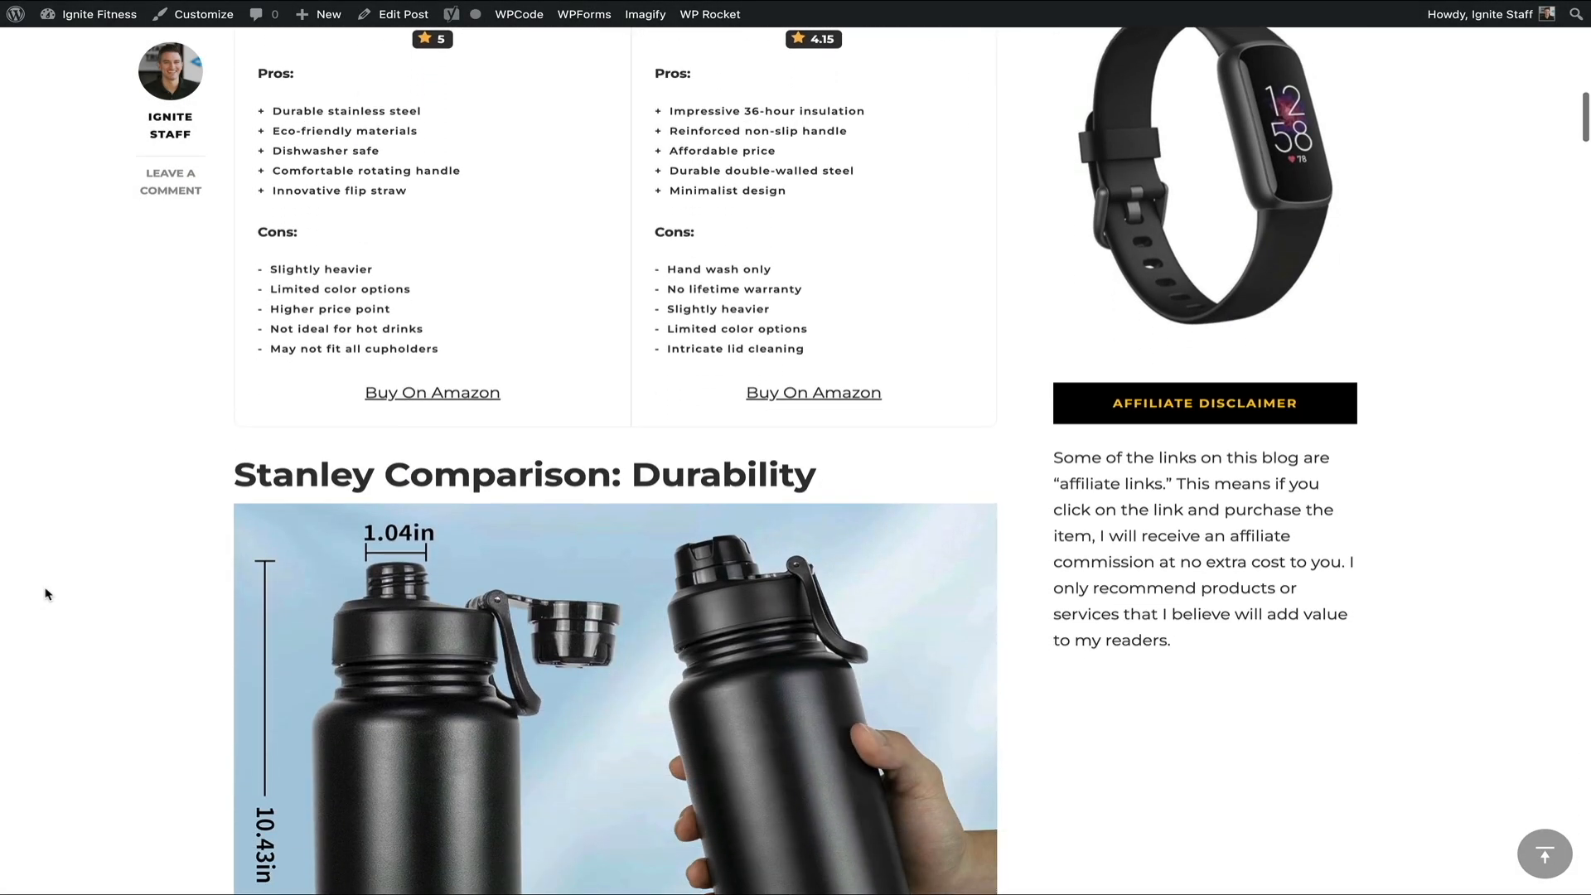
scroll(47, 593, down, 5)
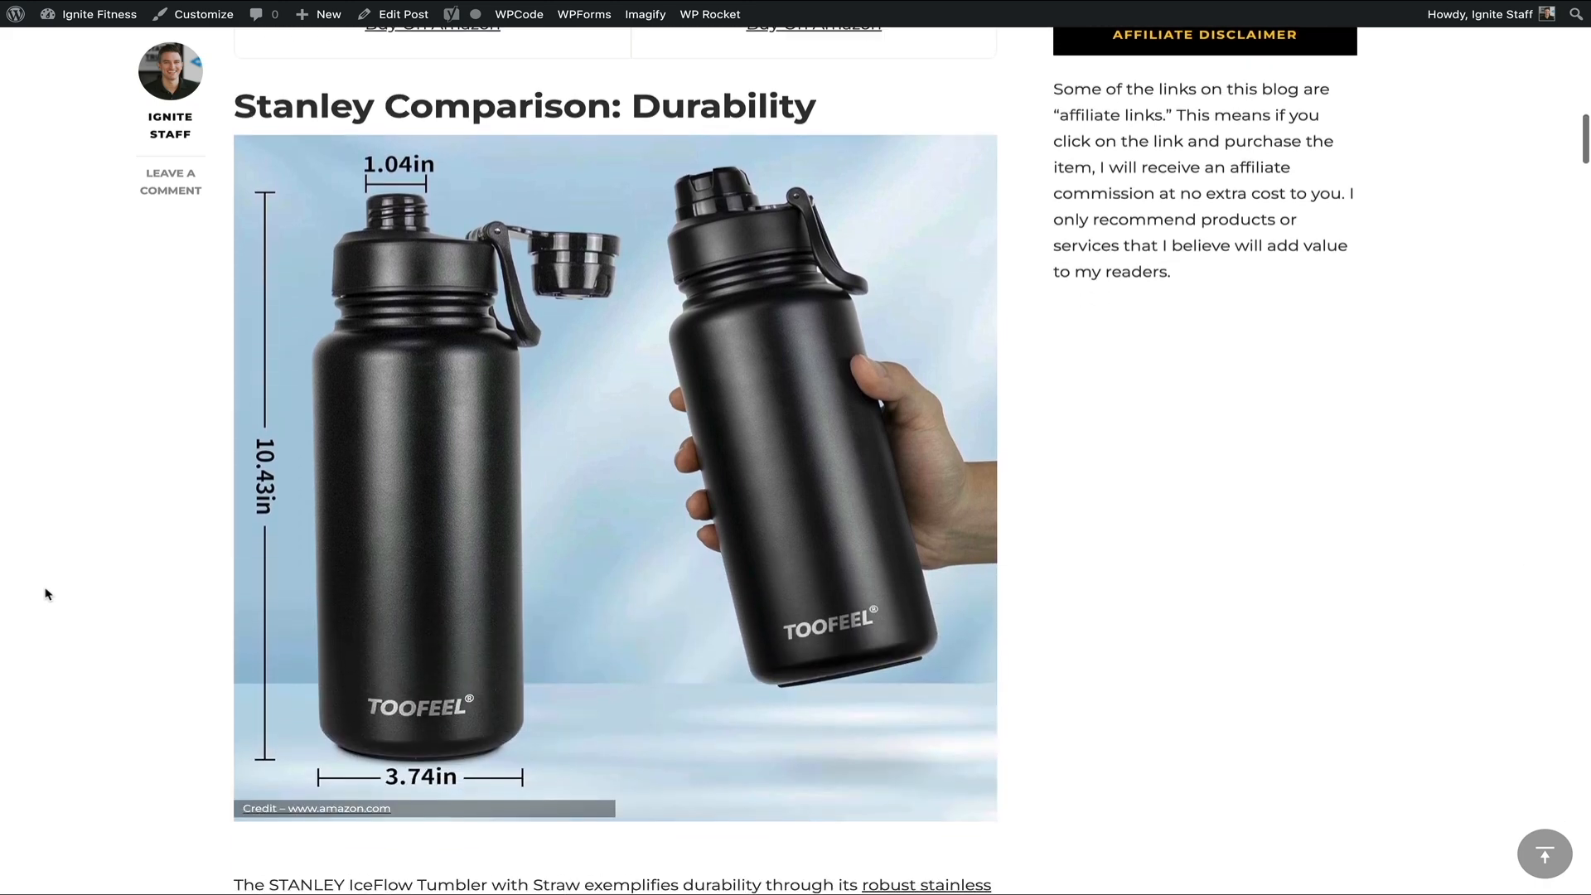
scroll(47, 593, down, 3)
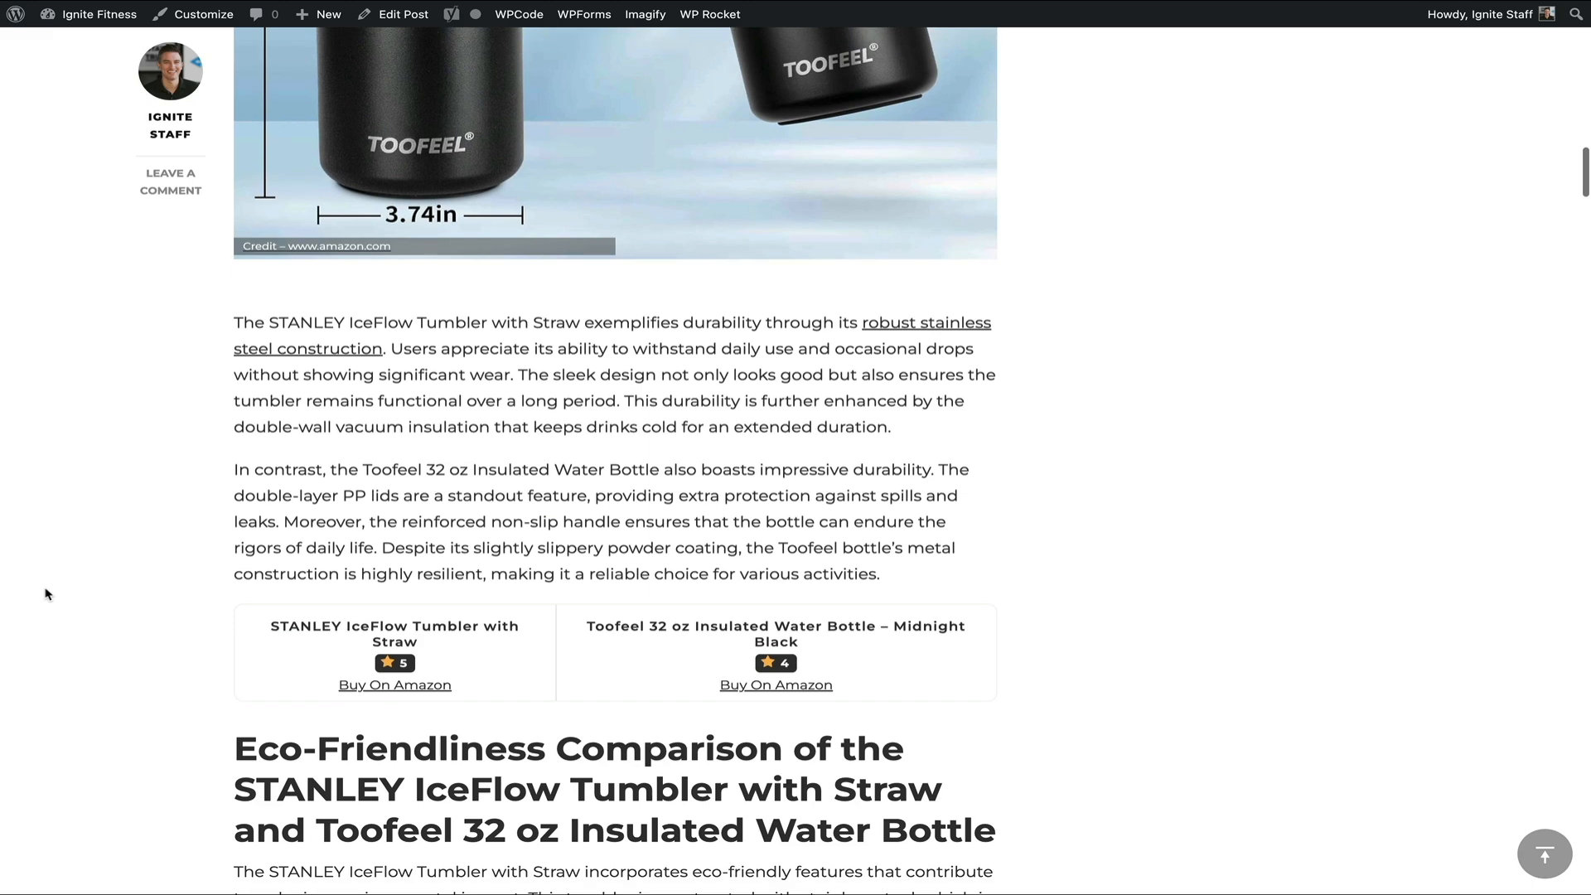
scroll(45, 584, down, 1)
scroll(45, 580, down, 2)
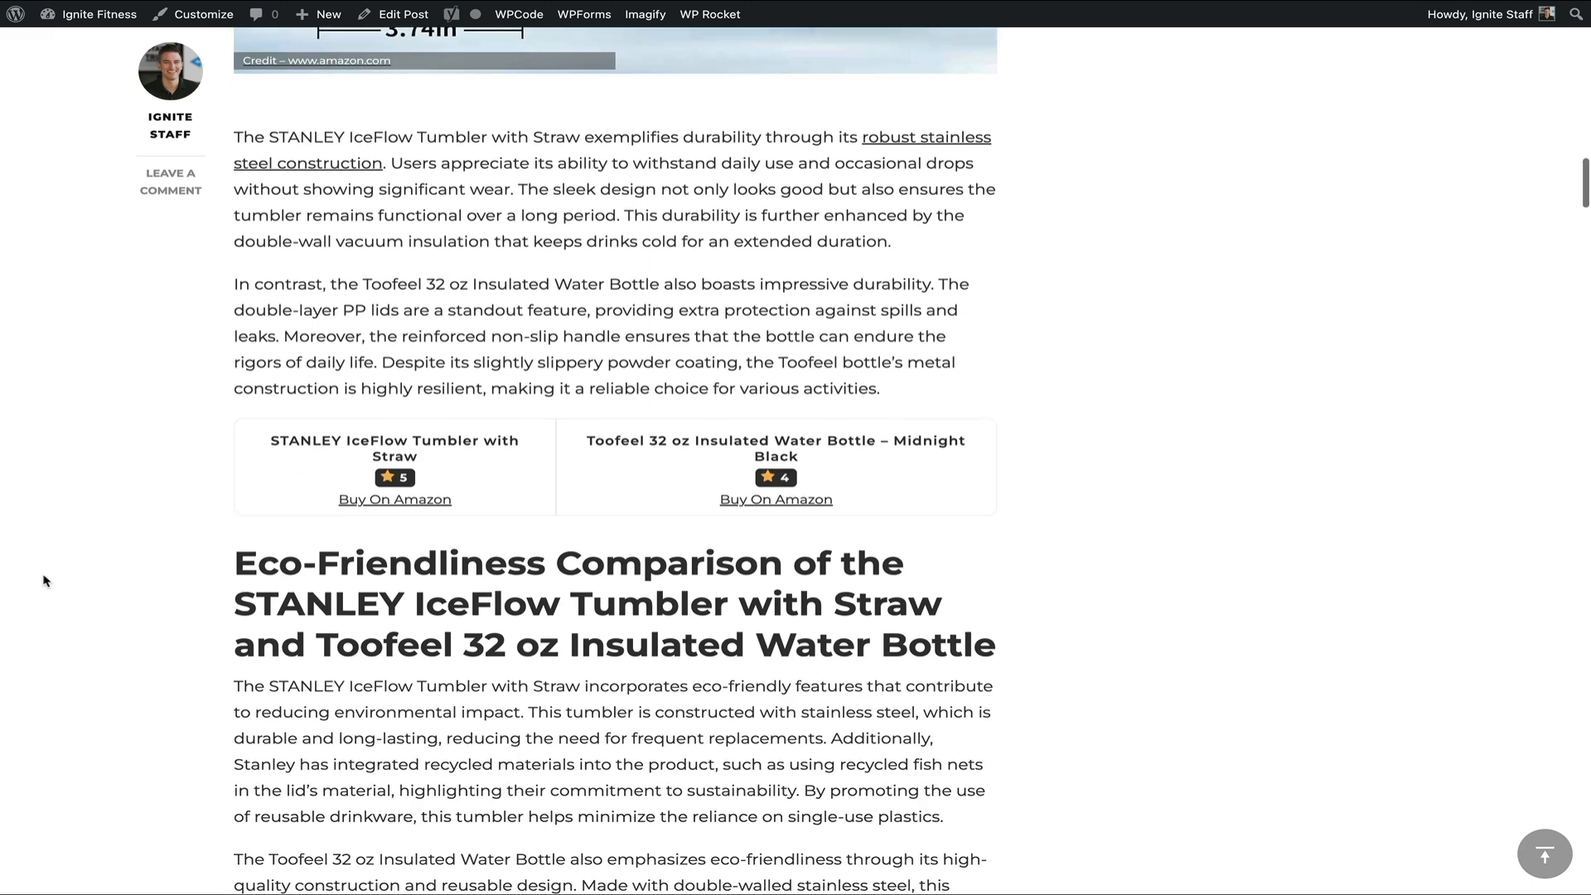
scroll(46, 580, down, 3)
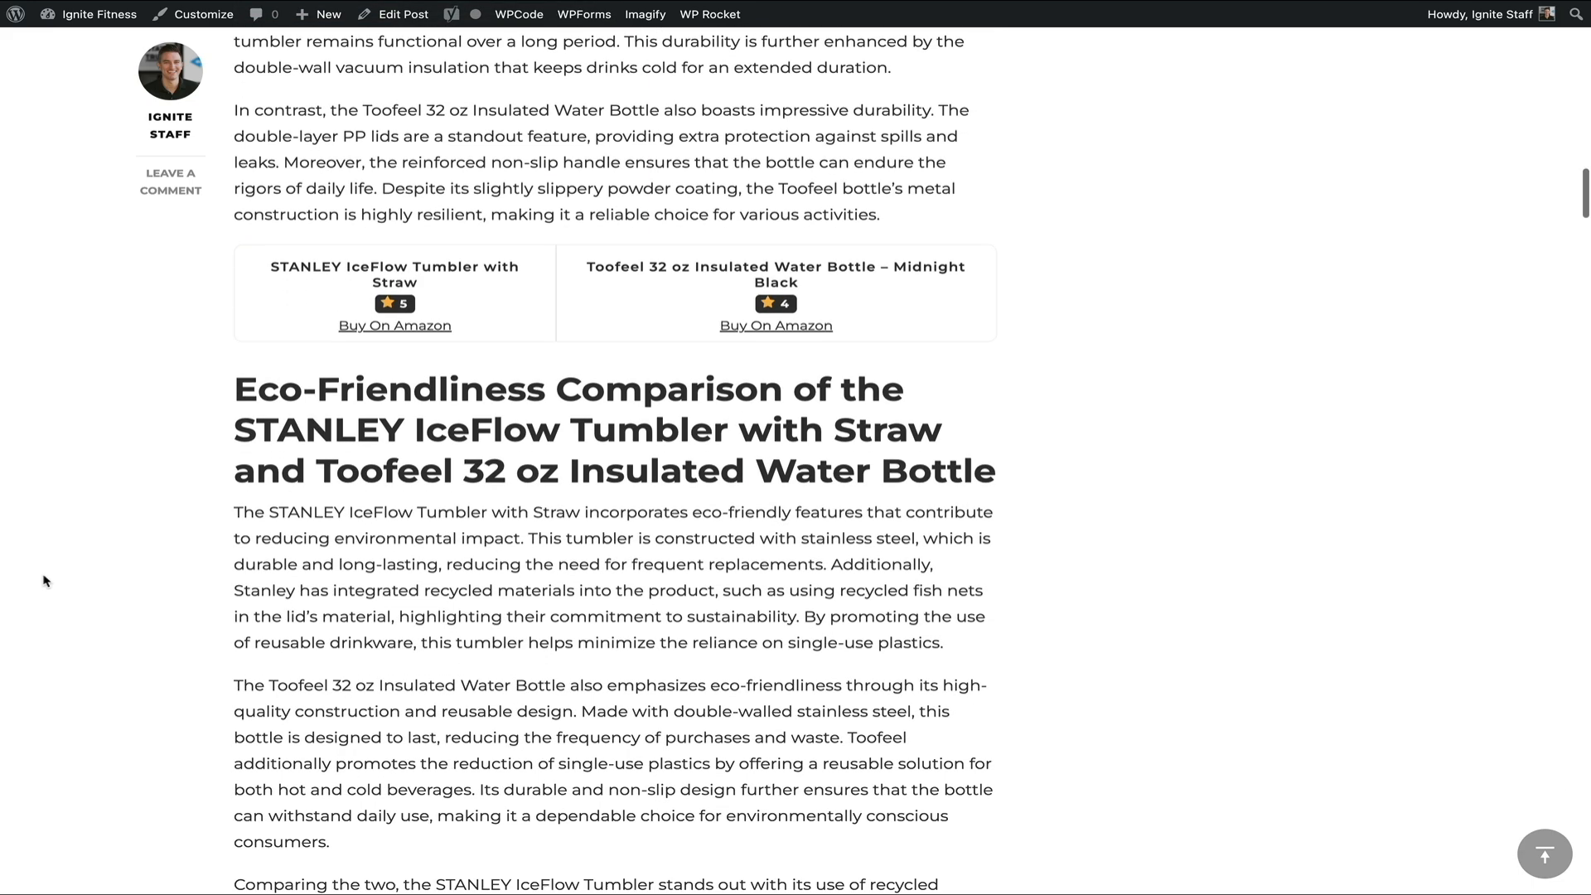
scroll(45, 581, down, 3)
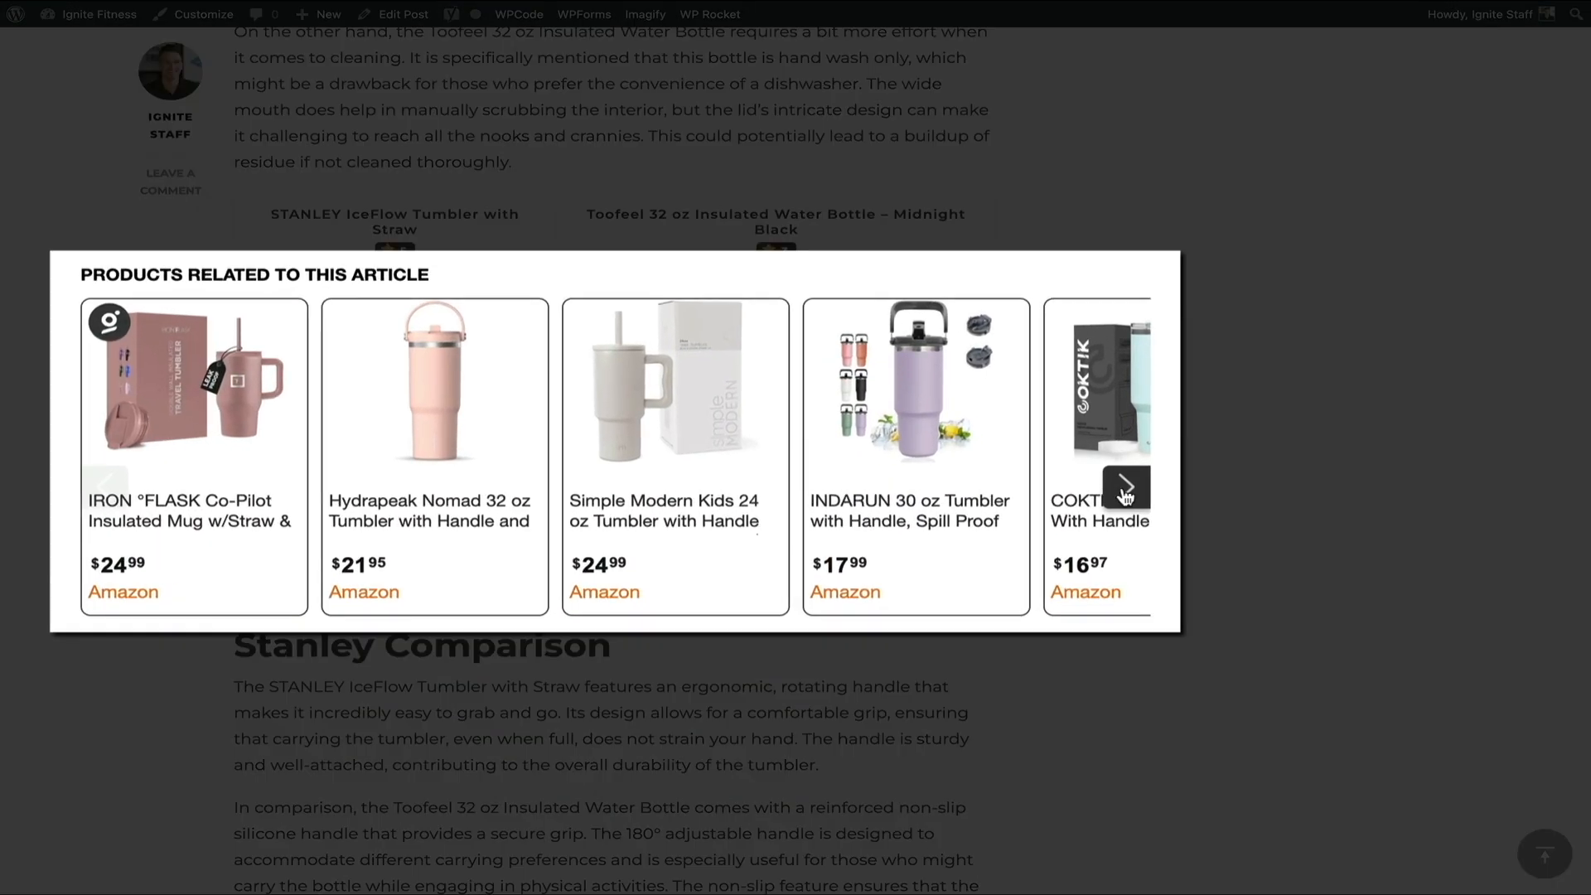
click(1125, 489)
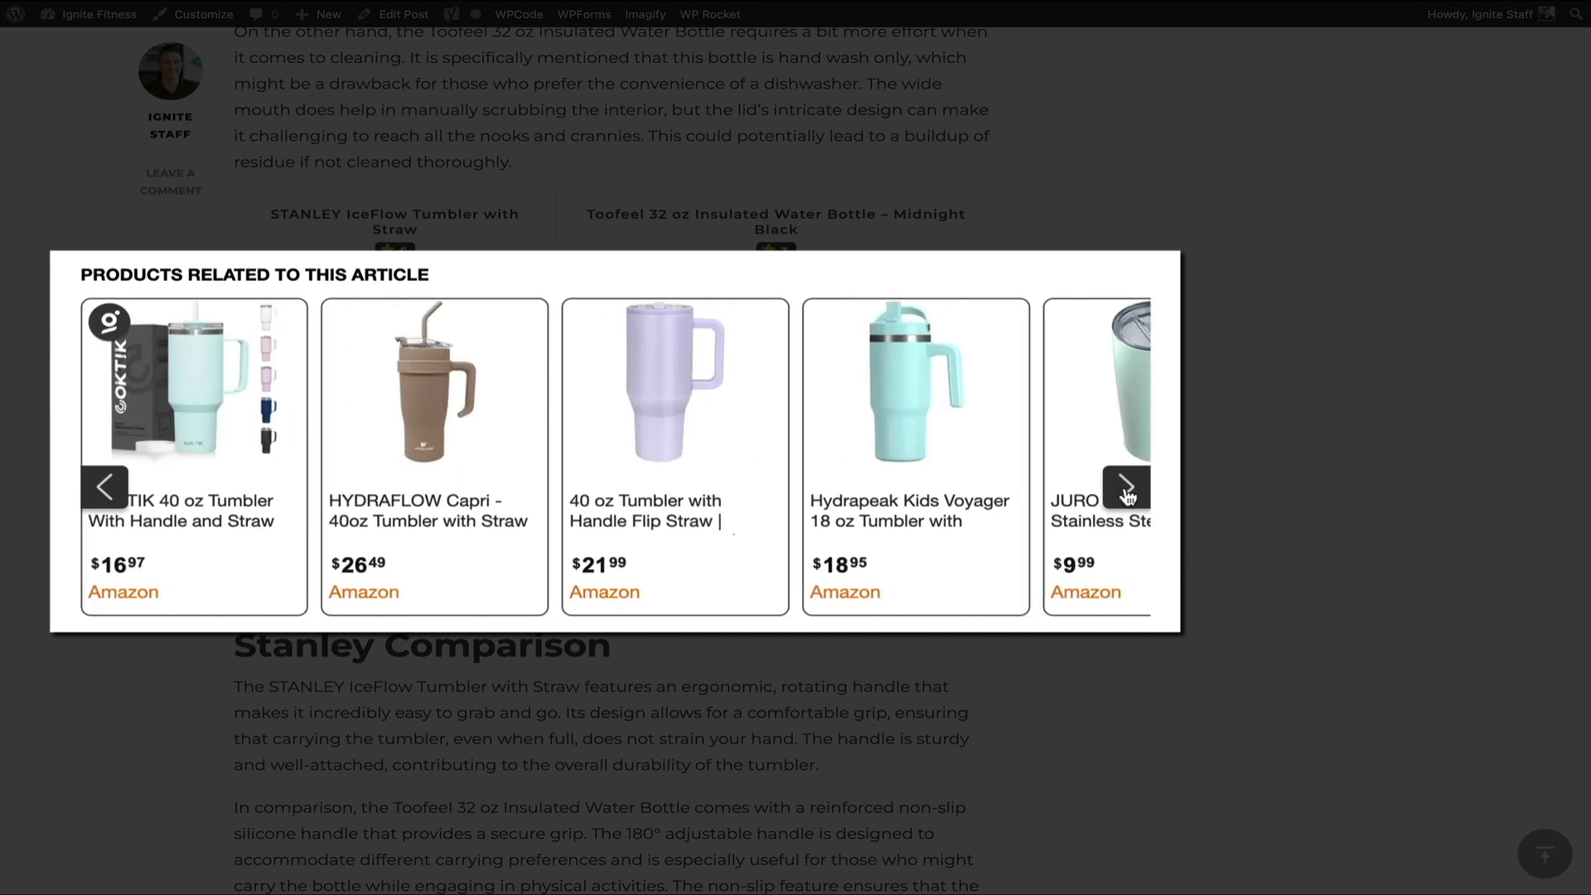
Browse the comparison post's related products carousel and read through its handle design, leak-proof mechanism and weight sections.
click(1125, 488)
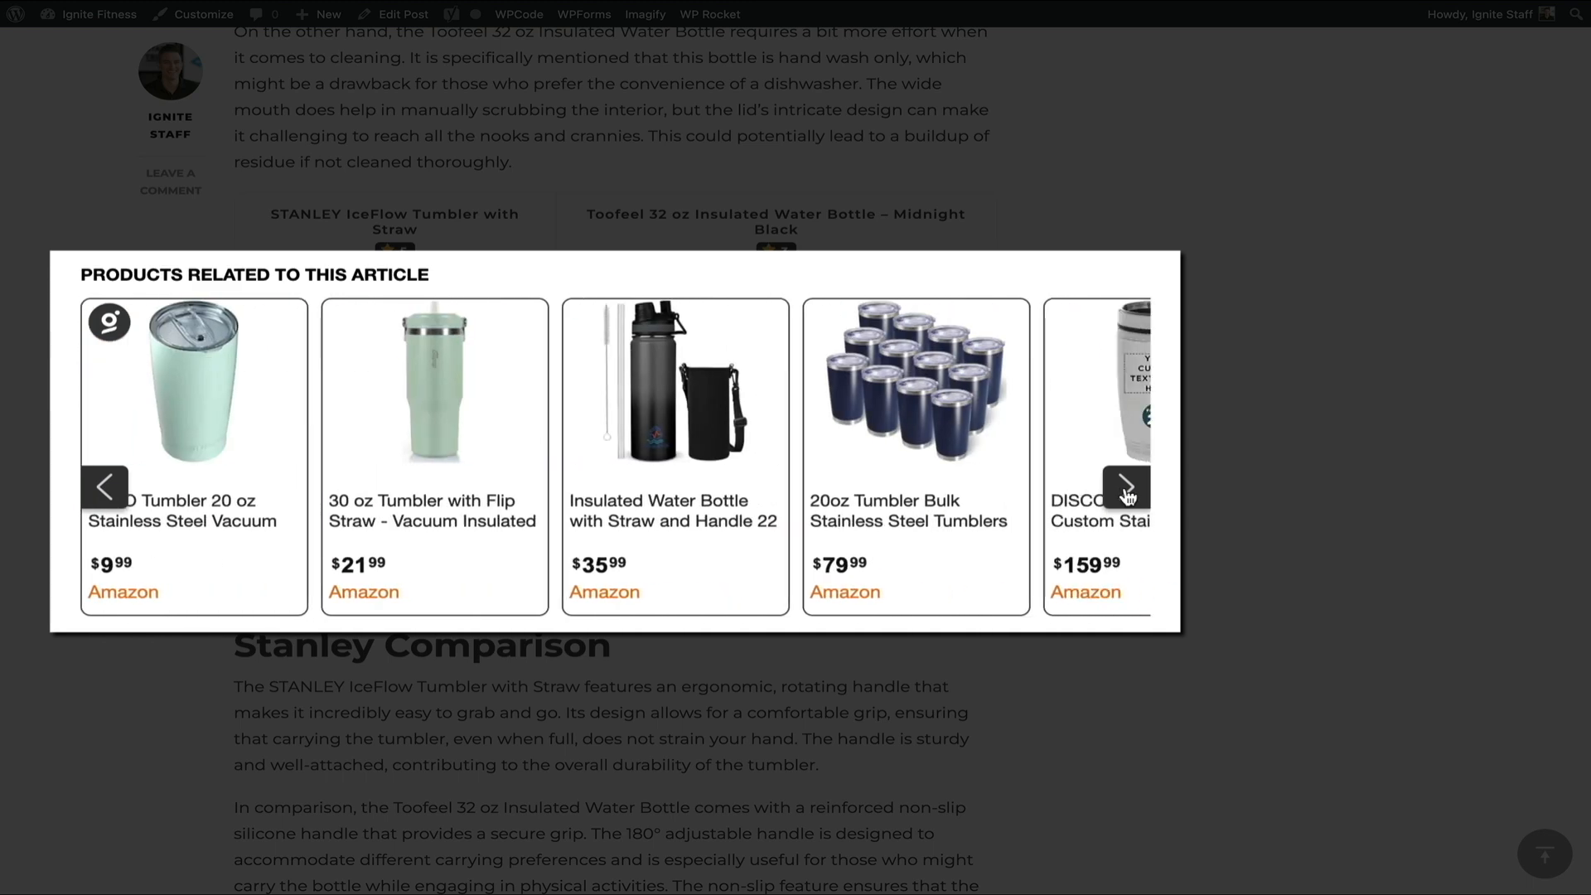
click(1126, 489)
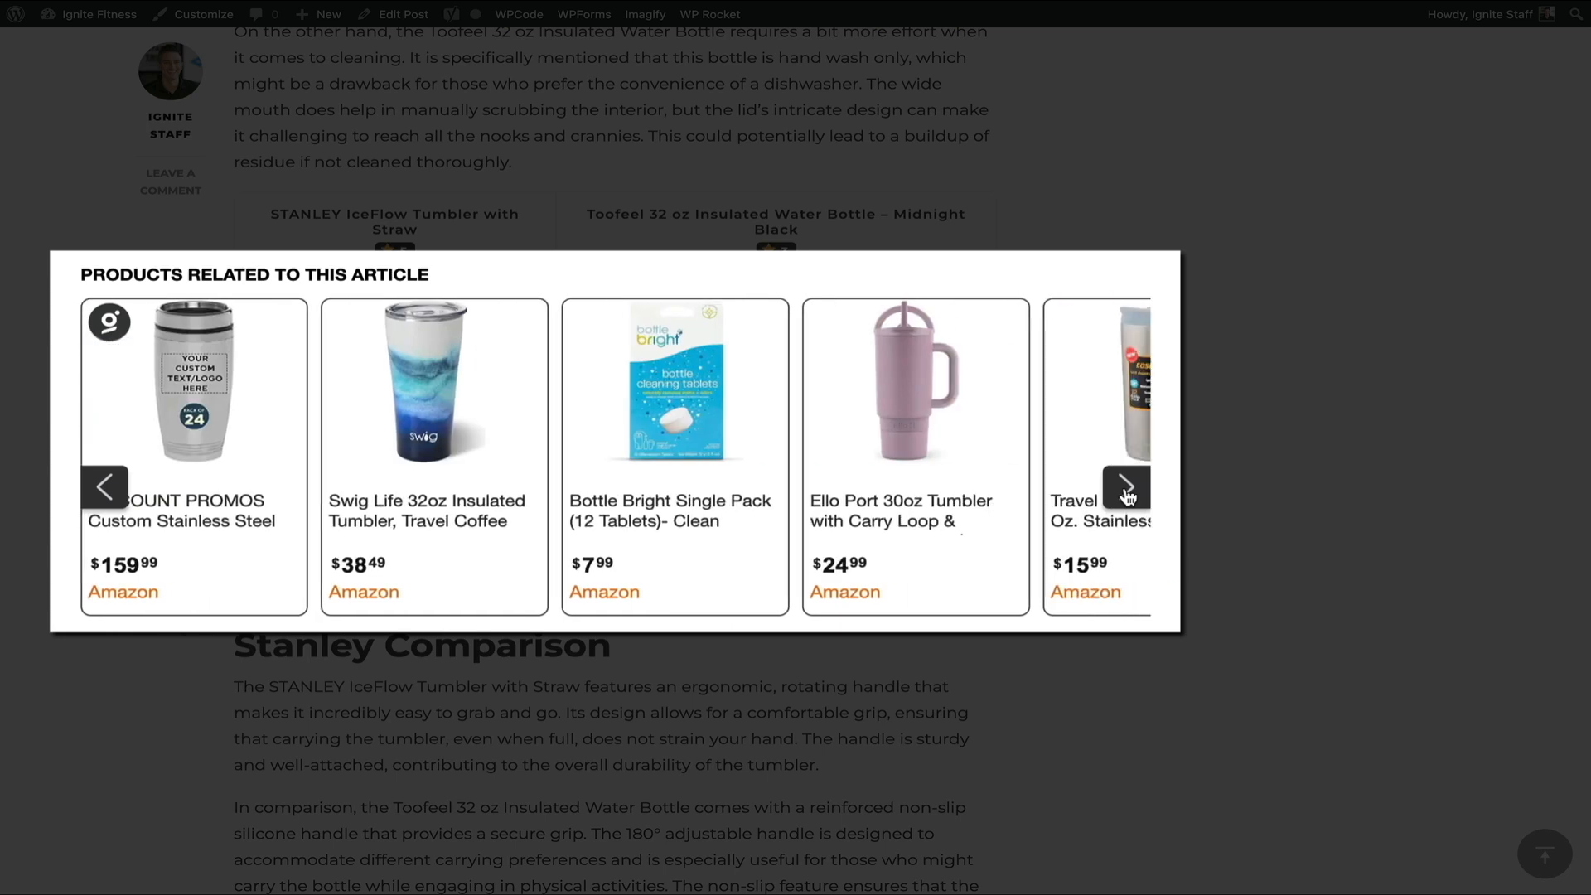
click(1126, 488)
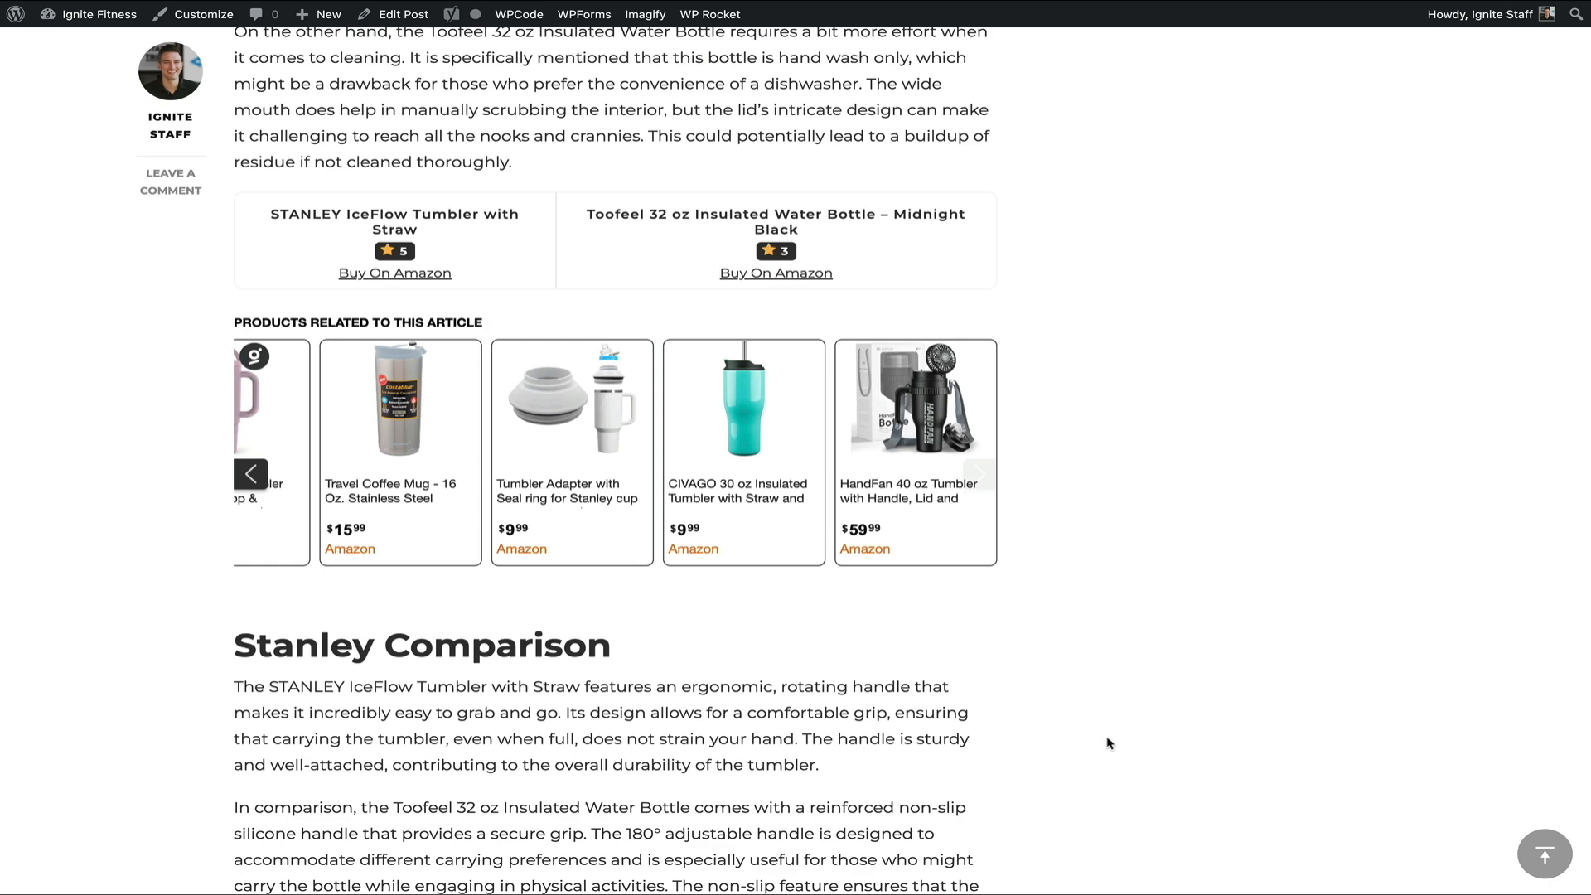
scroll(1108, 743, down, 6)
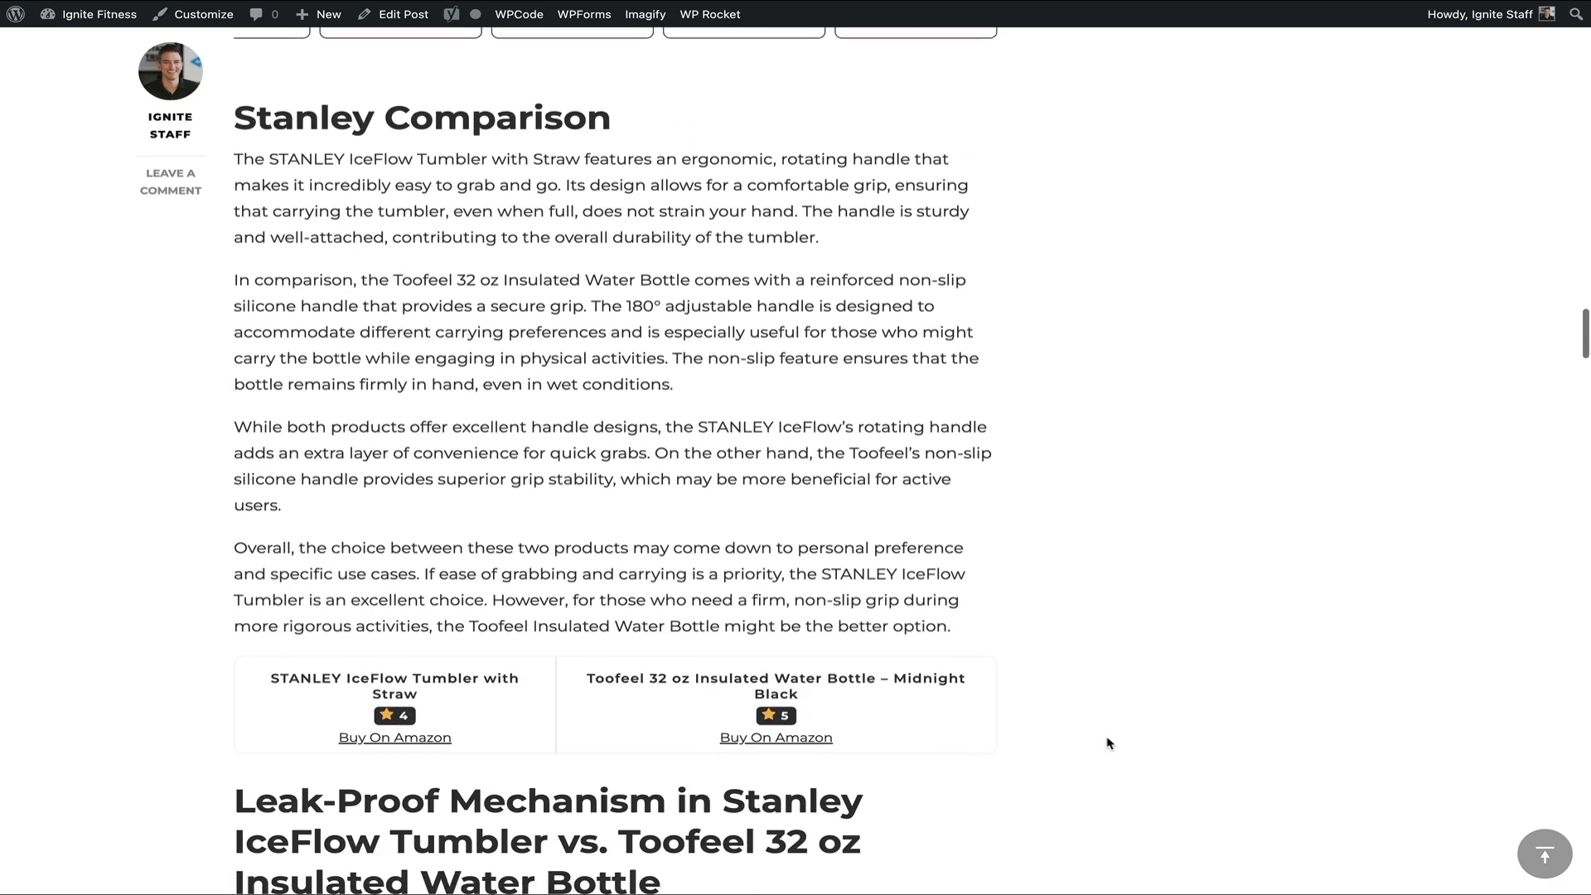
scroll(1109, 743, down, 2)
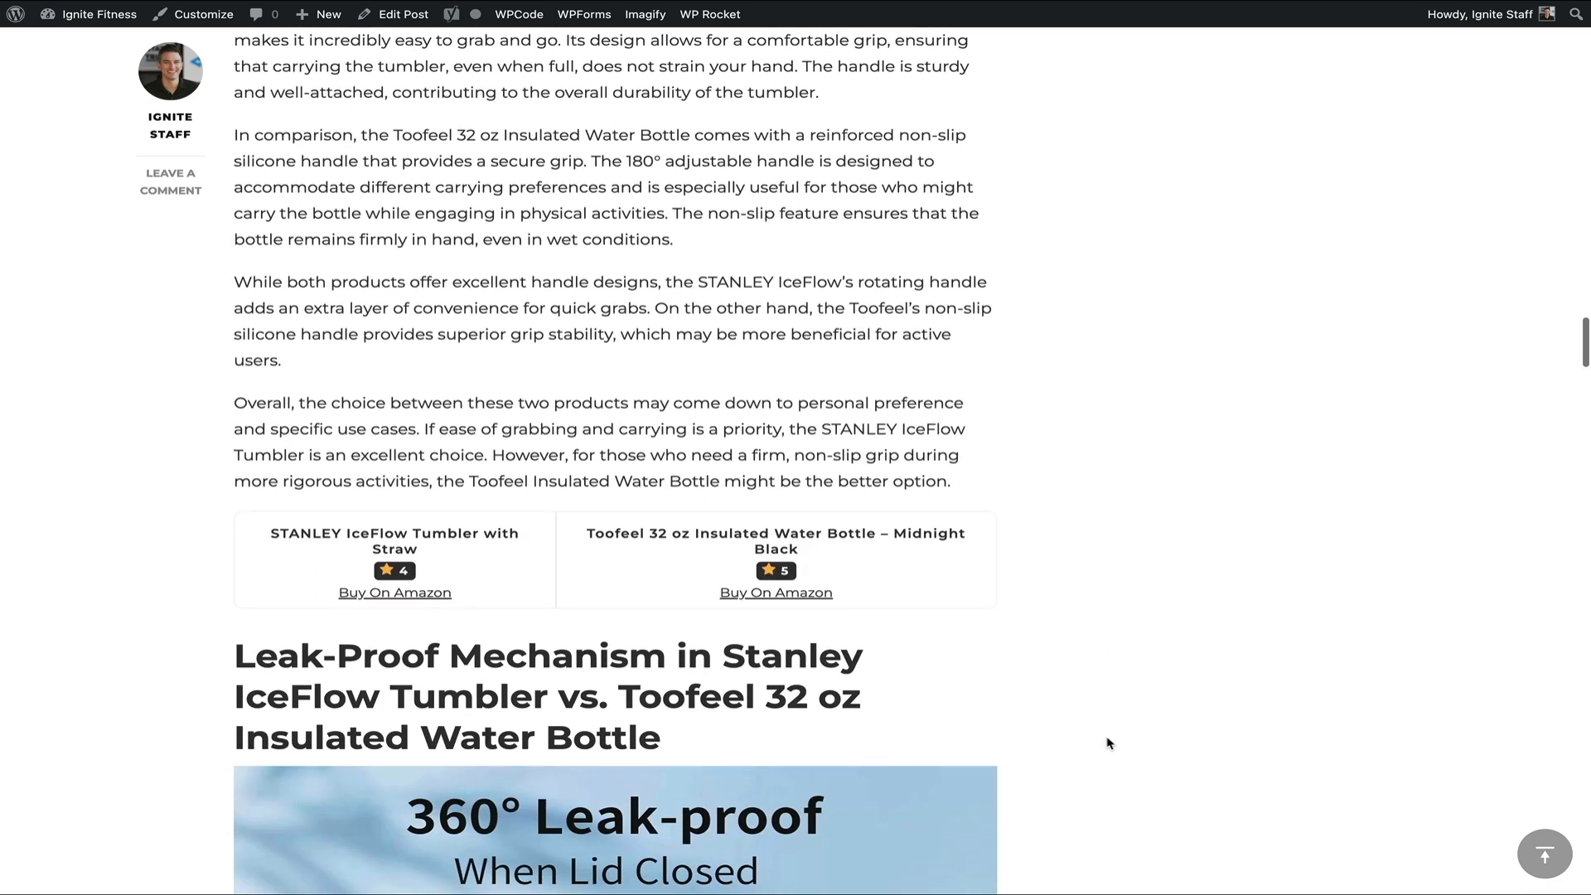
scroll(1109, 743, down, 3)
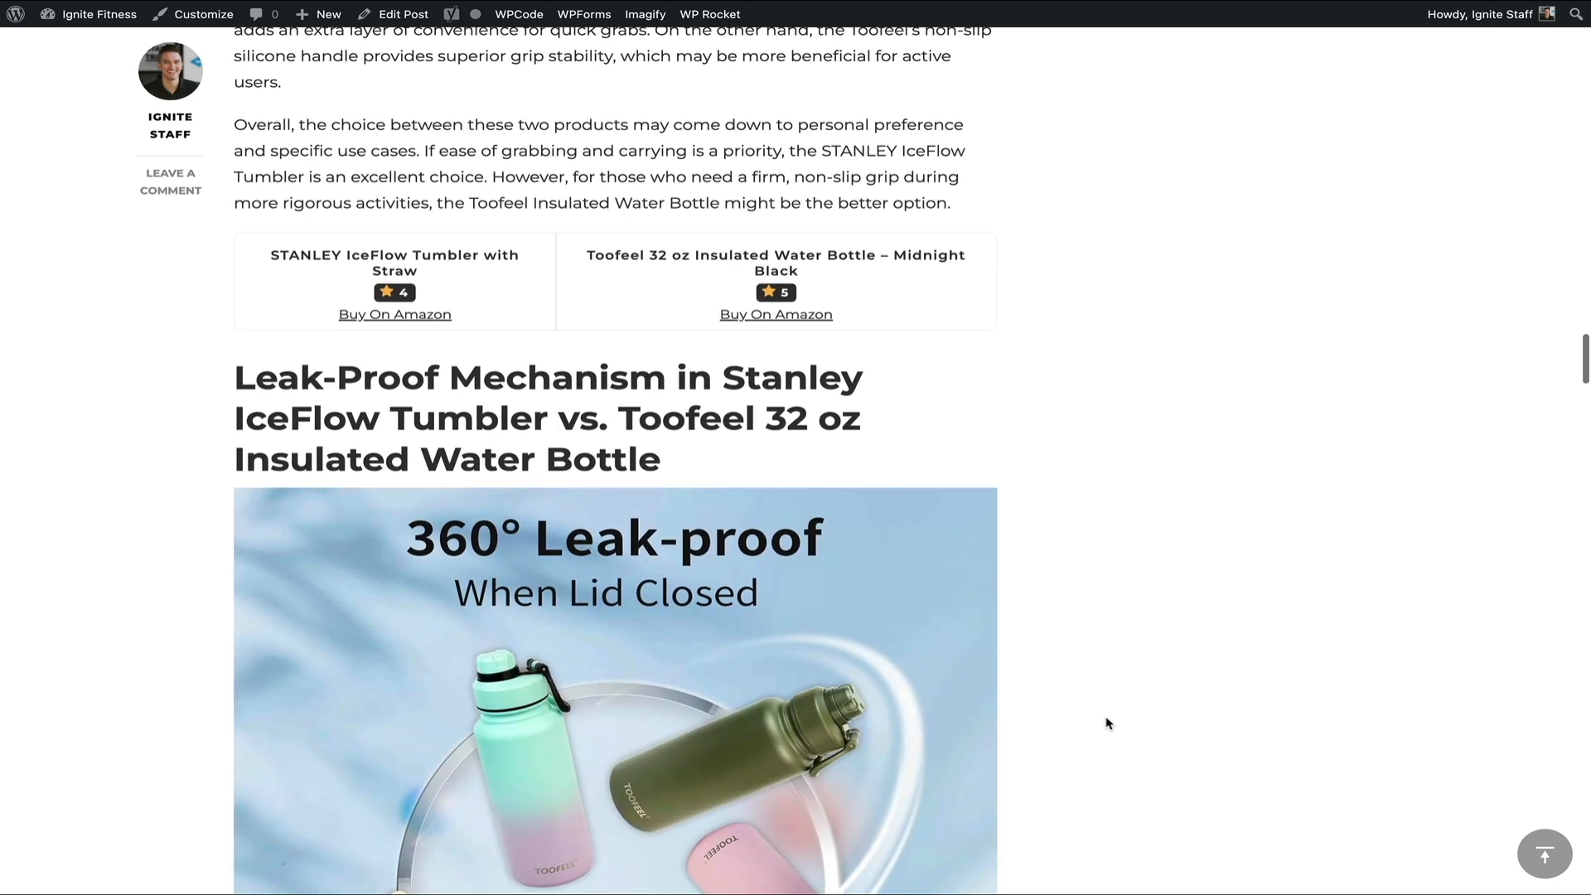
scroll(1106, 721, down, 7)
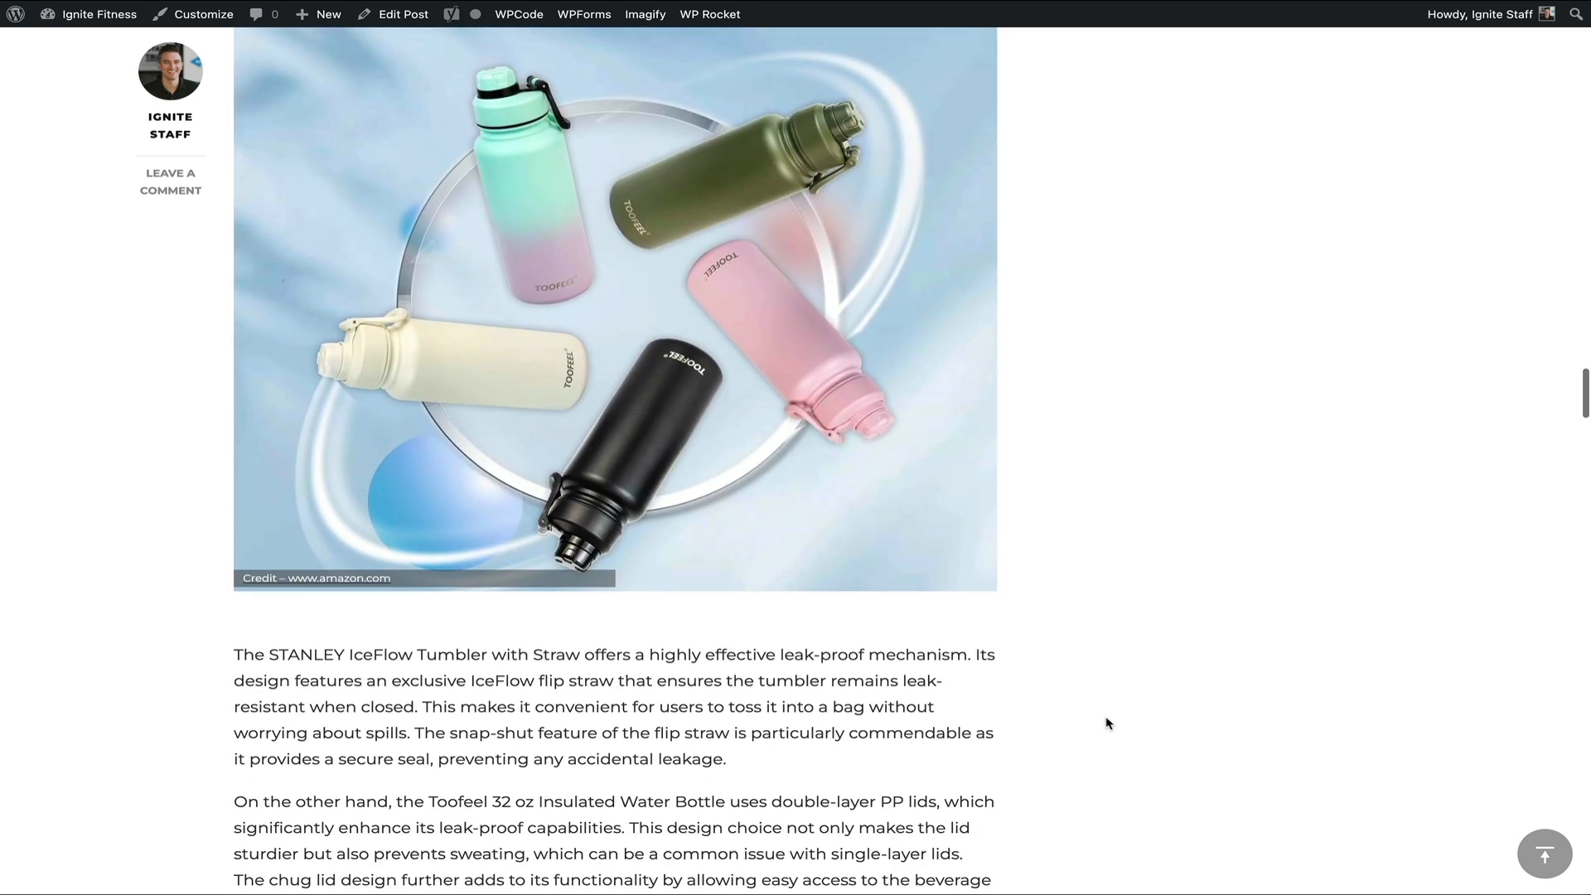
scroll(1108, 724, down, 9)
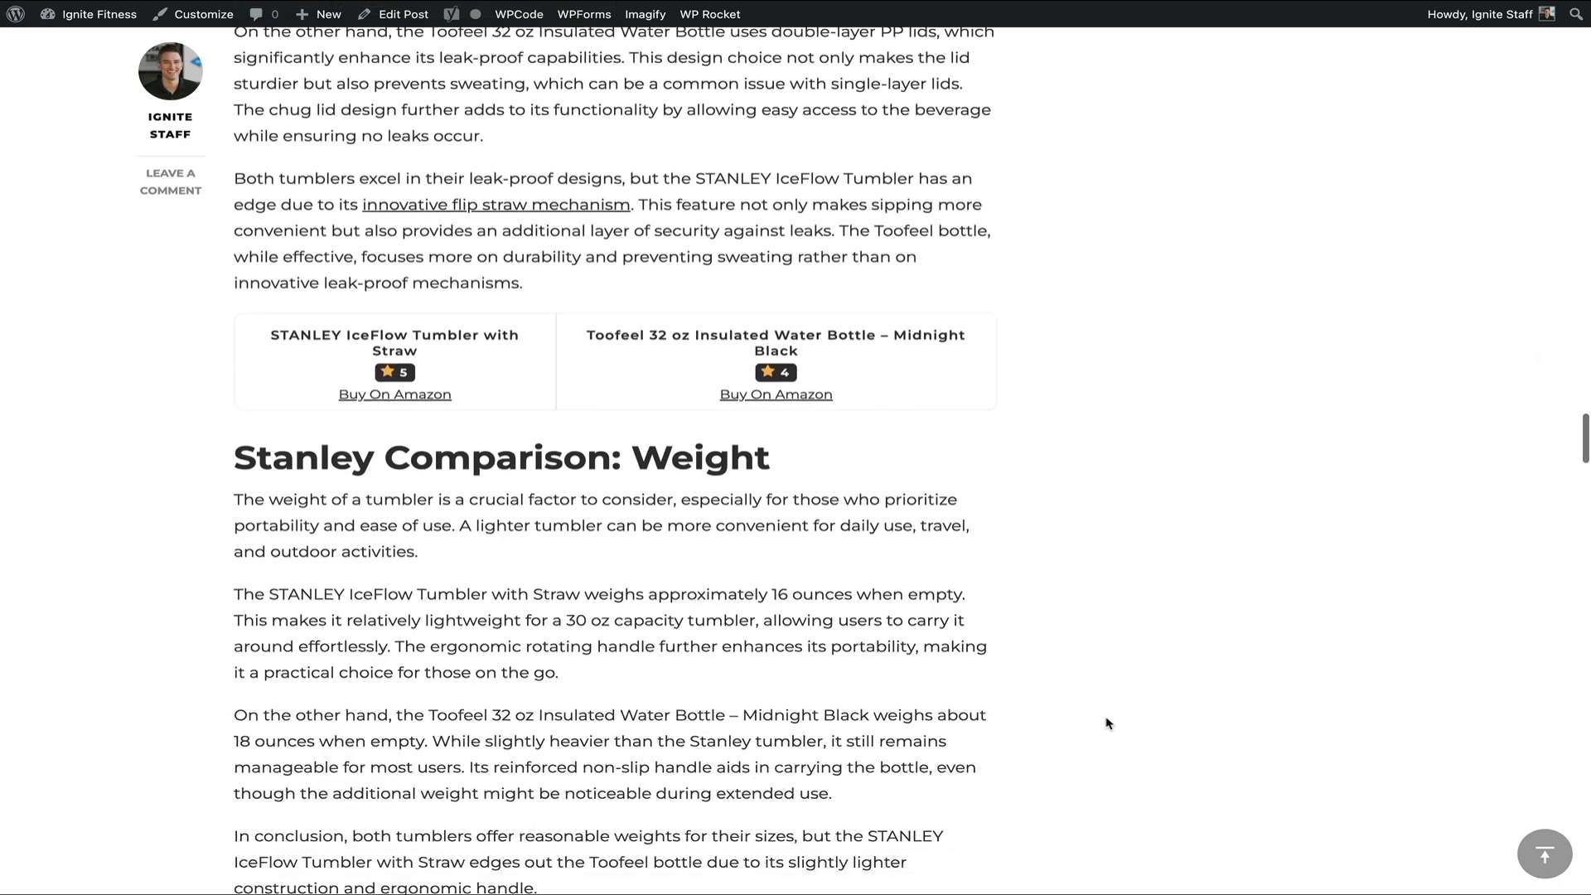
scroll(1108, 724, down, 5)
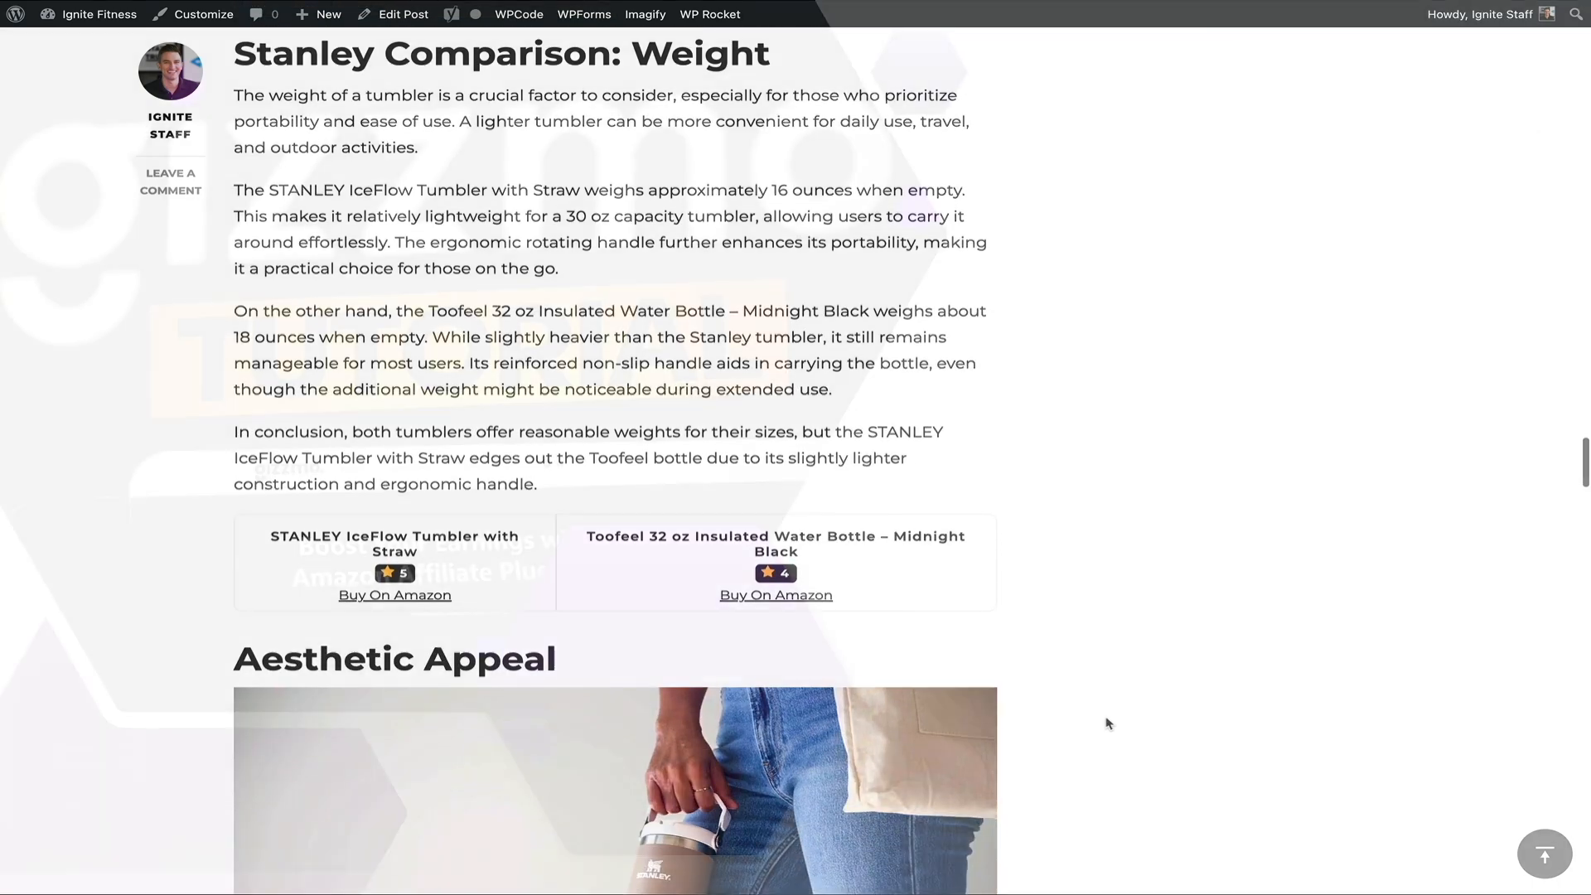
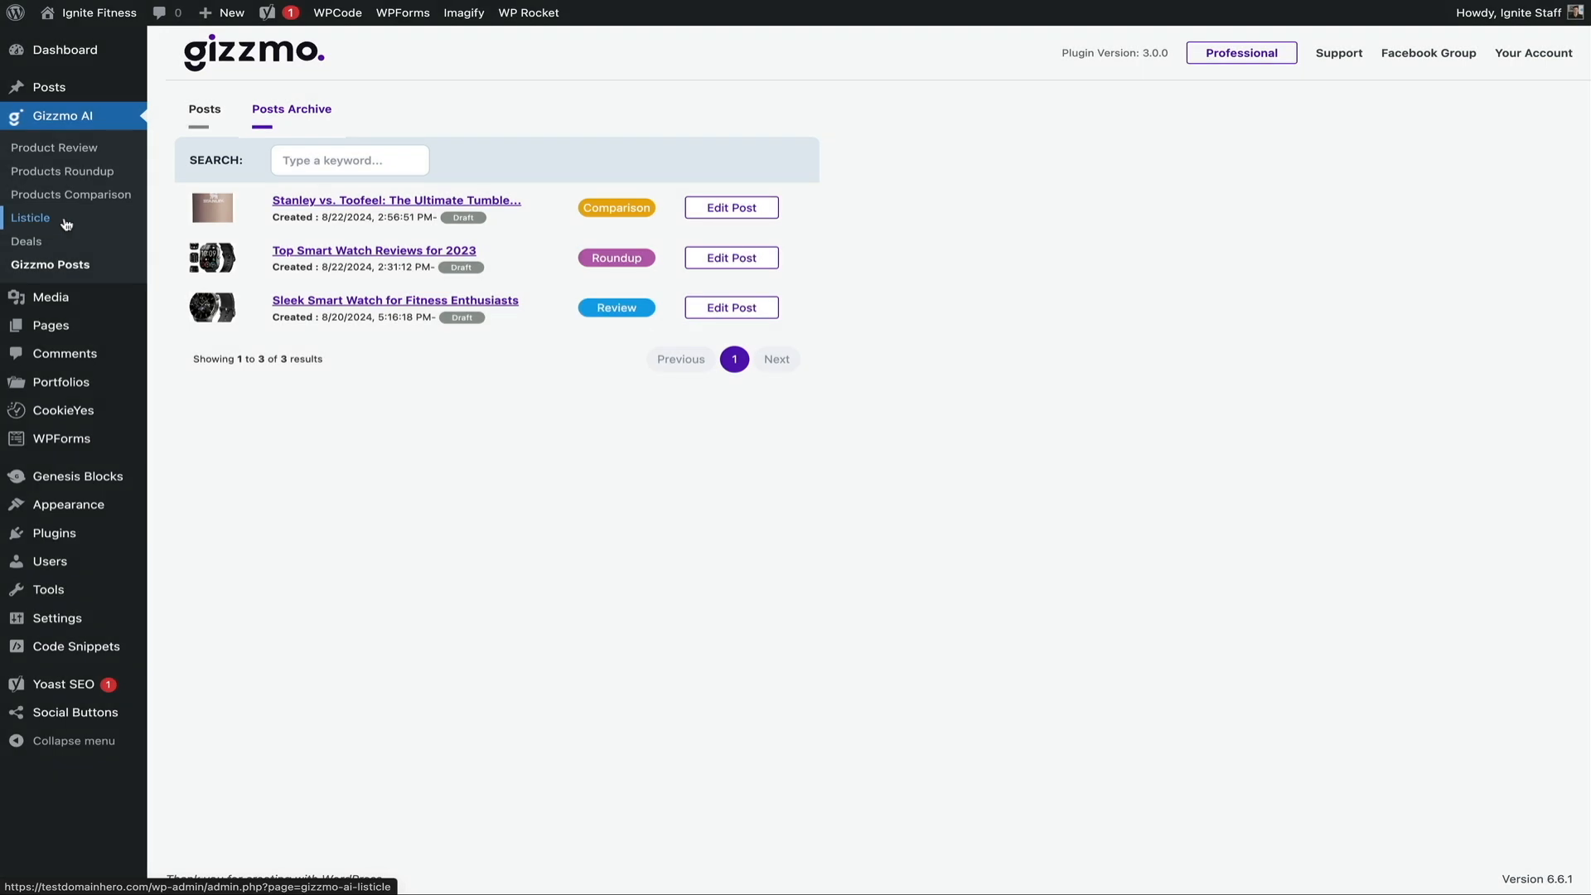
Start a new Gizzmo listicle and get topic suggestions for the subject "athletic compression clothing".
click(65, 219)
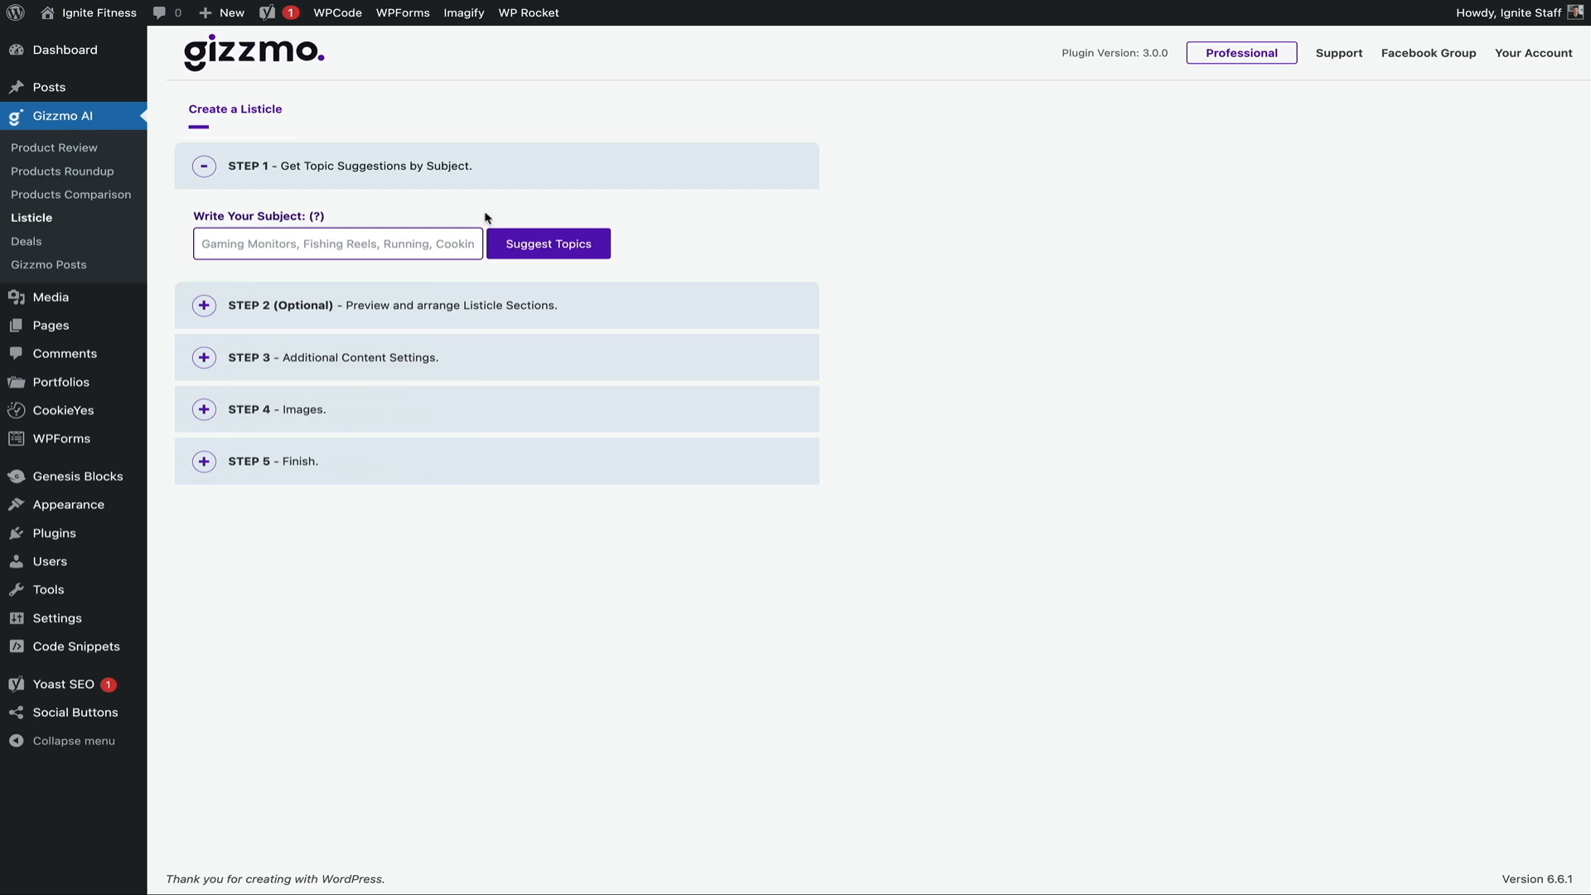
click(304, 242)
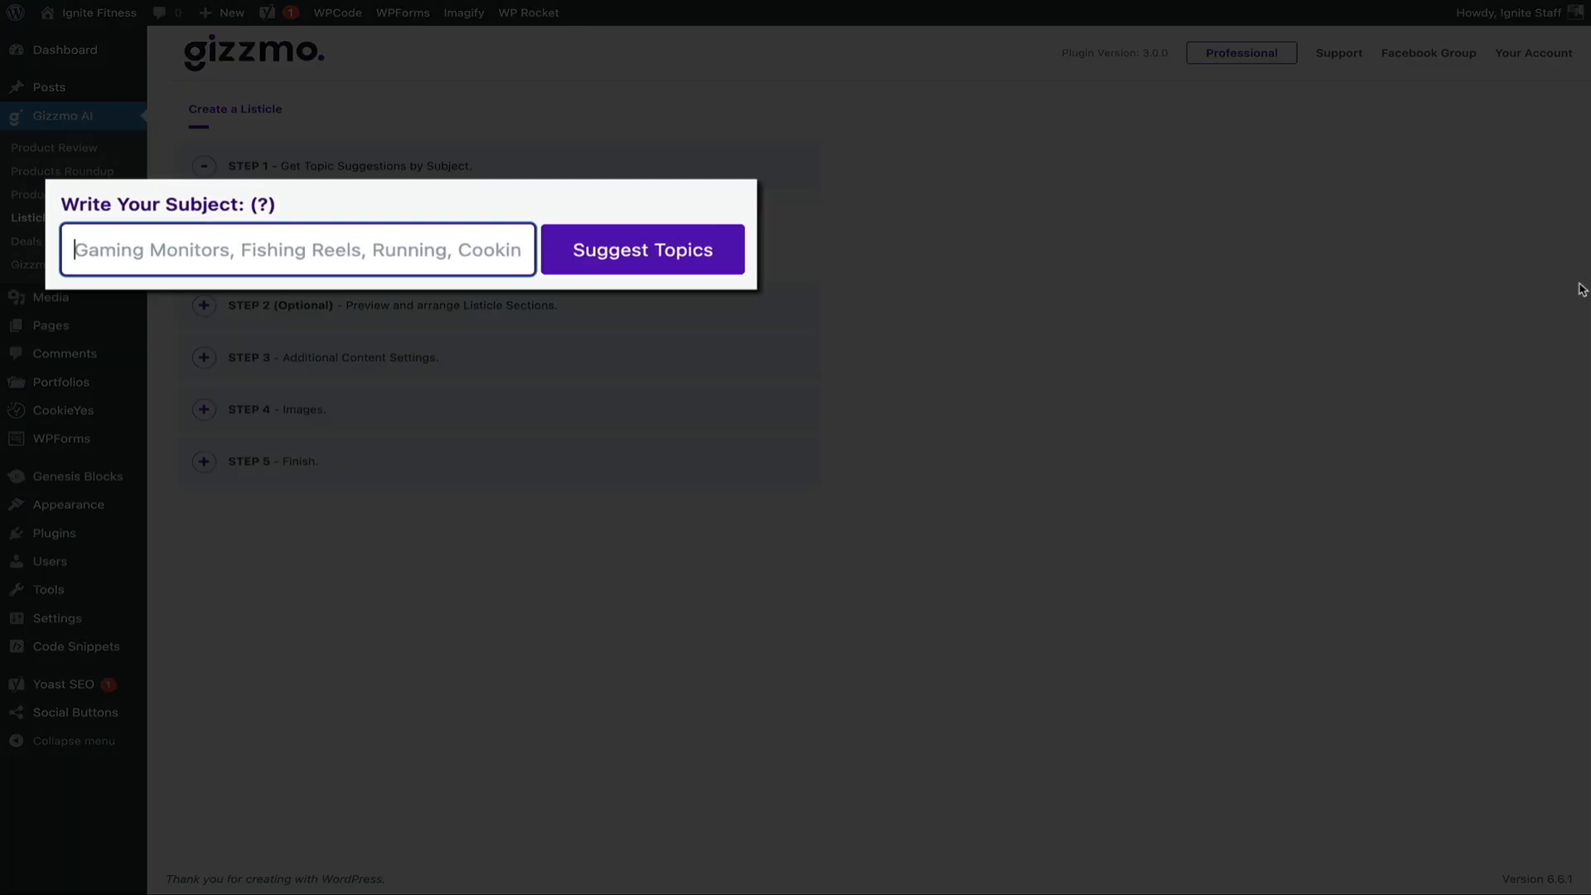
text(a)
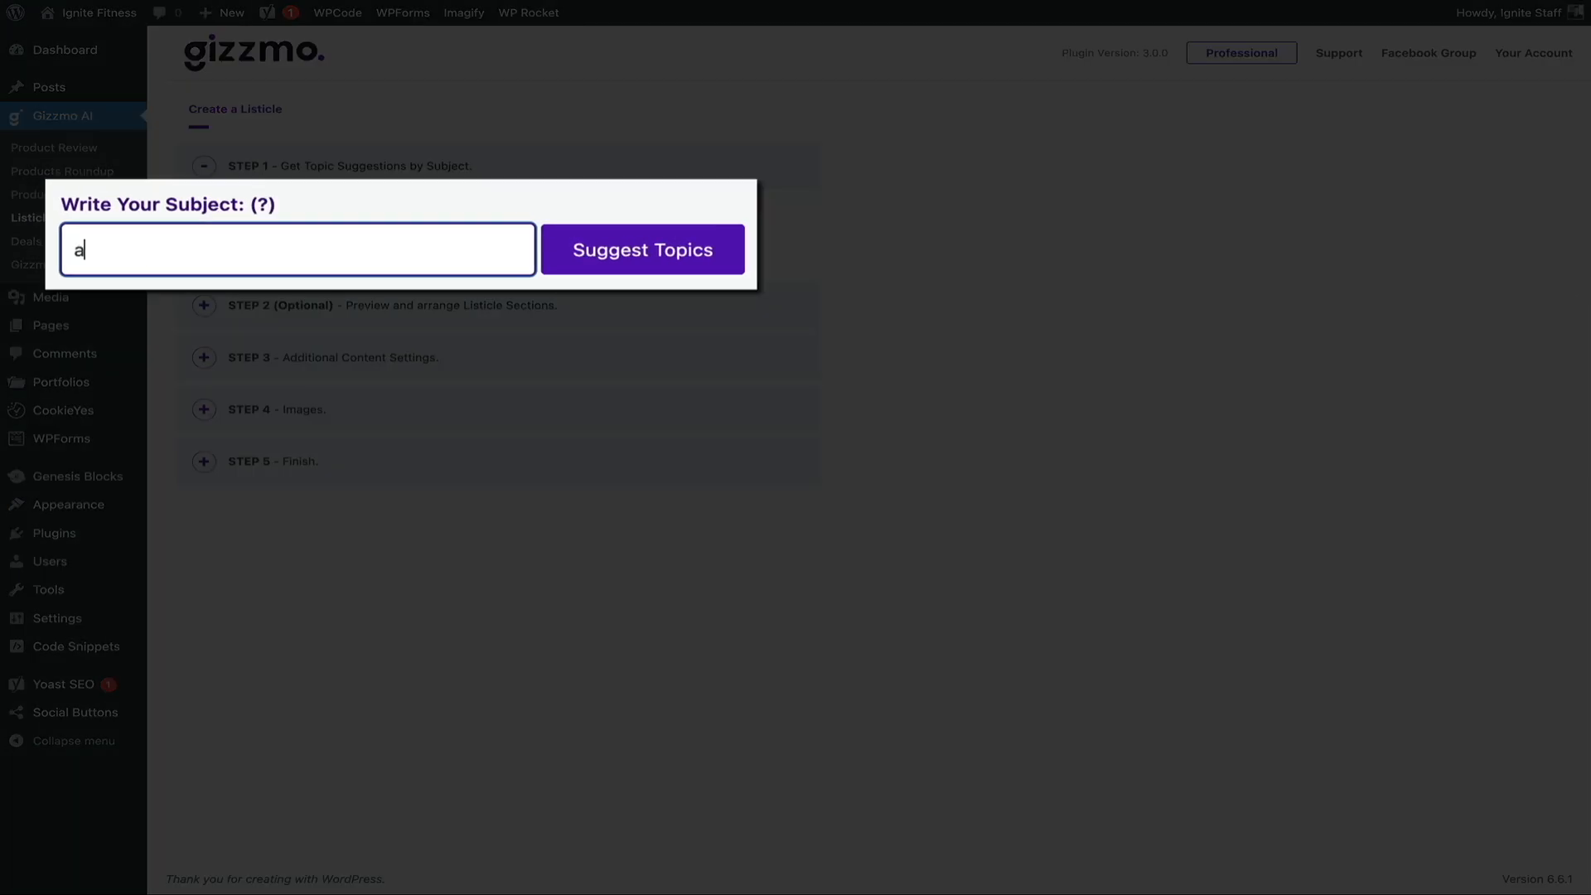
text(thletic compression )
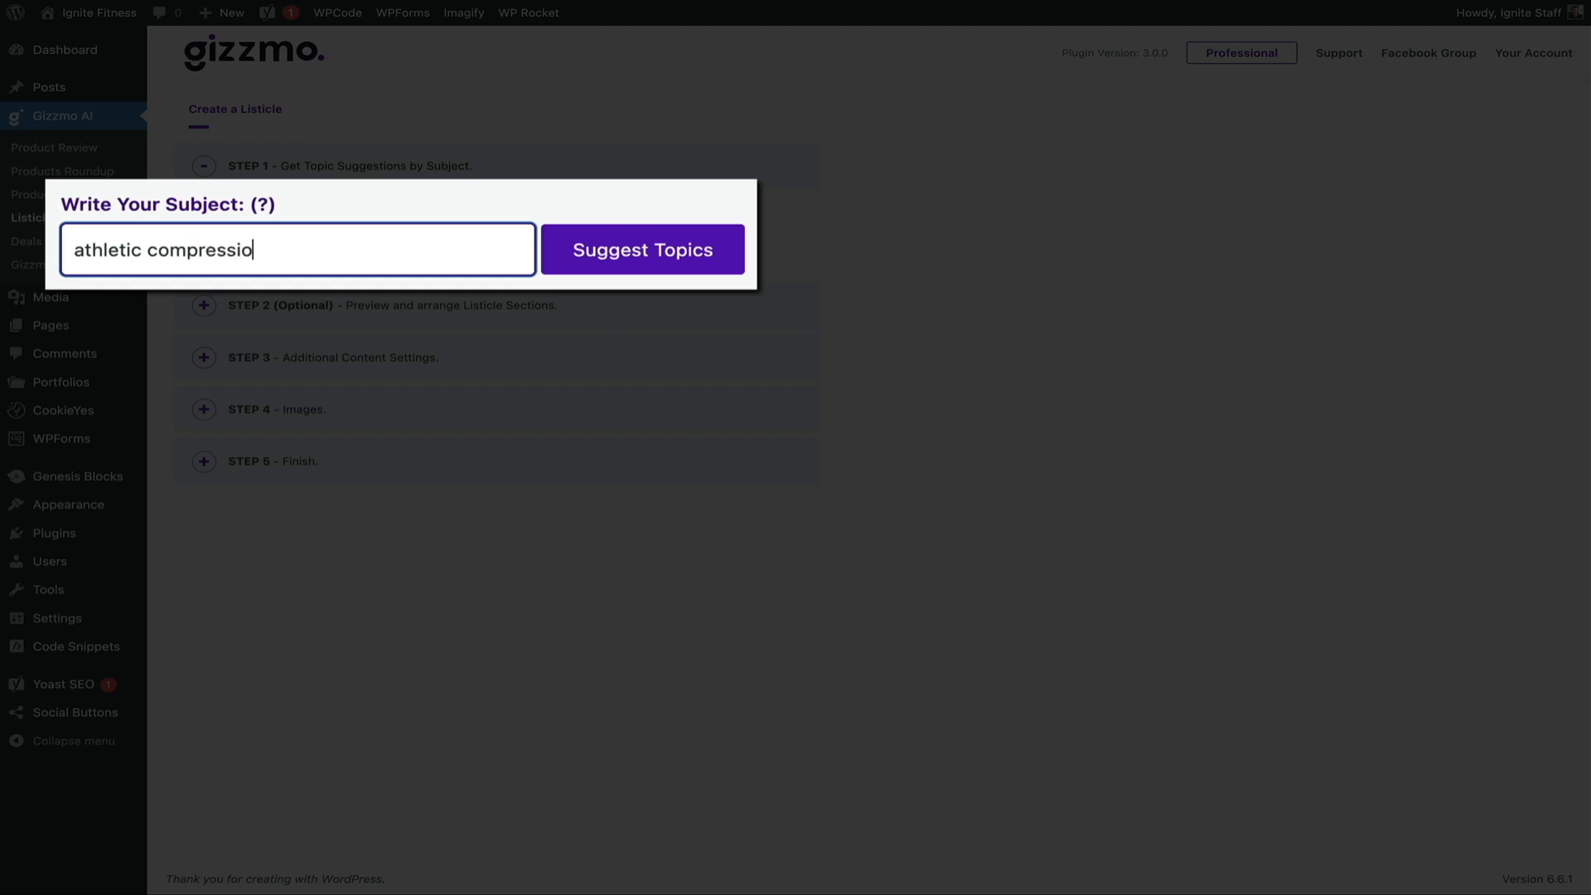
text(clothing)
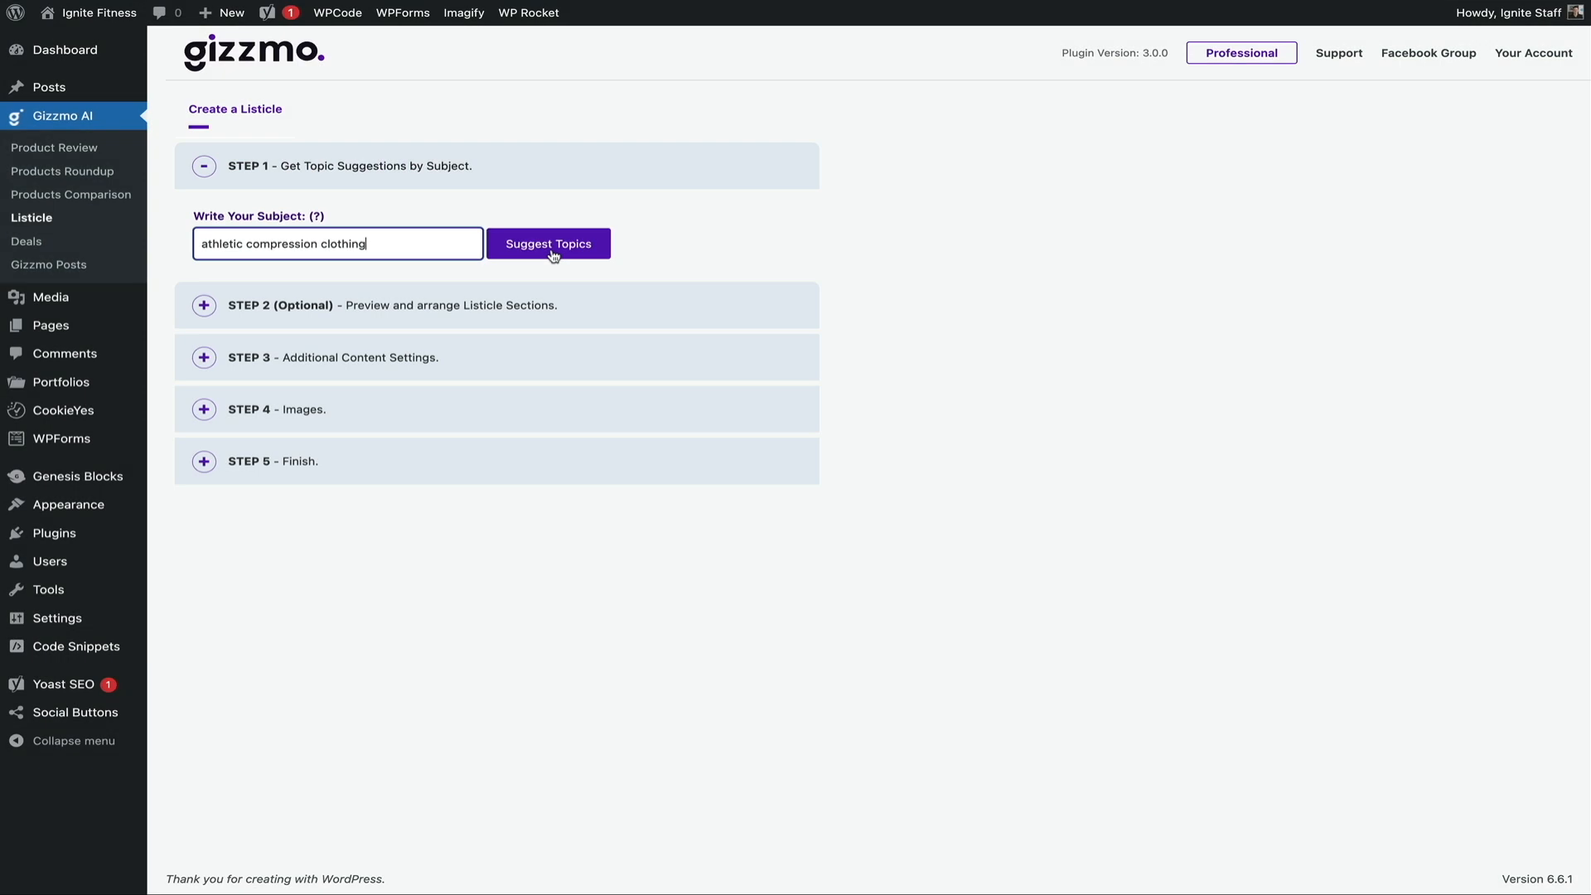
click(552, 250)
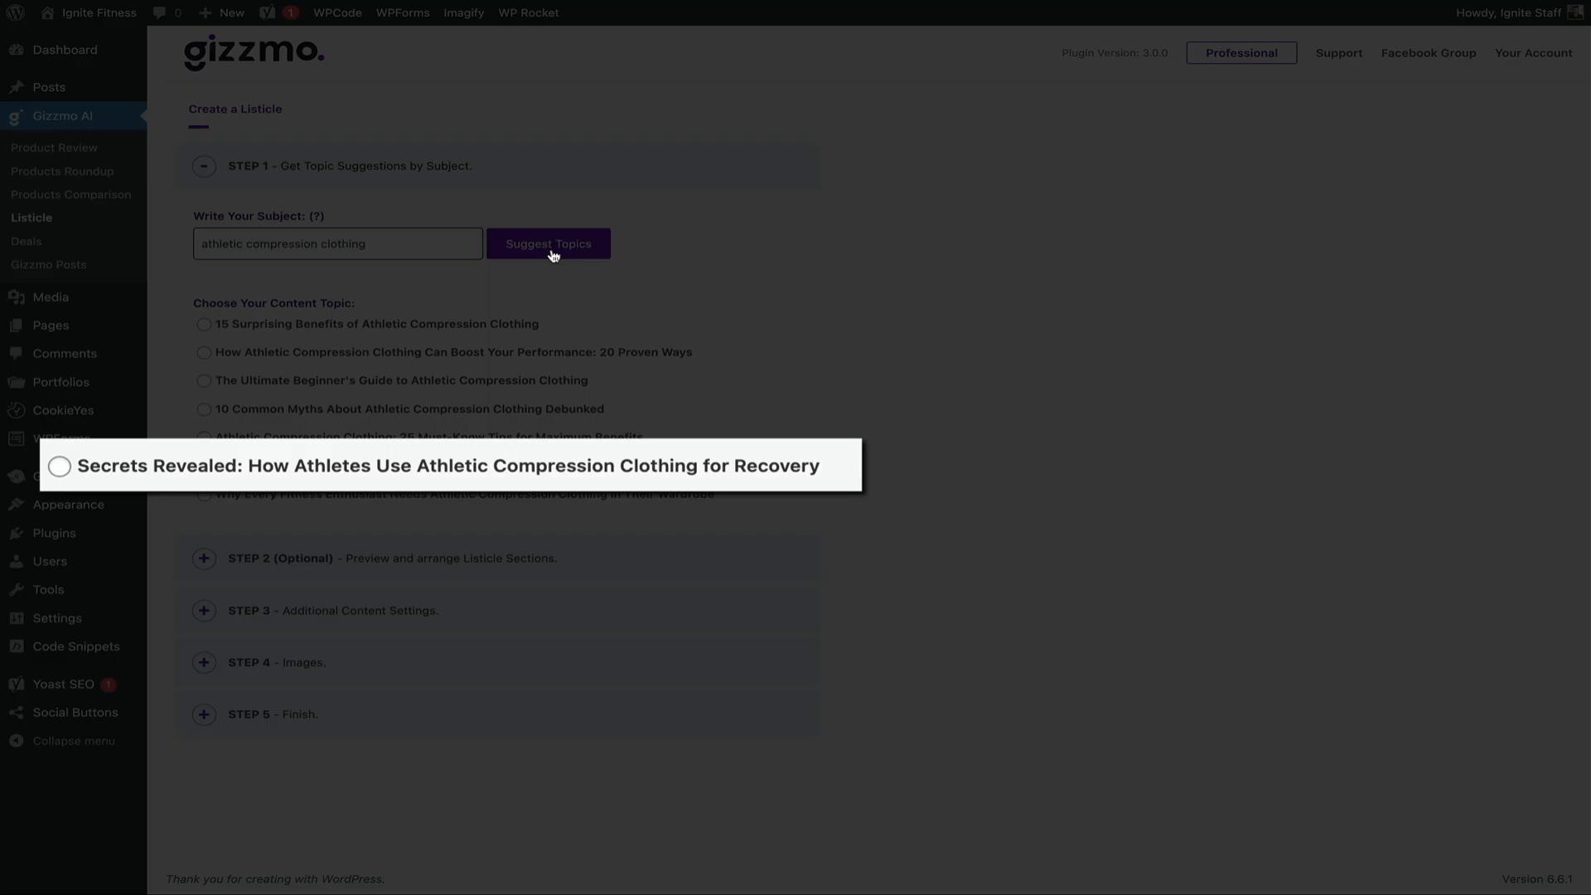
Choose the topic "Secrets Revealed: How Athletes Use Athletic Compression Clothing for Recovery" and set the SEO keyphrase to "compression clothing".
click(61, 468)
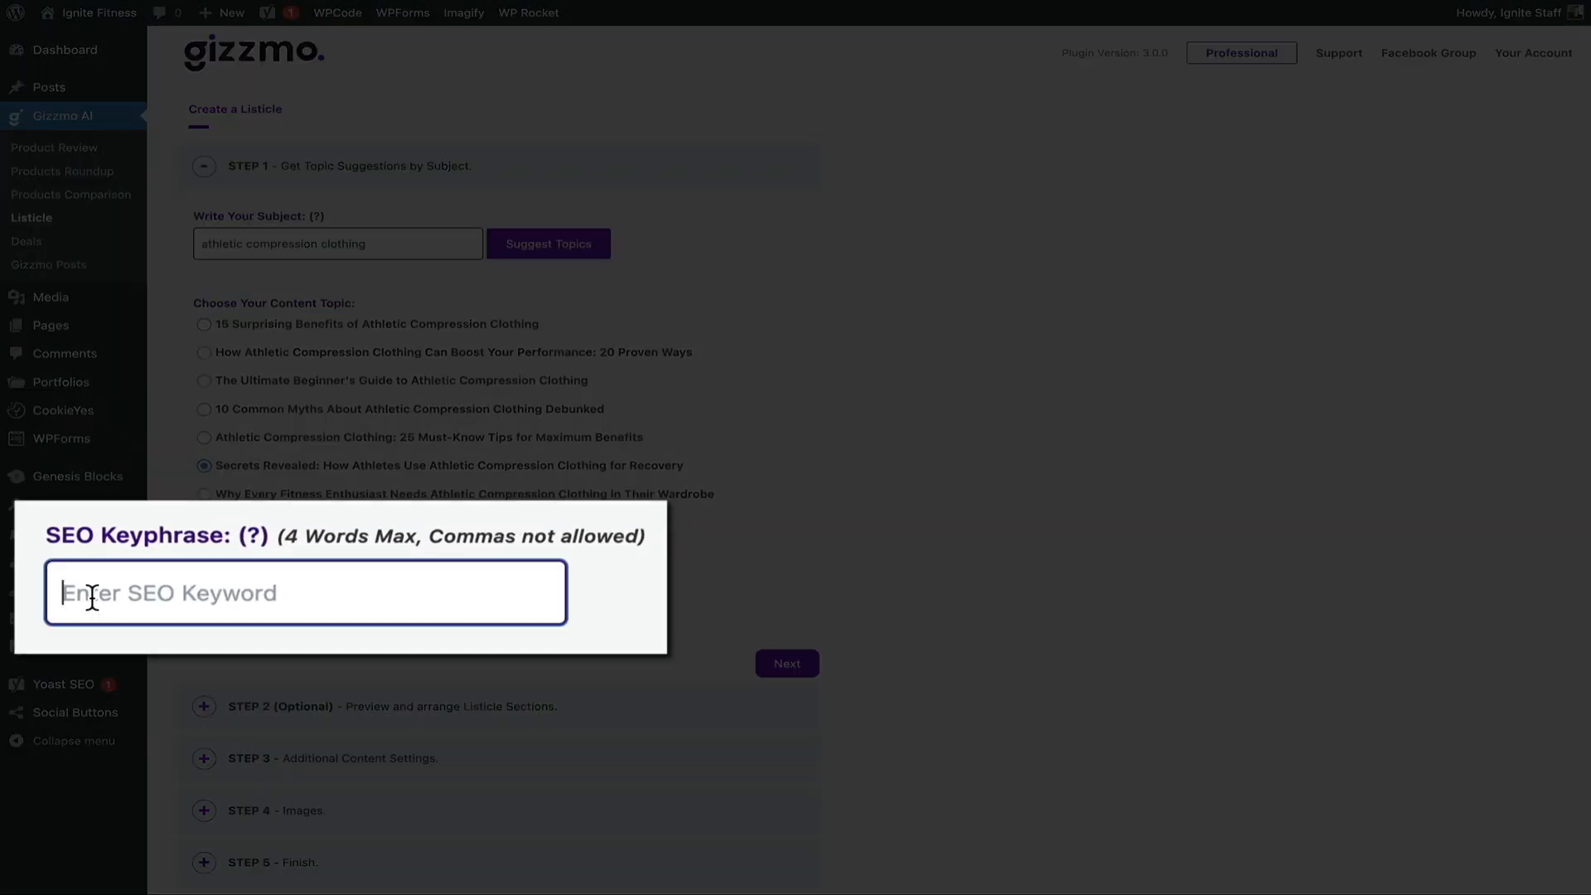
click(216, 586)
text(co)
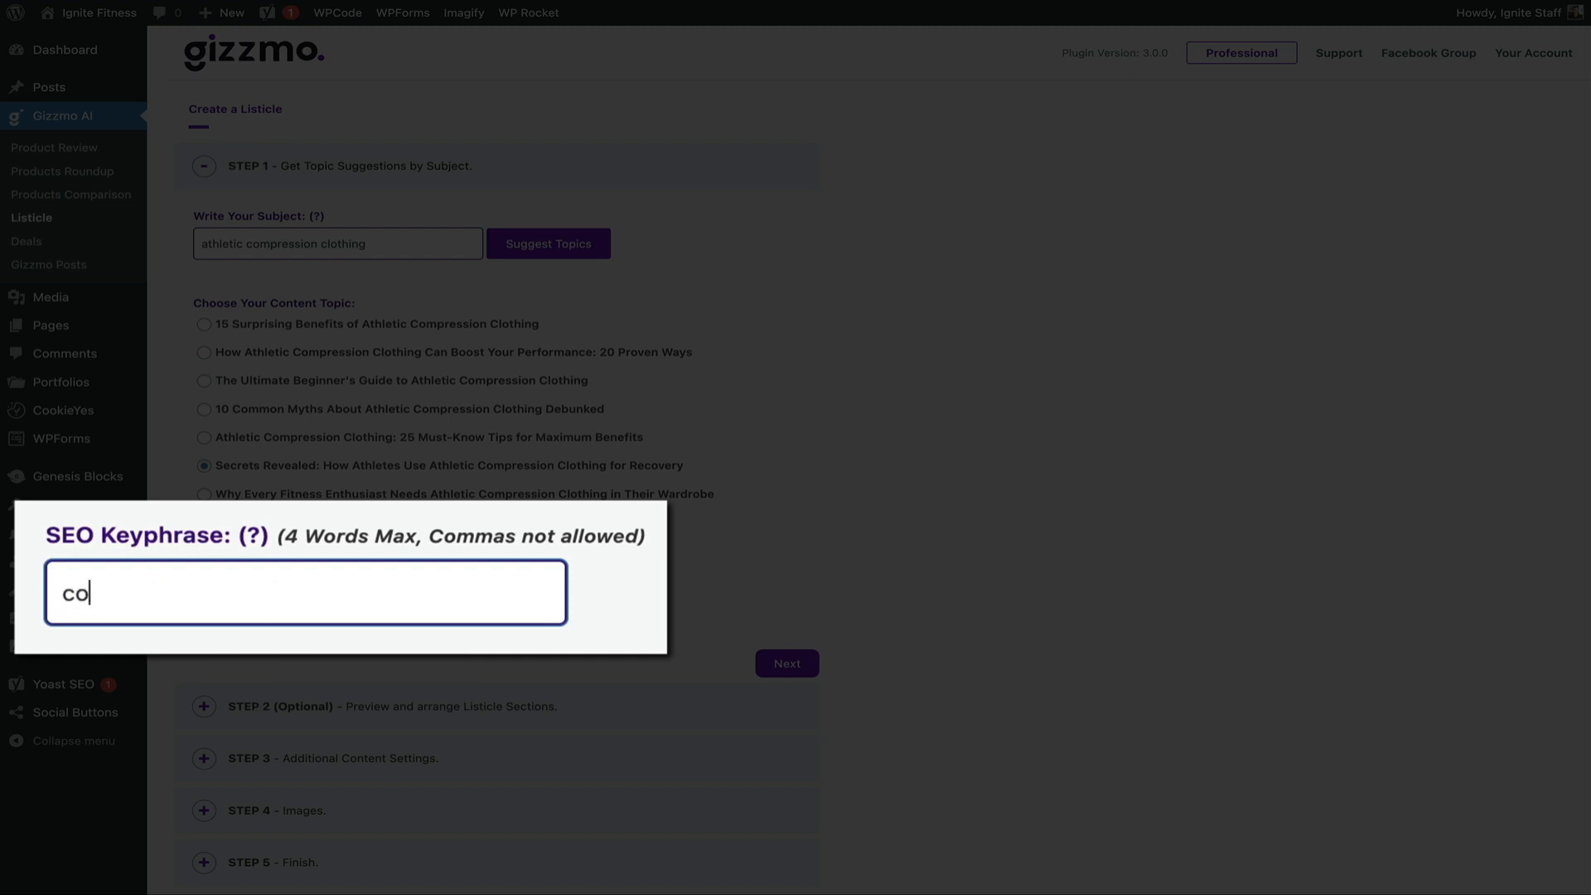
text(mpression c)
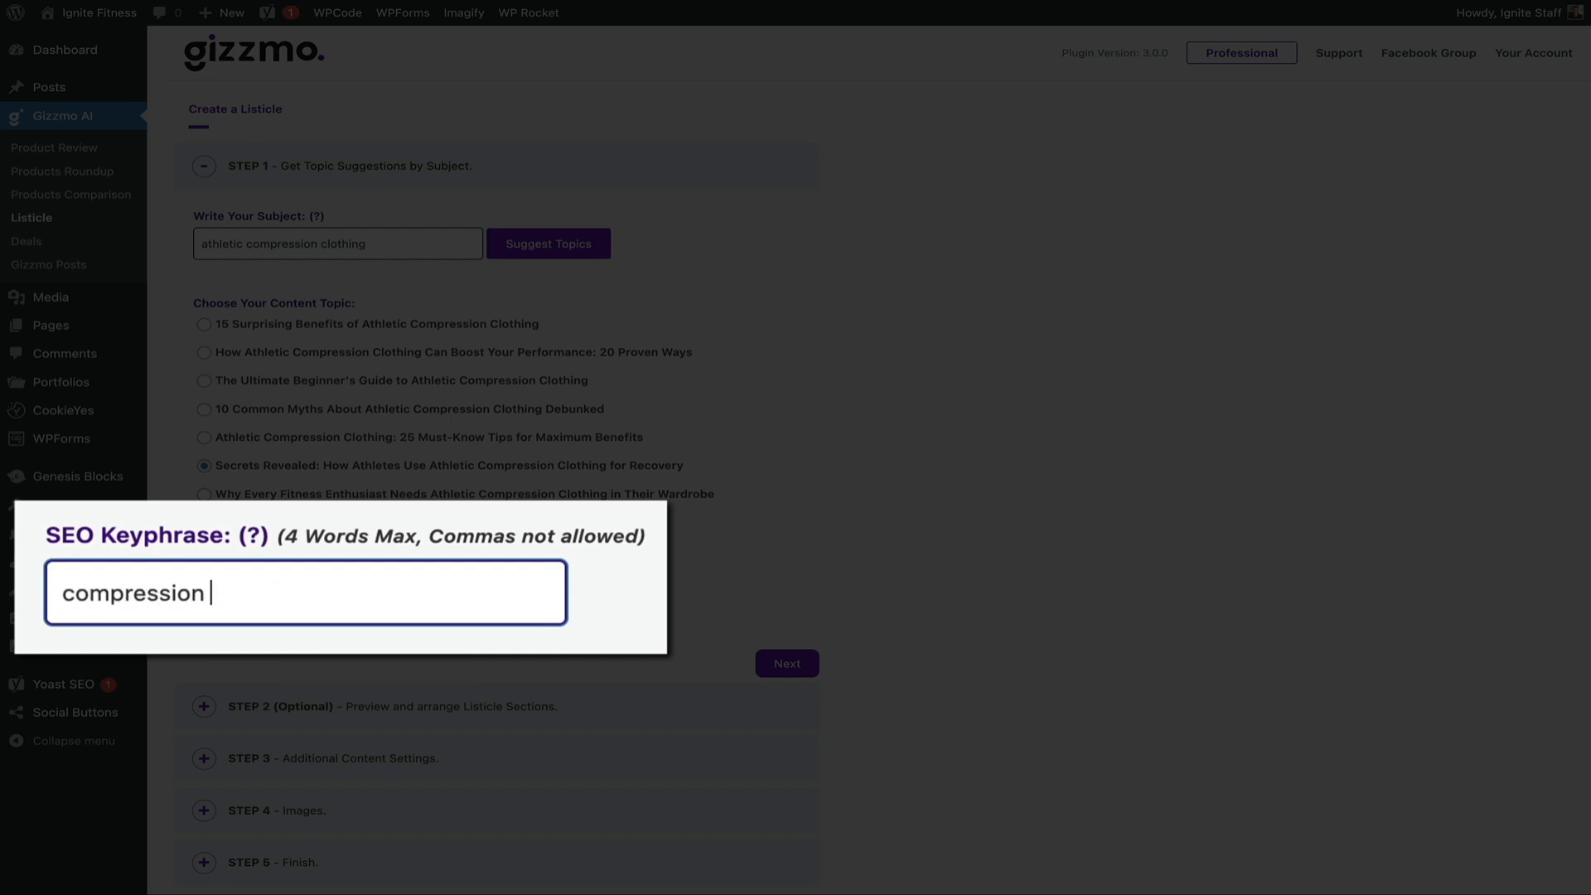
text(lothing)
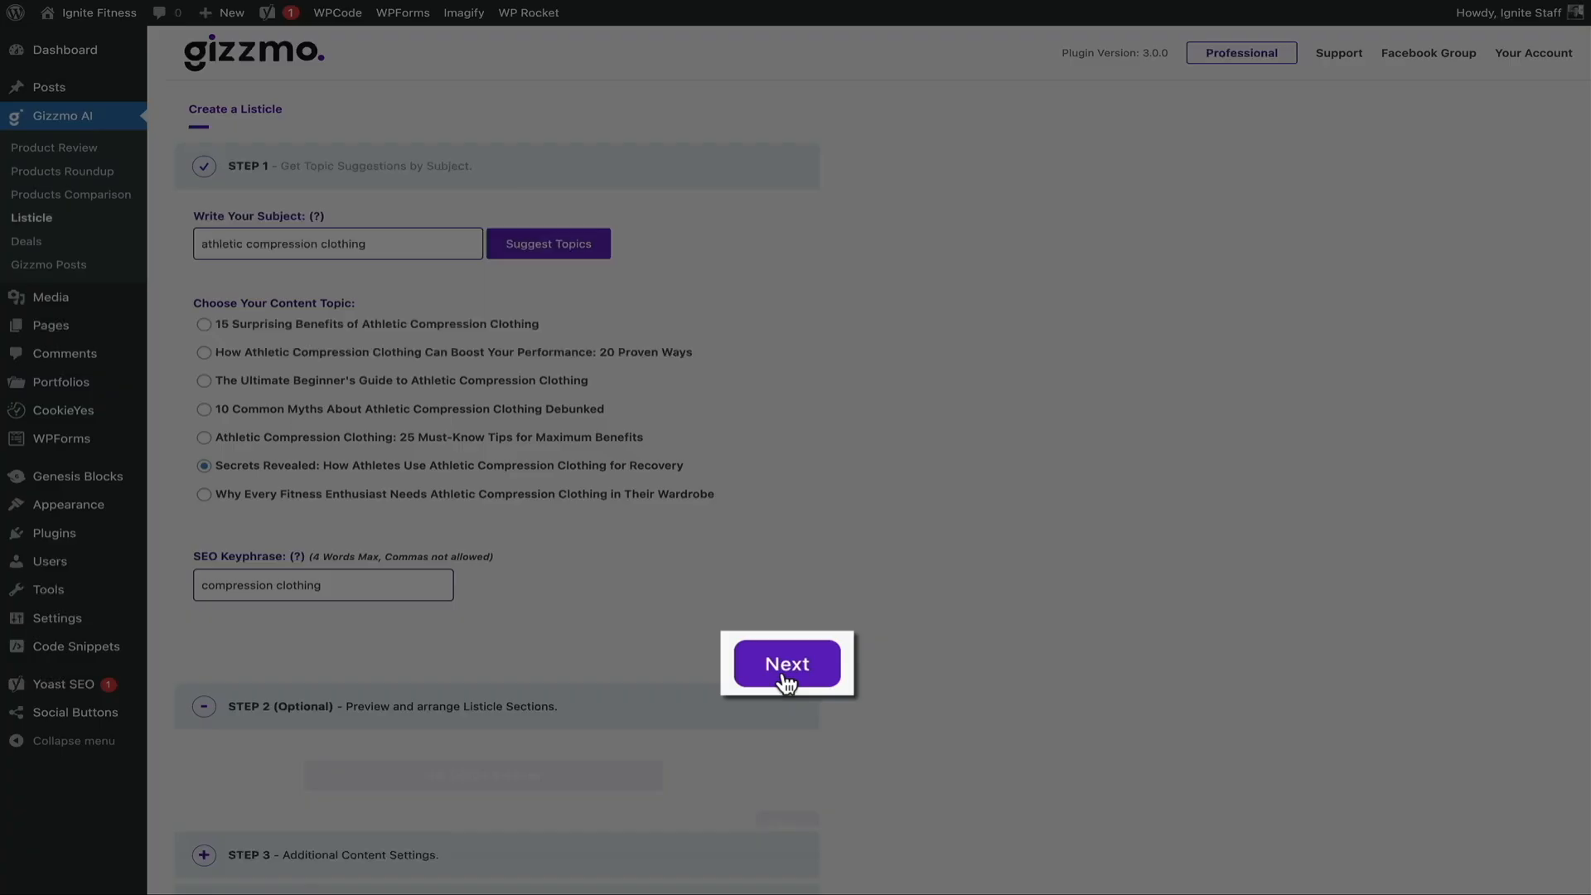
click(786, 676)
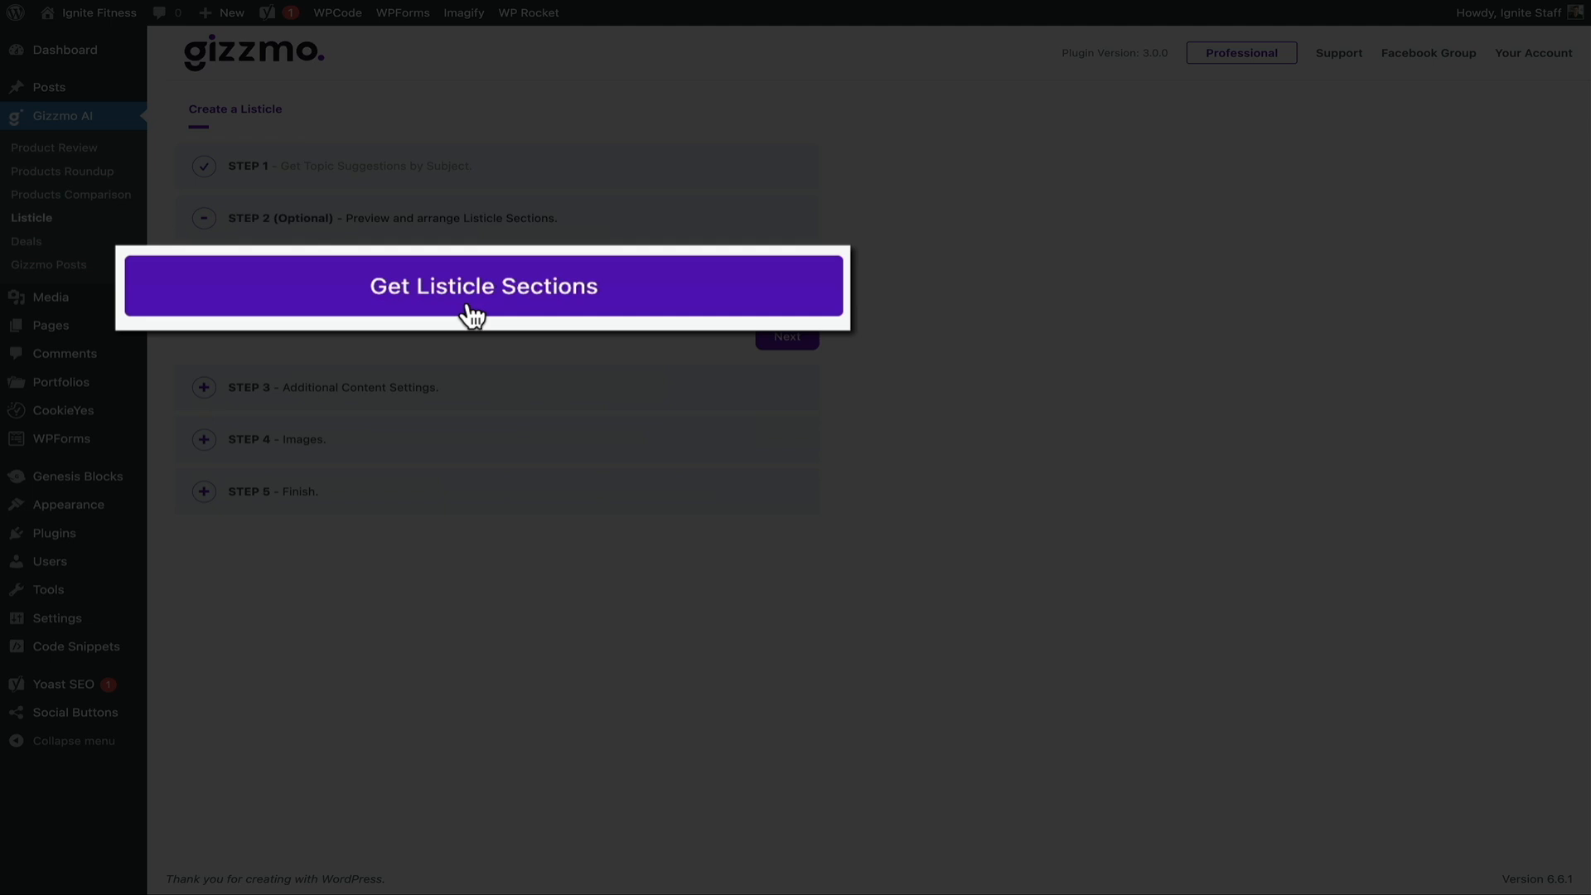
Get the listicle sections and exclude Temperature Regulation, Enhanced Proprioception, Better Posture, Comfortable Fit and Versatile Use.
click(476, 300)
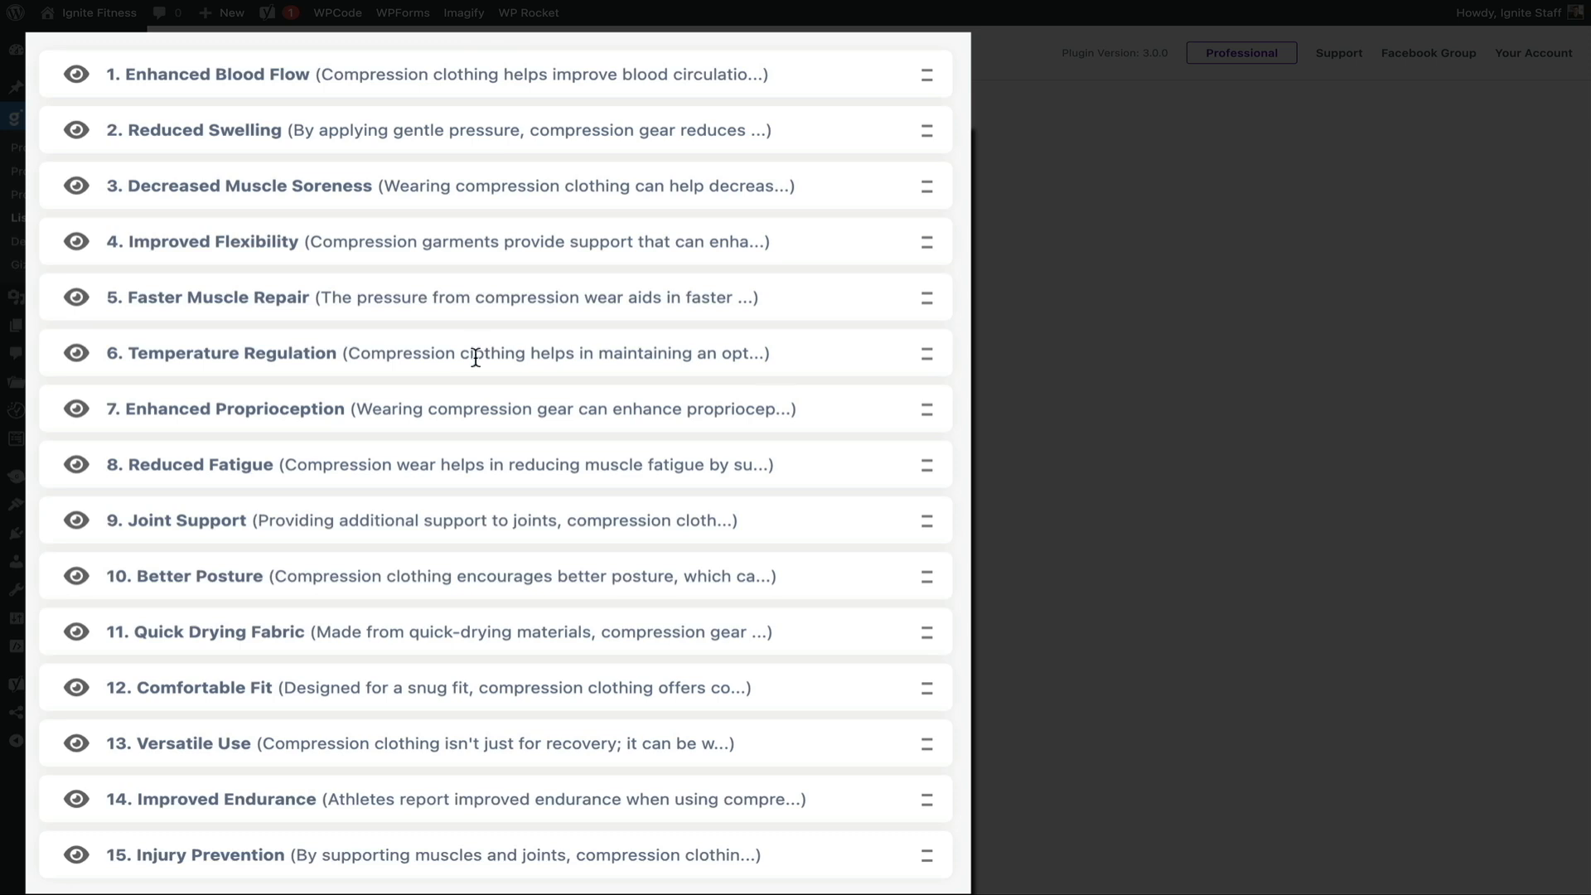
click(76, 408)
click(76, 353)
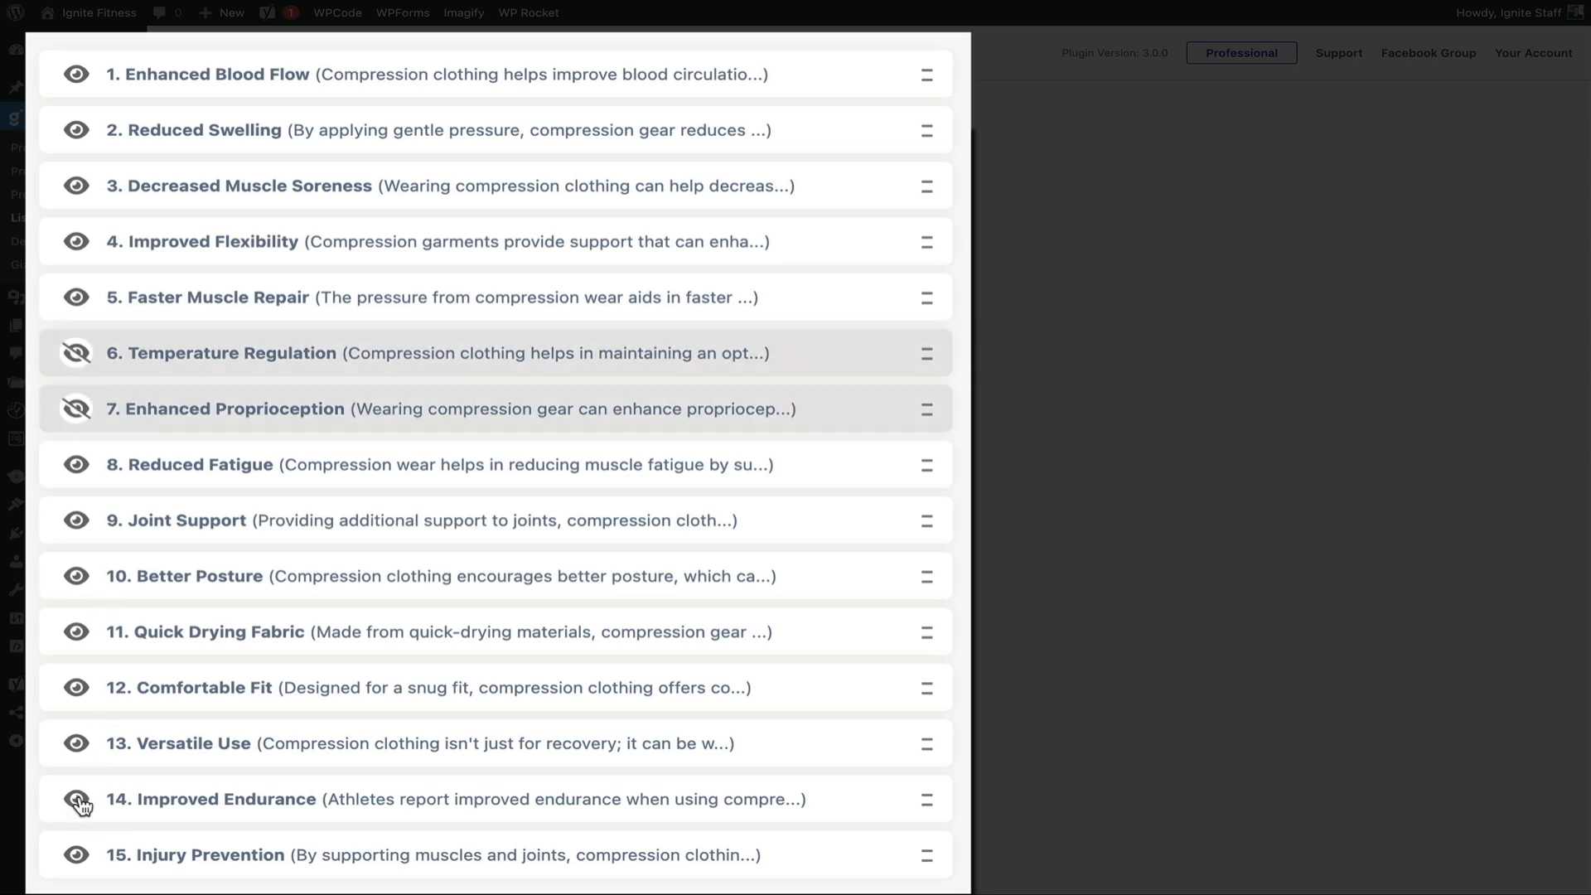
click(76, 576)
click(76, 688)
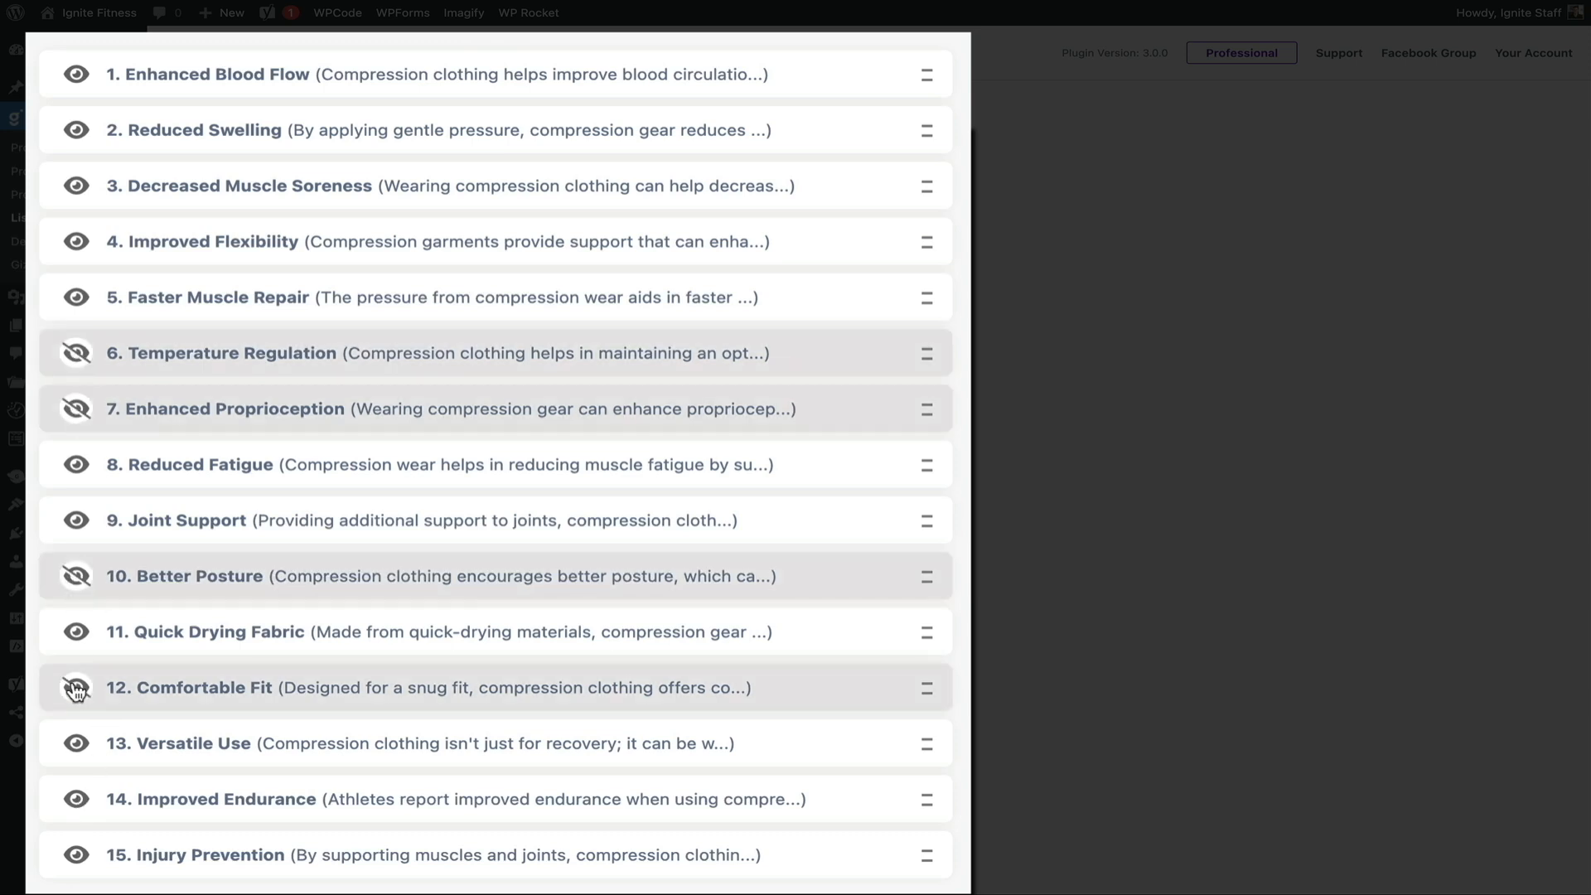
click(76, 743)
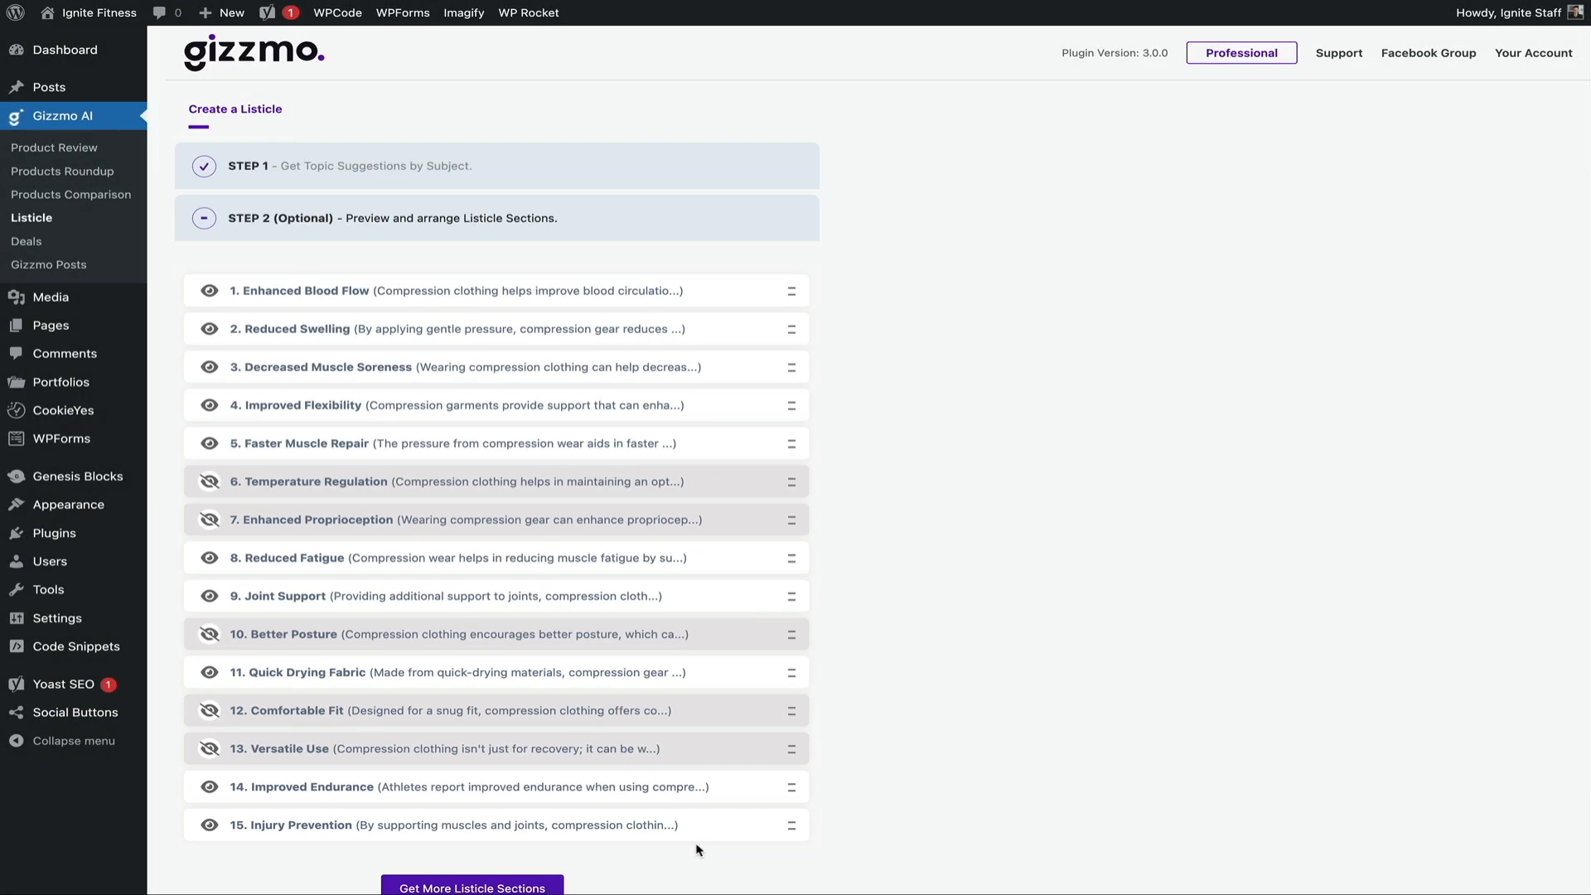
scroll(950, 757, down, 3)
scroll(949, 757, down, 3)
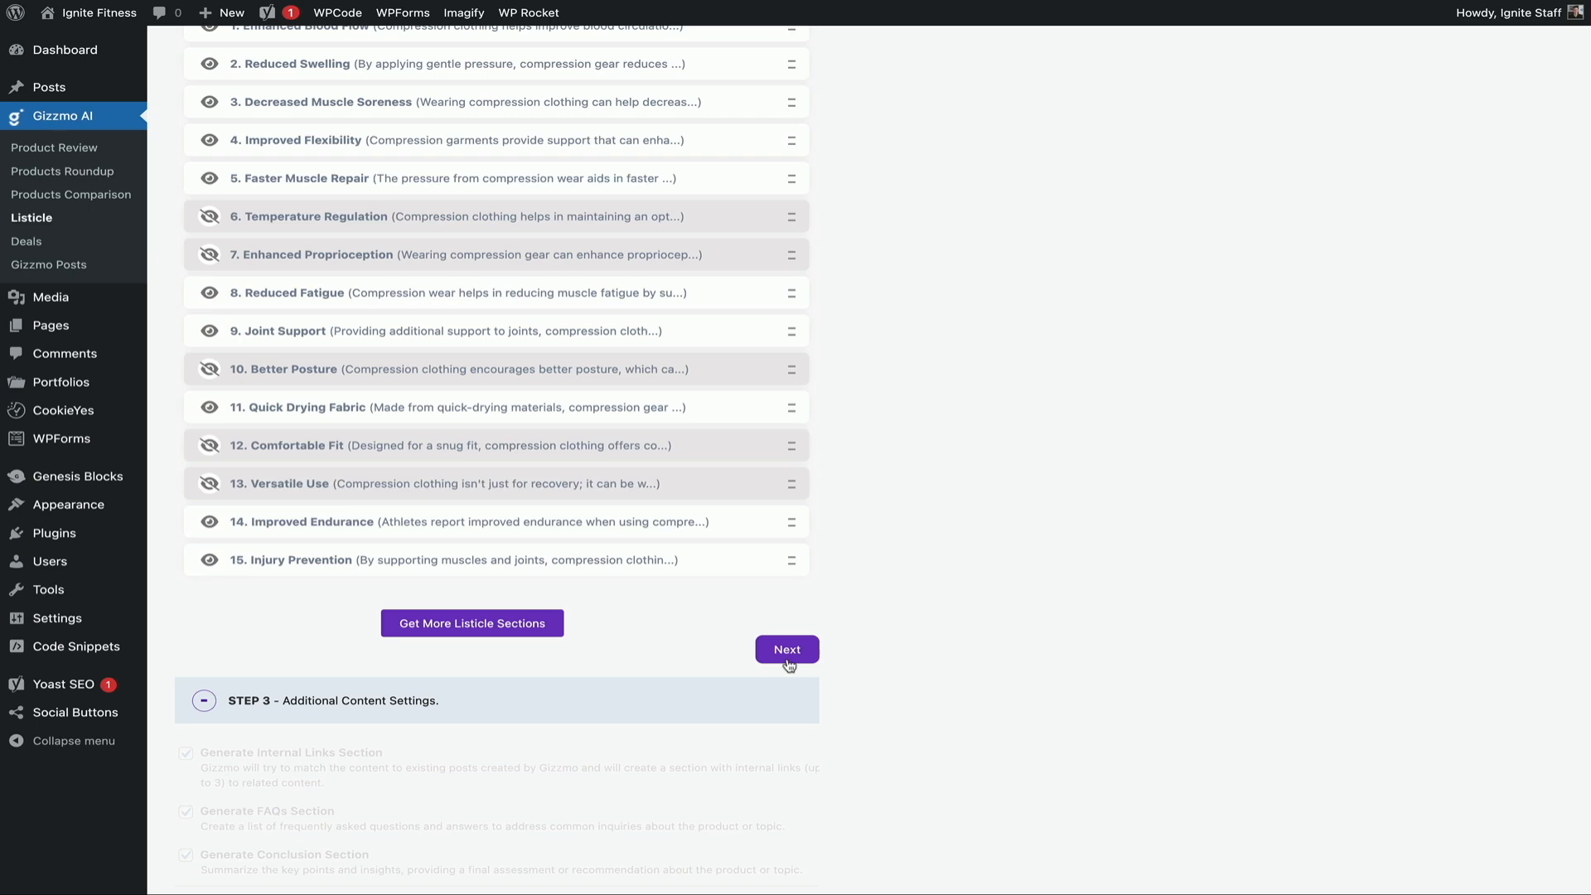
click(789, 655)
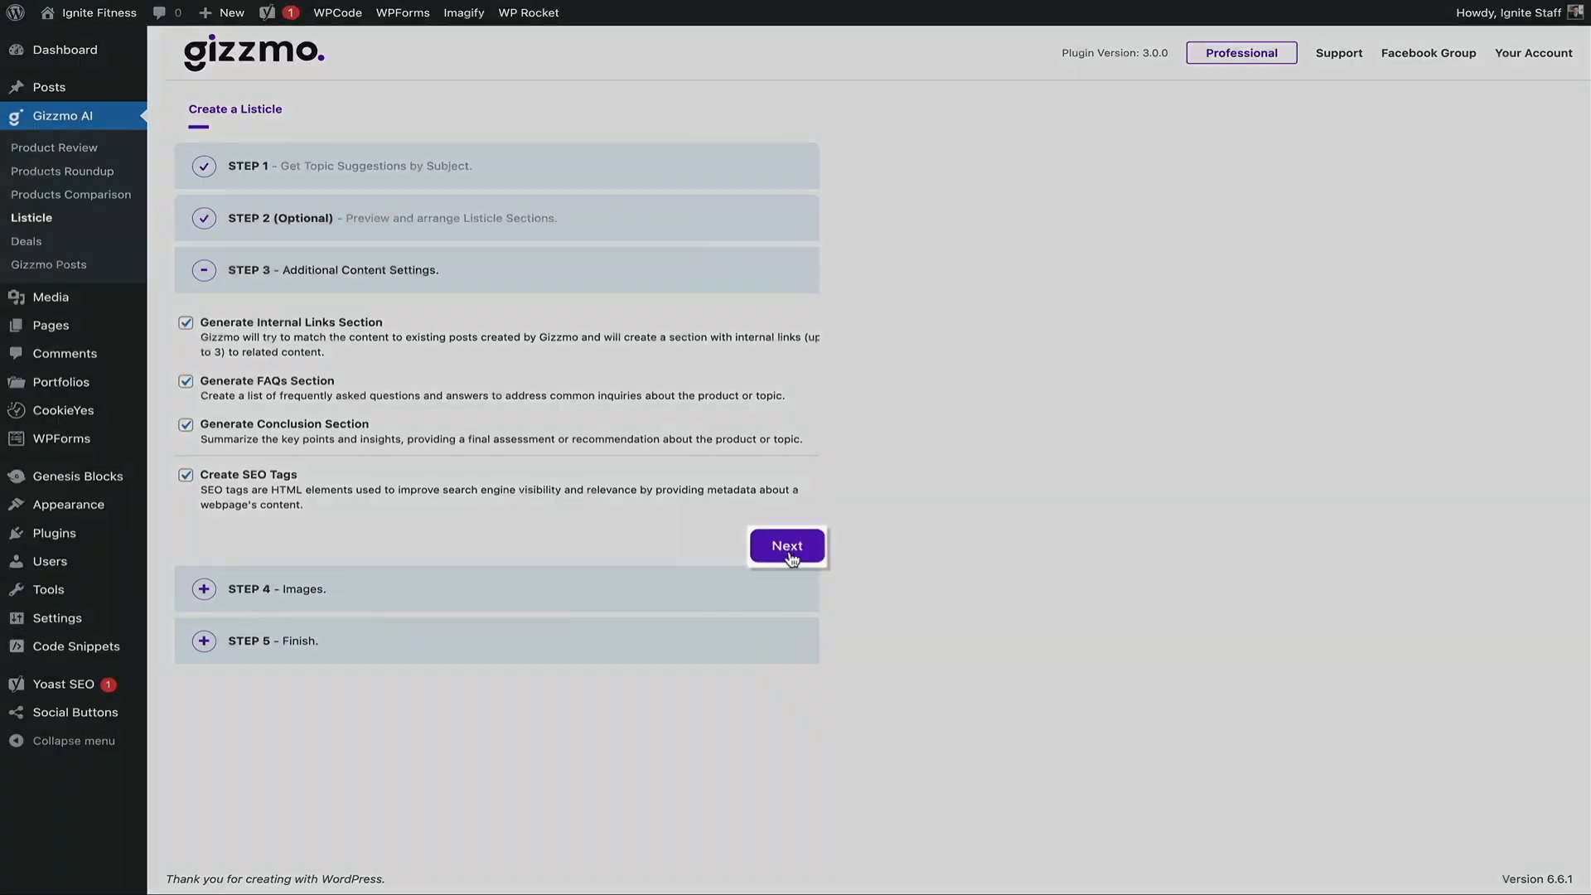
Generate the listicle in English, keeping the internal links, FAQs, conclusion, SEO tags and image placeholders options selected.
click(788, 548)
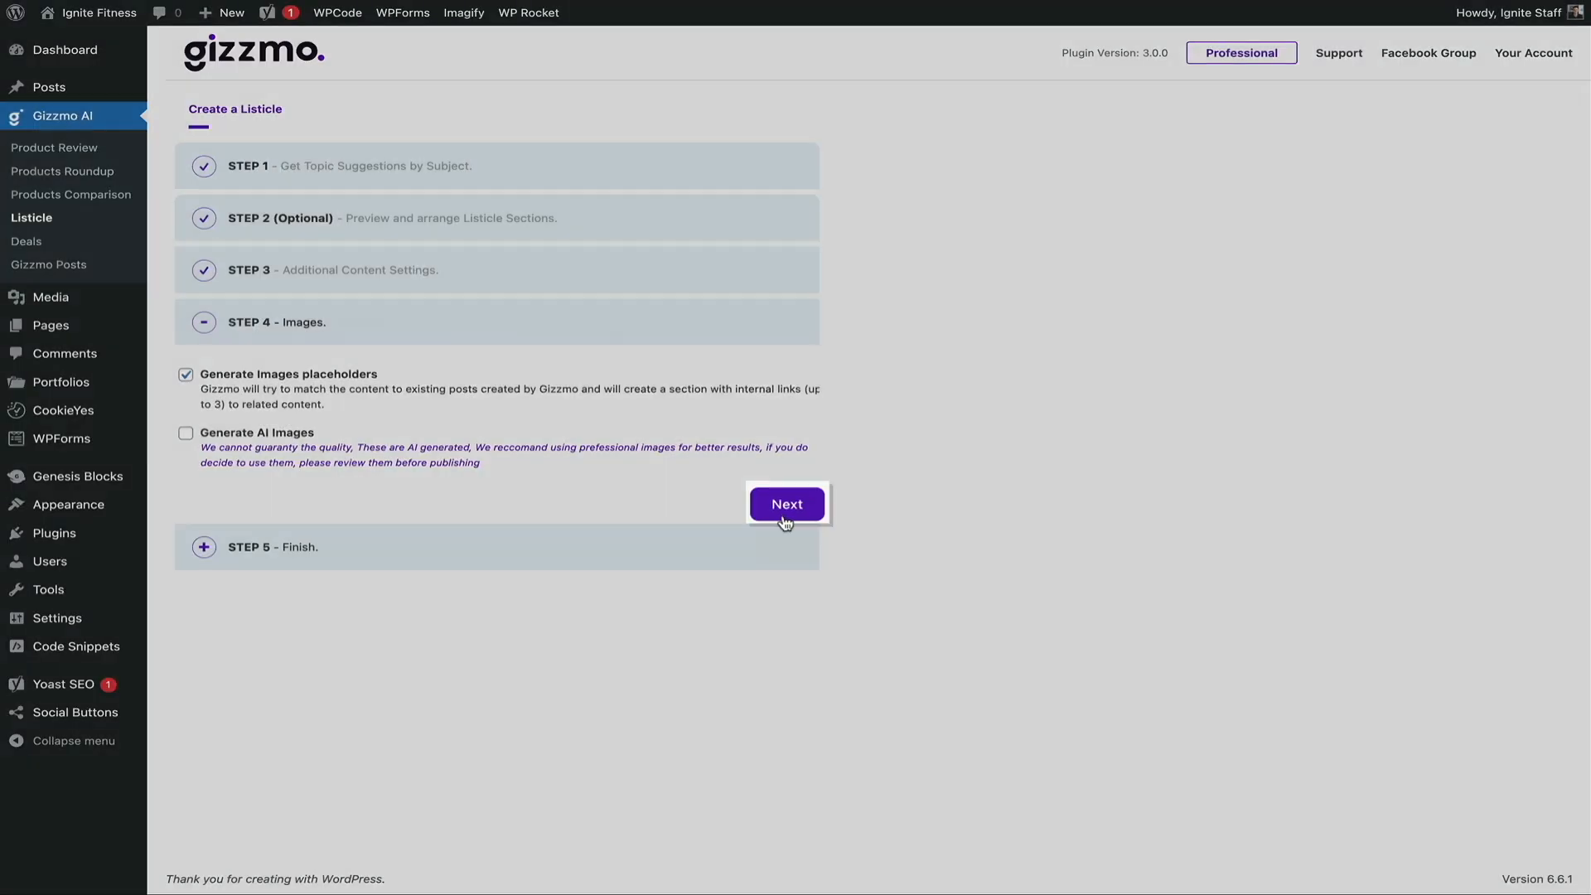
click(784, 509)
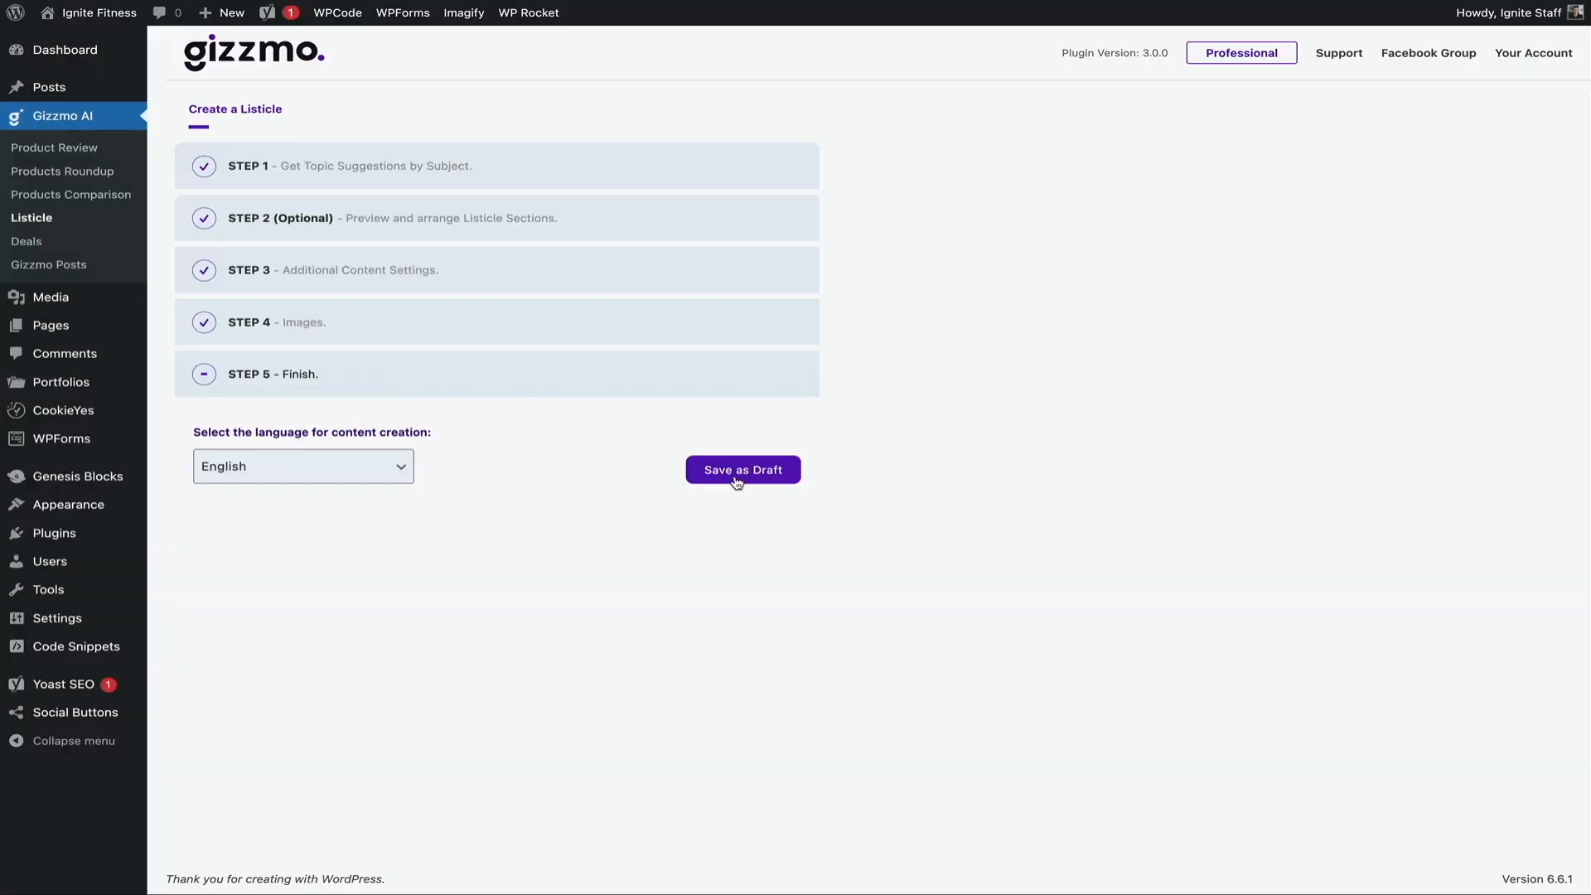
click(737, 480)
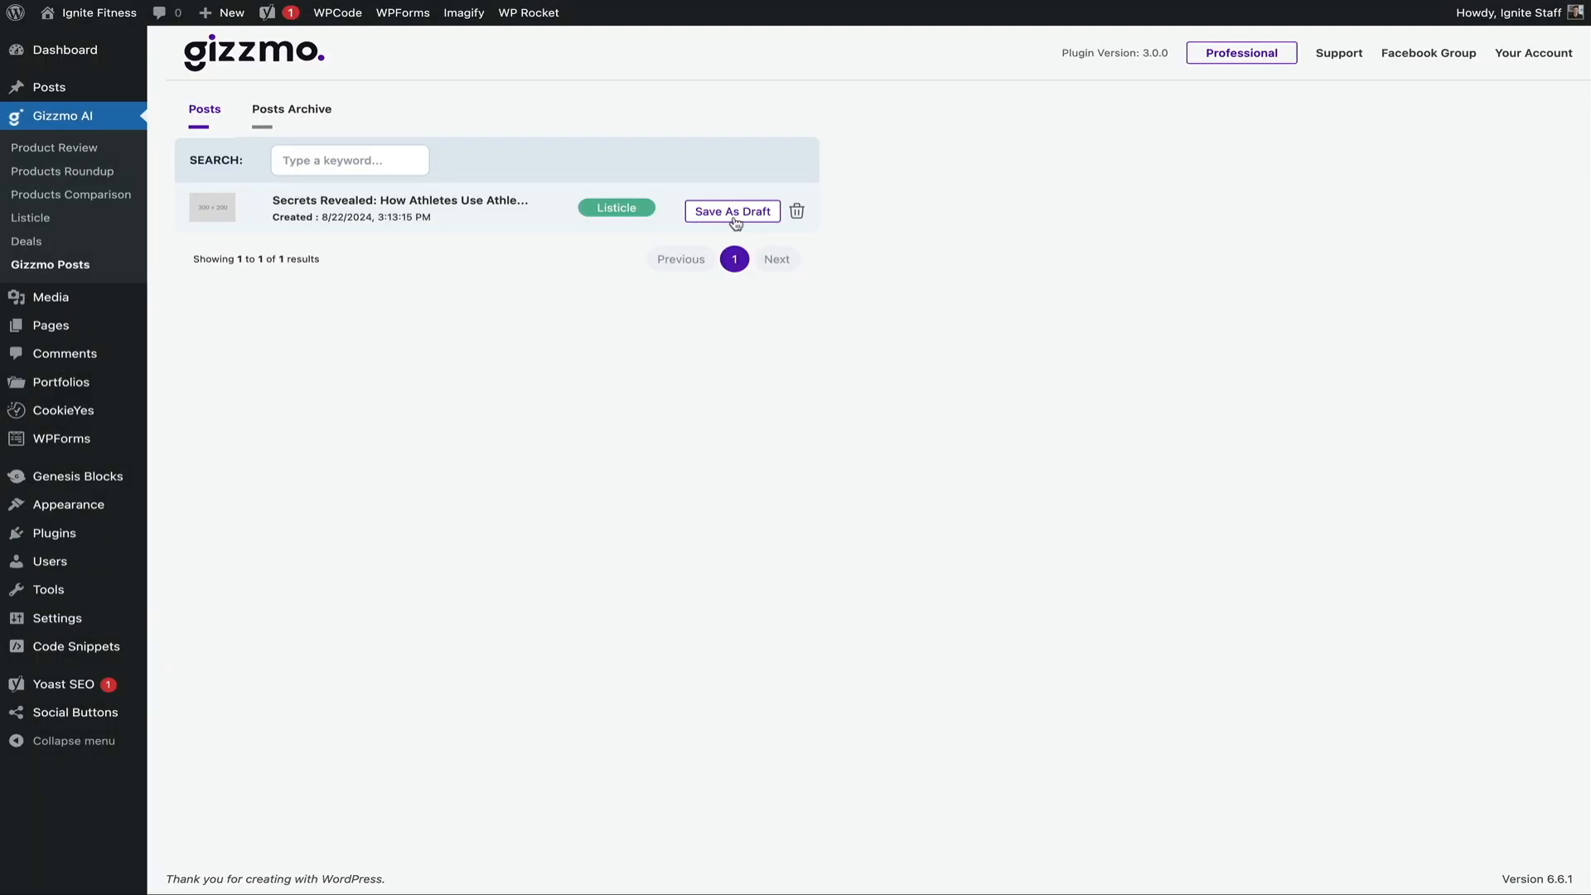
Save the generated compression clothing listicle as a draft and open its post from the Gizzmo posts archive.
click(734, 219)
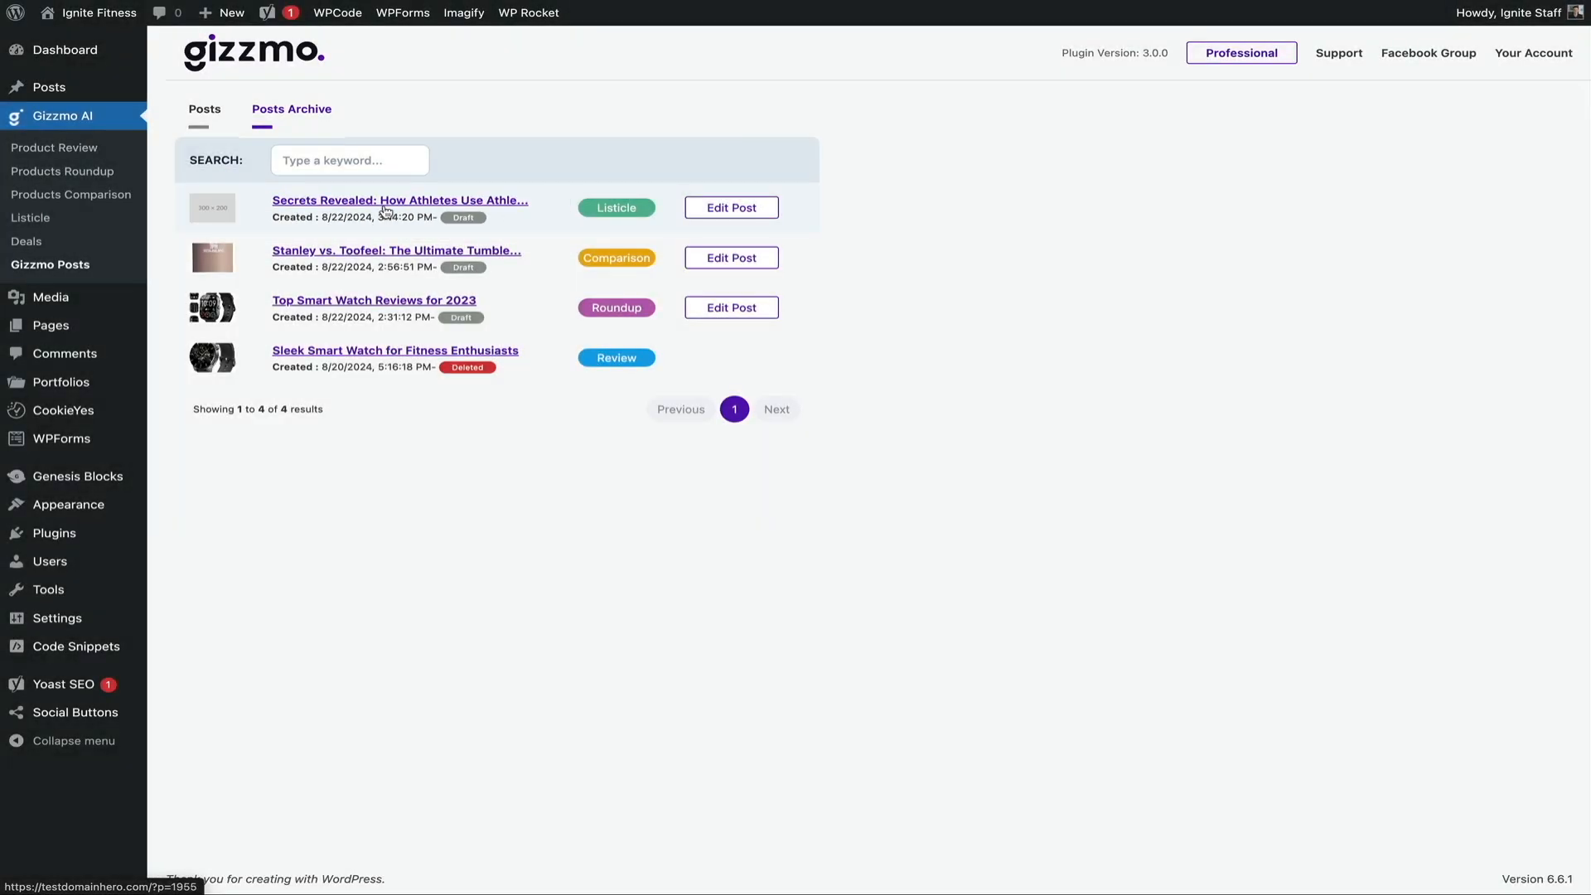
click(383, 202)
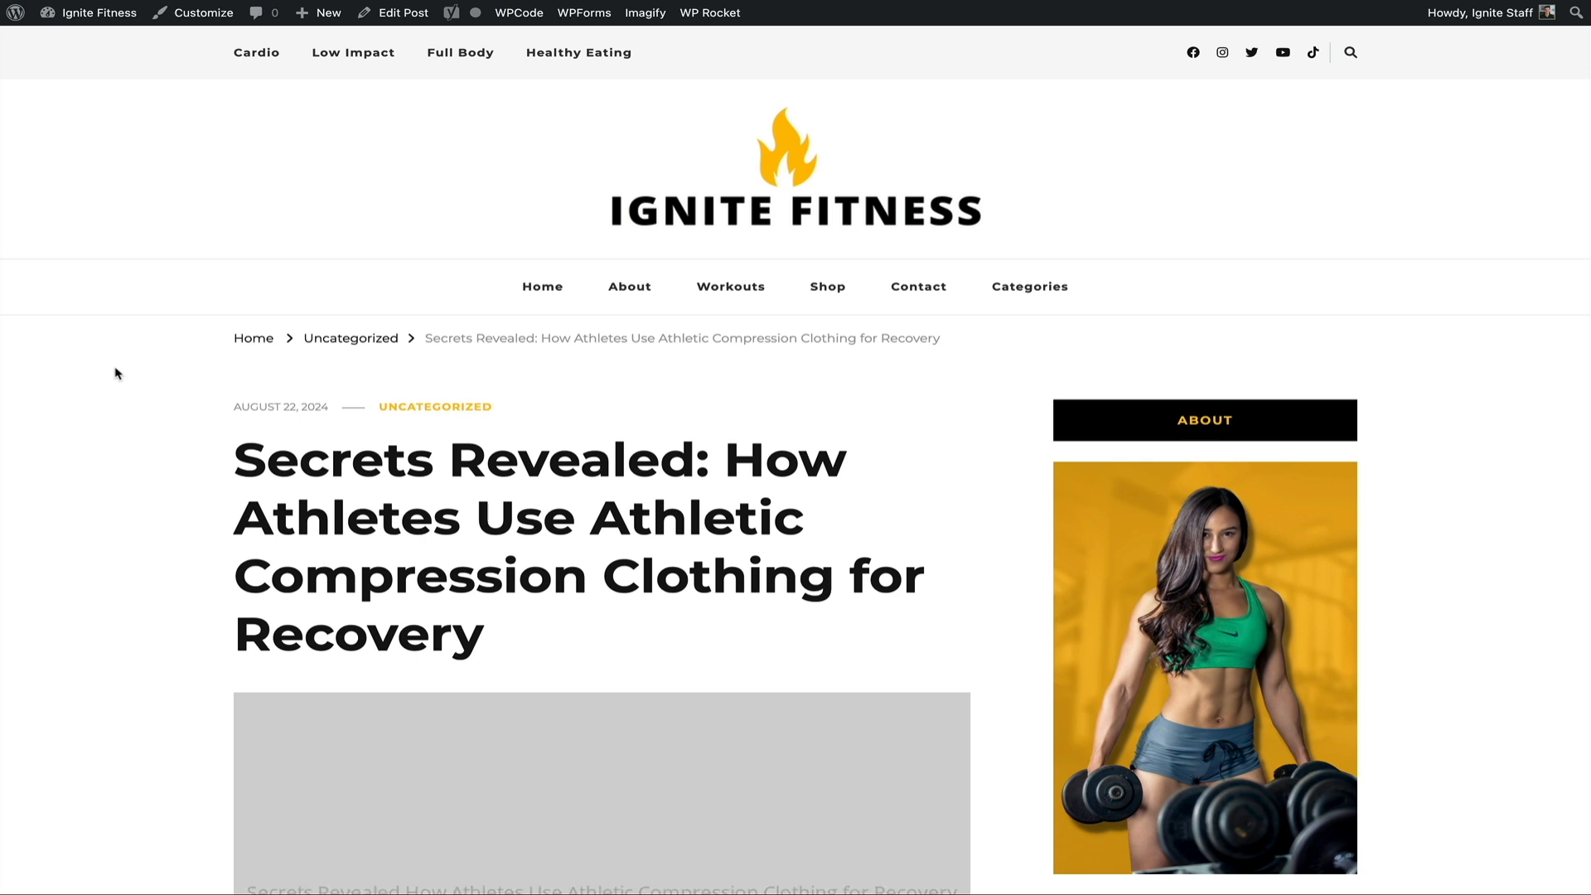
Review the listicle draft's image placeholders, benefit sections, conclusion, questions and answers, and tags.
scroll(116, 374, down, 3)
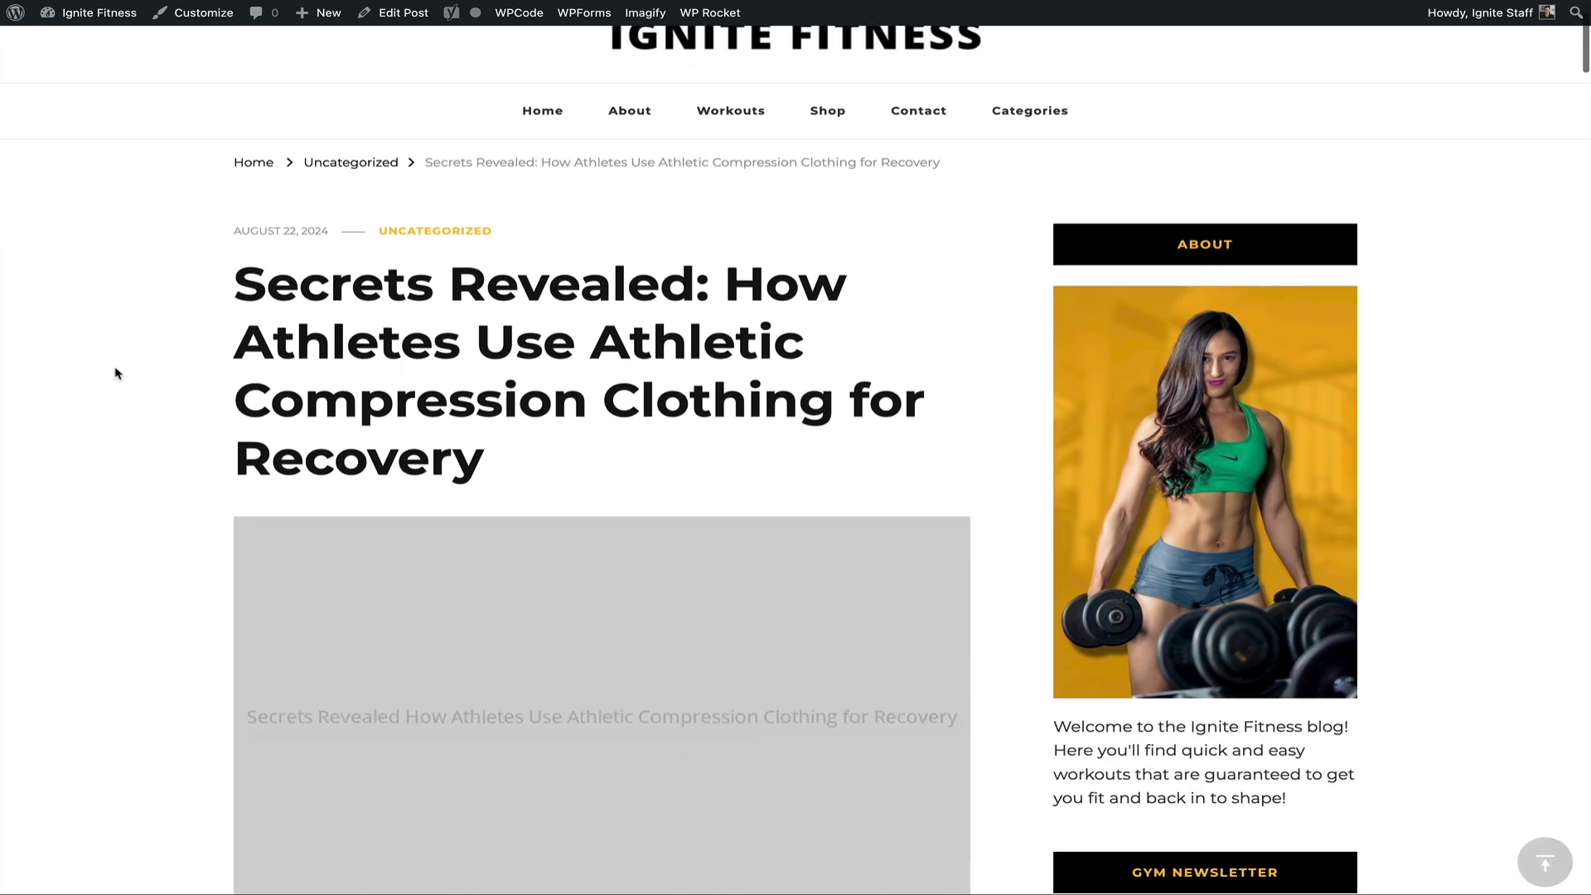
scroll(117, 374, down, 3)
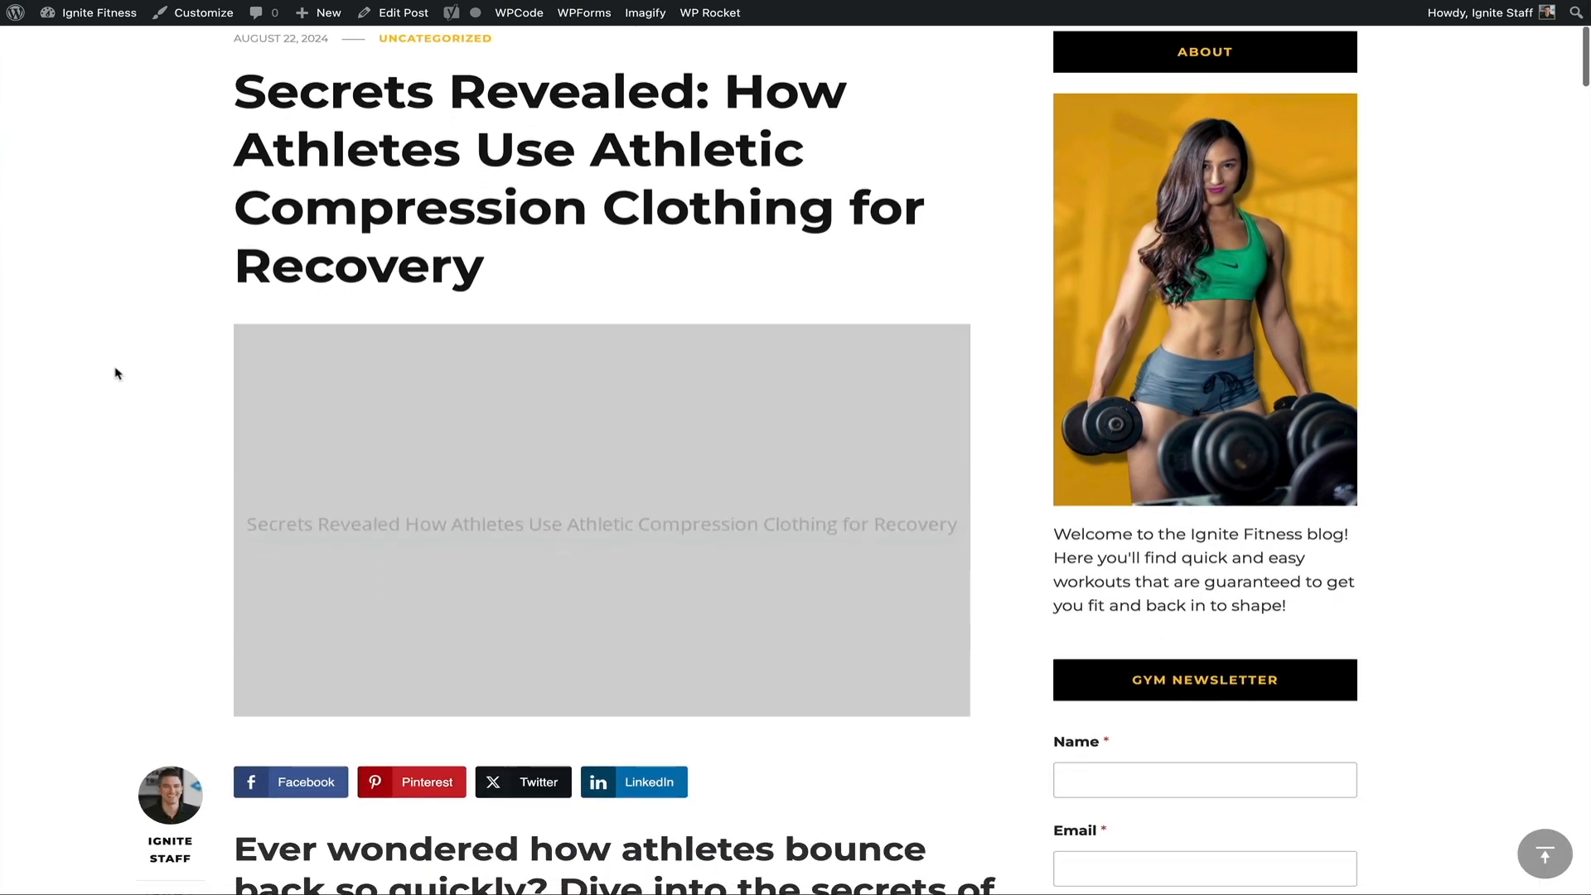
scroll(117, 374, down, 5)
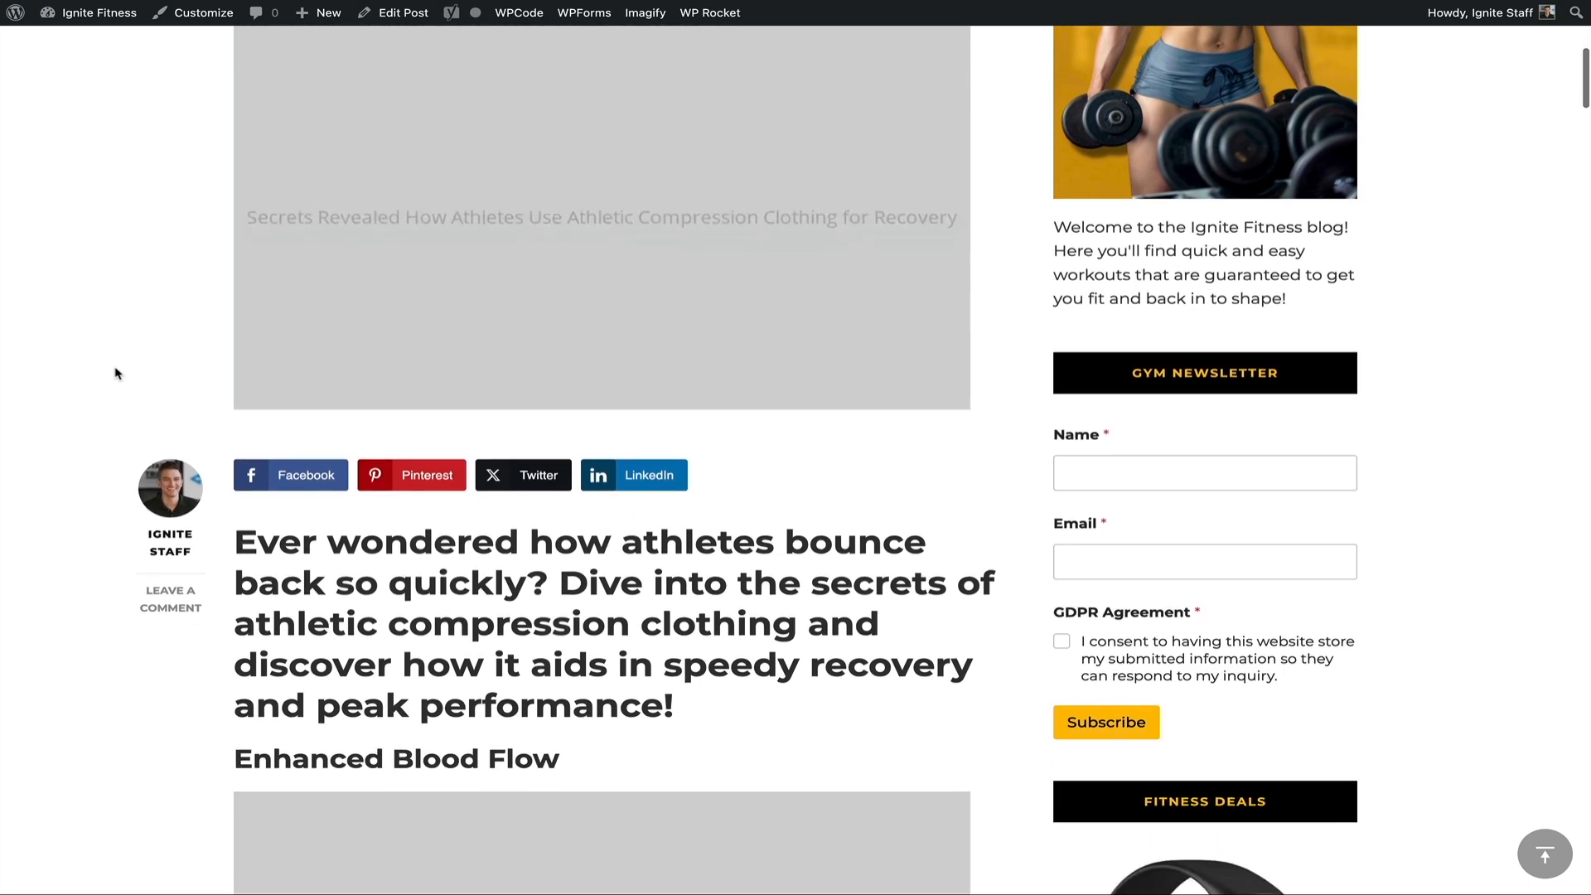
scroll(117, 374, down, 5)
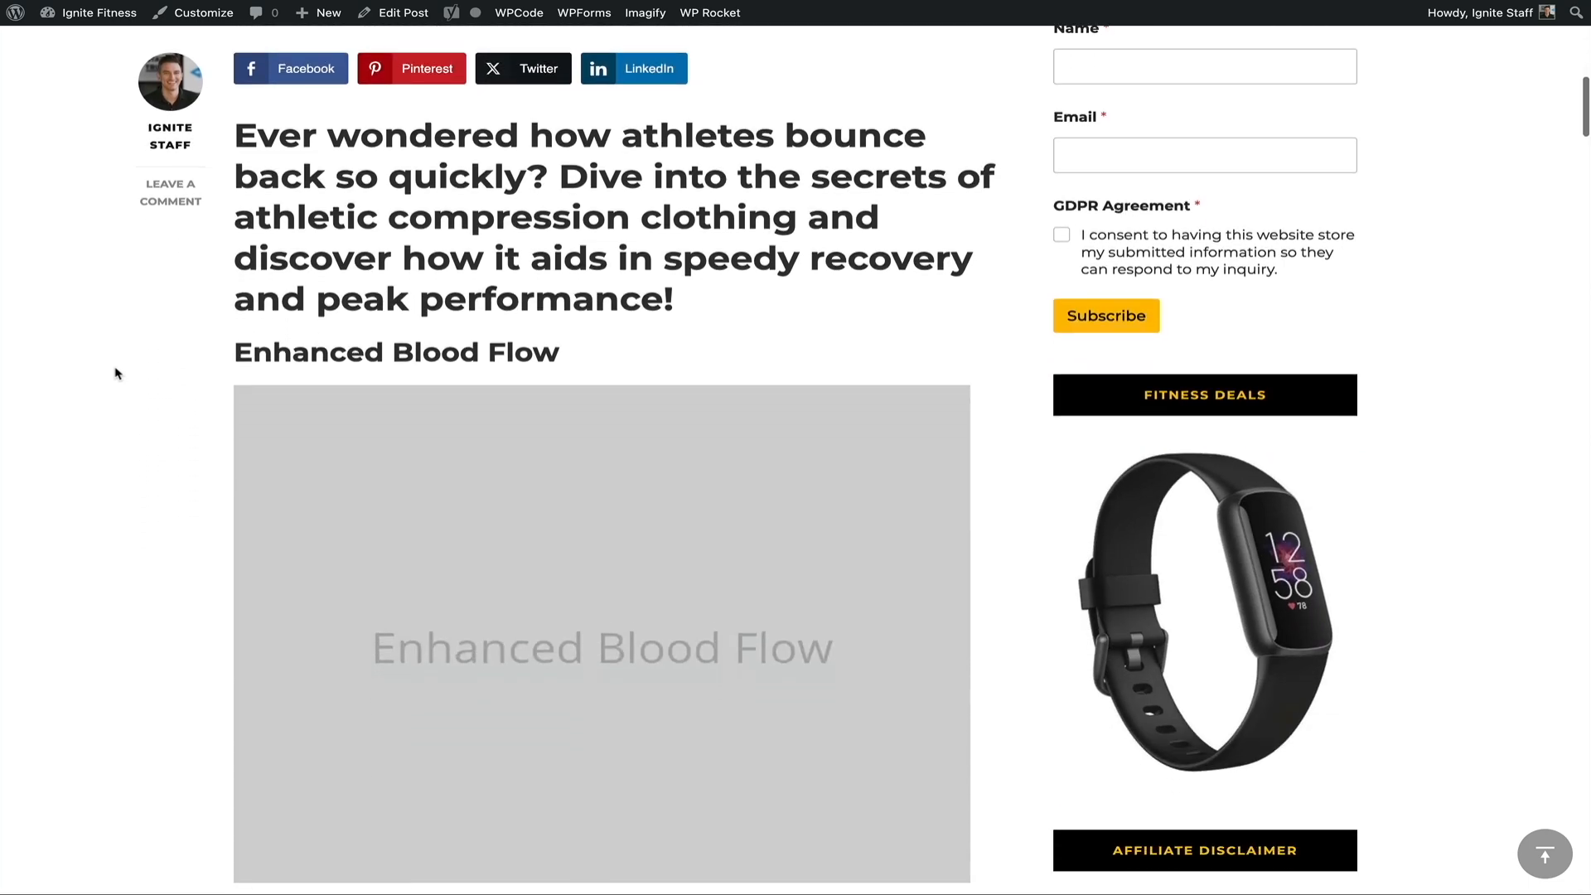
scroll(117, 374, down, 6)
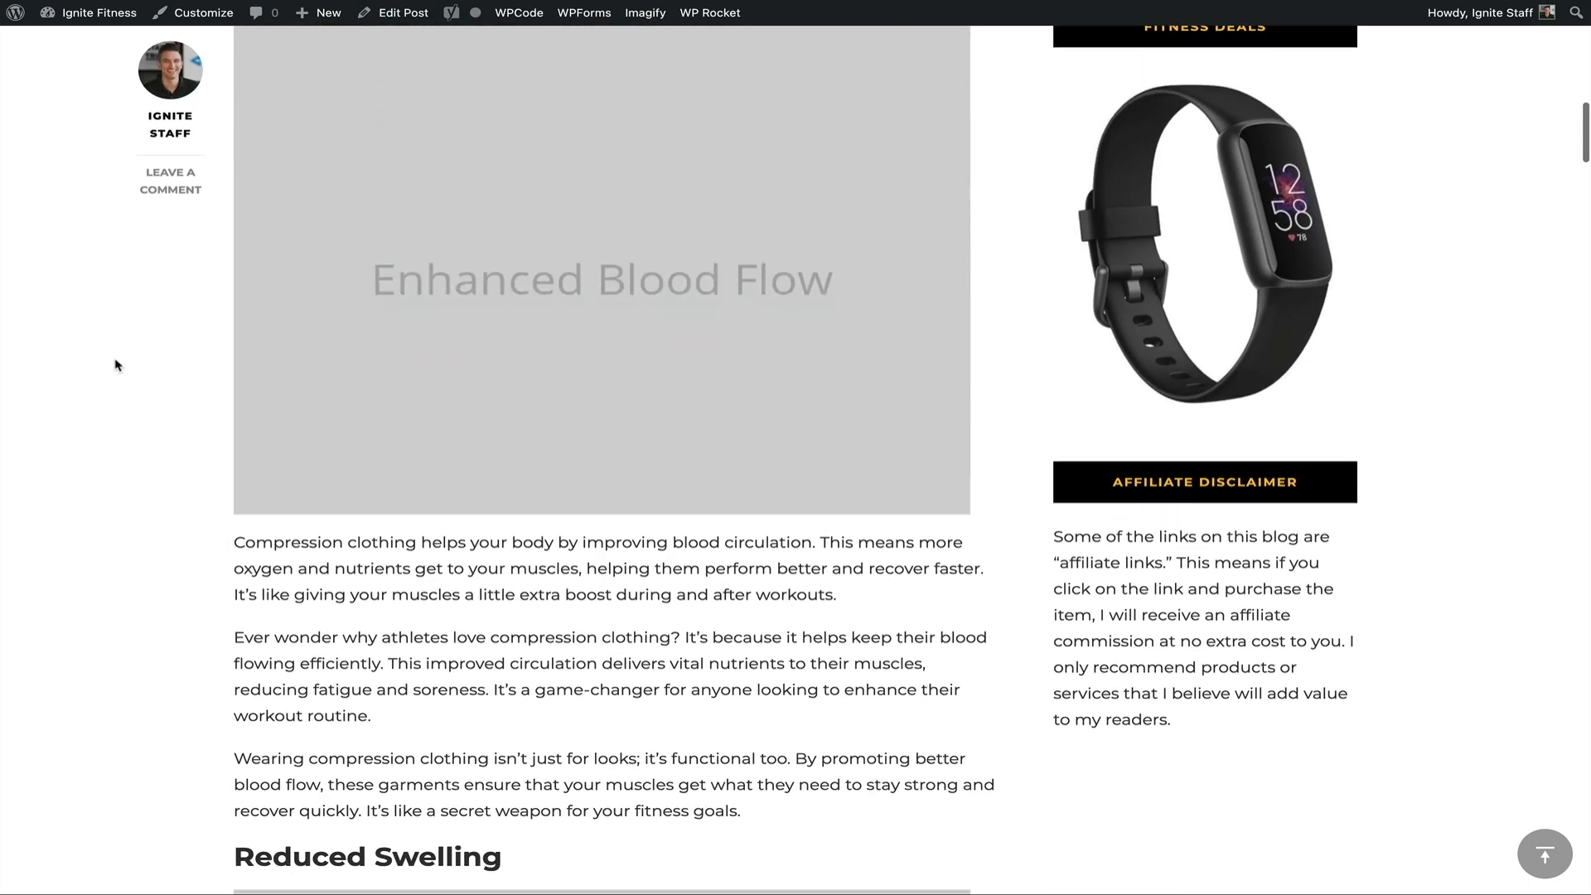
scroll(117, 365, down, 10)
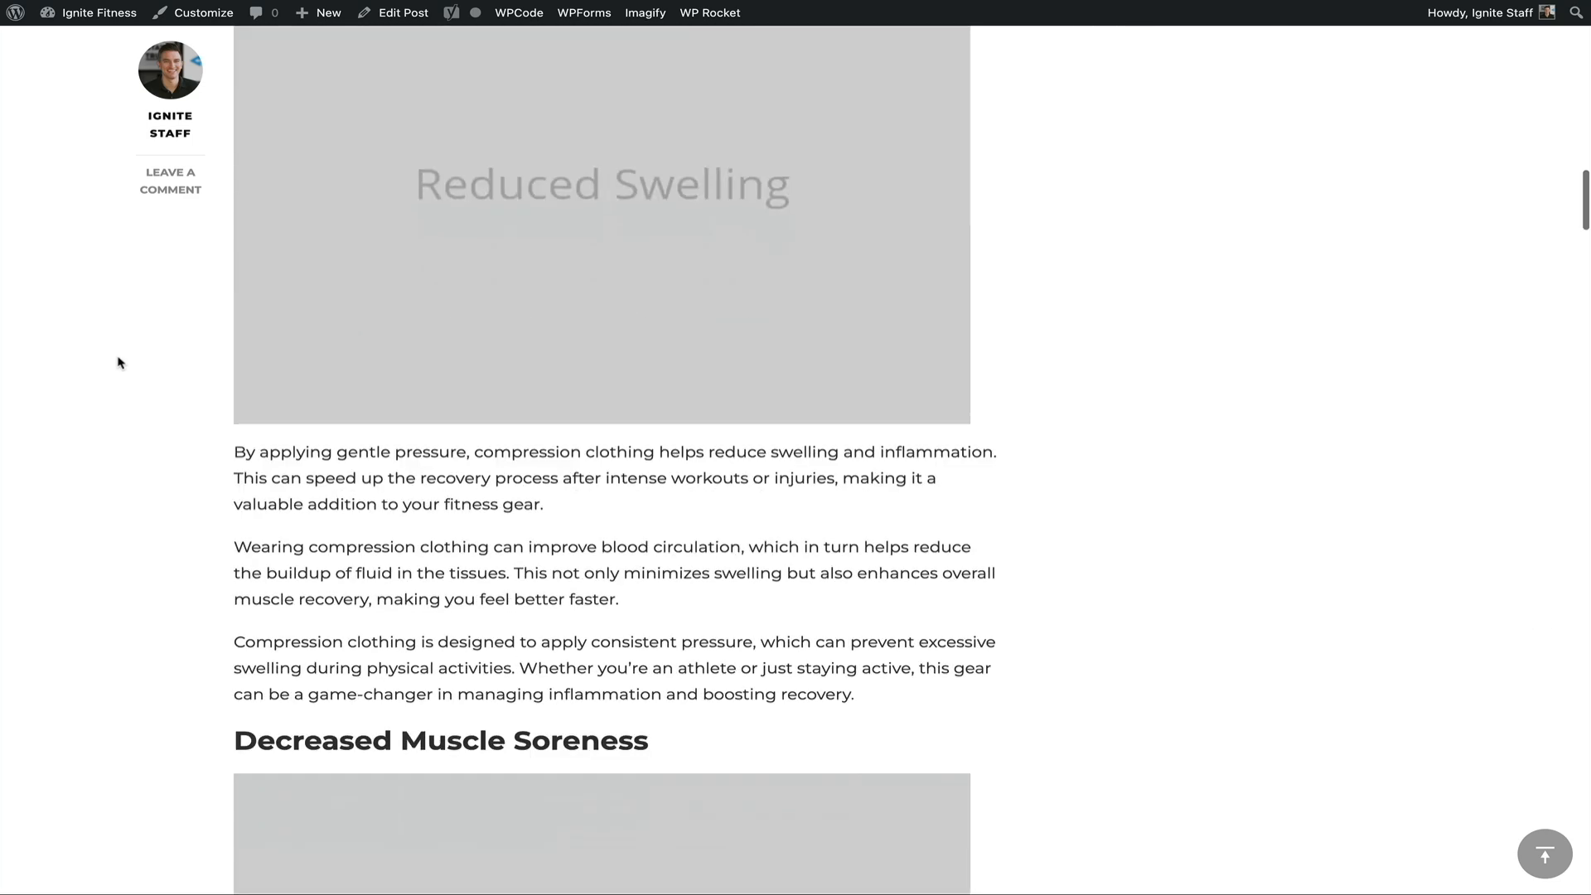
scroll(118, 362, down, 9)
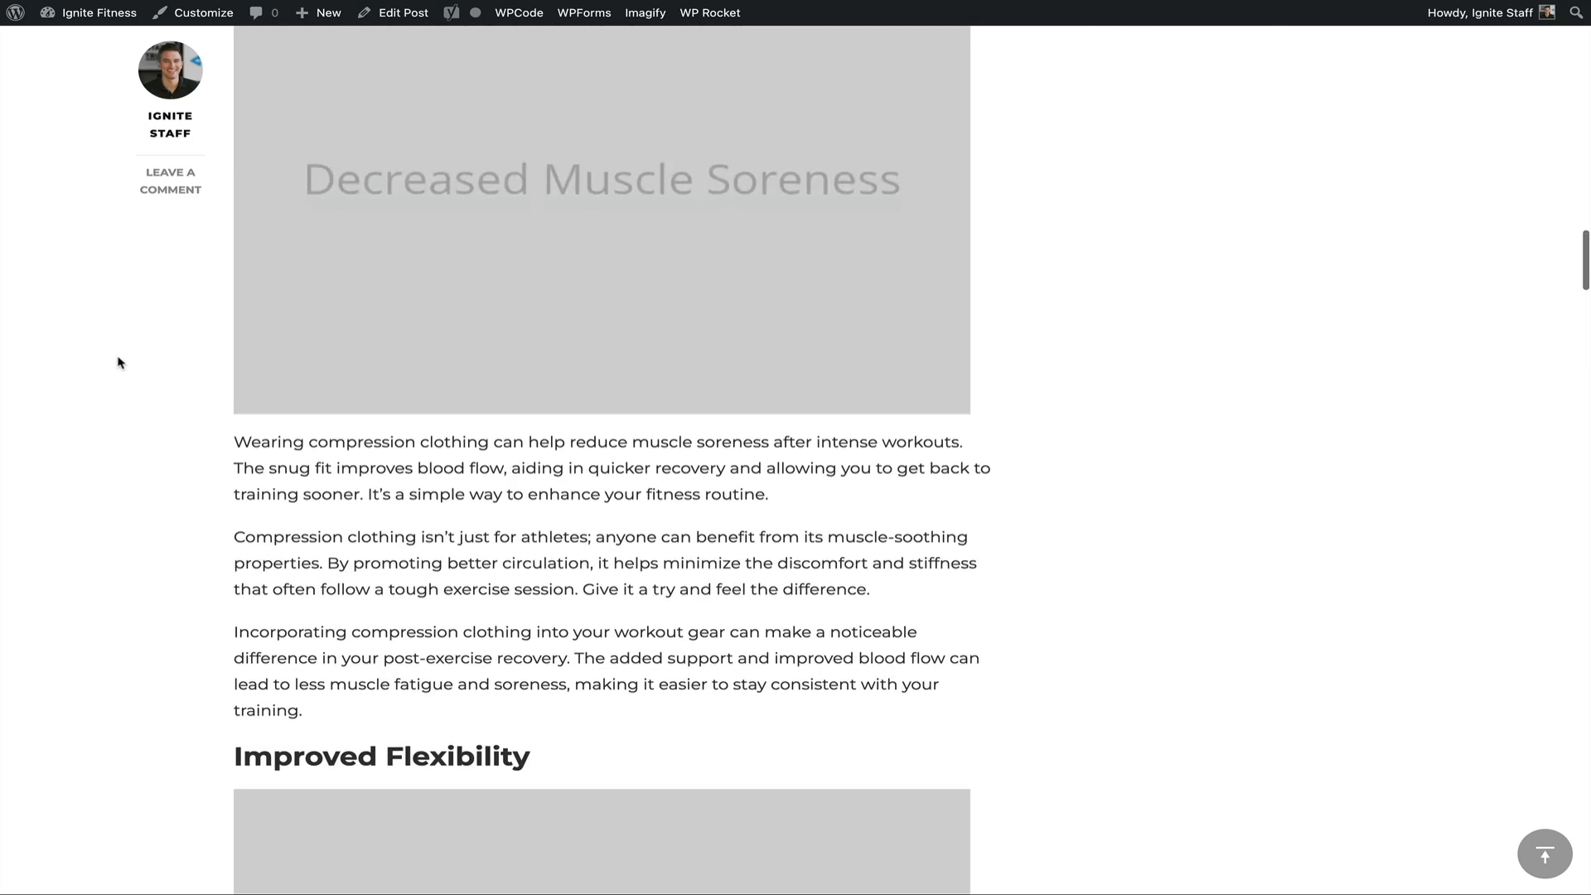
scroll(119, 362, down, 8)
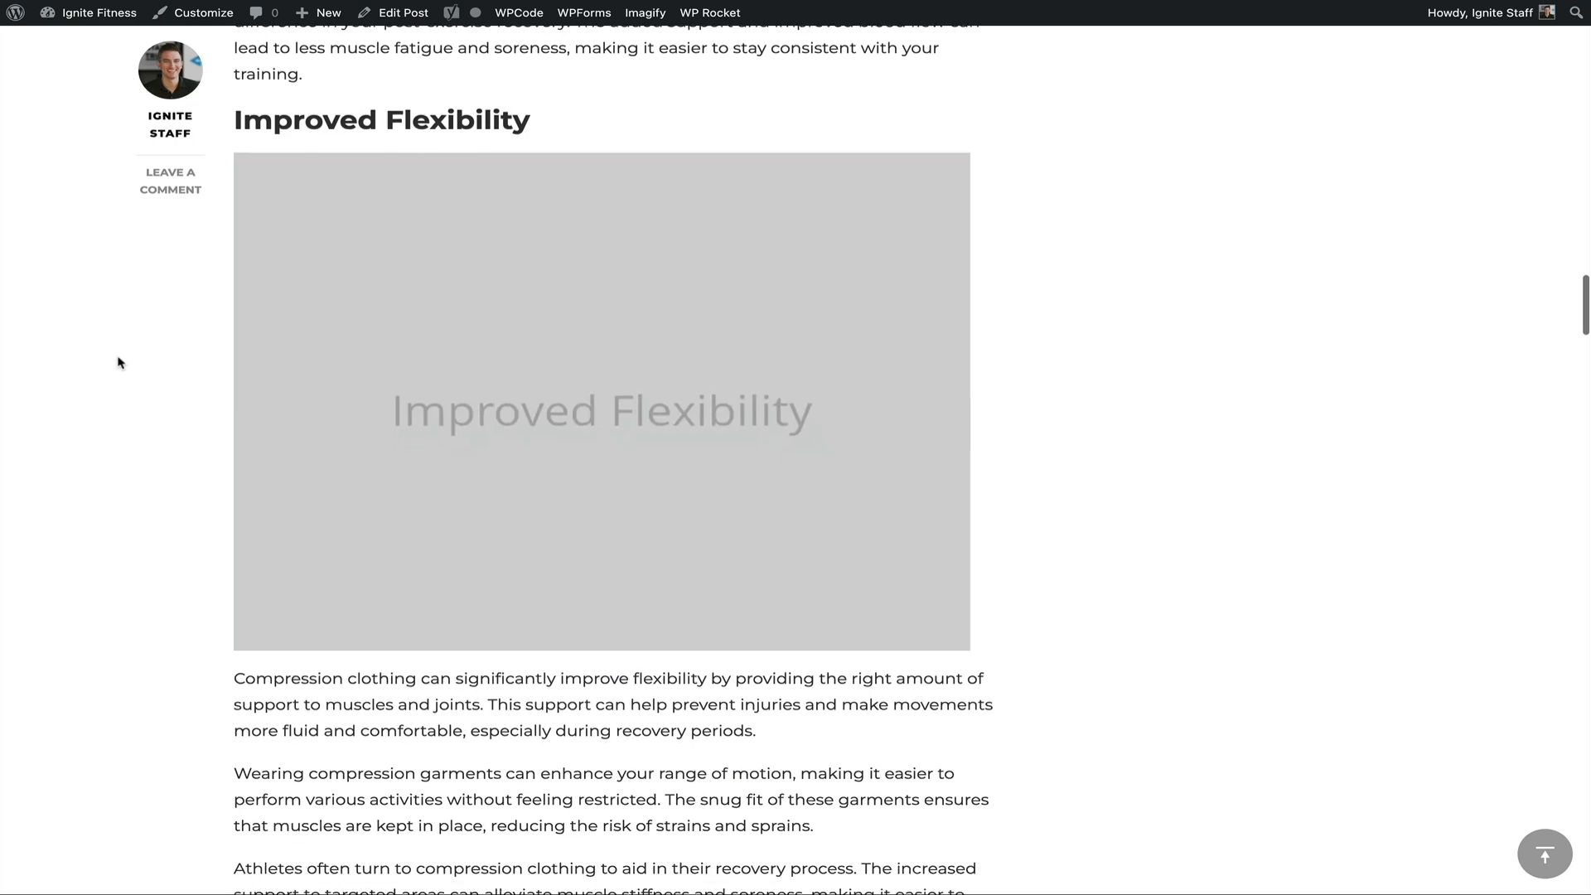
scroll(118, 362, down, 4)
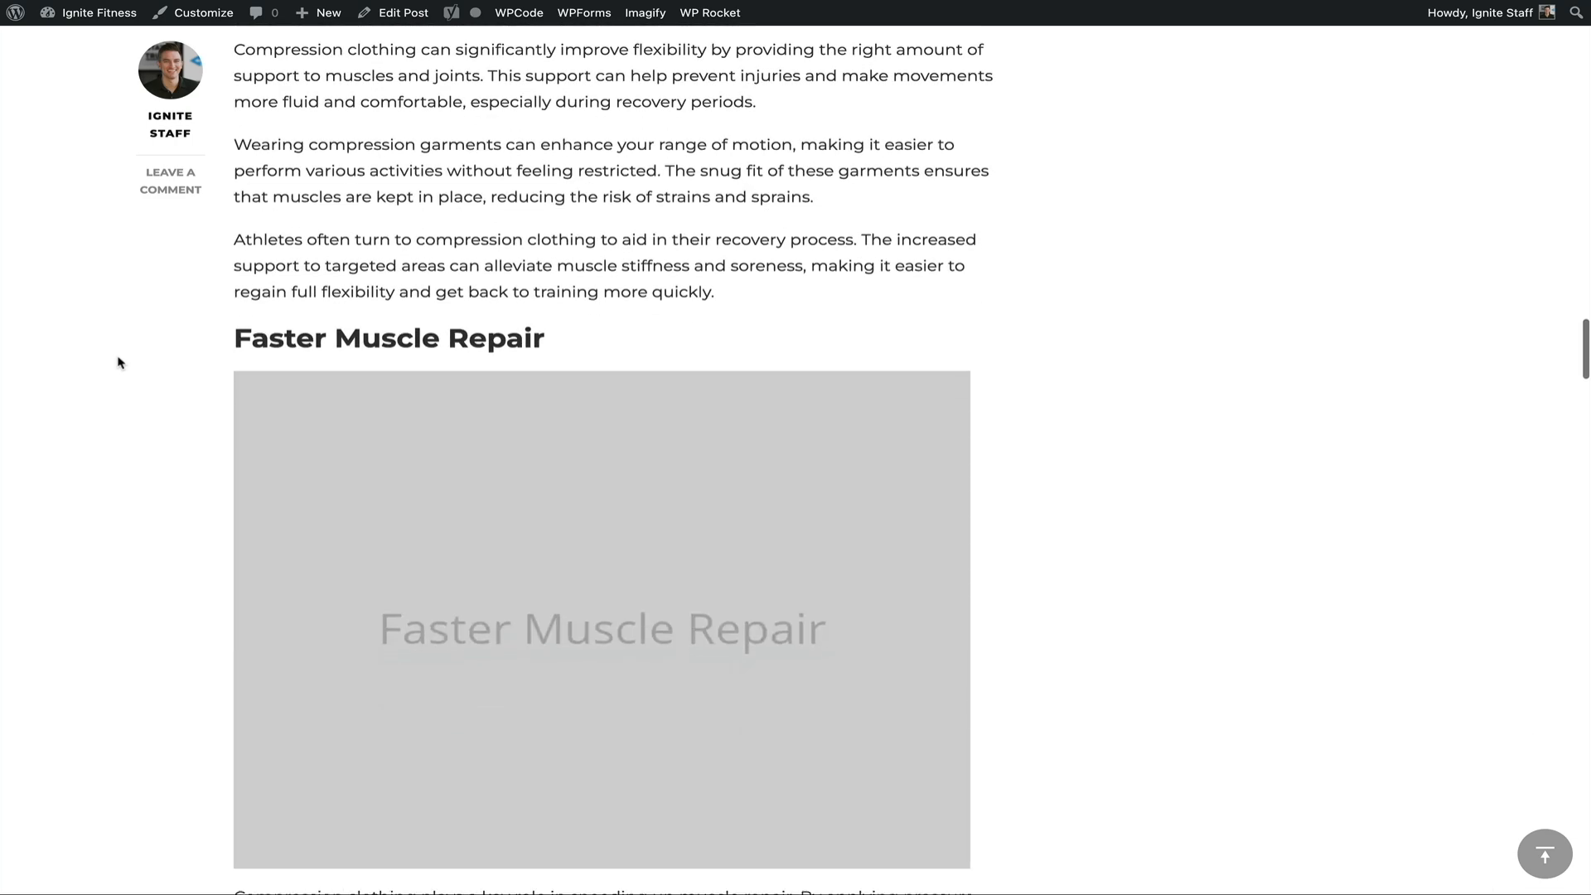
scroll(119, 362, down, 7)
scroll(118, 362, down, 11)
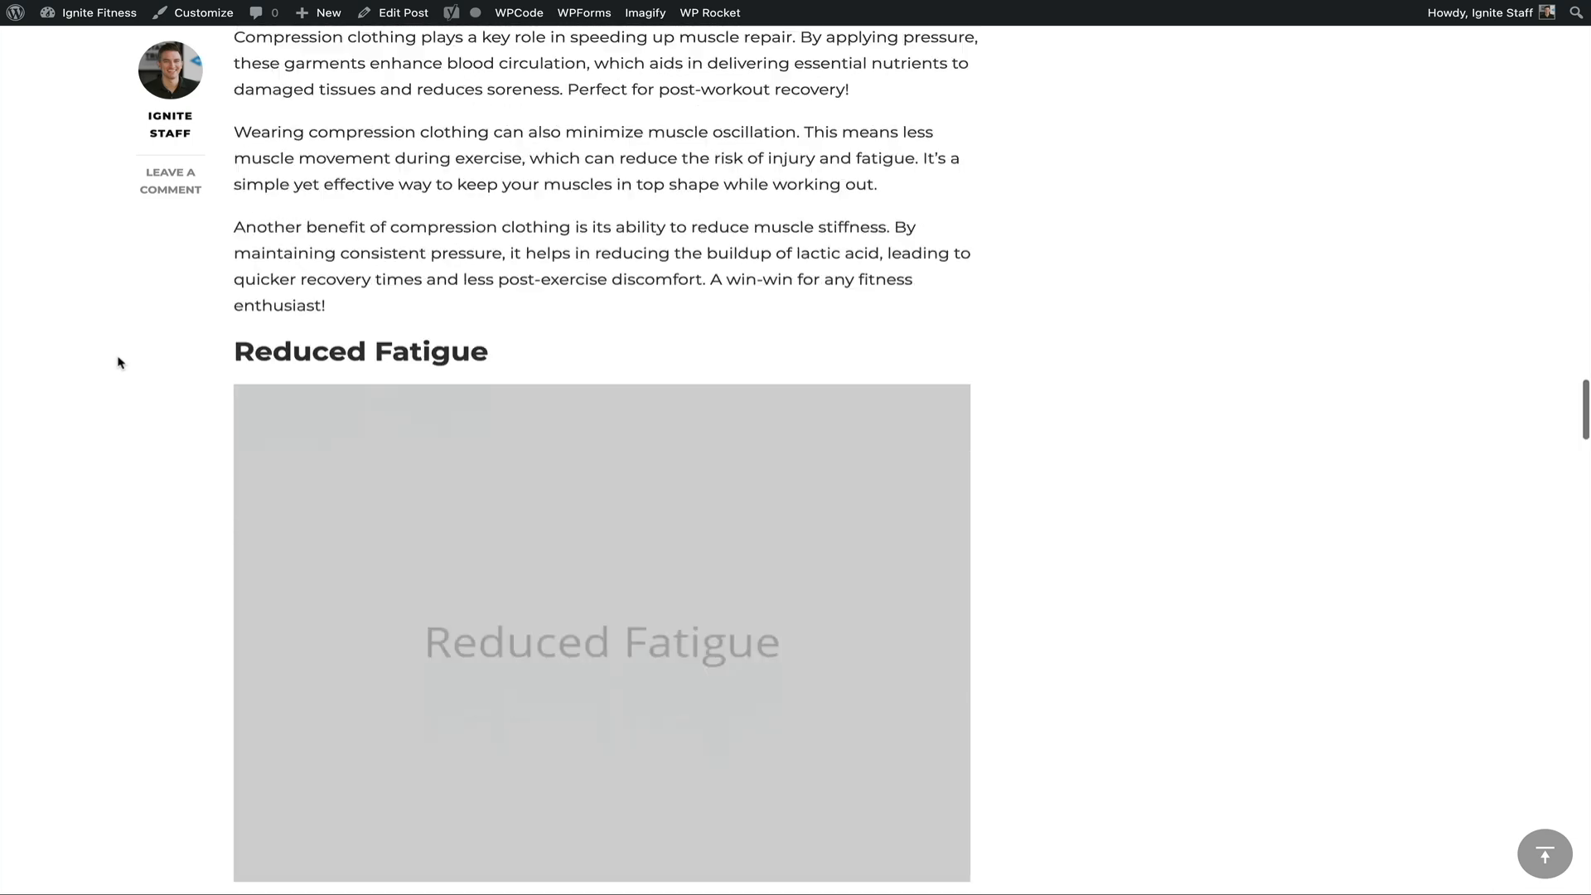
scroll(119, 362, down, 18)
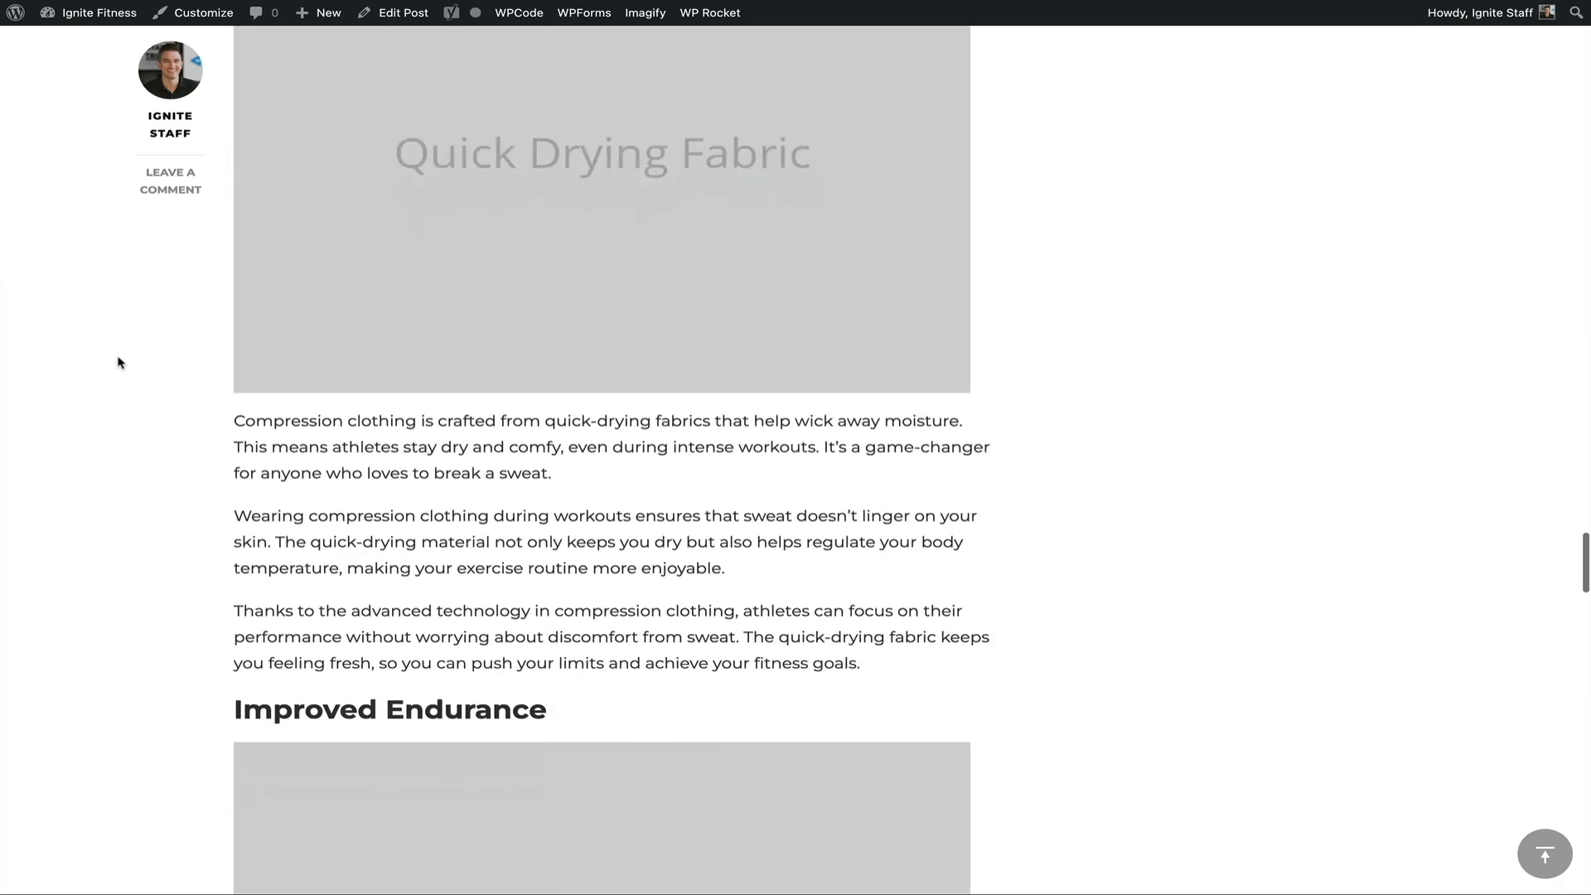
scroll(118, 362, down, 14)
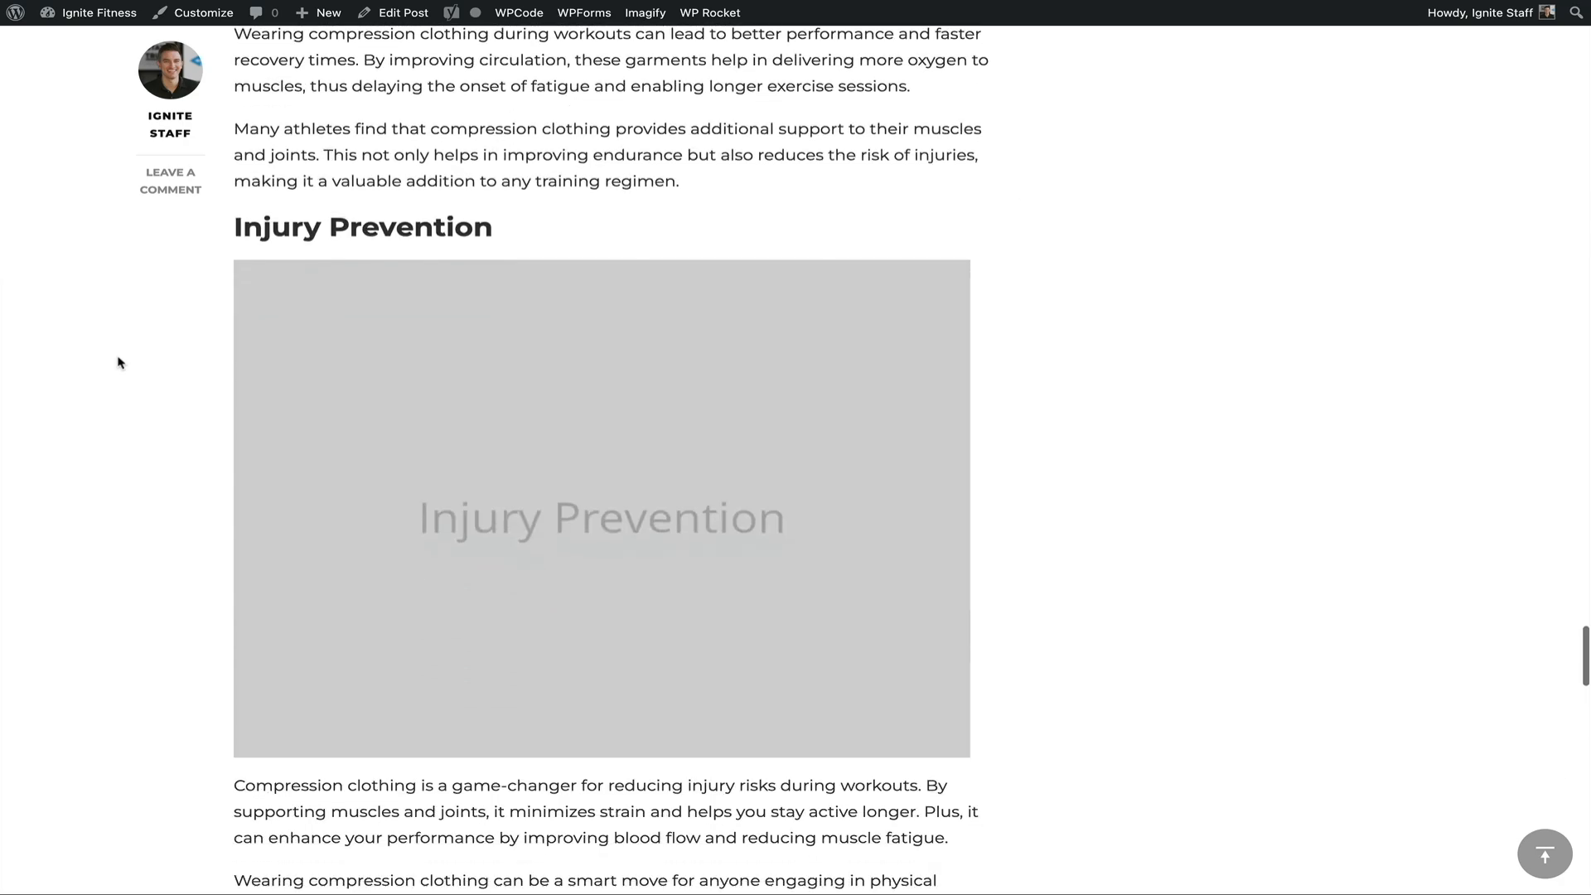
scroll(119, 362, down, 12)
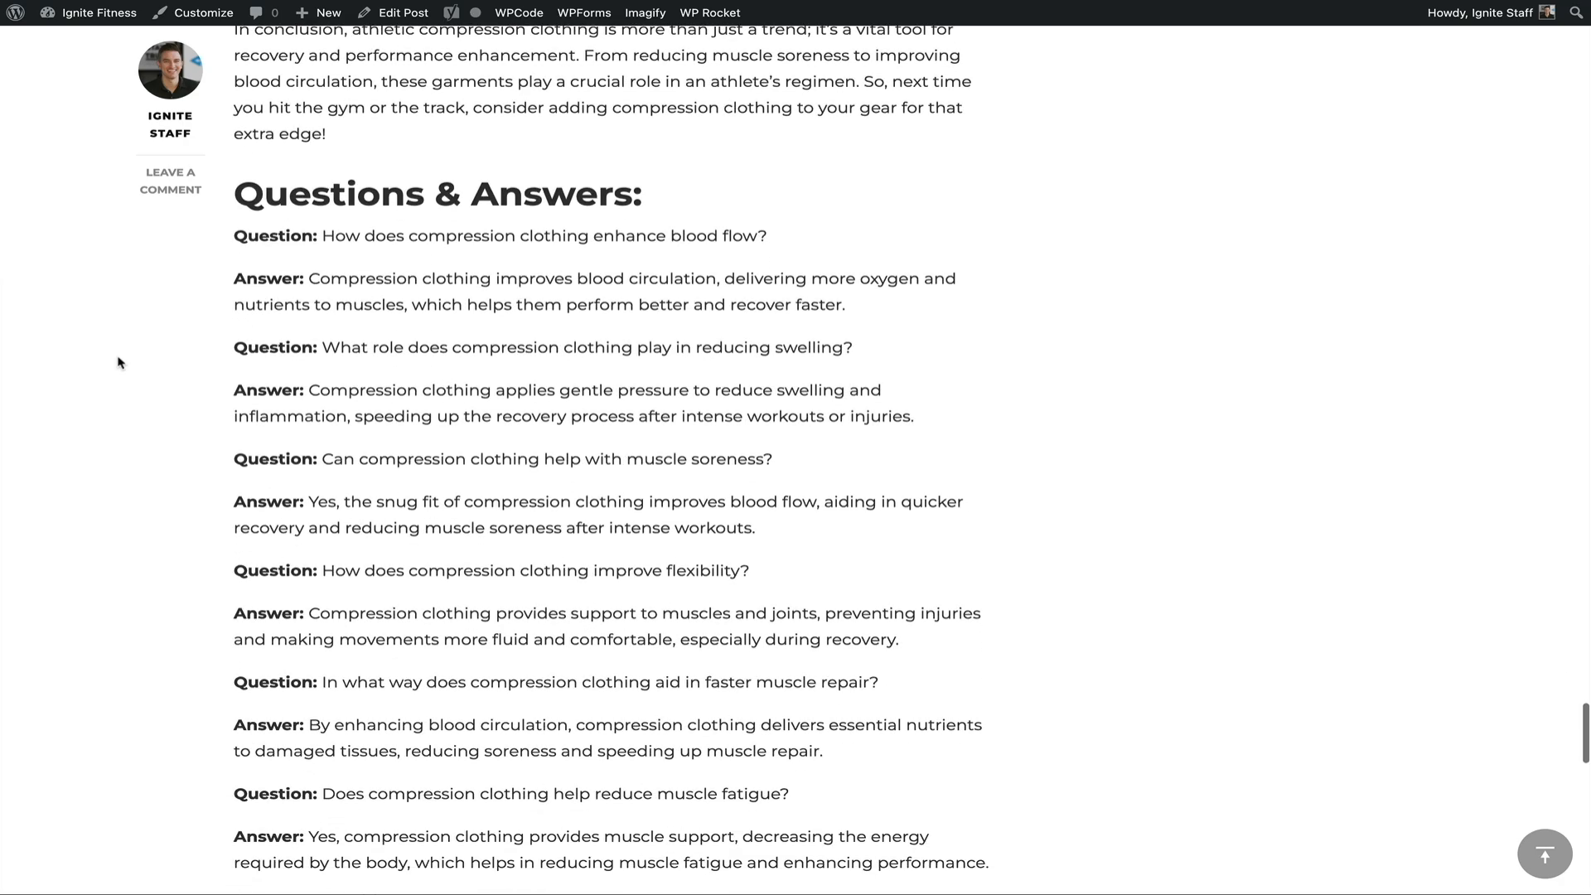
scroll(119, 362, down, 9)
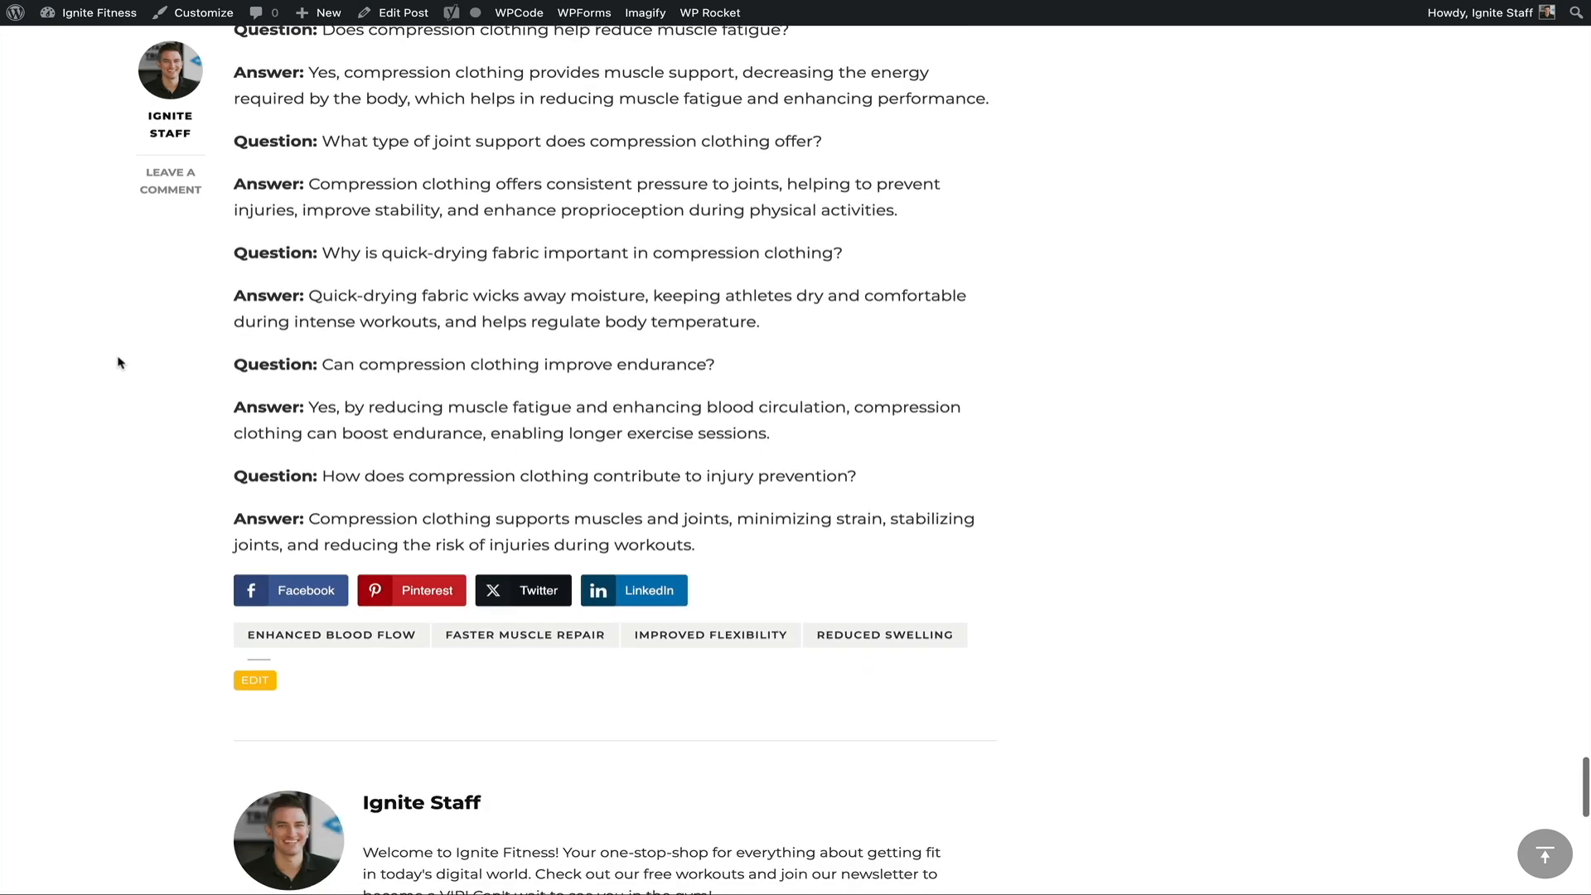
scroll(119, 362, down, 1)
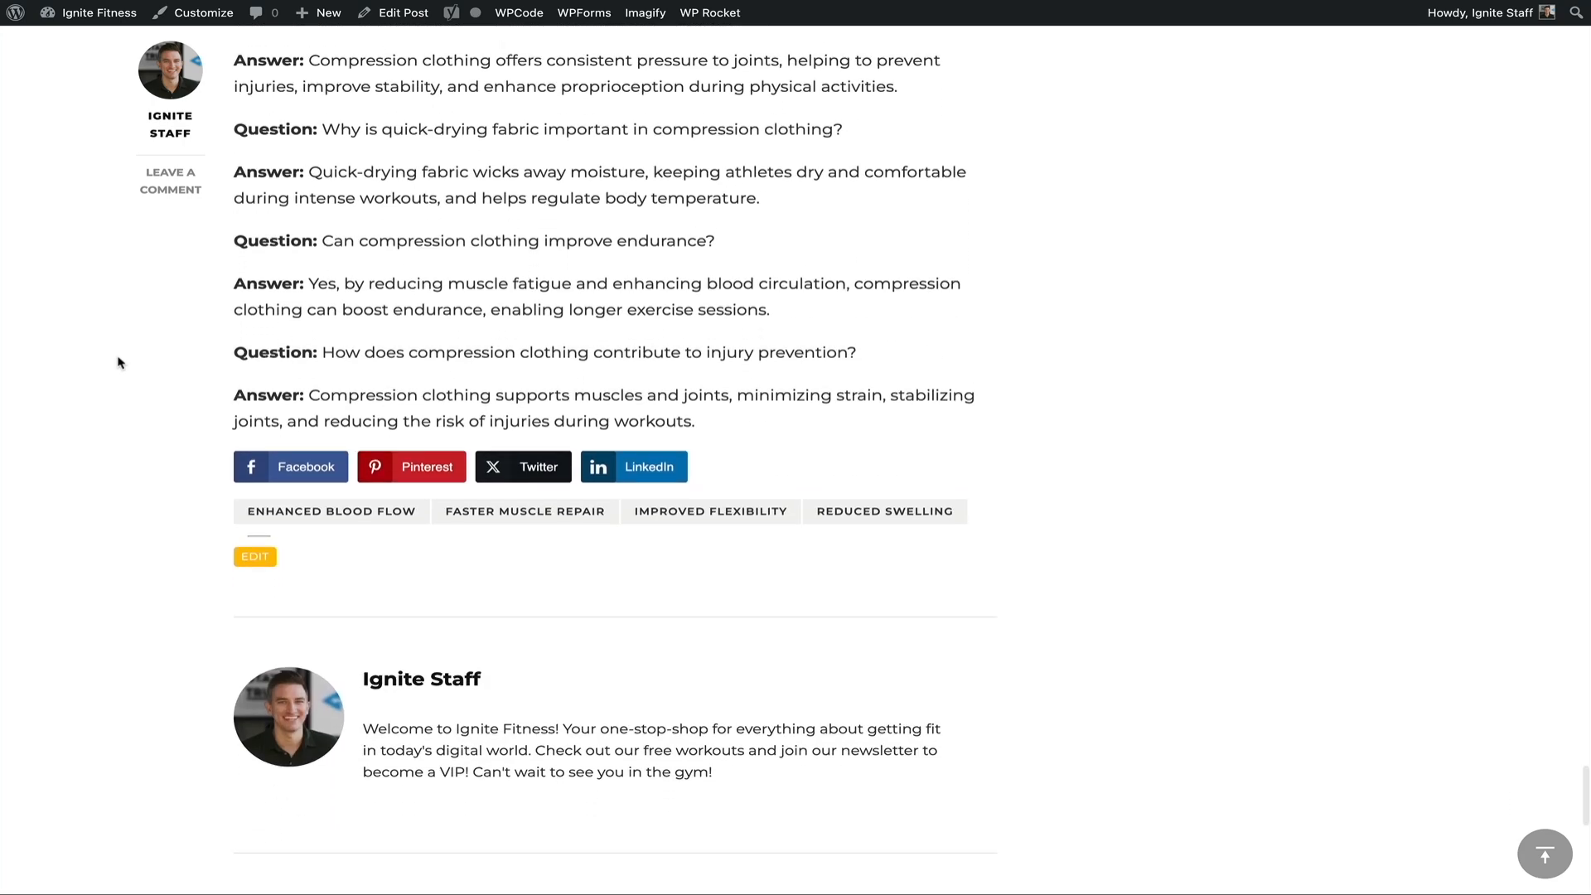
scroll(119, 362, up, 2)
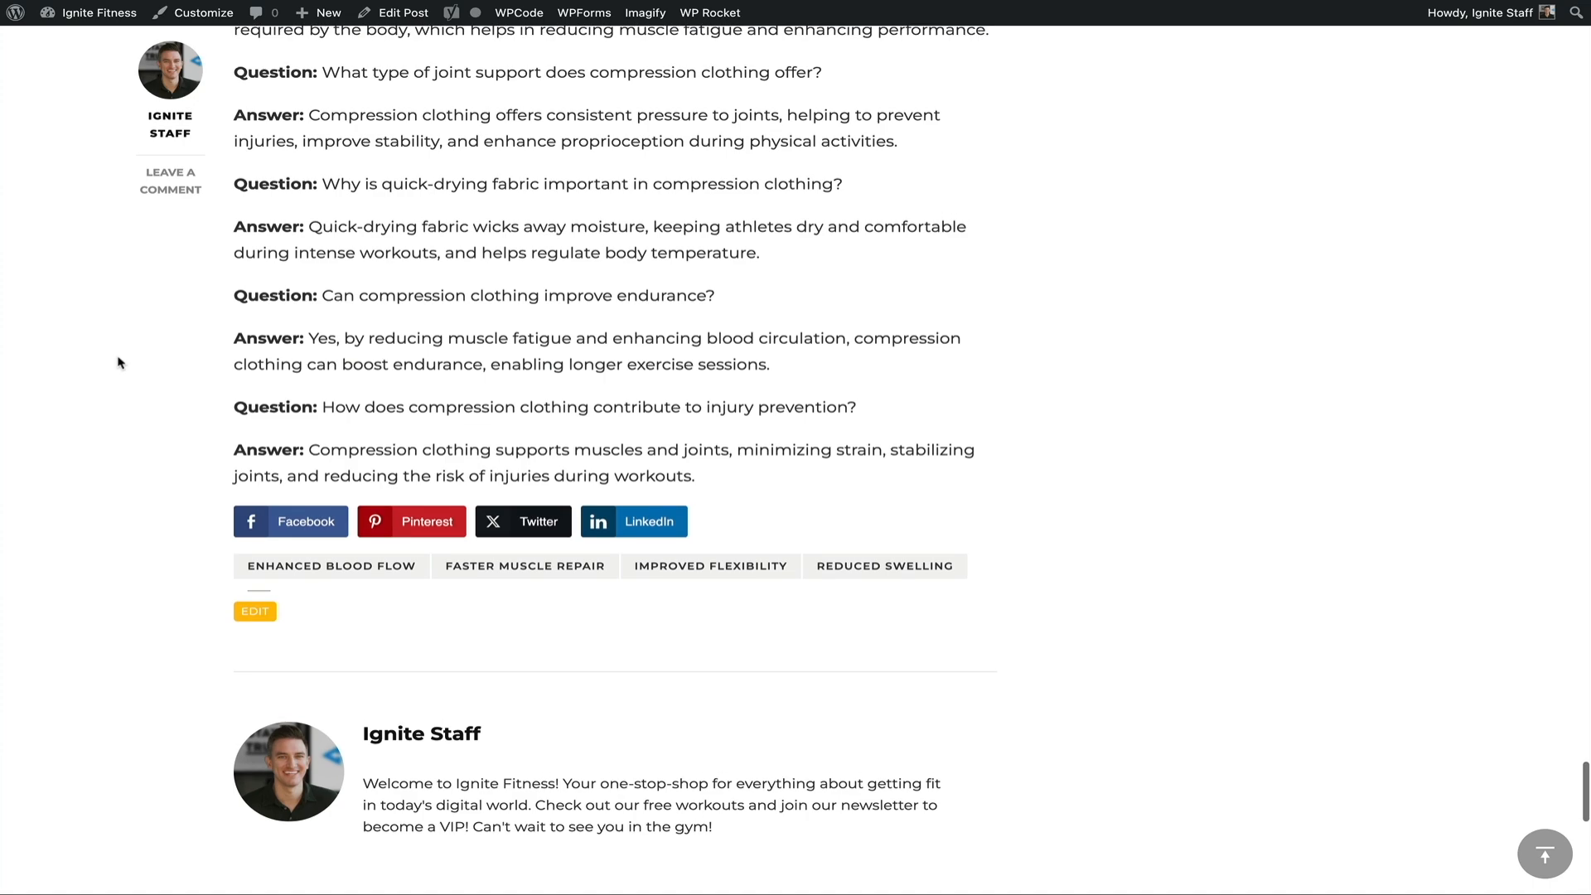
scroll(118, 362, up, 18)
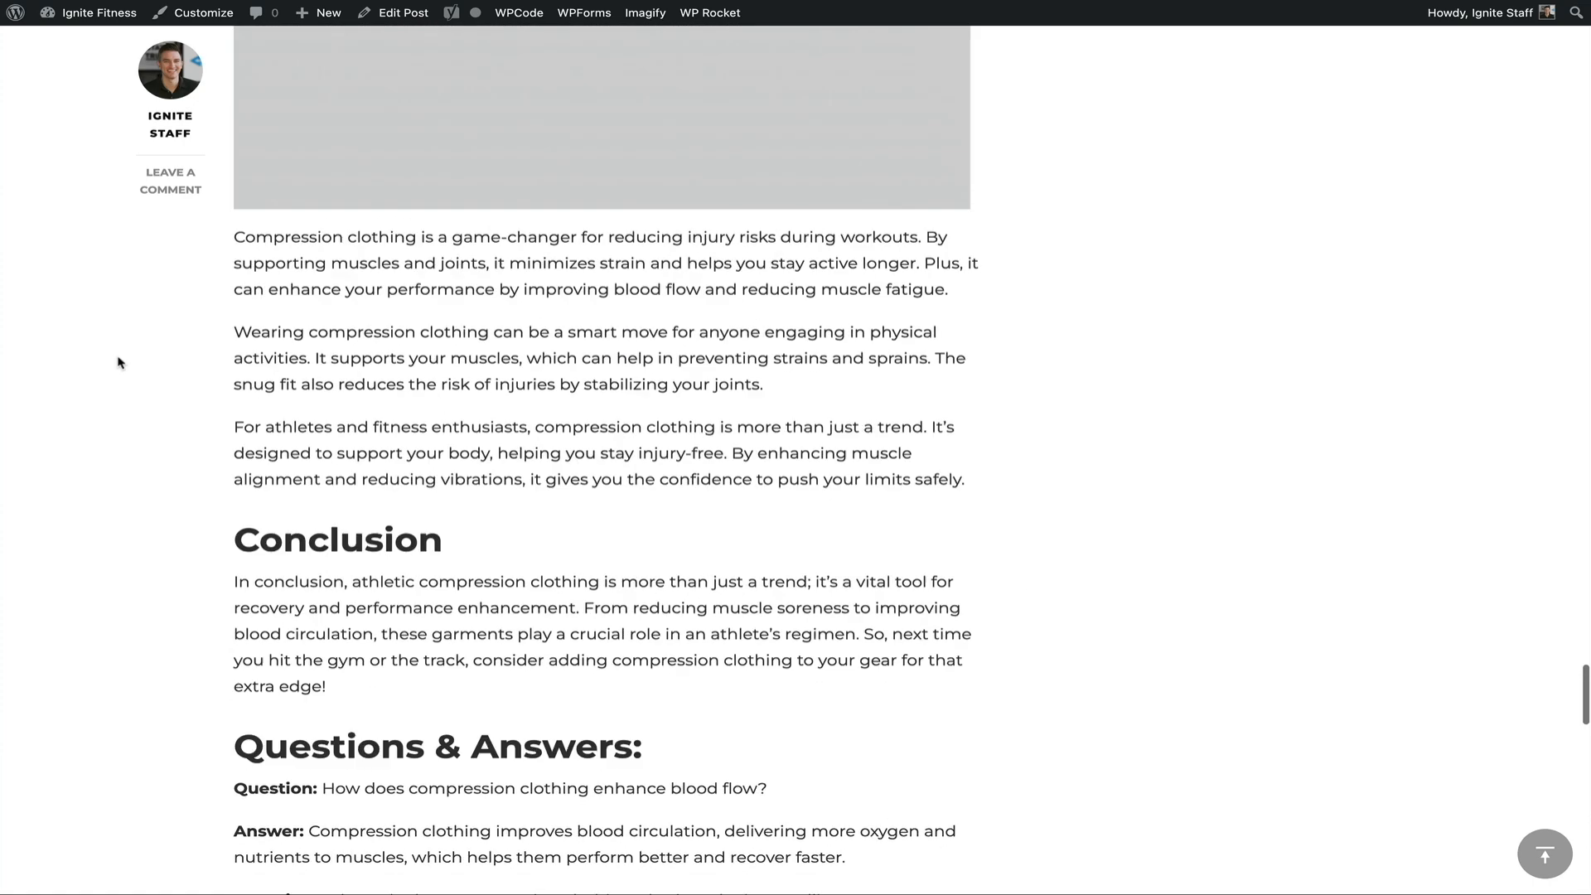
scroll(118, 362, up, 13)
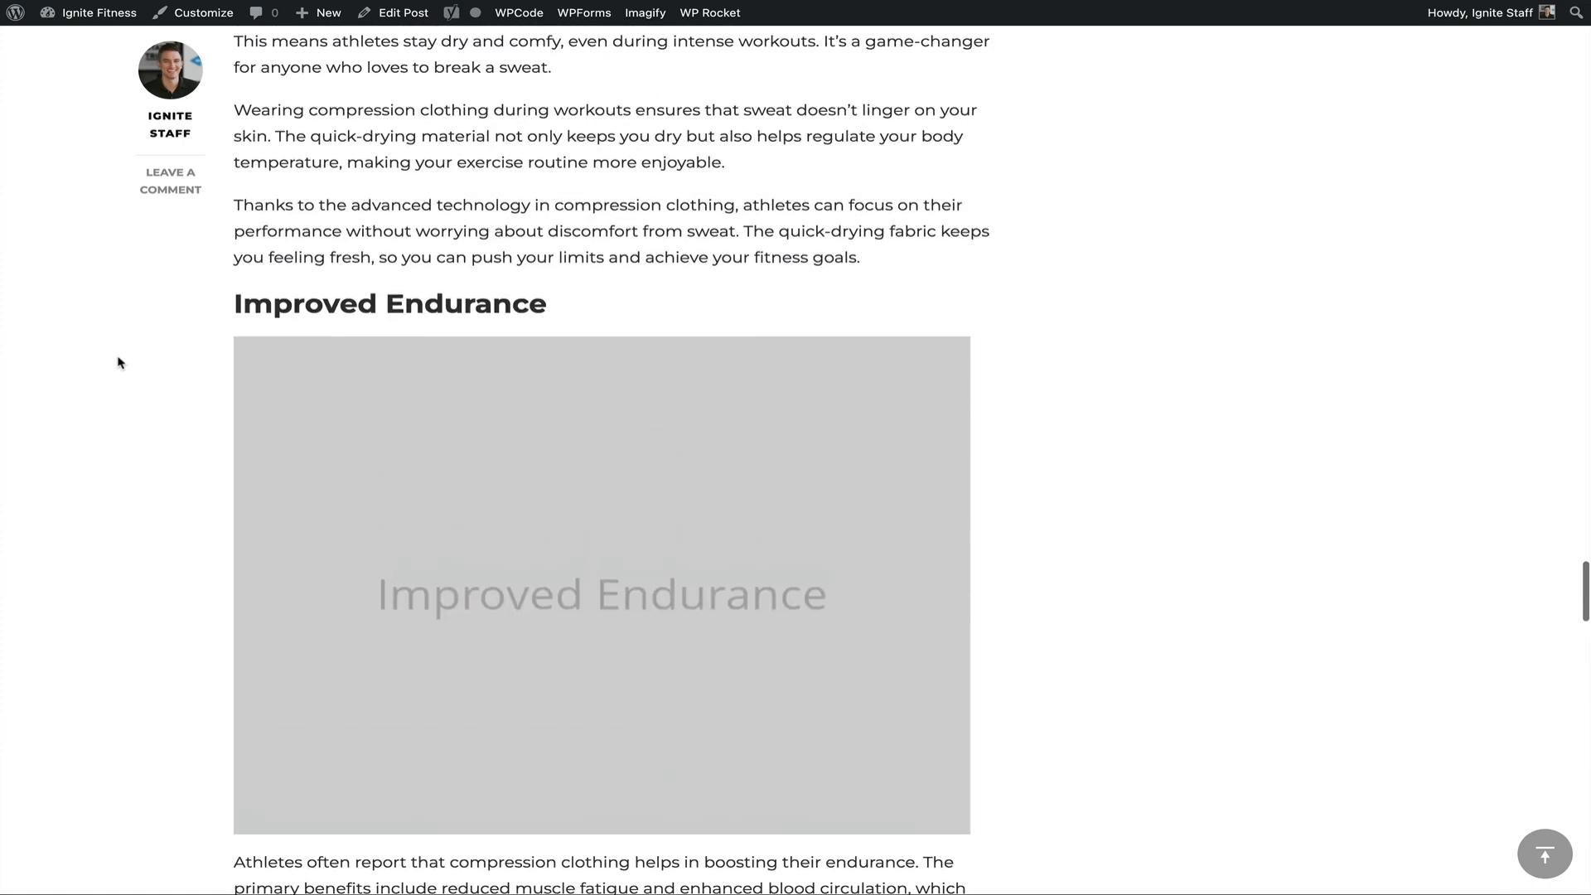
scroll(119, 362, up, 18)
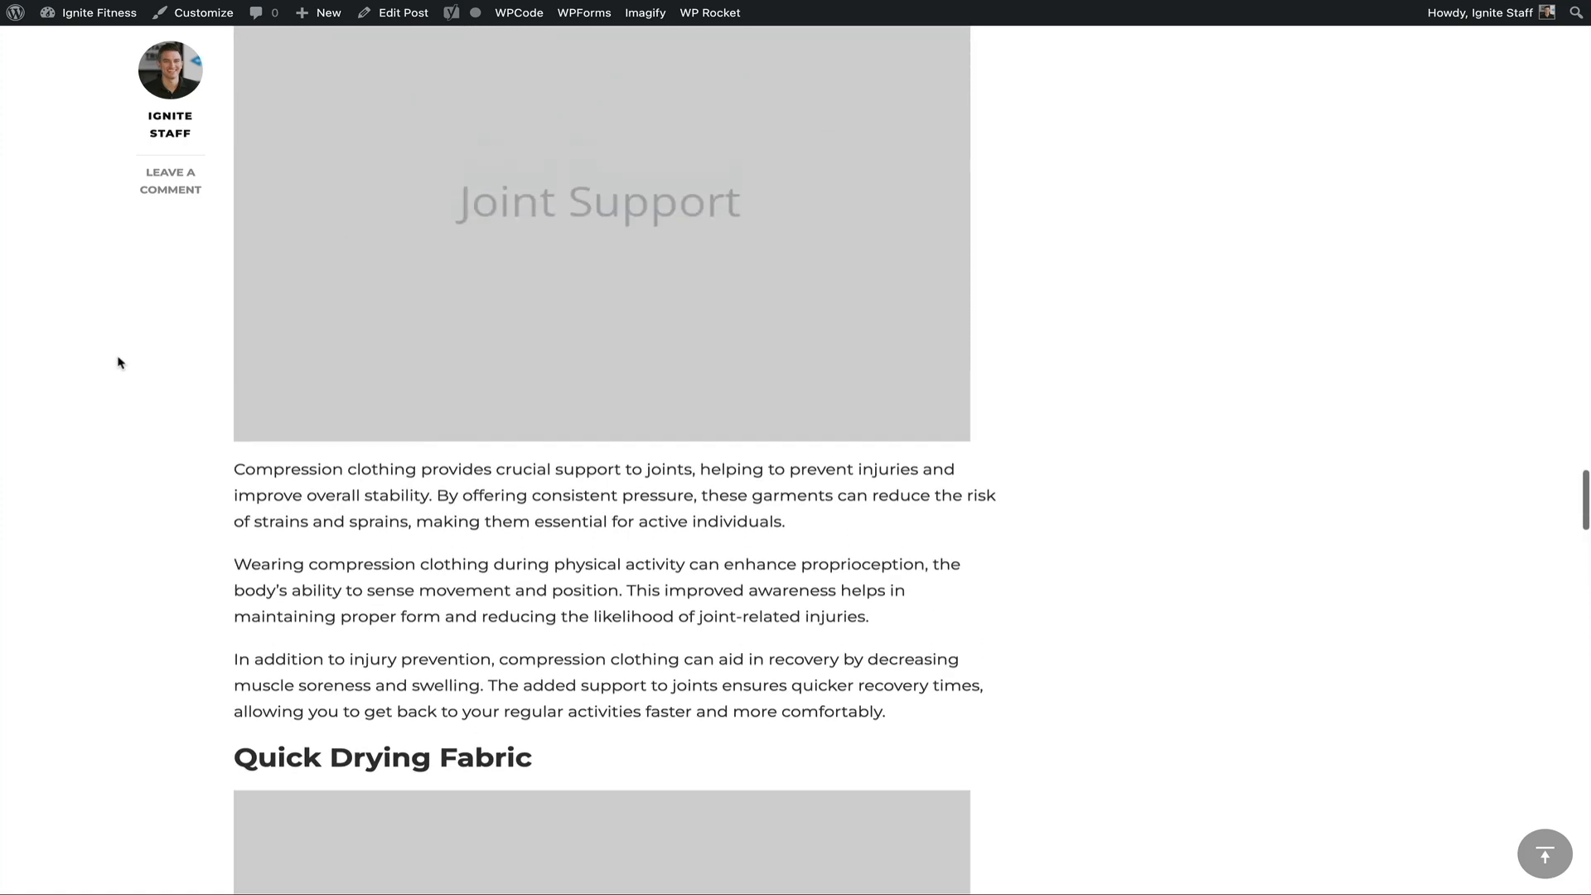
scroll(118, 362, up, 2)
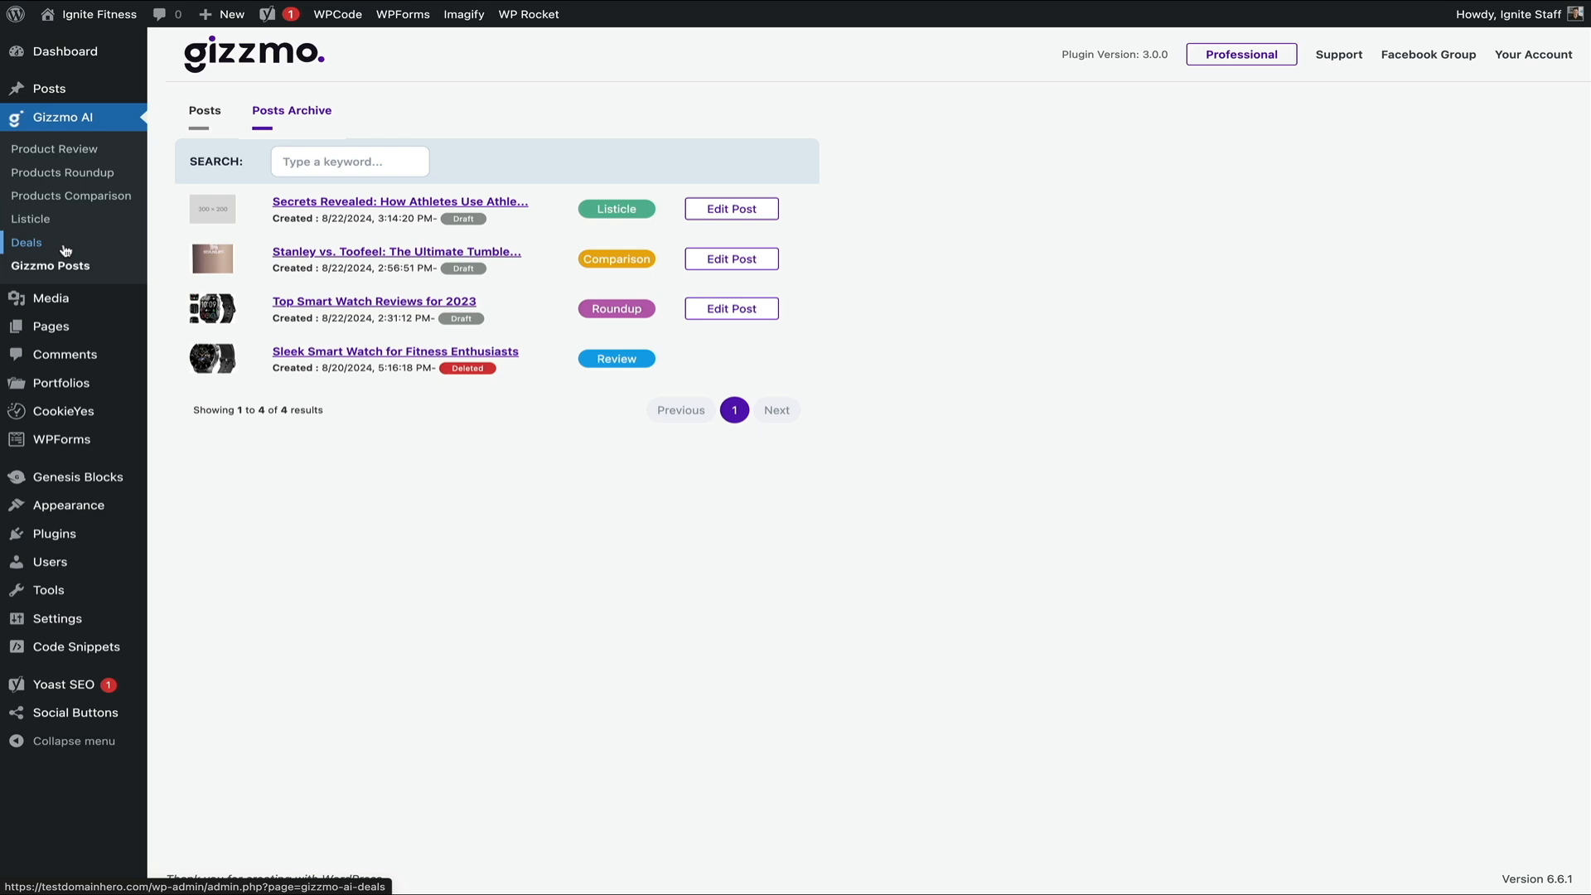
Open Gizzmo's Deals page in WordPress, and switch to Amazon to open Today's Deals.
click(65, 250)
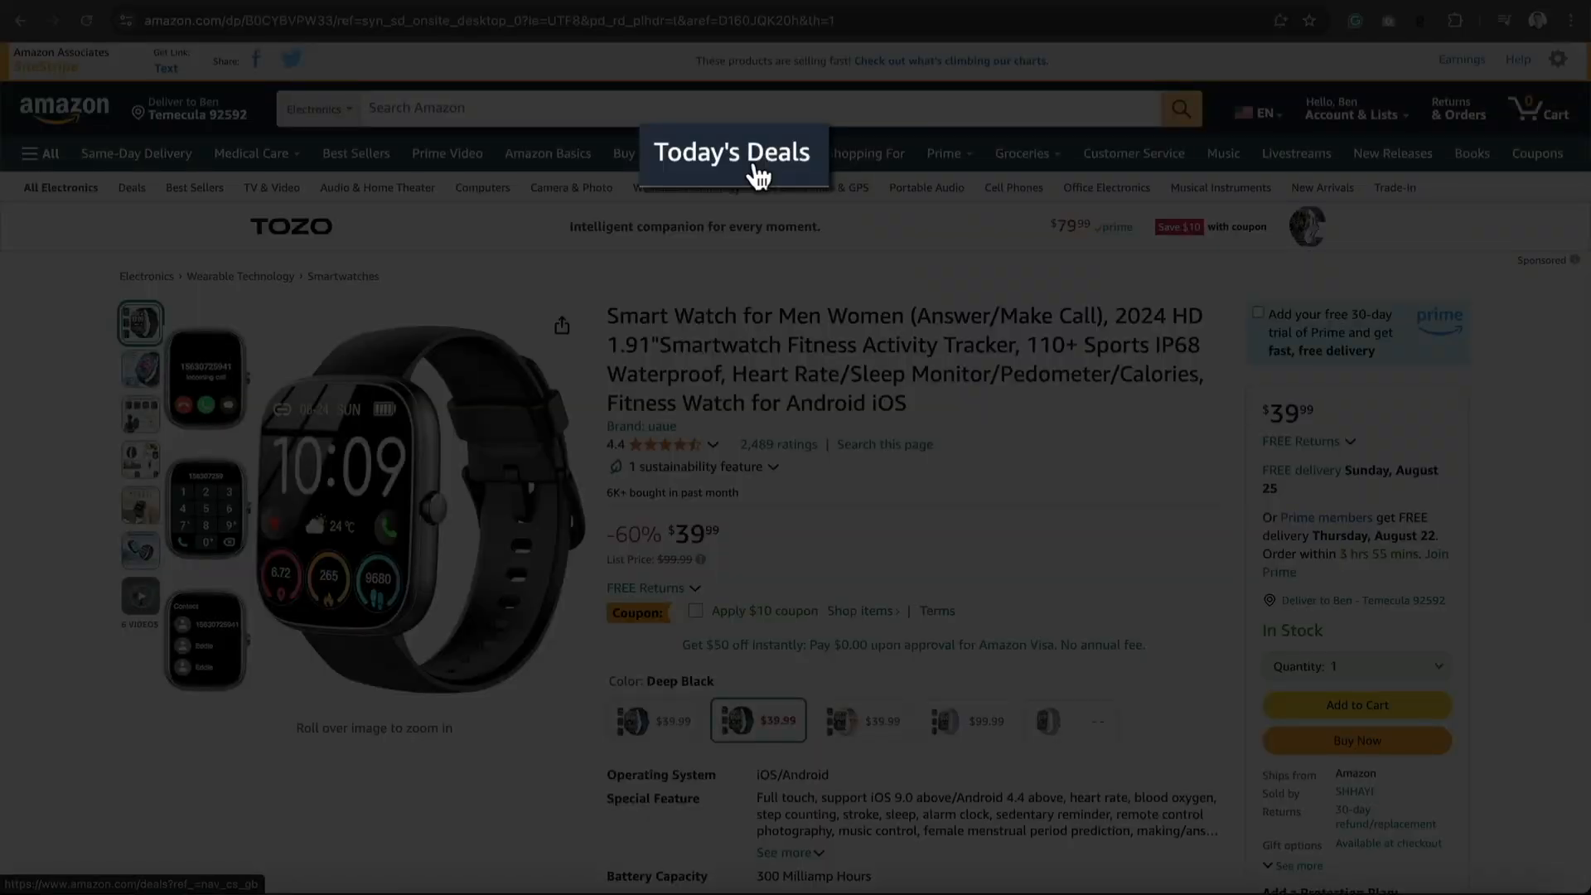
click(756, 168)
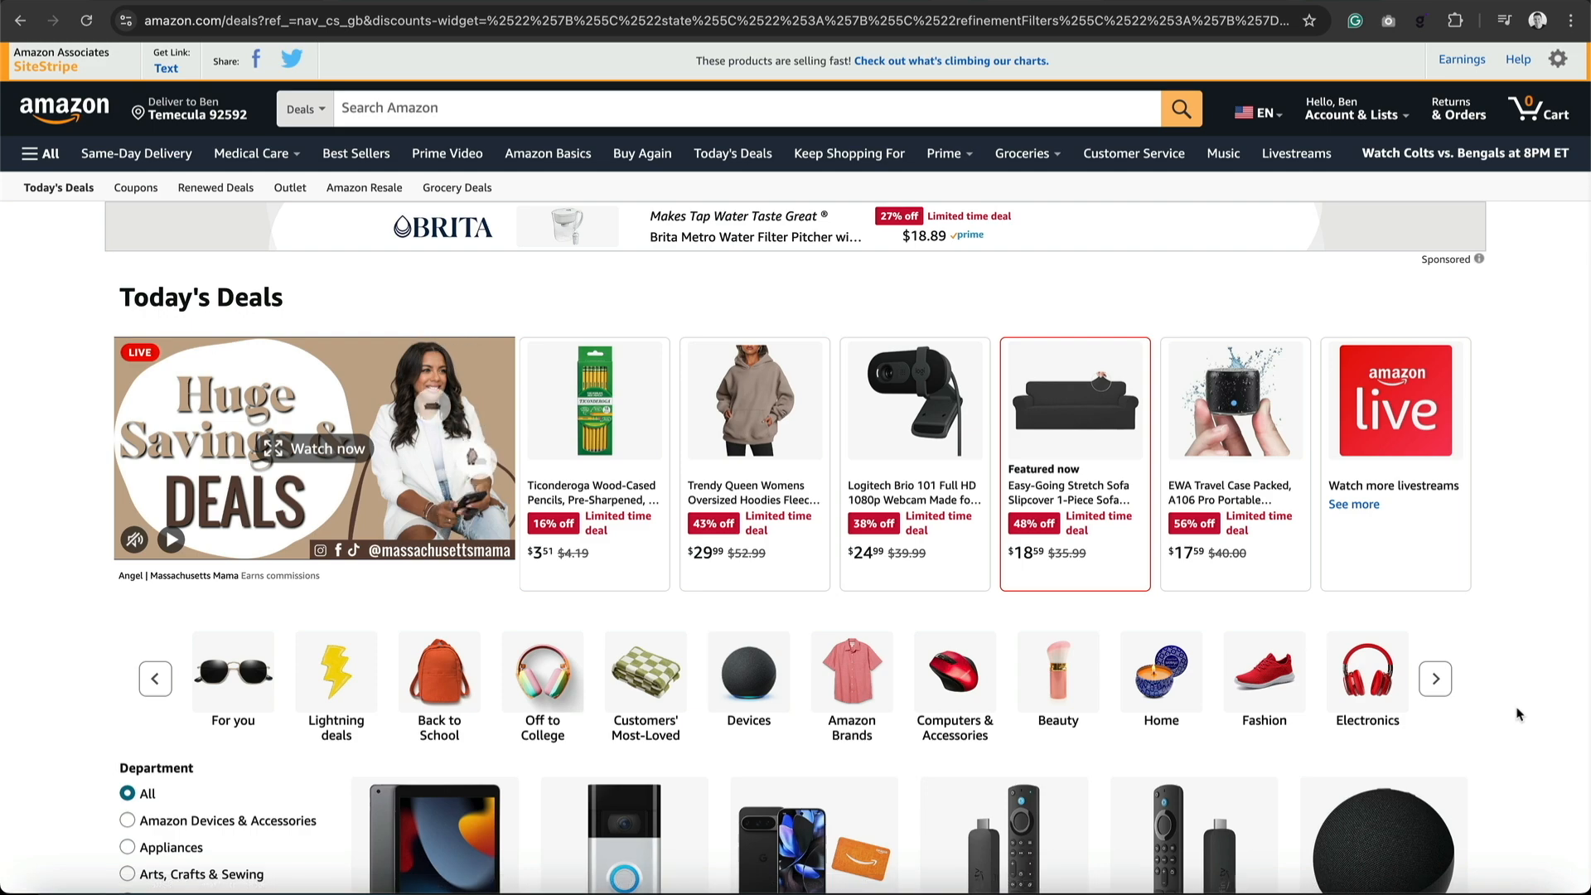
Find the VALSOLE Heavy Duty Support Pain Relief Orthotics among the deals and add them to Testdomainhero with the Gizzmo extension.
scroll(1517, 714, down, 2)
scroll(1518, 714, down, 7)
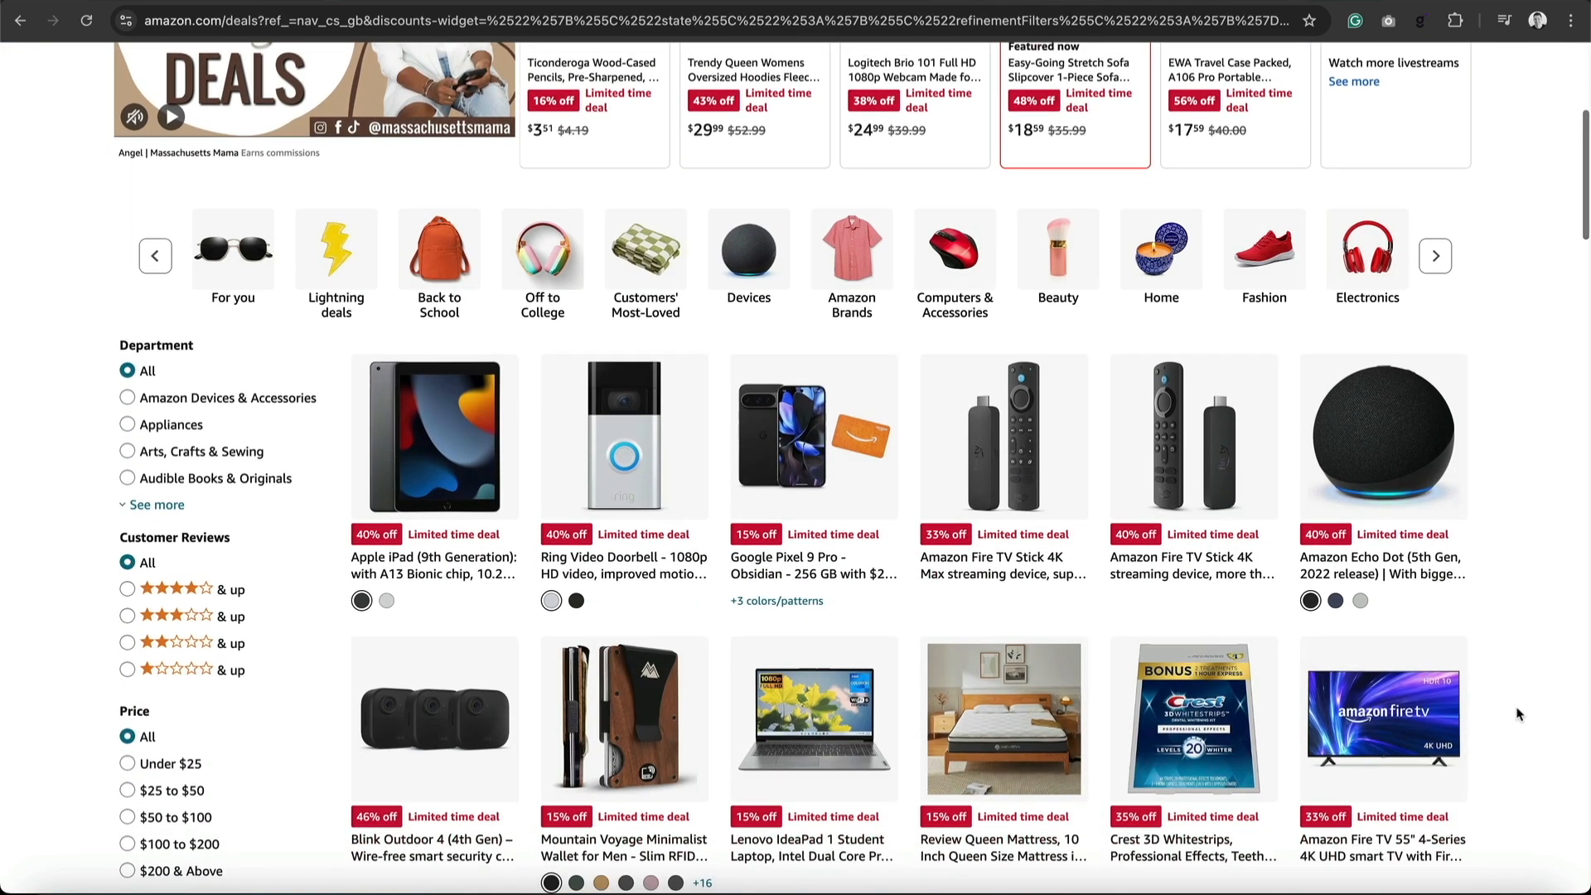
scroll(1518, 714, down, 4)
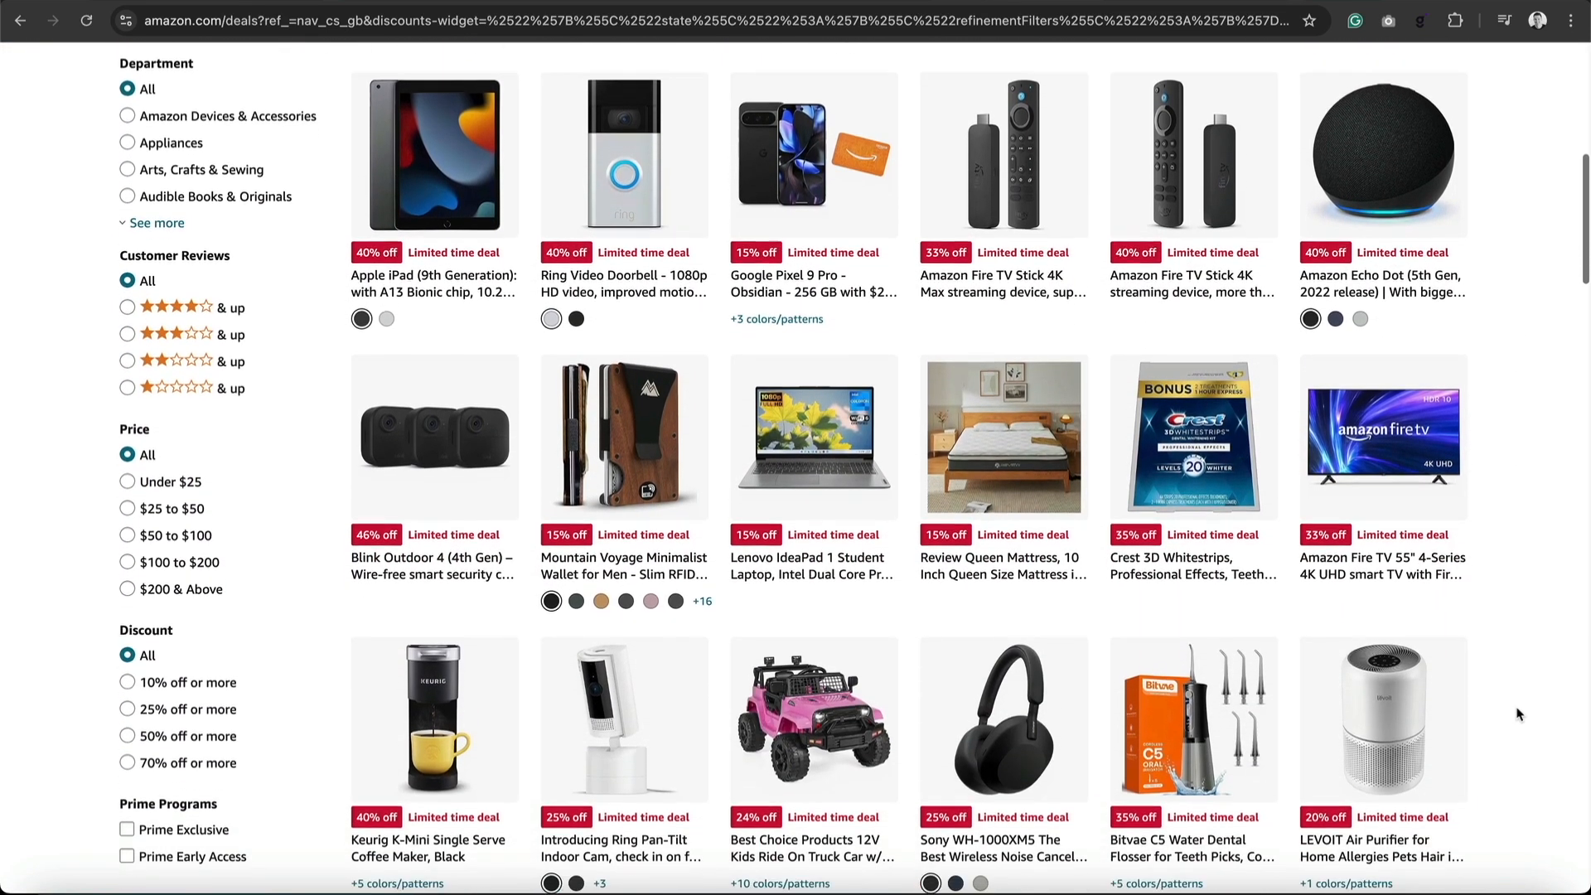
scroll(1518, 714, down, 8)
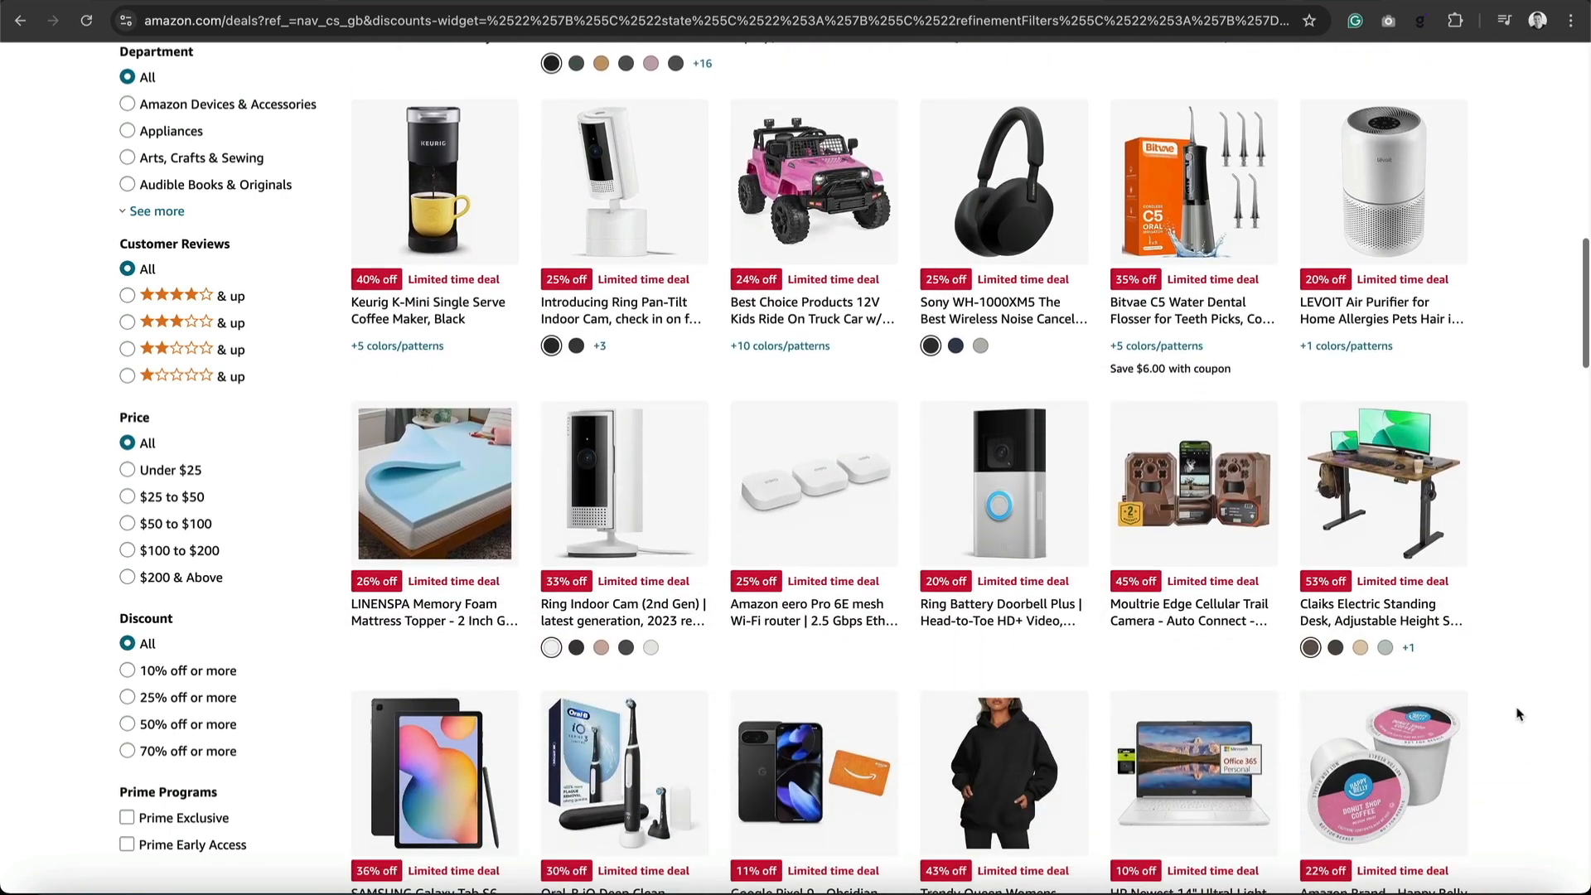
scroll(1518, 715, down, 5)
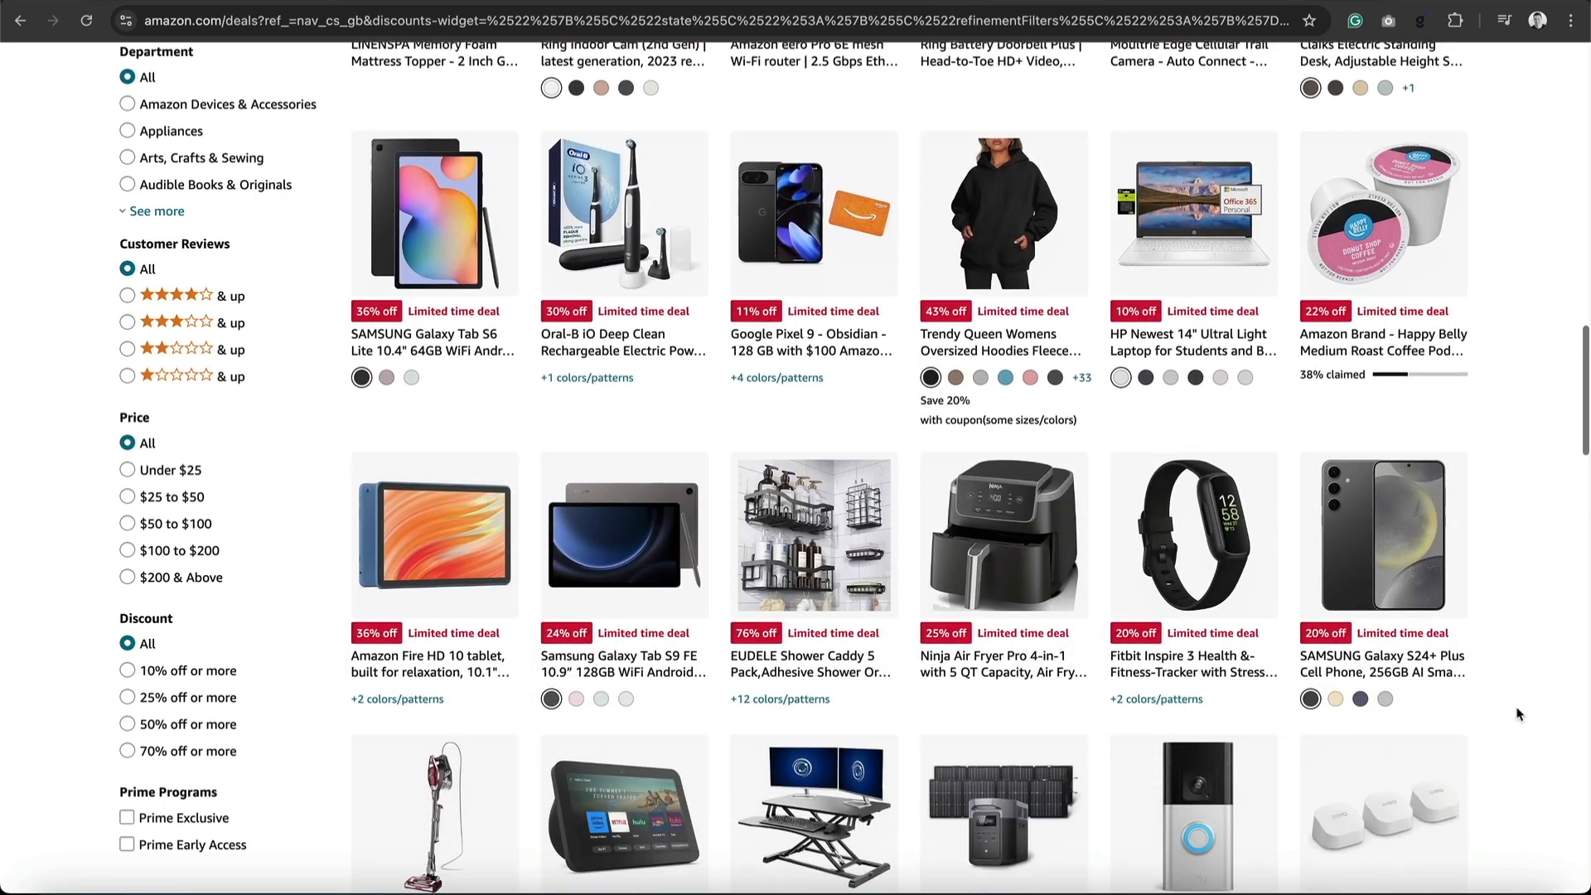
scroll(1518, 714, down, 10)
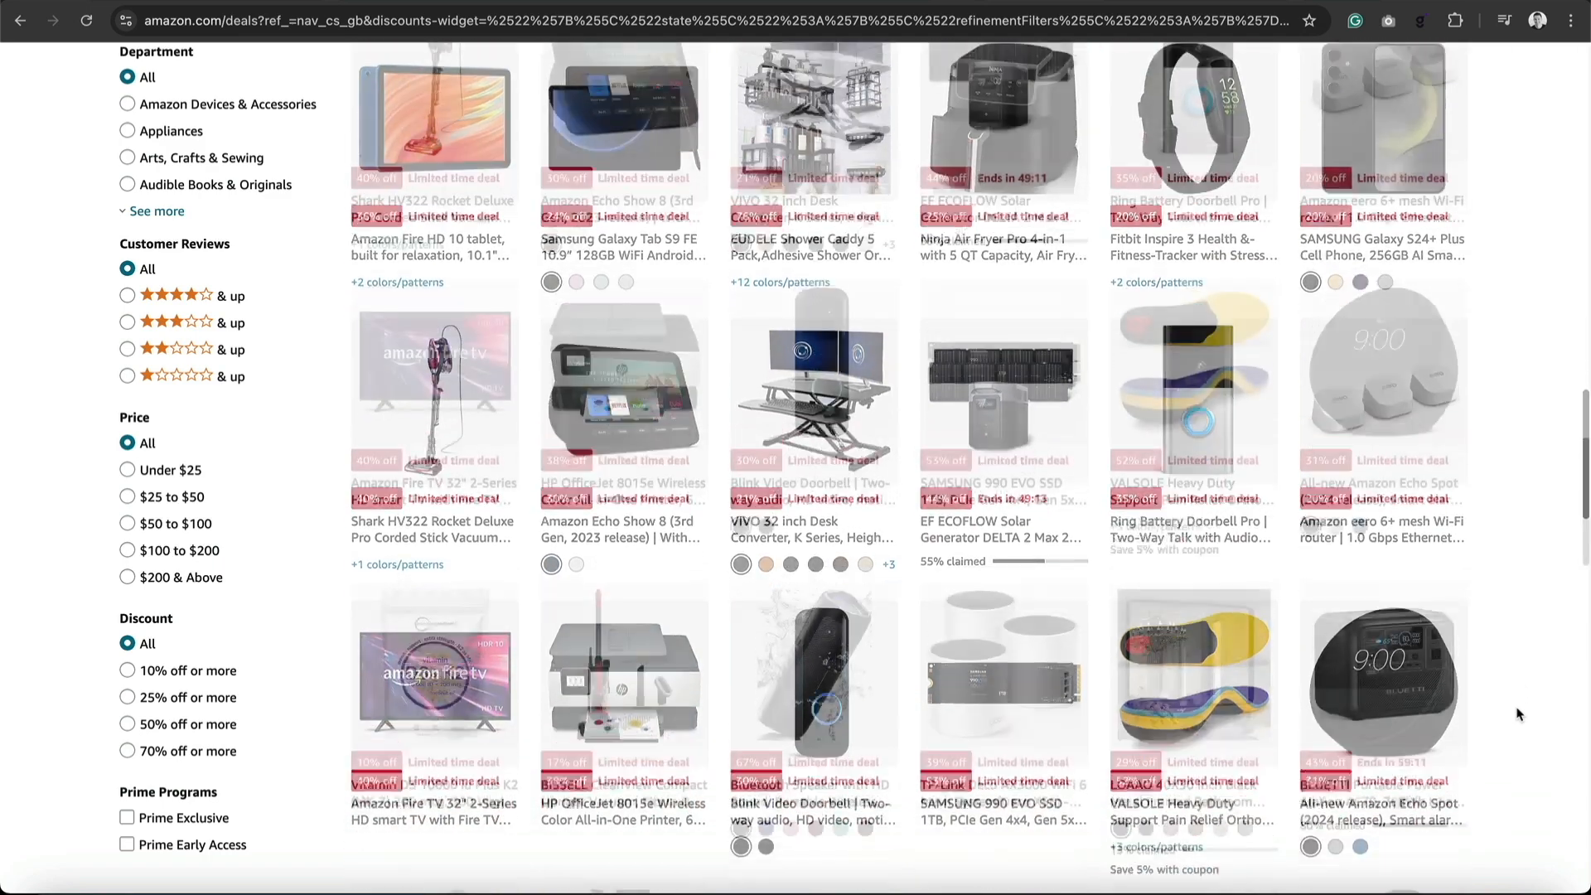
scroll(1517, 714, down, 1)
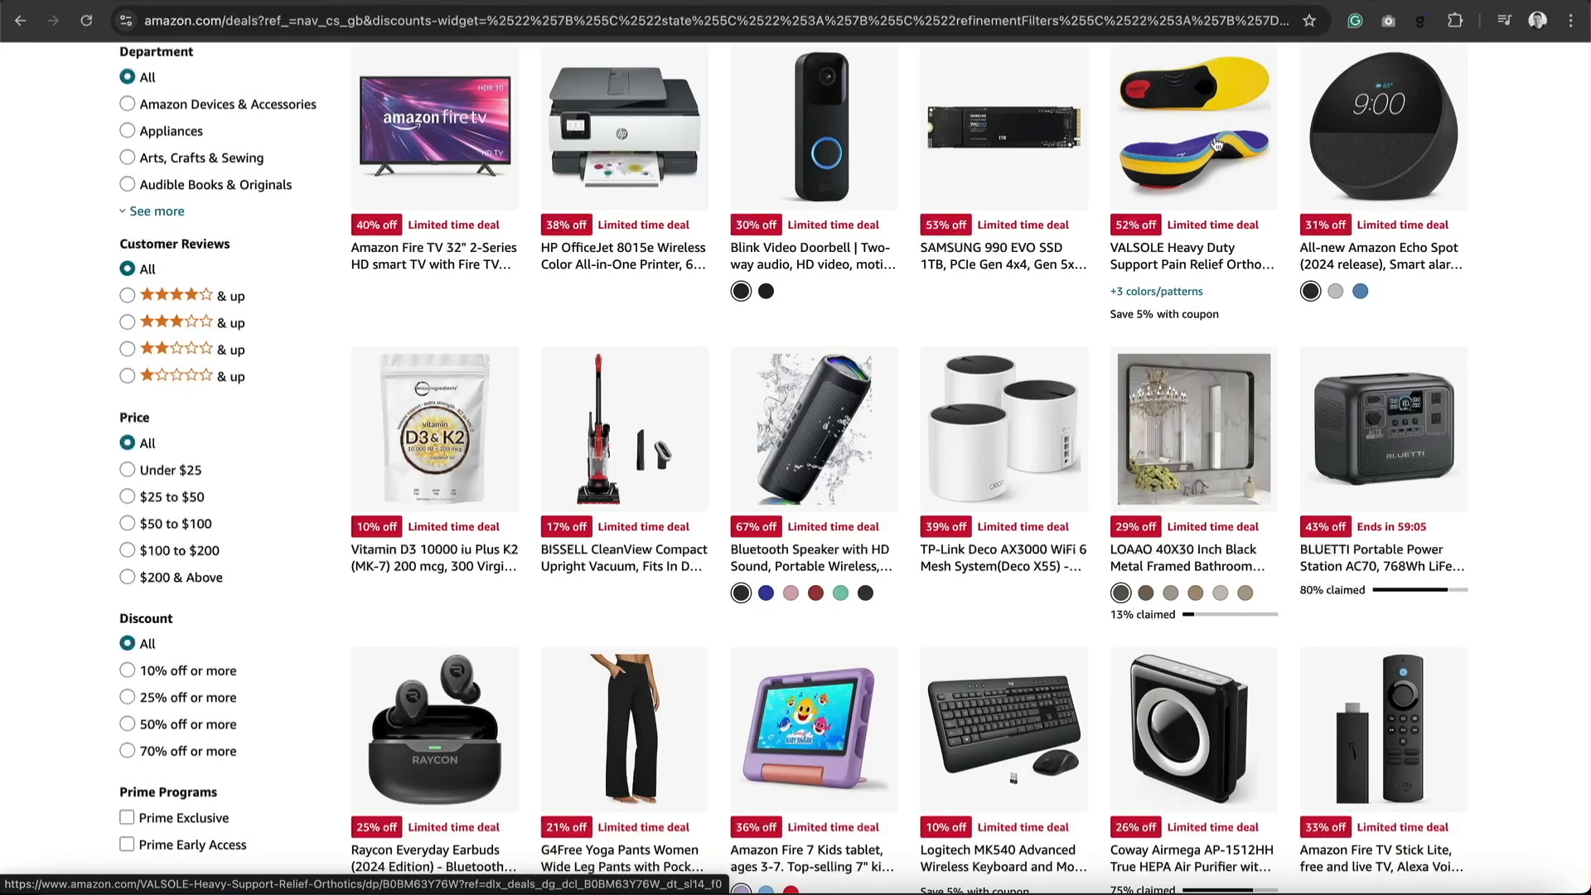
click(1216, 143)
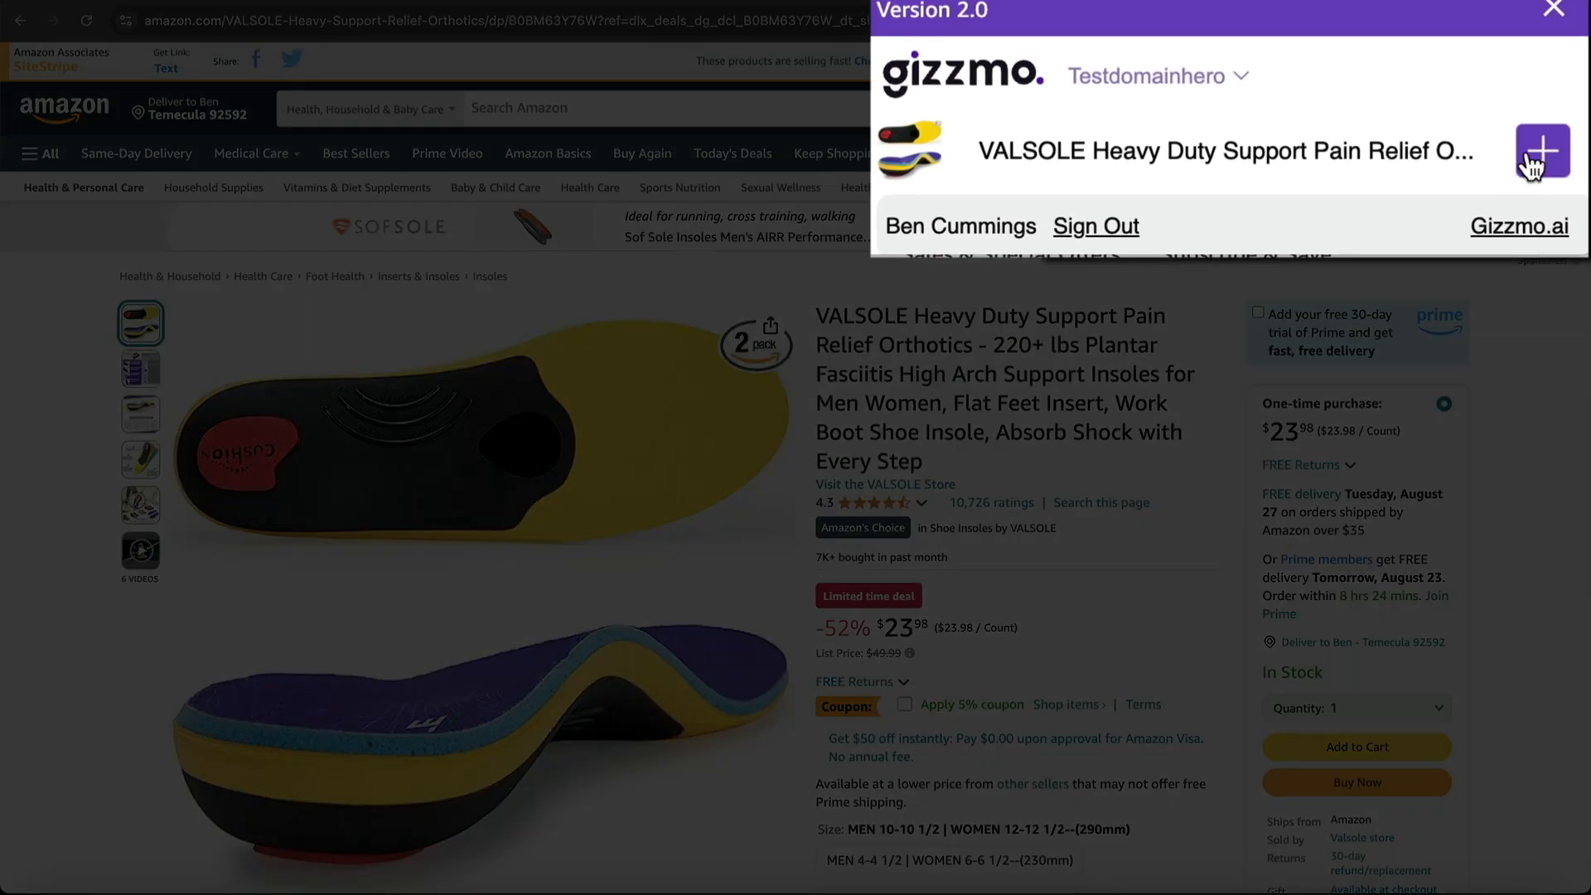
click(1542, 172)
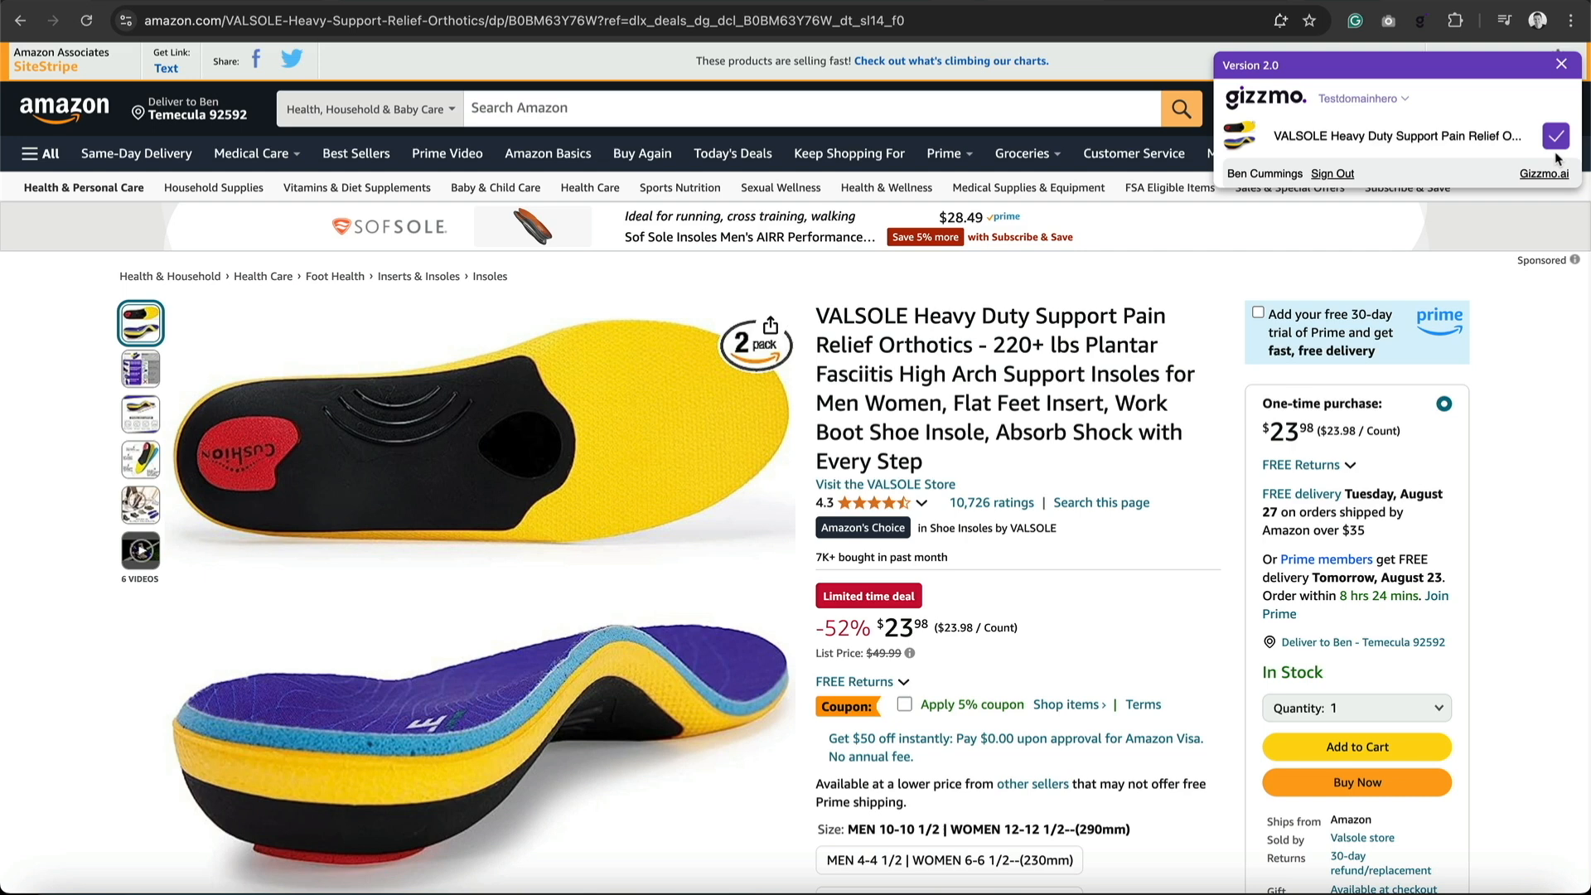
Return to Amazon's Today's Deals and open the G4Free women's wide leg yoga pants deal.
click(741, 156)
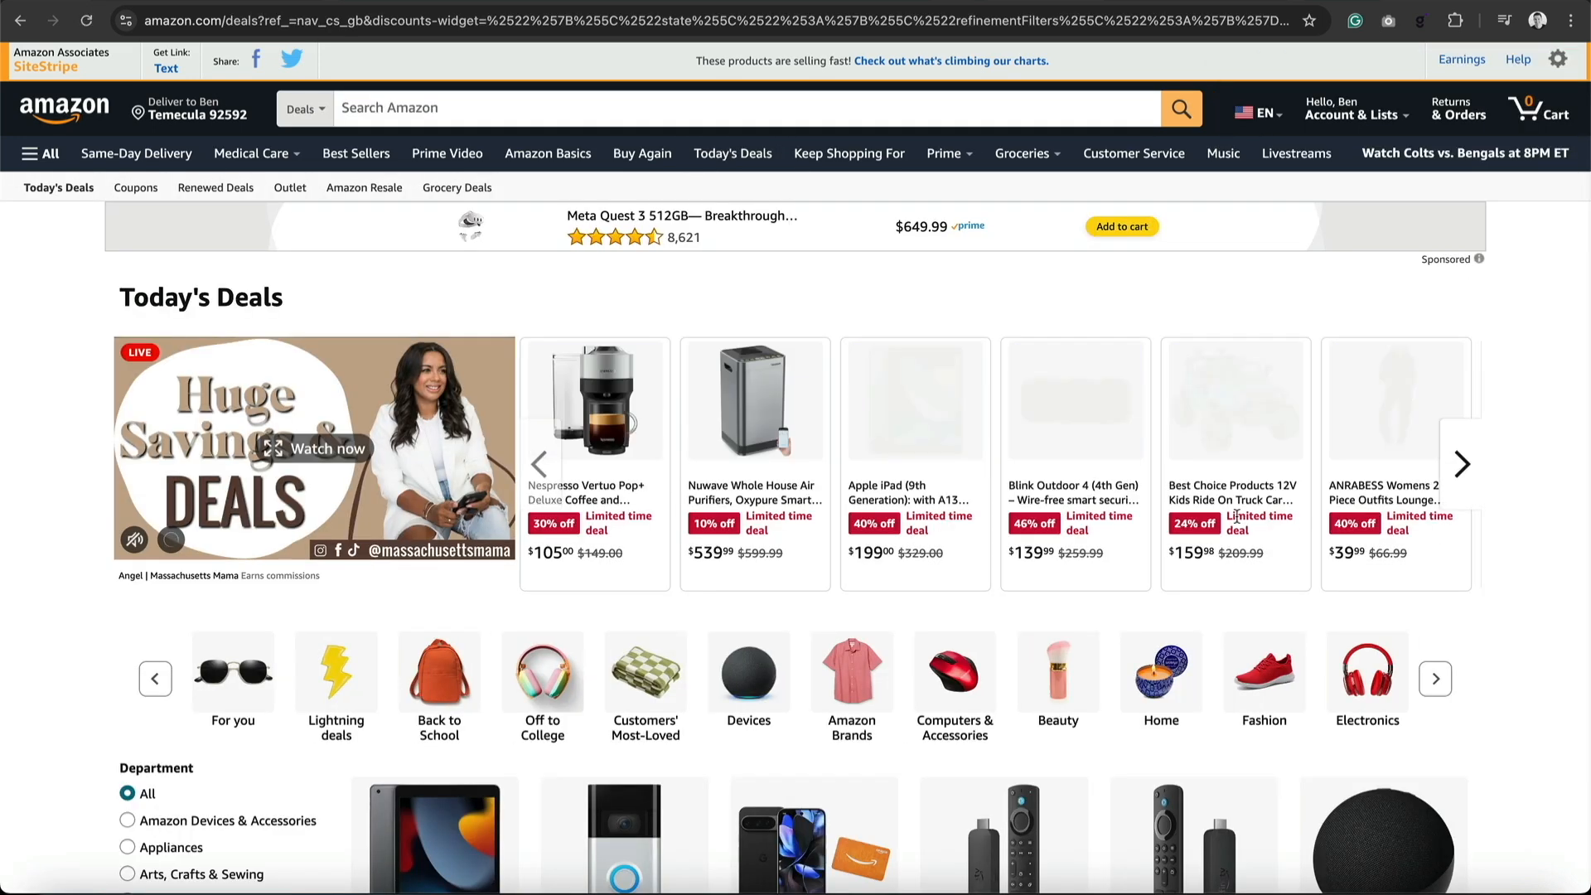
scroll(1237, 516, down, 1)
scroll(1237, 516, down, 10)
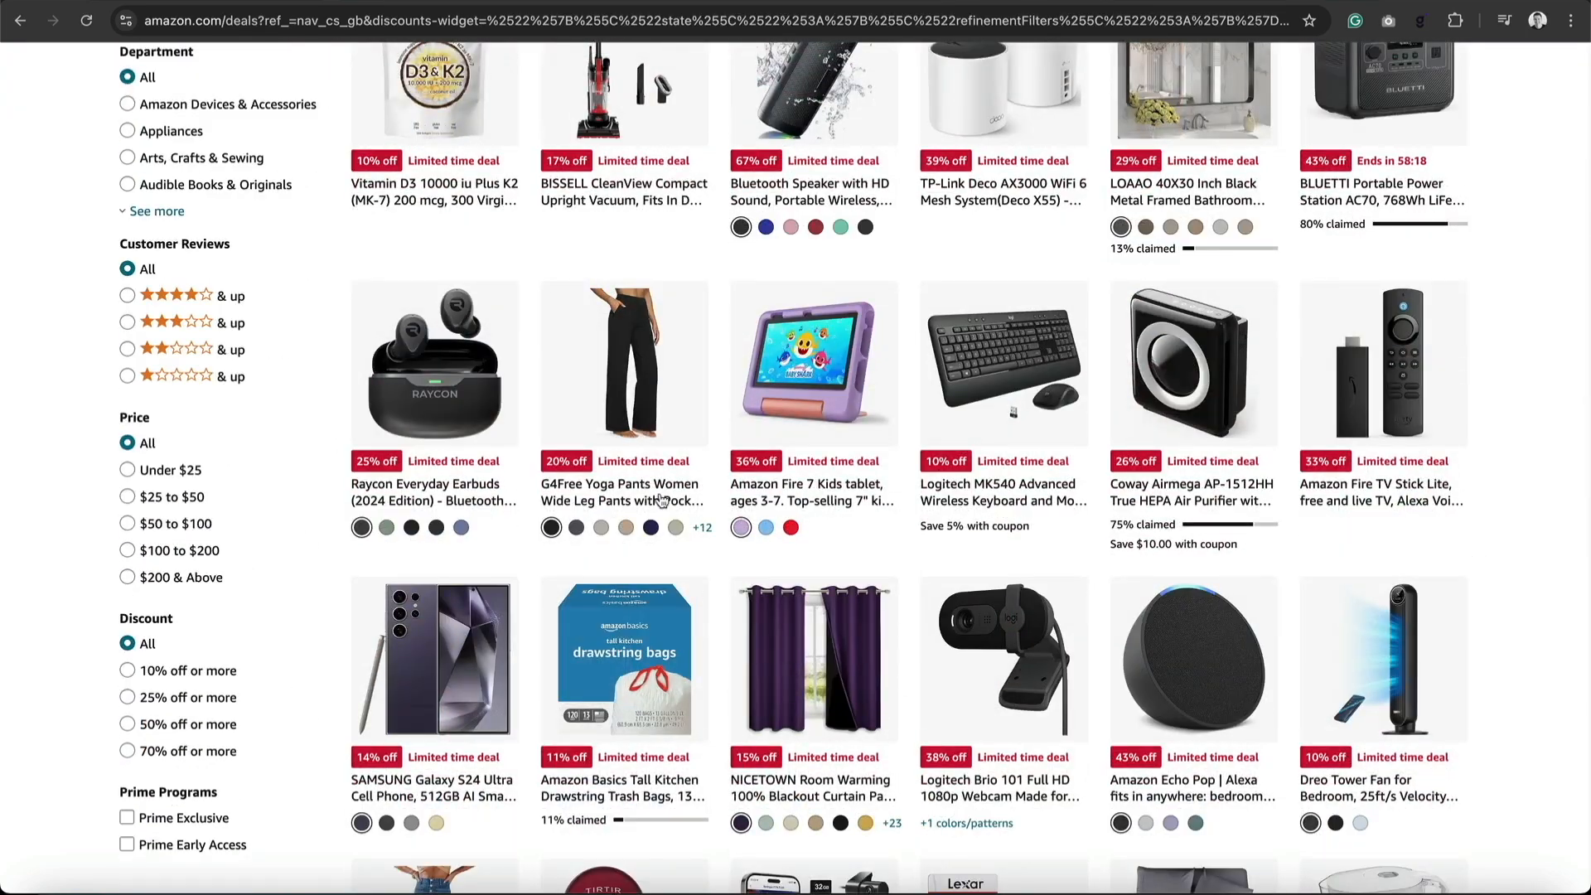
click(613, 416)
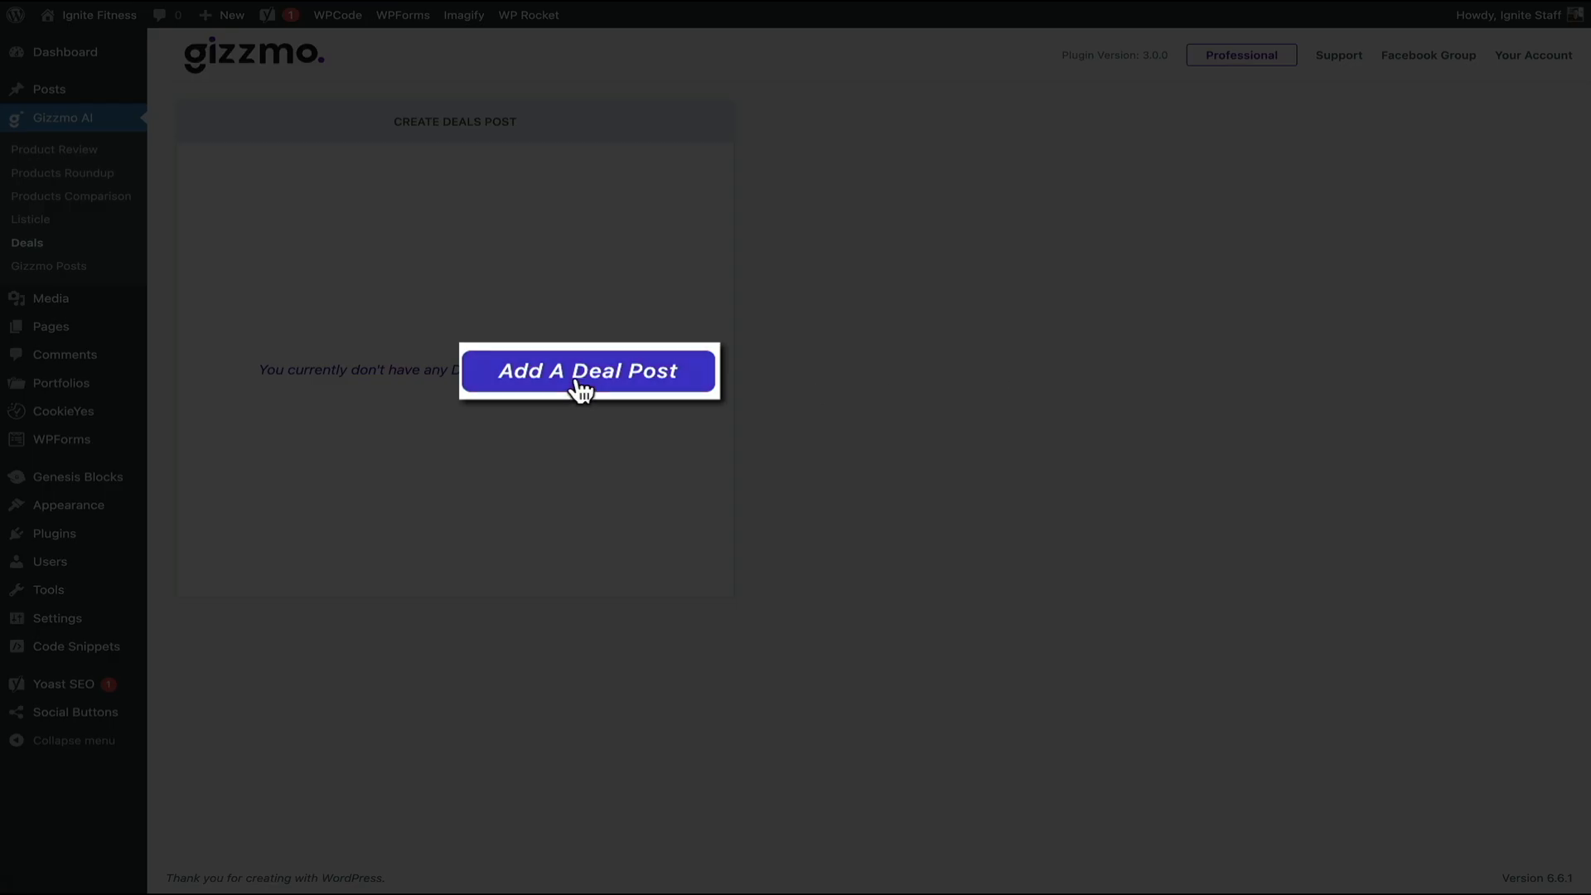
Create an English draft deals post titled "Fitness Amazon Deals" with the description "Deals on fitness gear and apparel found on Amazon.", affiliate ID, and Fashion and Sport tags.
click(582, 381)
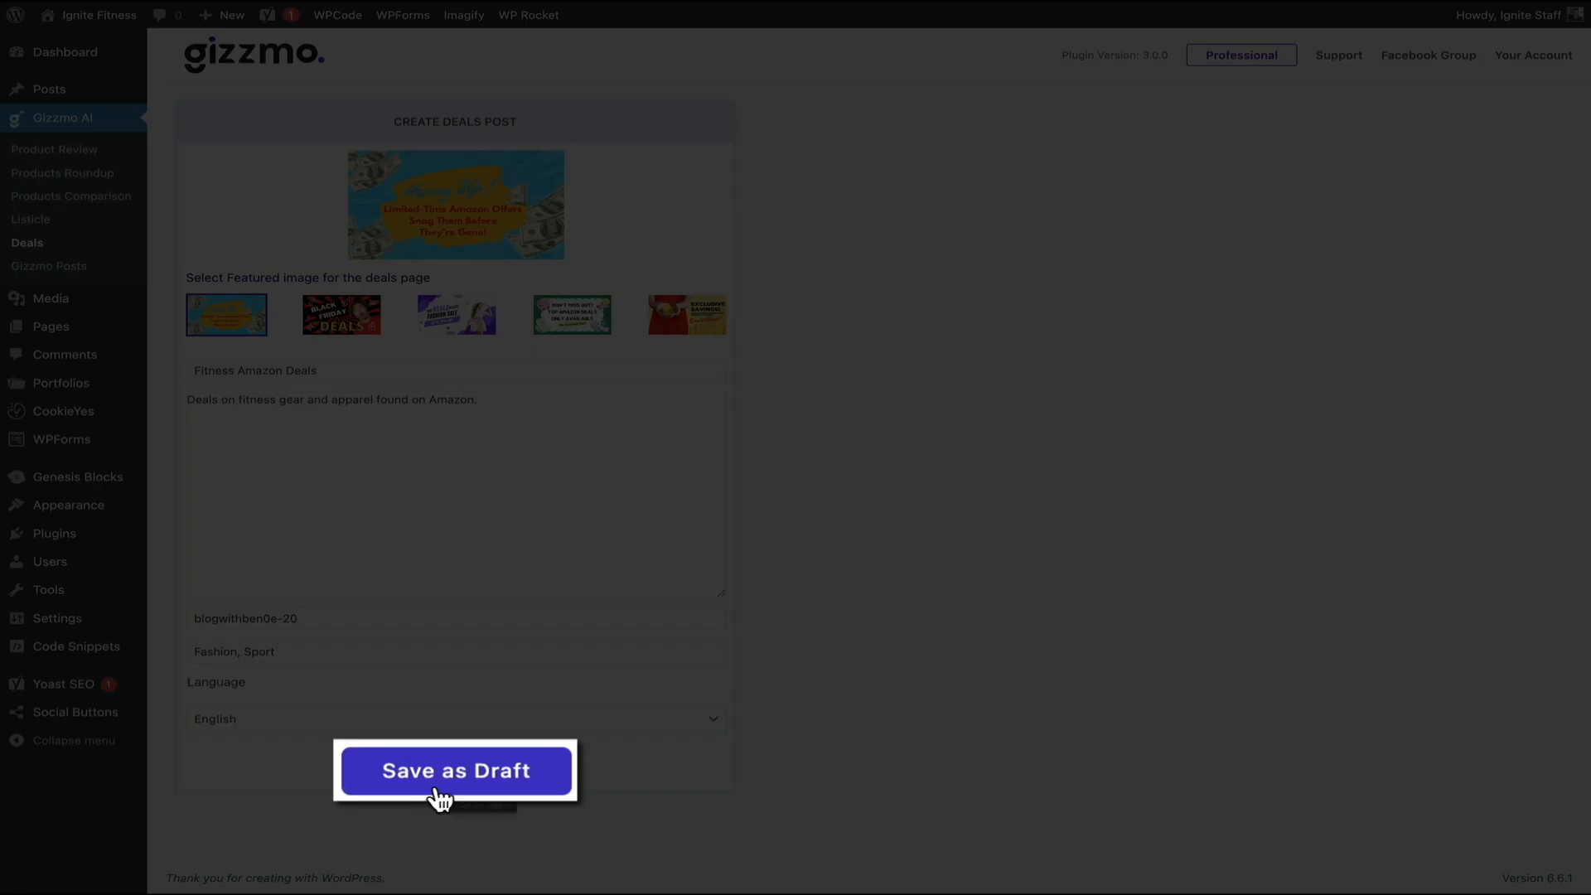
click(448, 785)
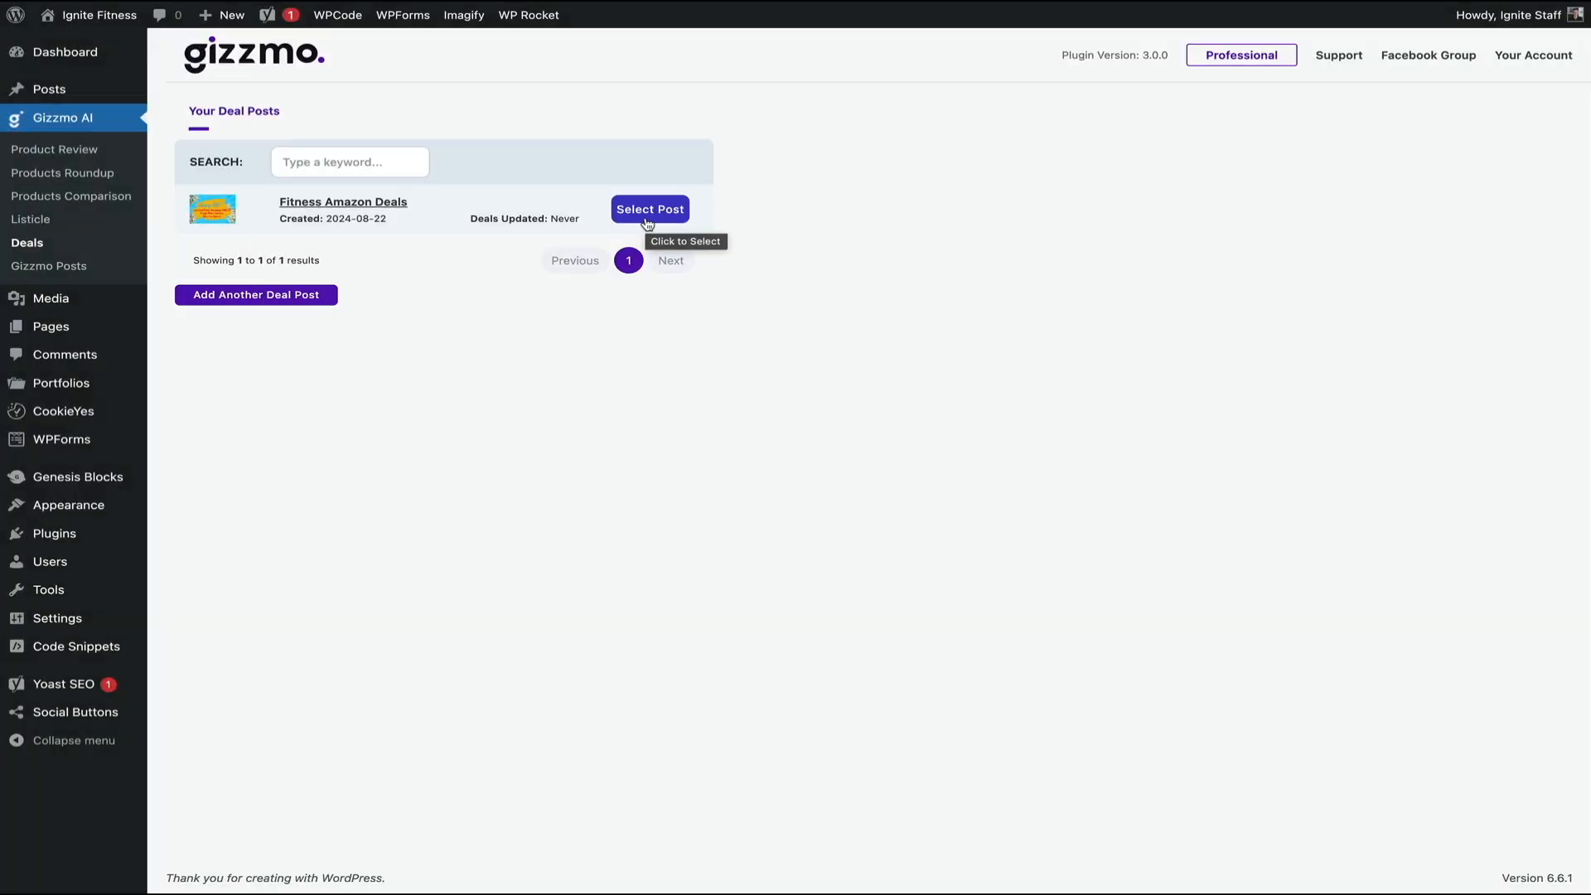
Add the PocBuds Wireless Earbuds to the Fitness Amazon Deals post with the Wow Deal promotion, publish the deal and save the deals changes.
click(646, 217)
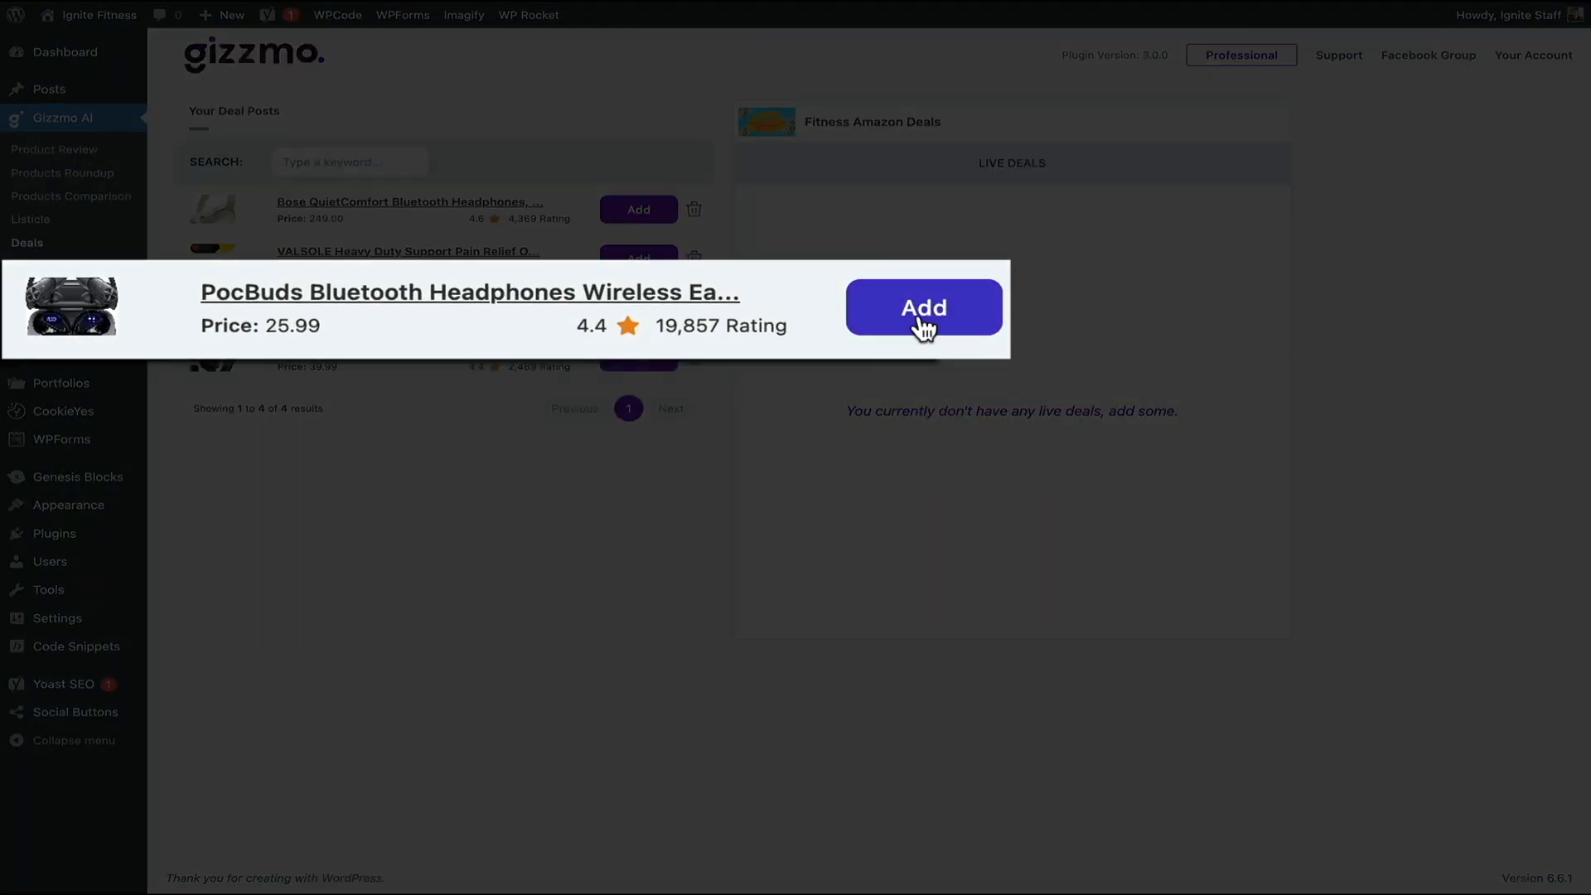
click(638, 315)
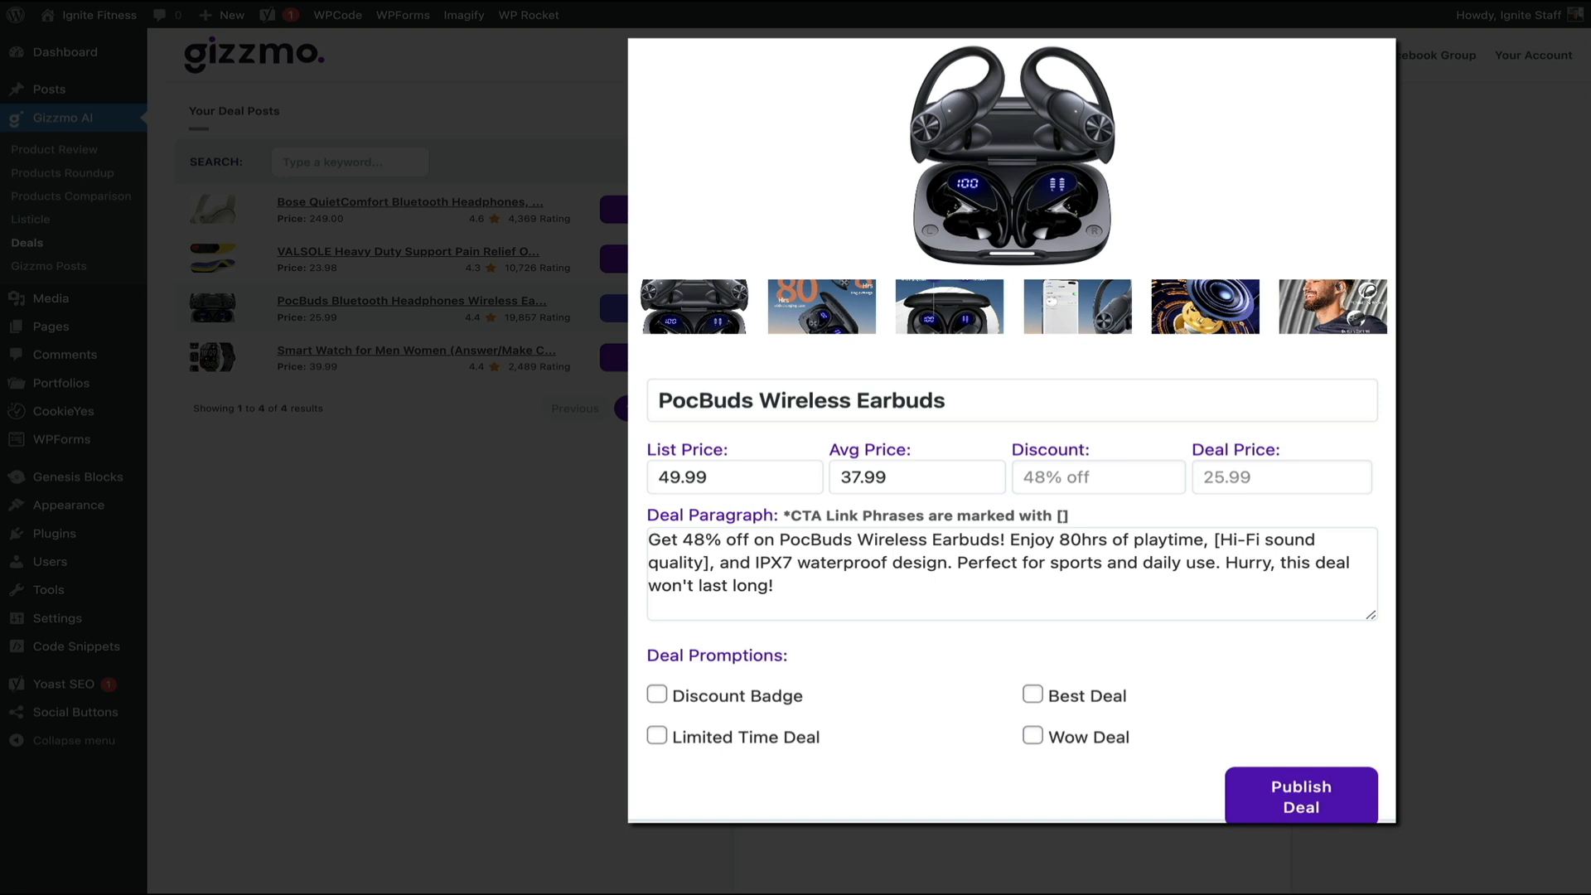
click(1032, 735)
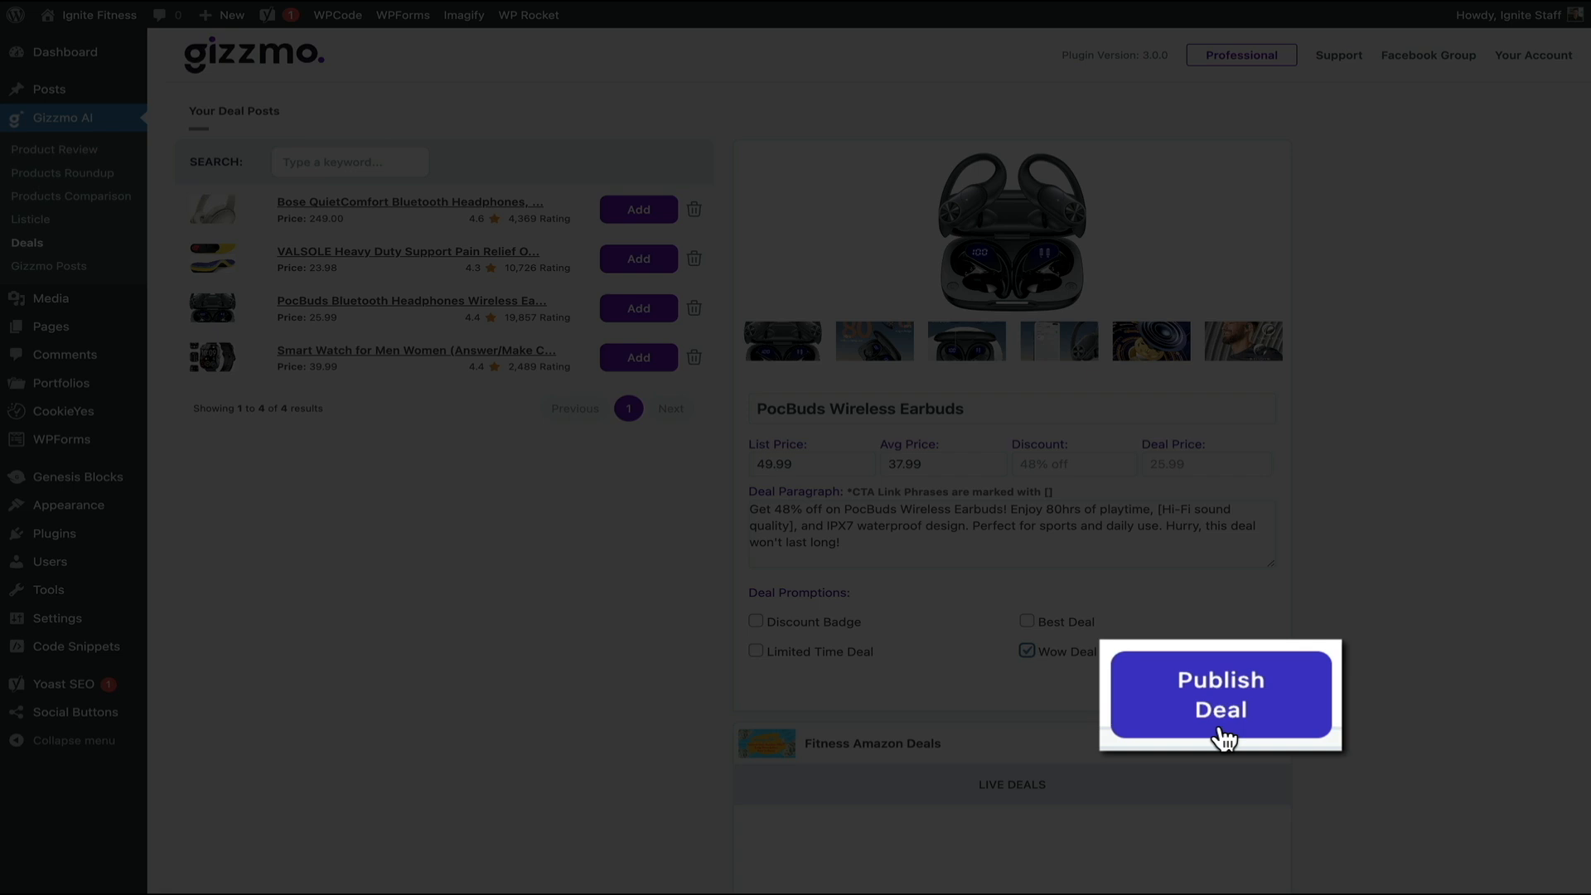
click(1223, 736)
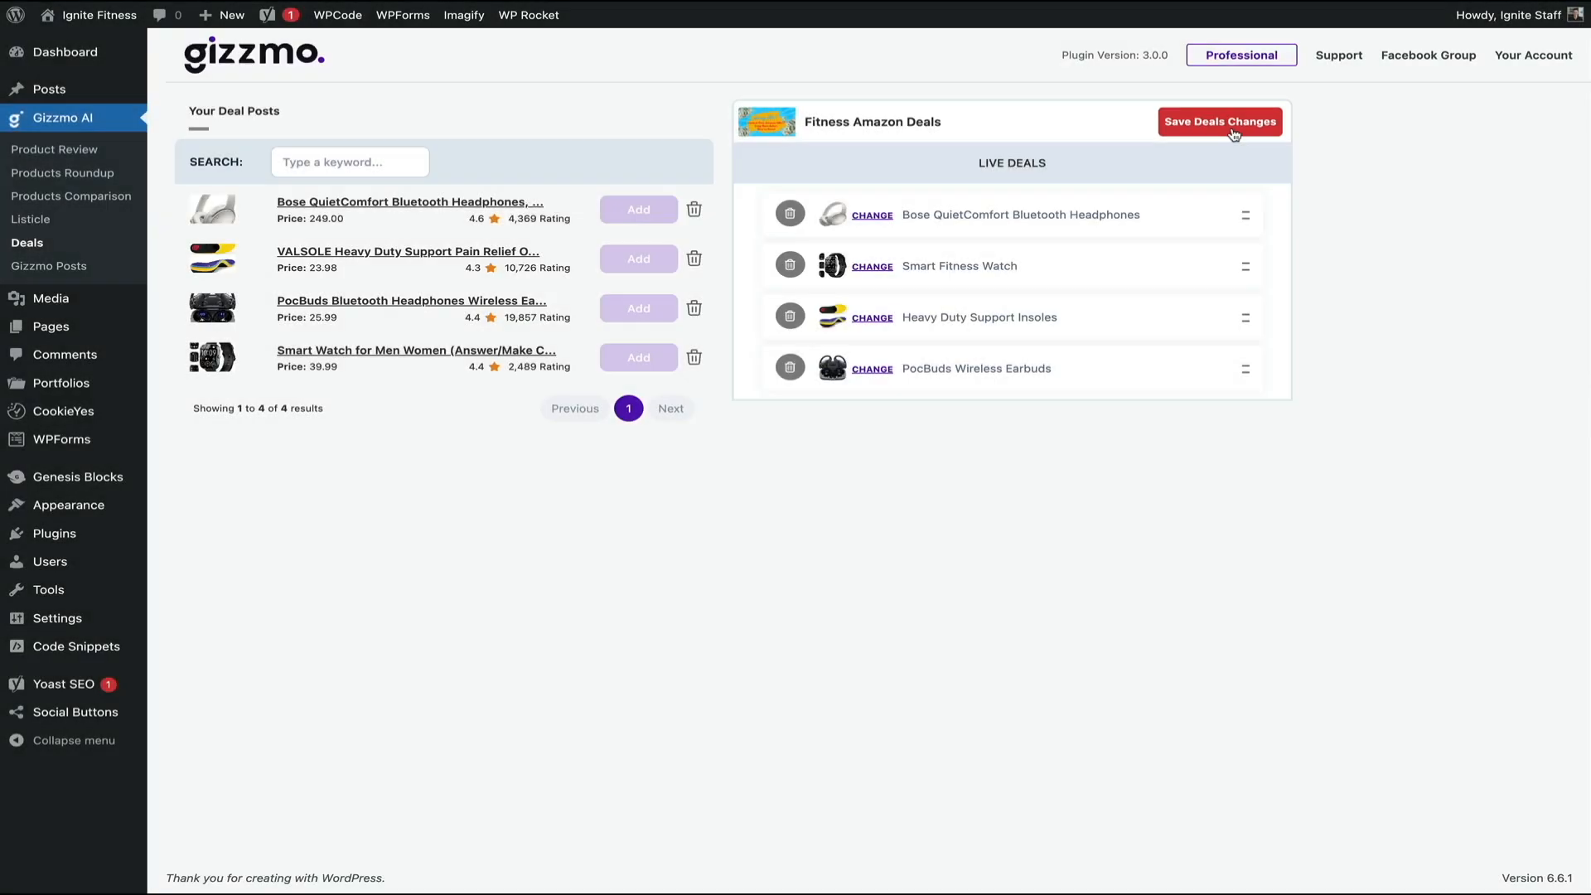
click(1232, 132)
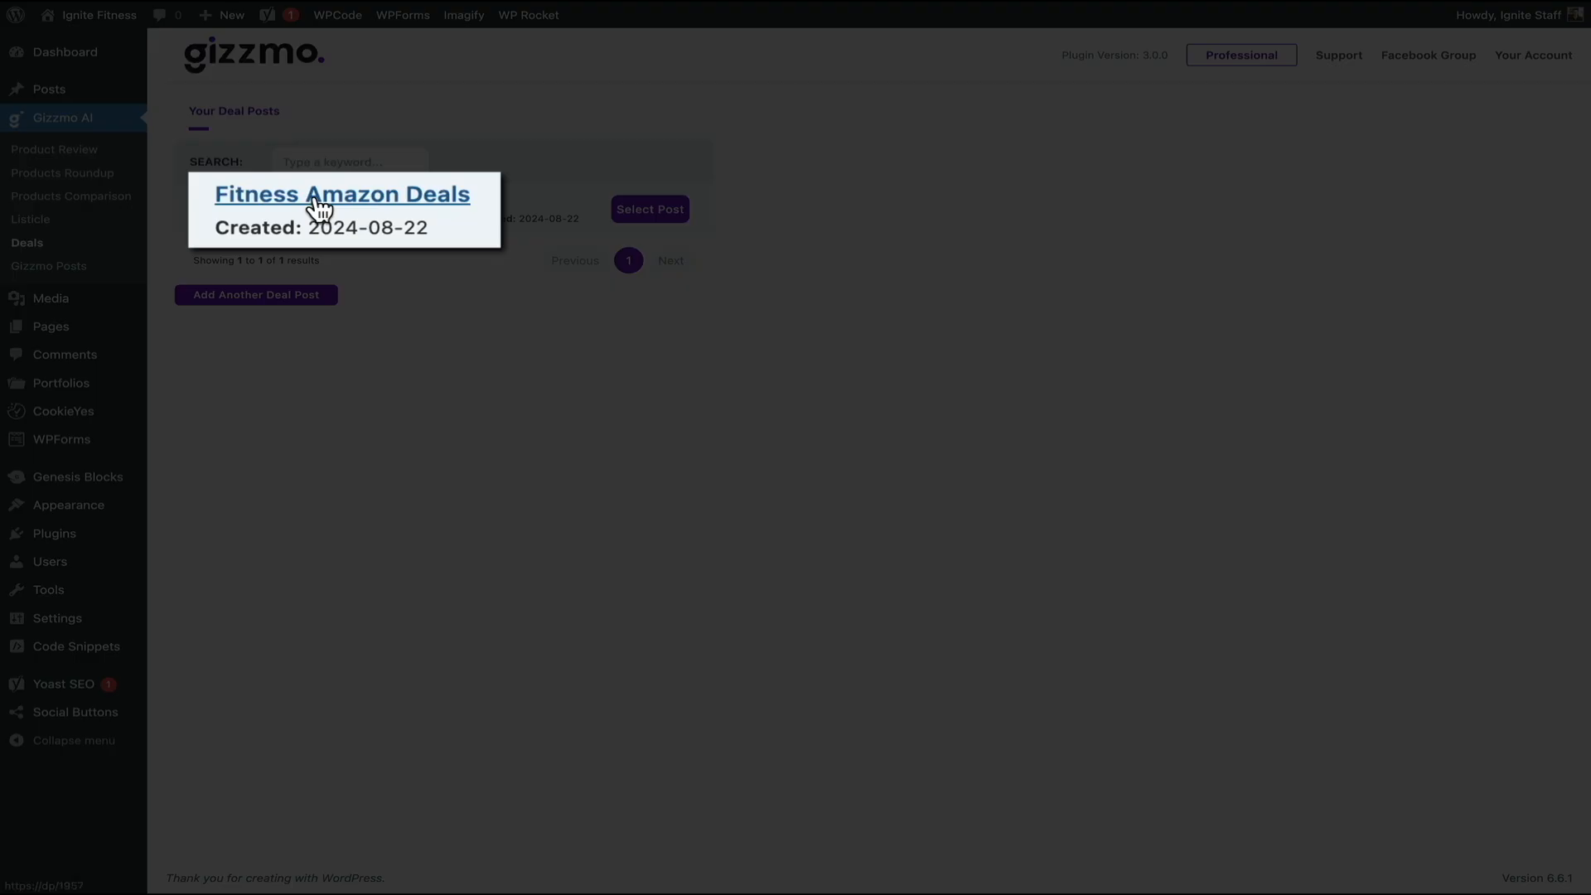
Open the Fitness Amazon Deals post on the site and review its featured image, update note and Bose headphones deal.
click(319, 199)
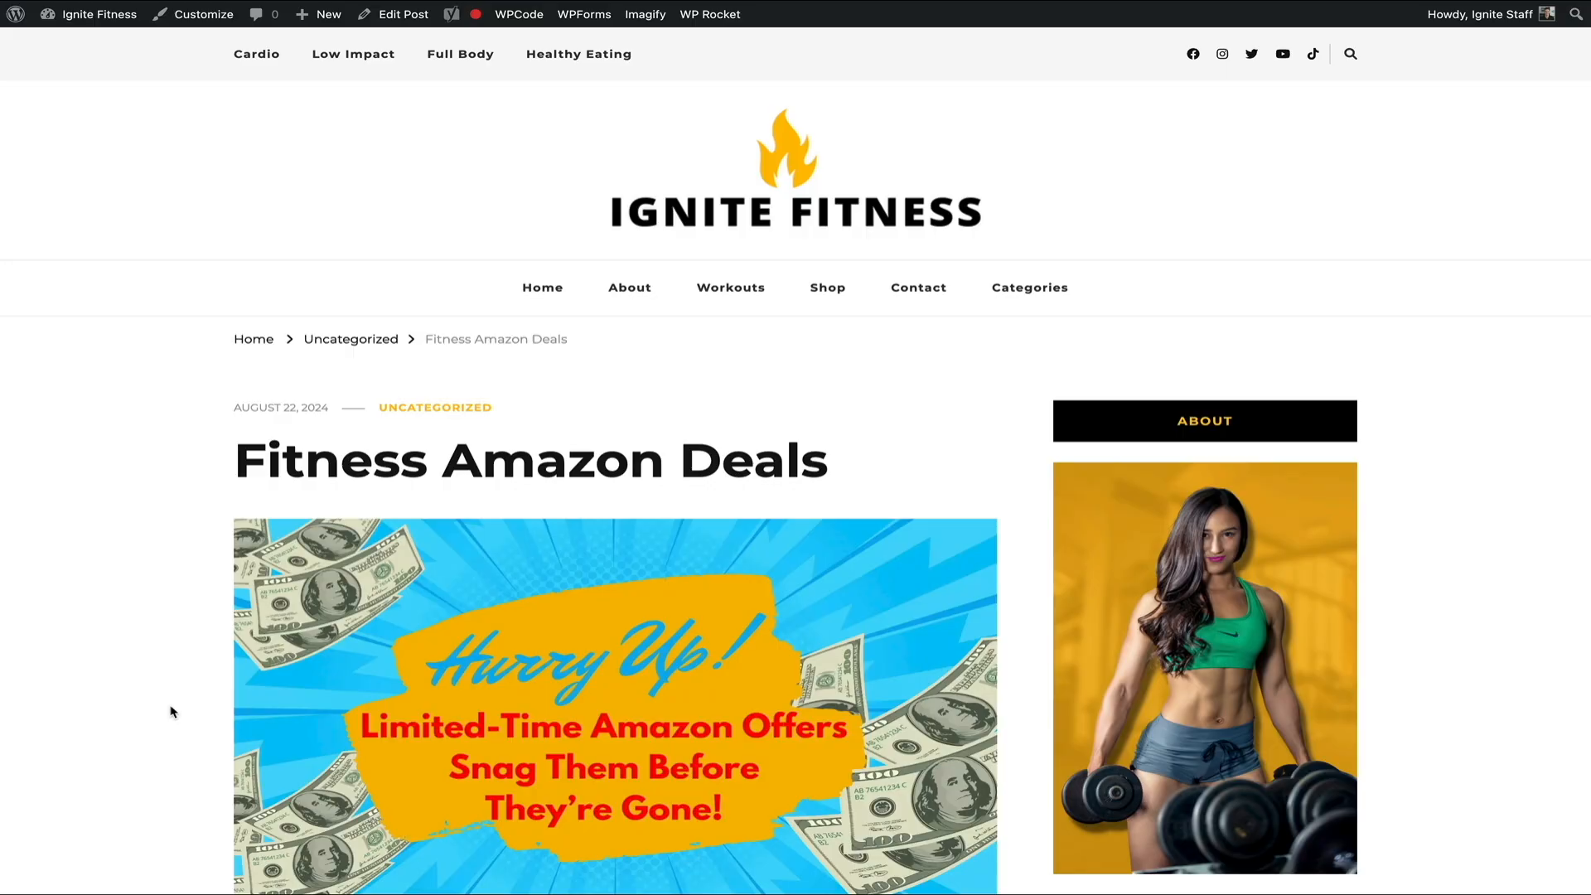
scroll(171, 711, down, 4)
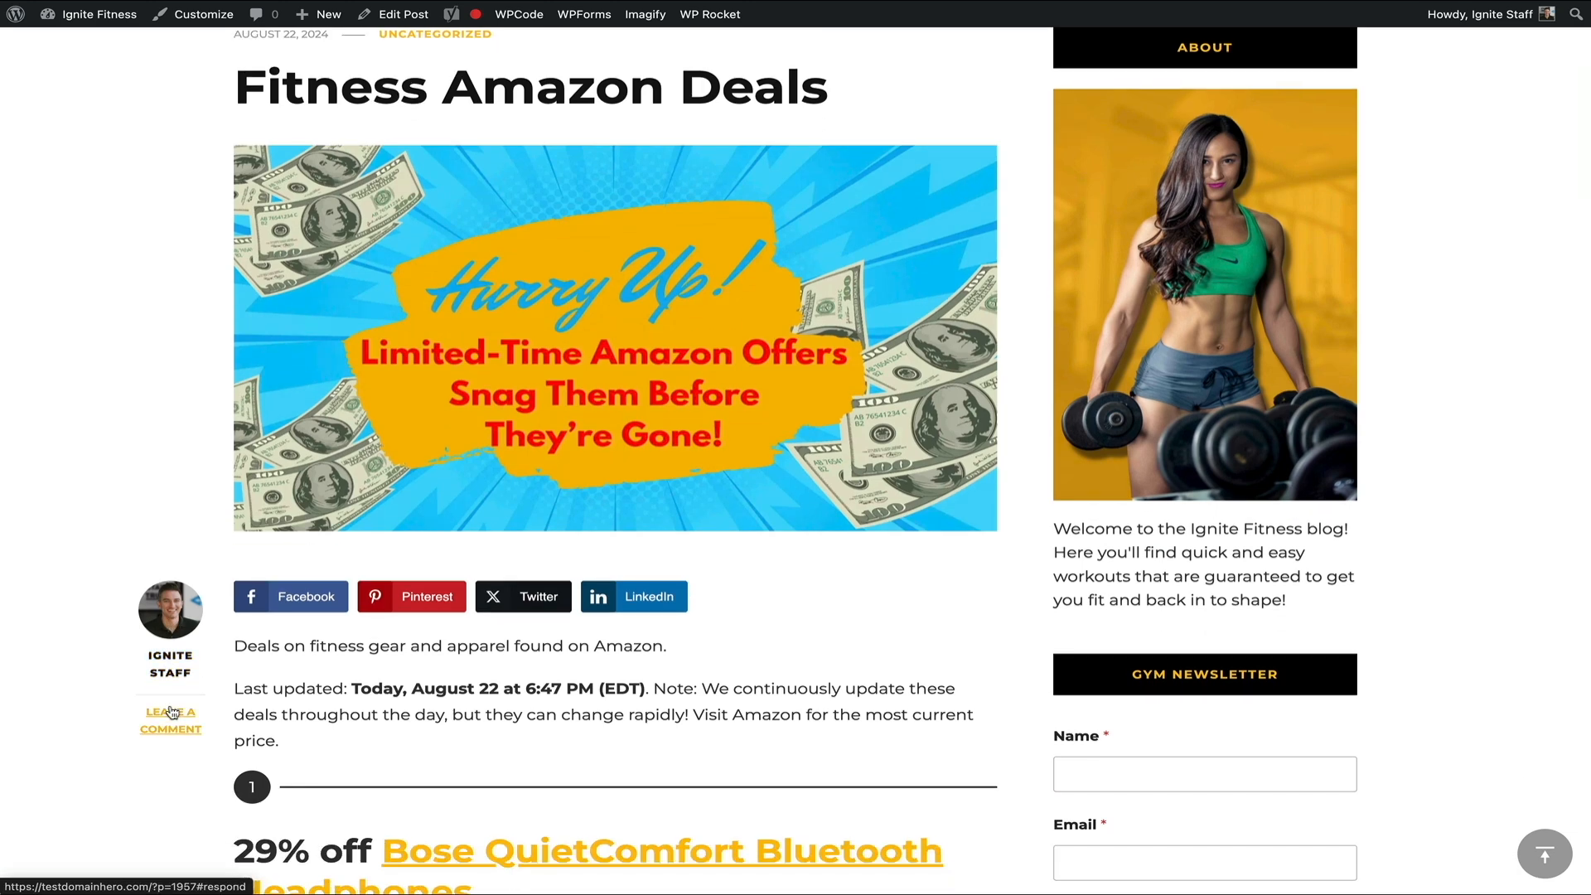
scroll(172, 712, down, 3)
scroll(170, 711, down, 4)
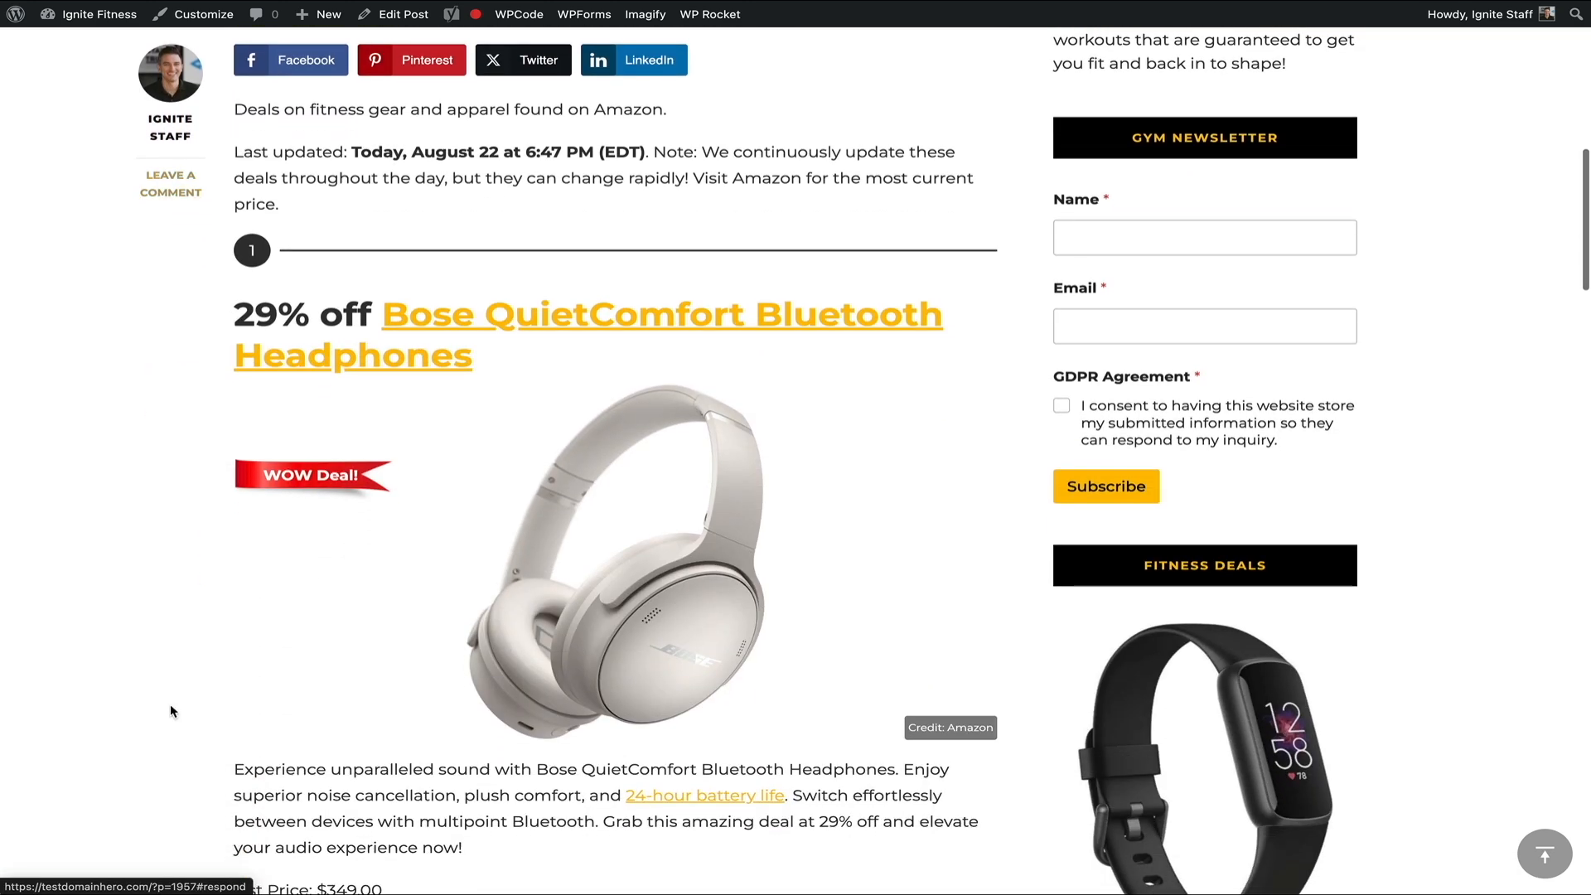
scroll(171, 710, down, 1)
scroll(170, 711, down, 1)
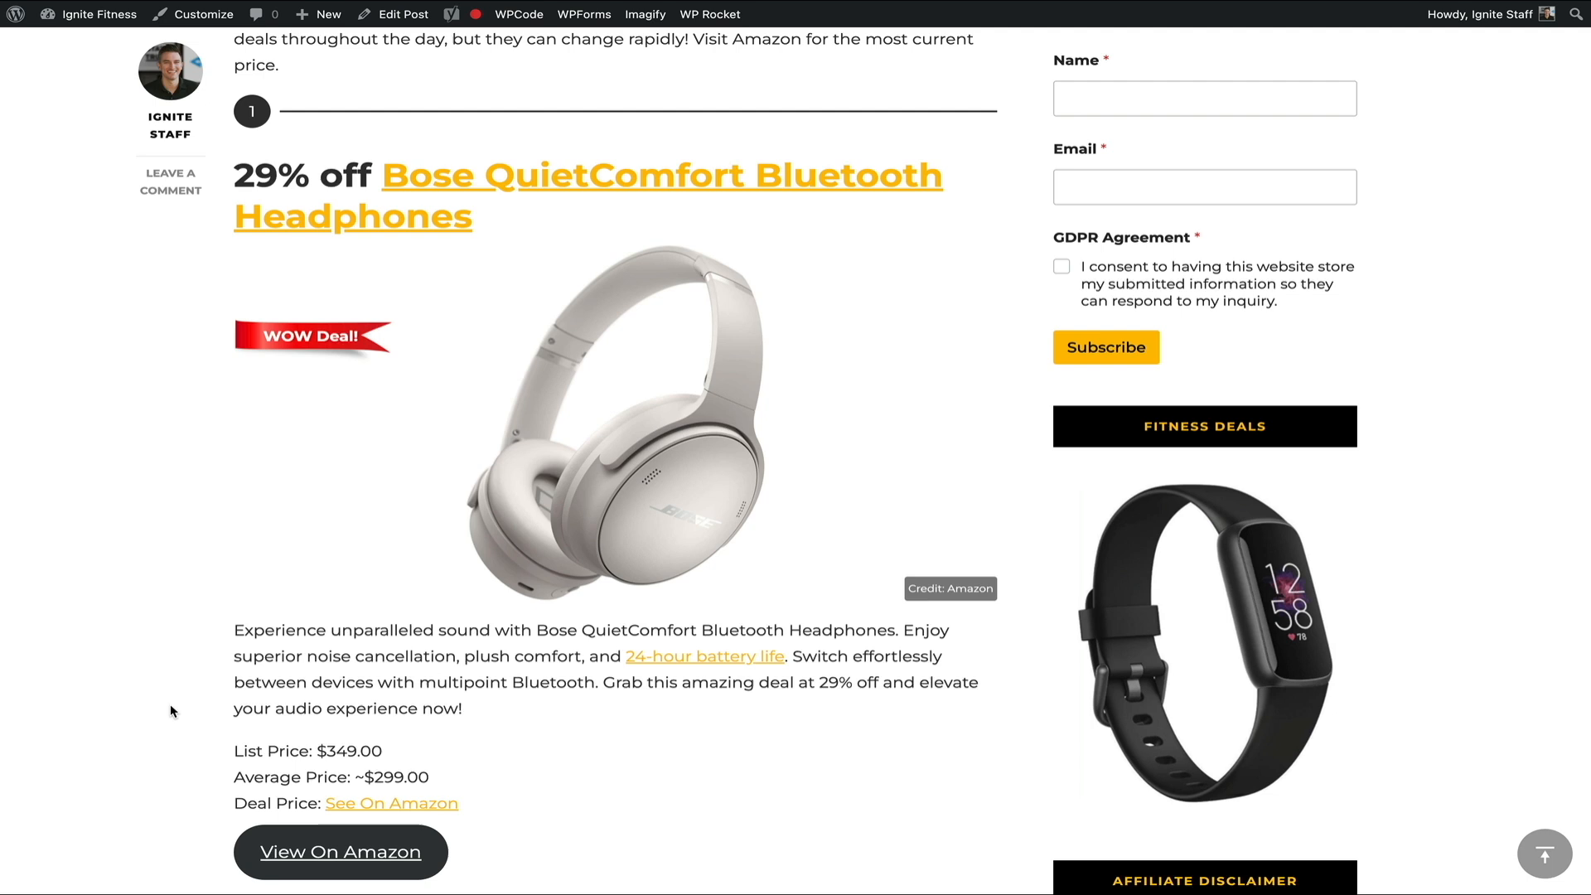
Review the post's smart watch, insoles and earbuds deals, including promotion badges, descriptions, prices, Amazon links and tags, and return to the post's beginning.
scroll(90, 683, down, 5)
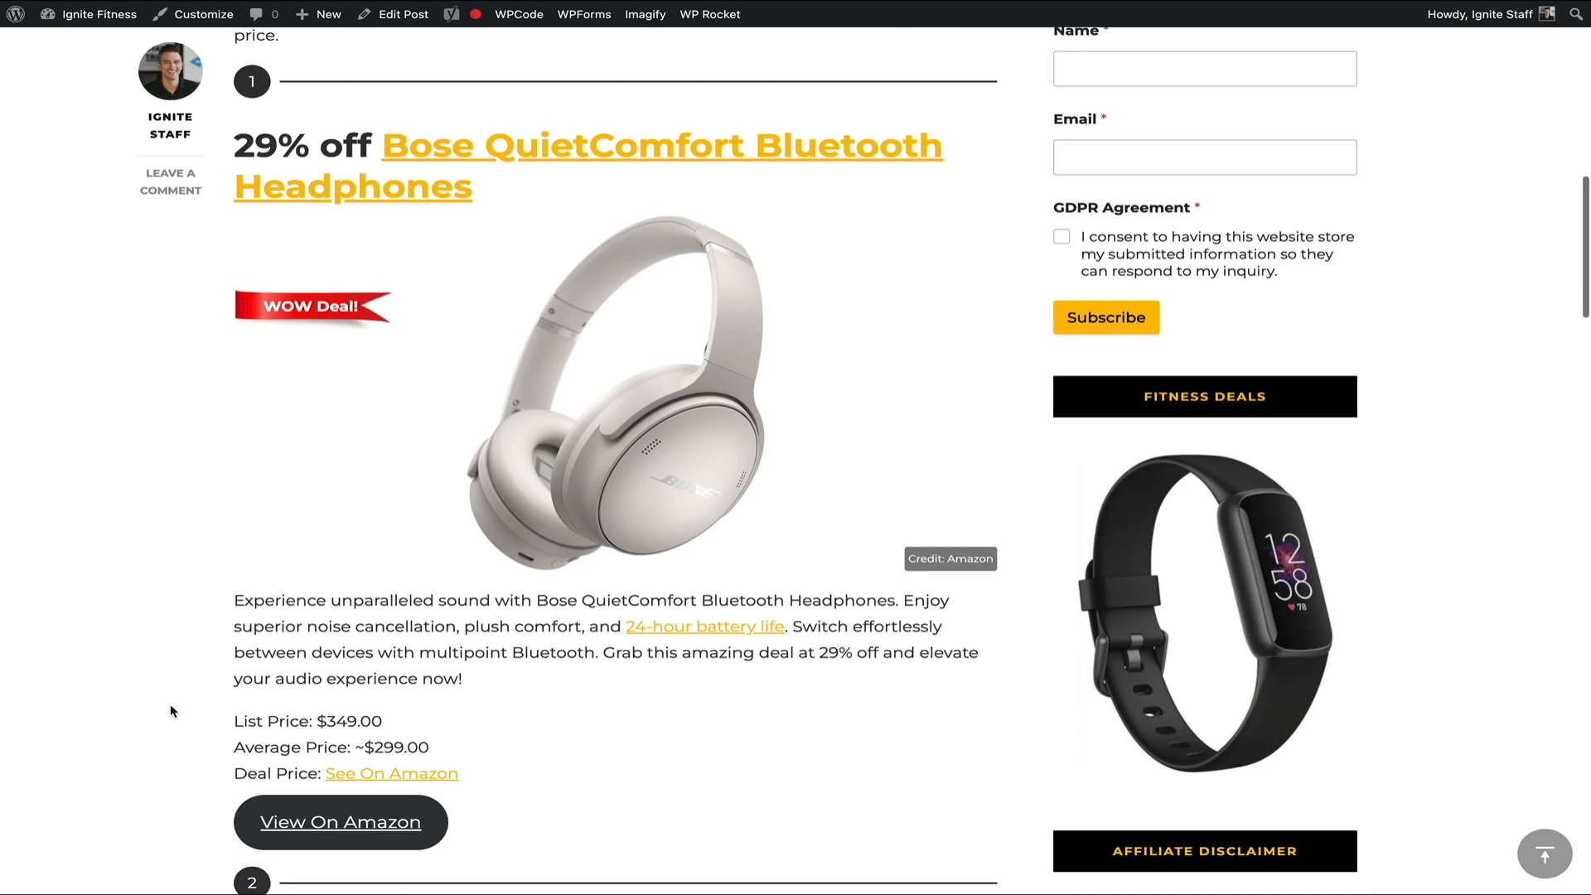
scroll(171, 706, down, 3)
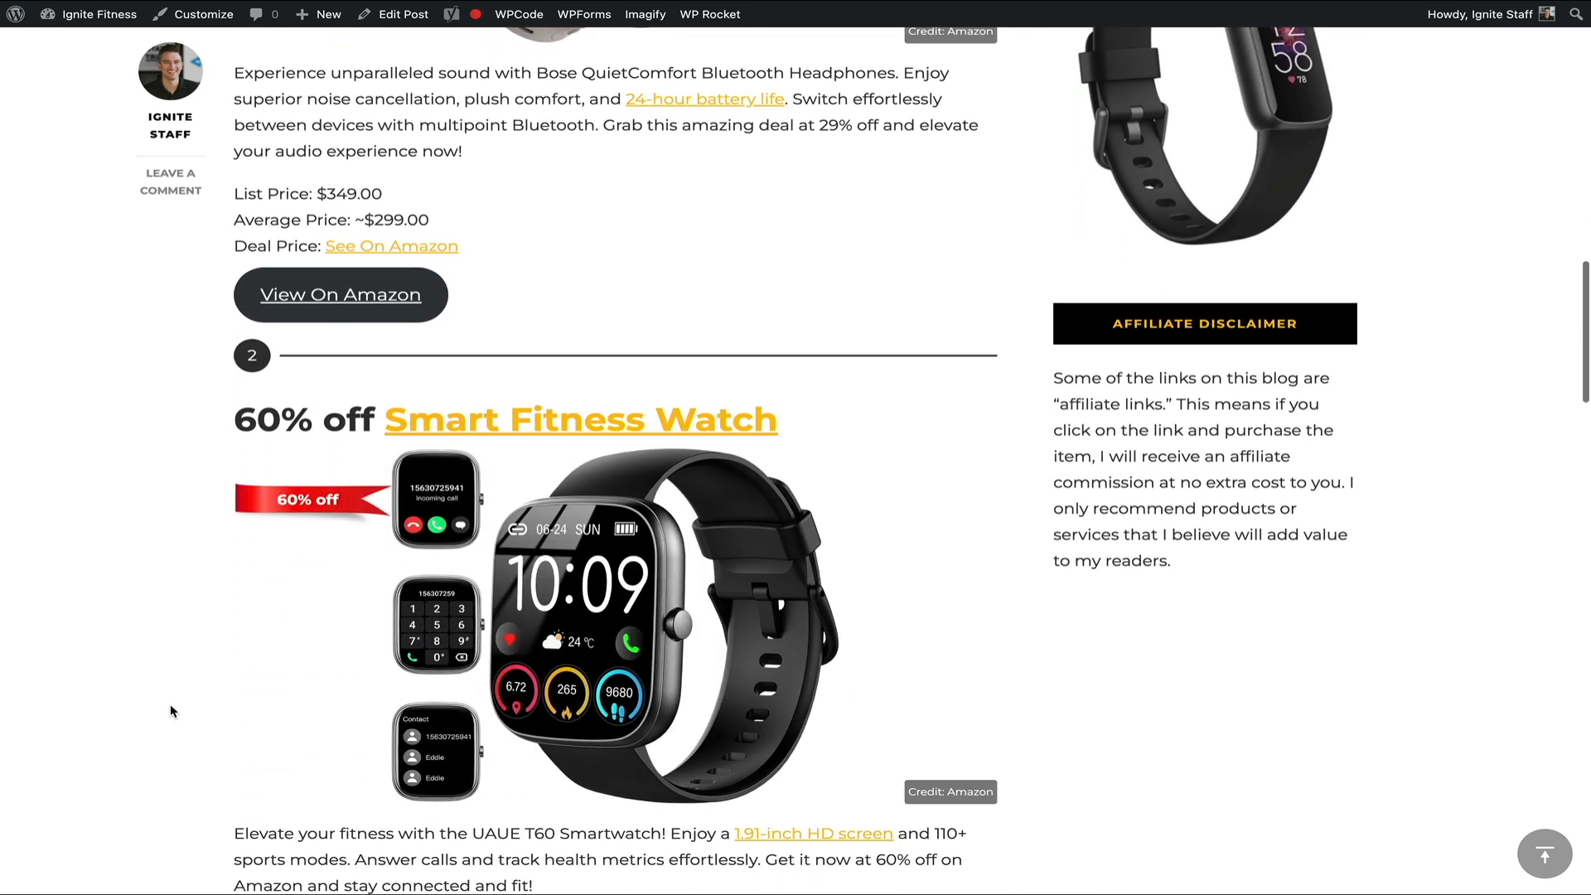
scroll(170, 710, down, 4)
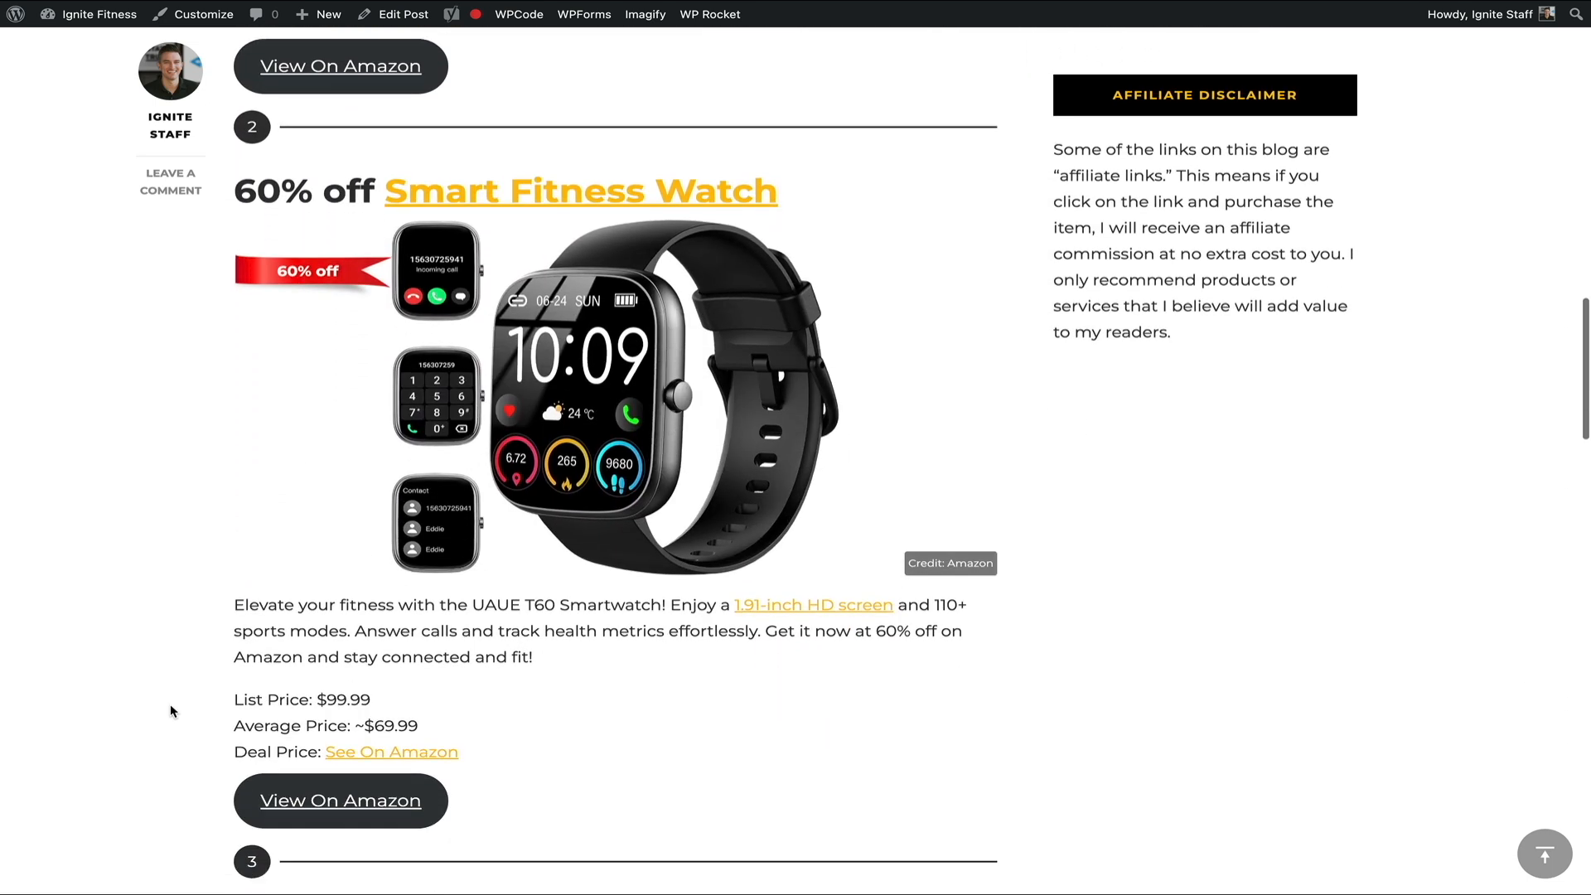
scroll(172, 711, down, 4)
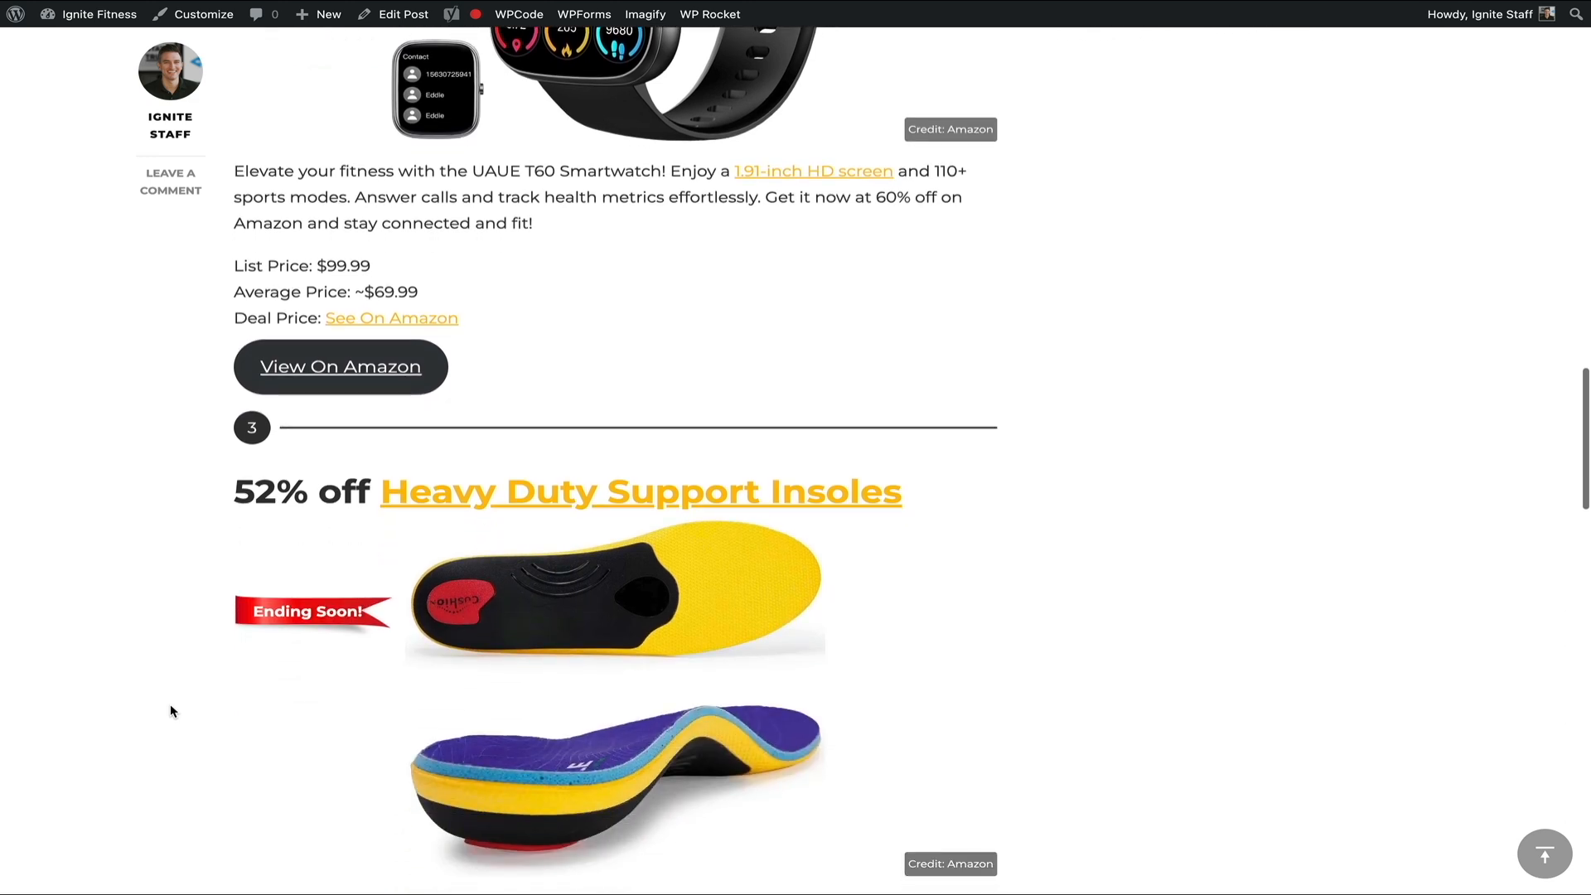
scroll(171, 711, down, 6)
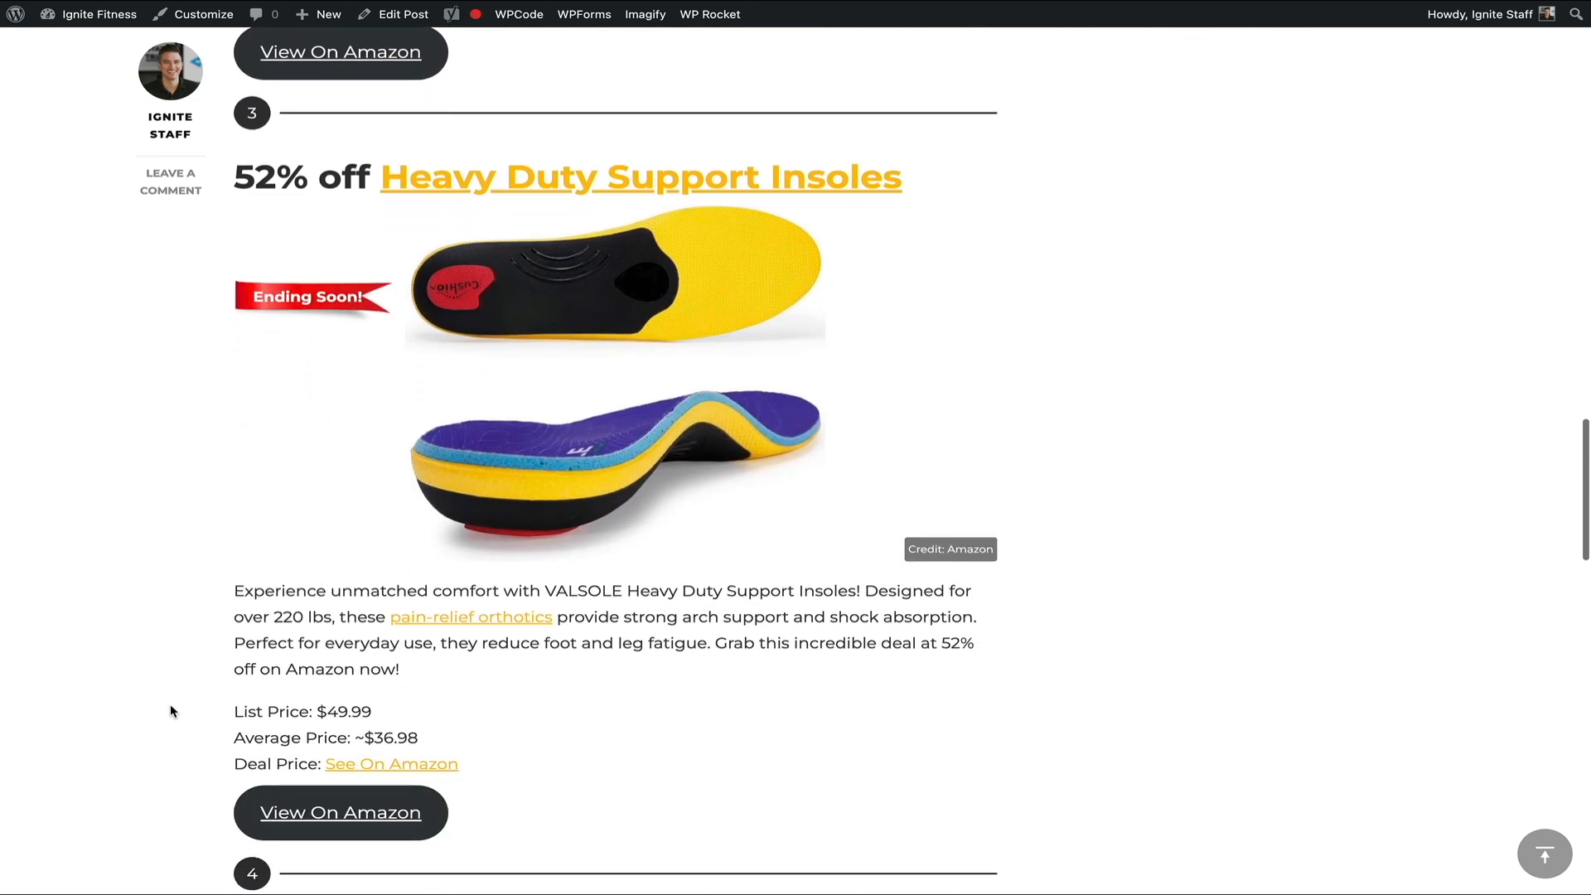
scroll(170, 711, down, 4)
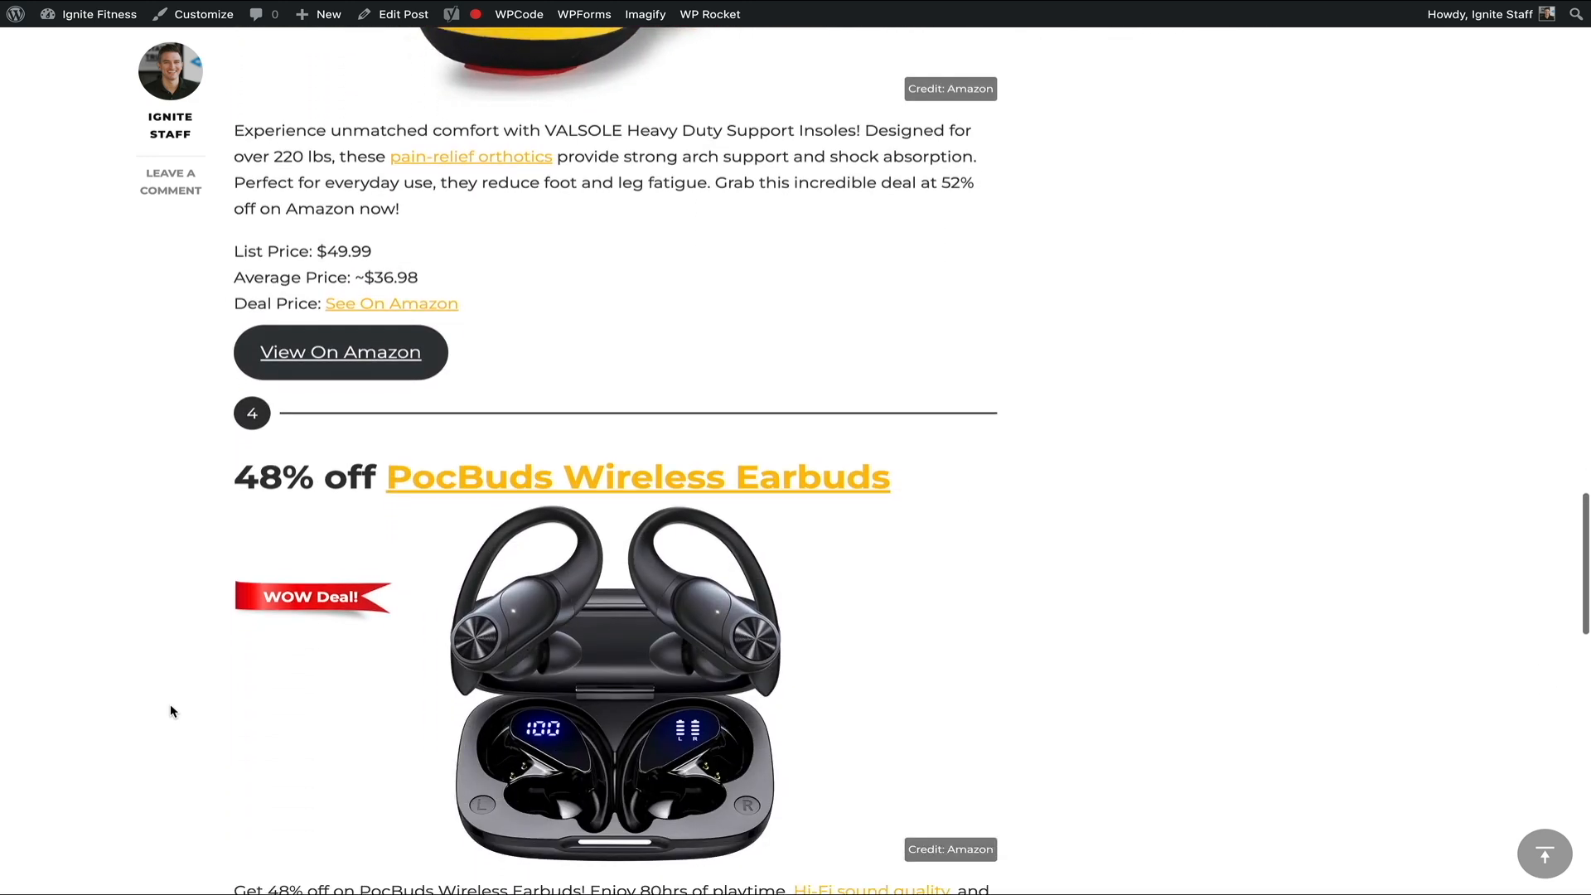
scroll(171, 705, down, 3)
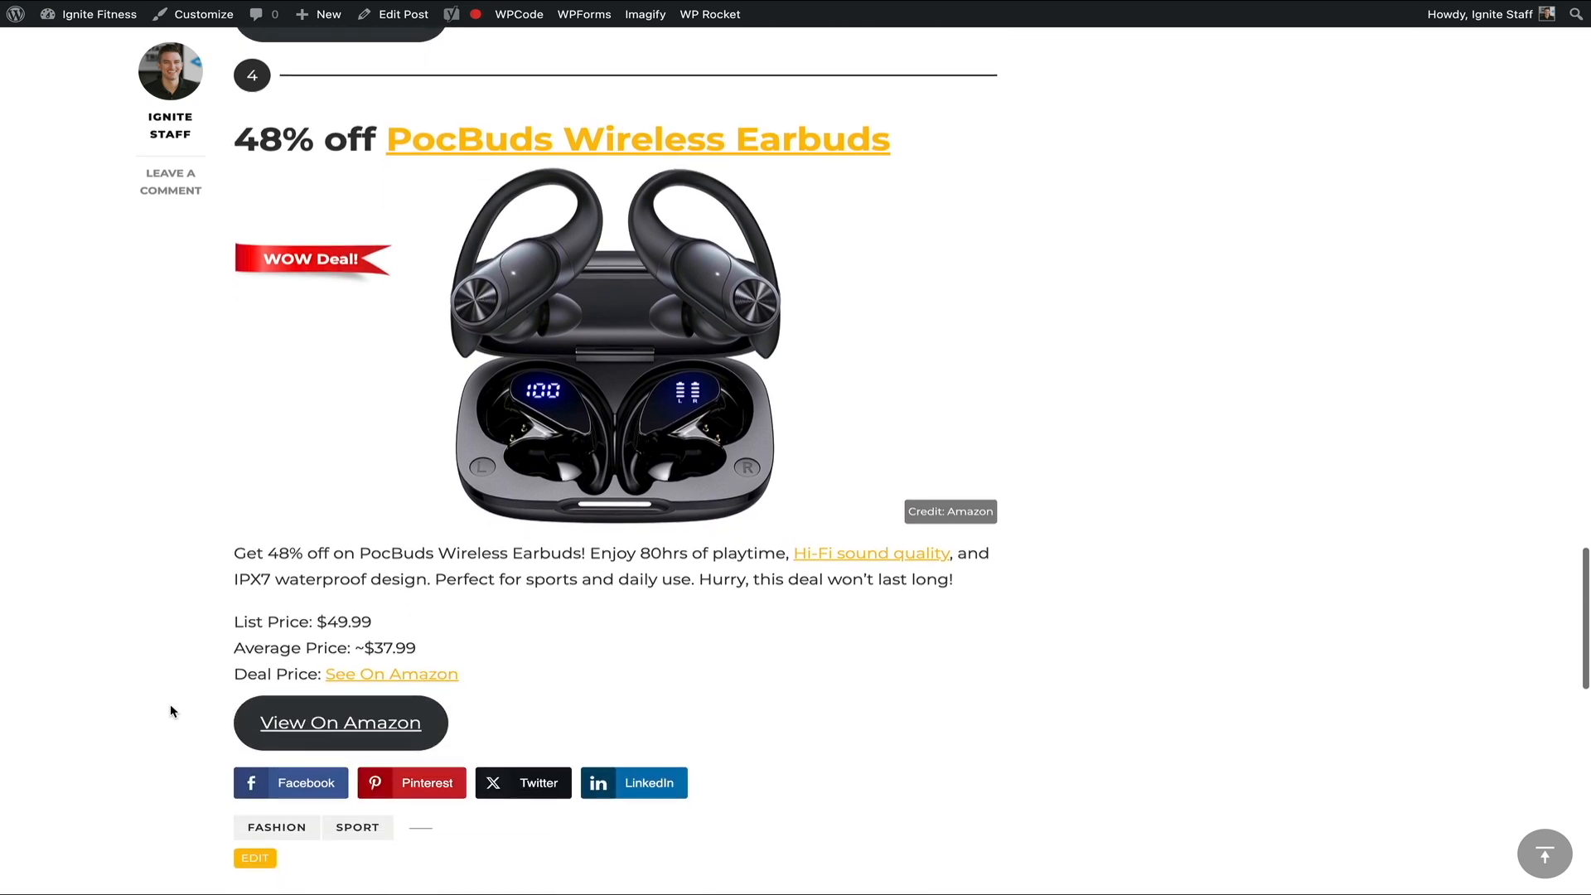
scroll(171, 710, down, 1)
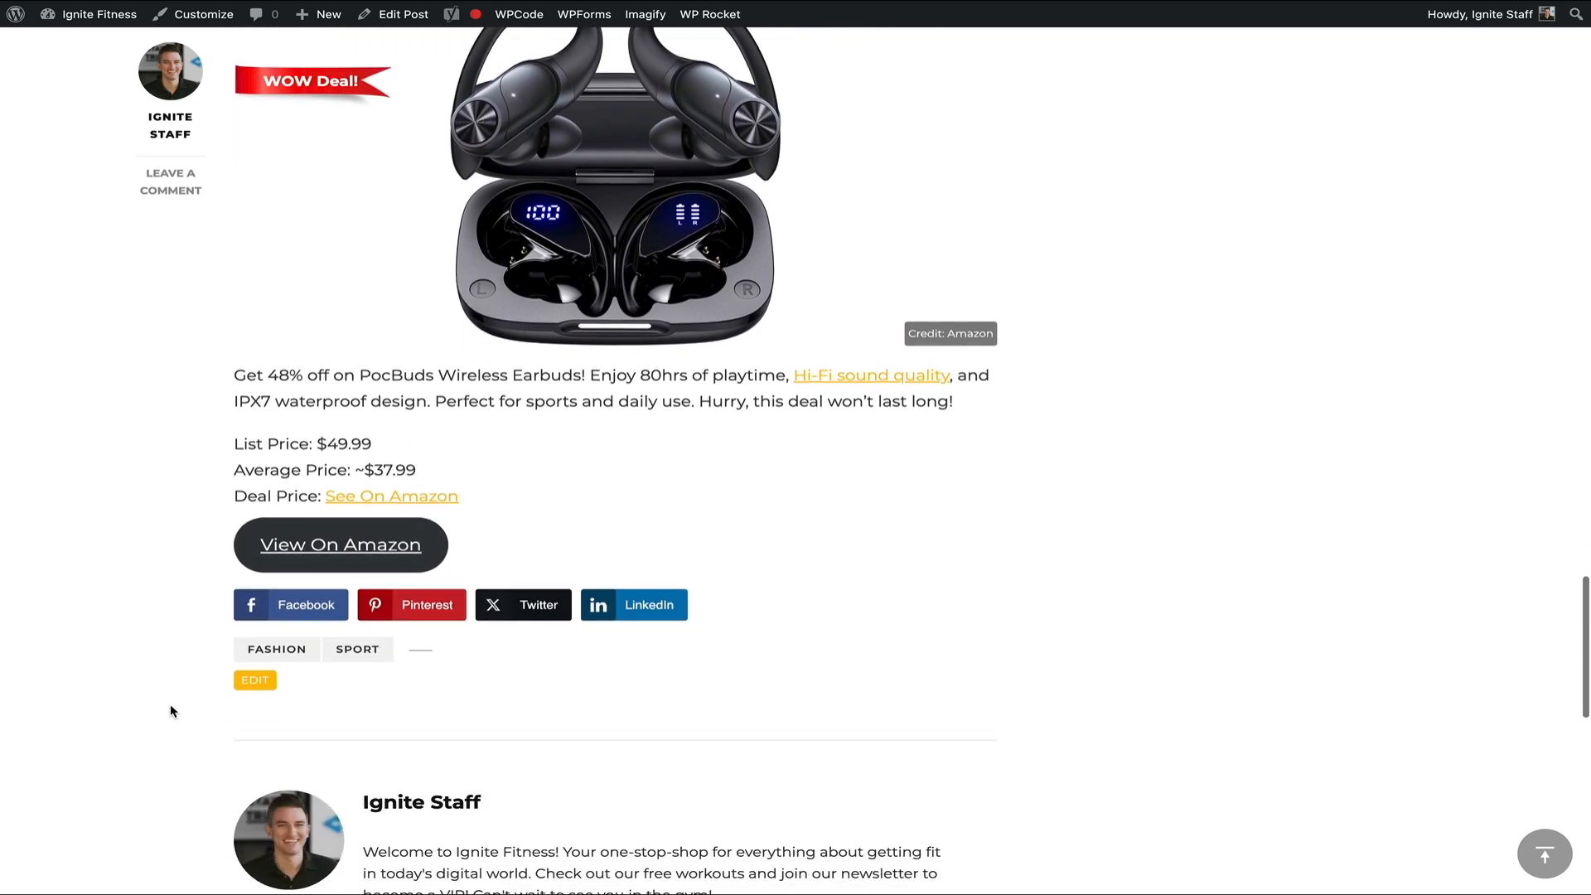
scroll(171, 705, up, 4)
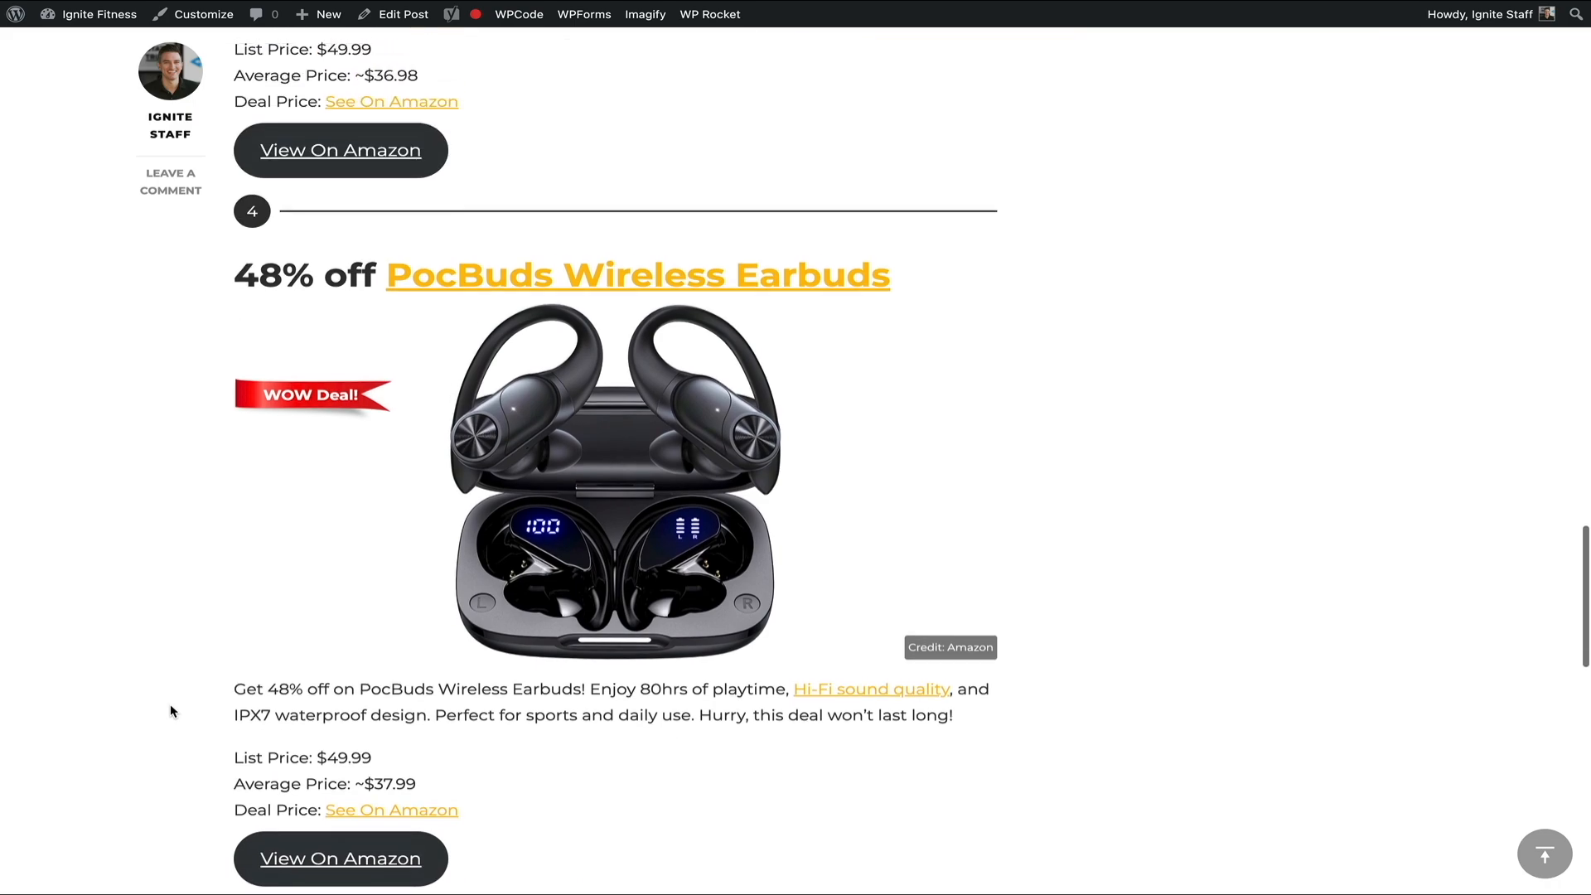
scroll(171, 711, up, 18)
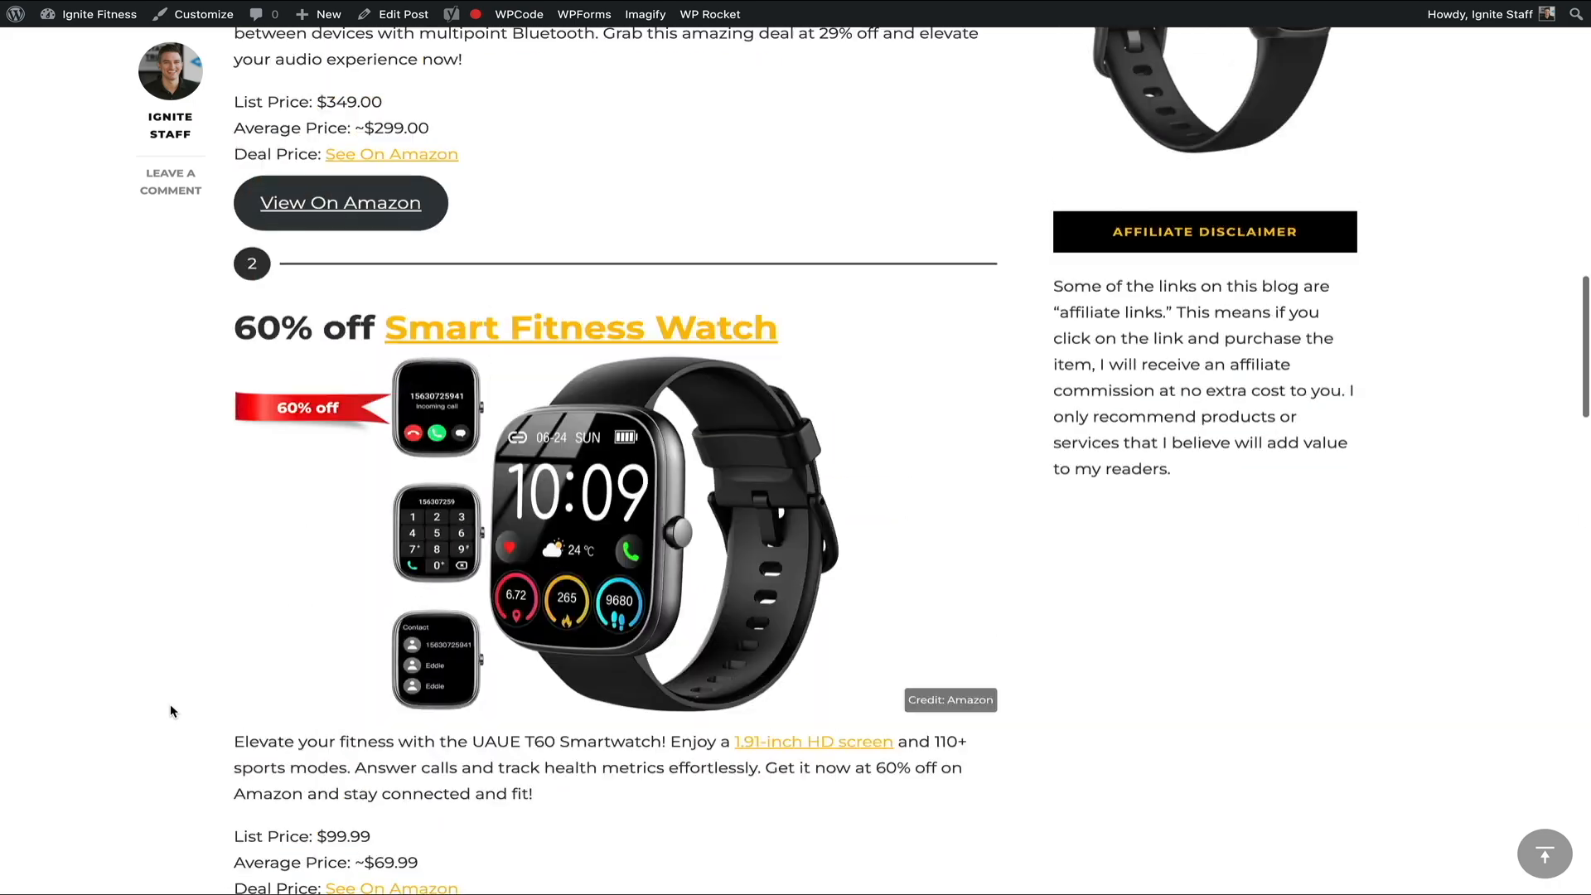
scroll(171, 711, up, 20)
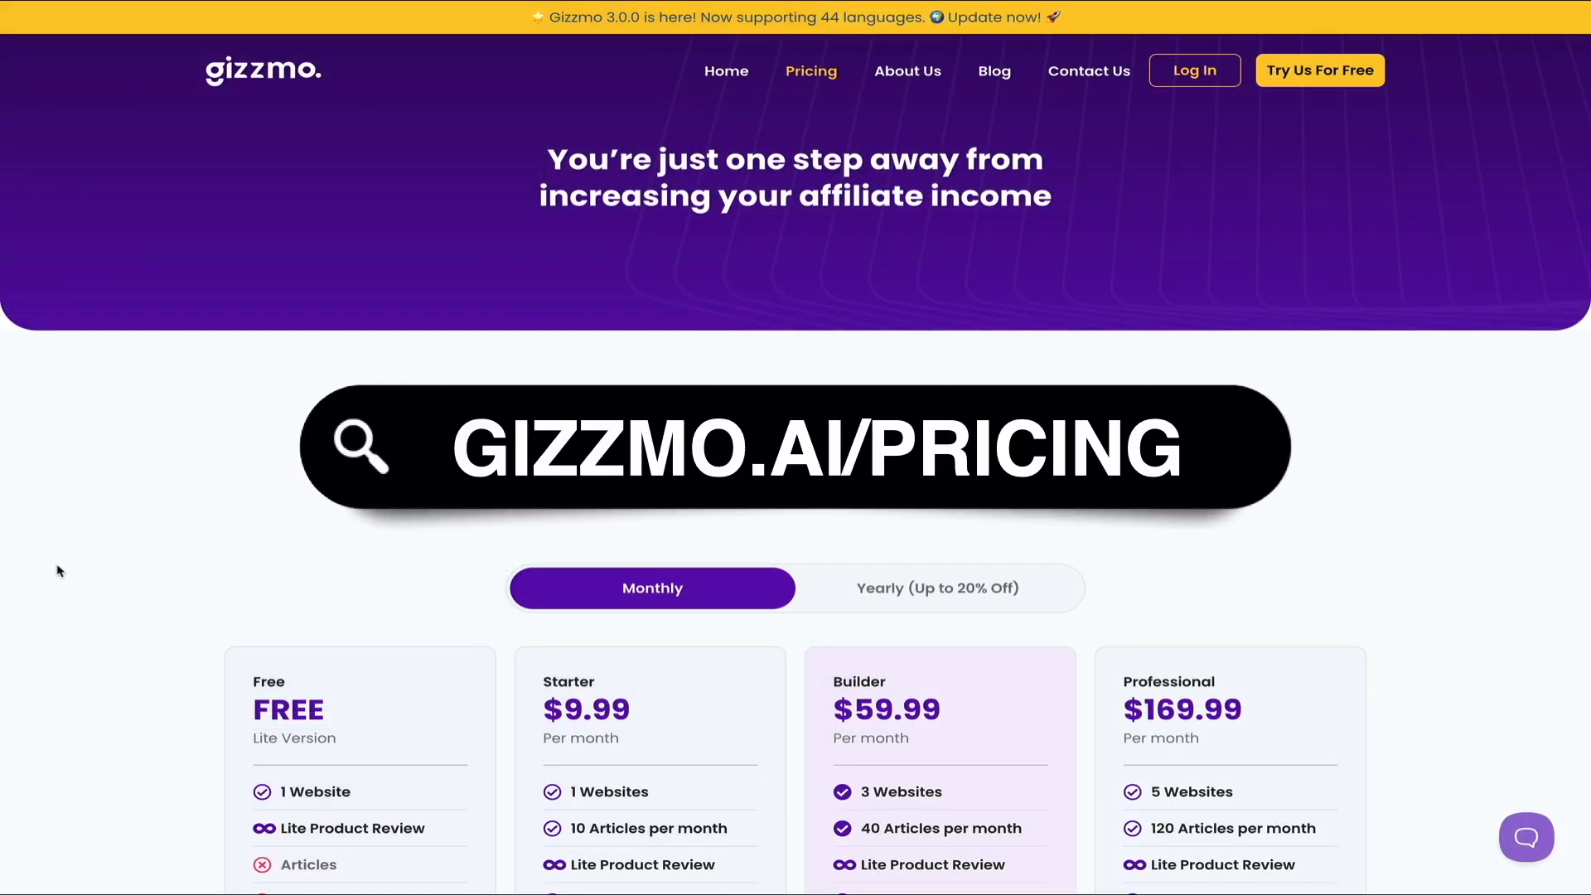
Examine the monthly plans and their included features on Gizzmo's pricing page.
scroll(58, 570, down, 4)
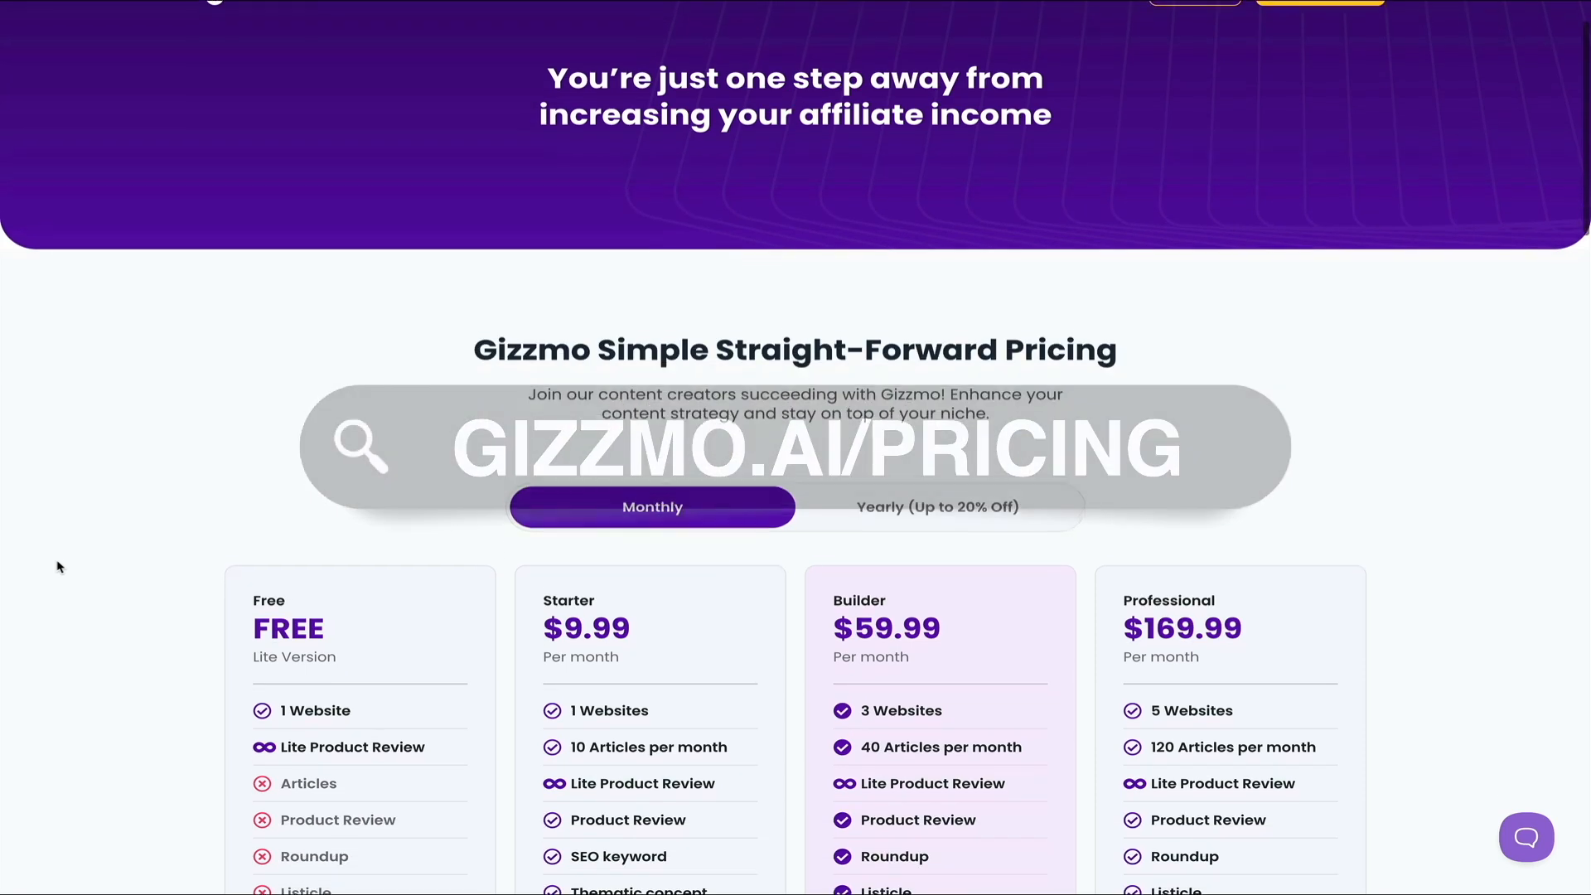